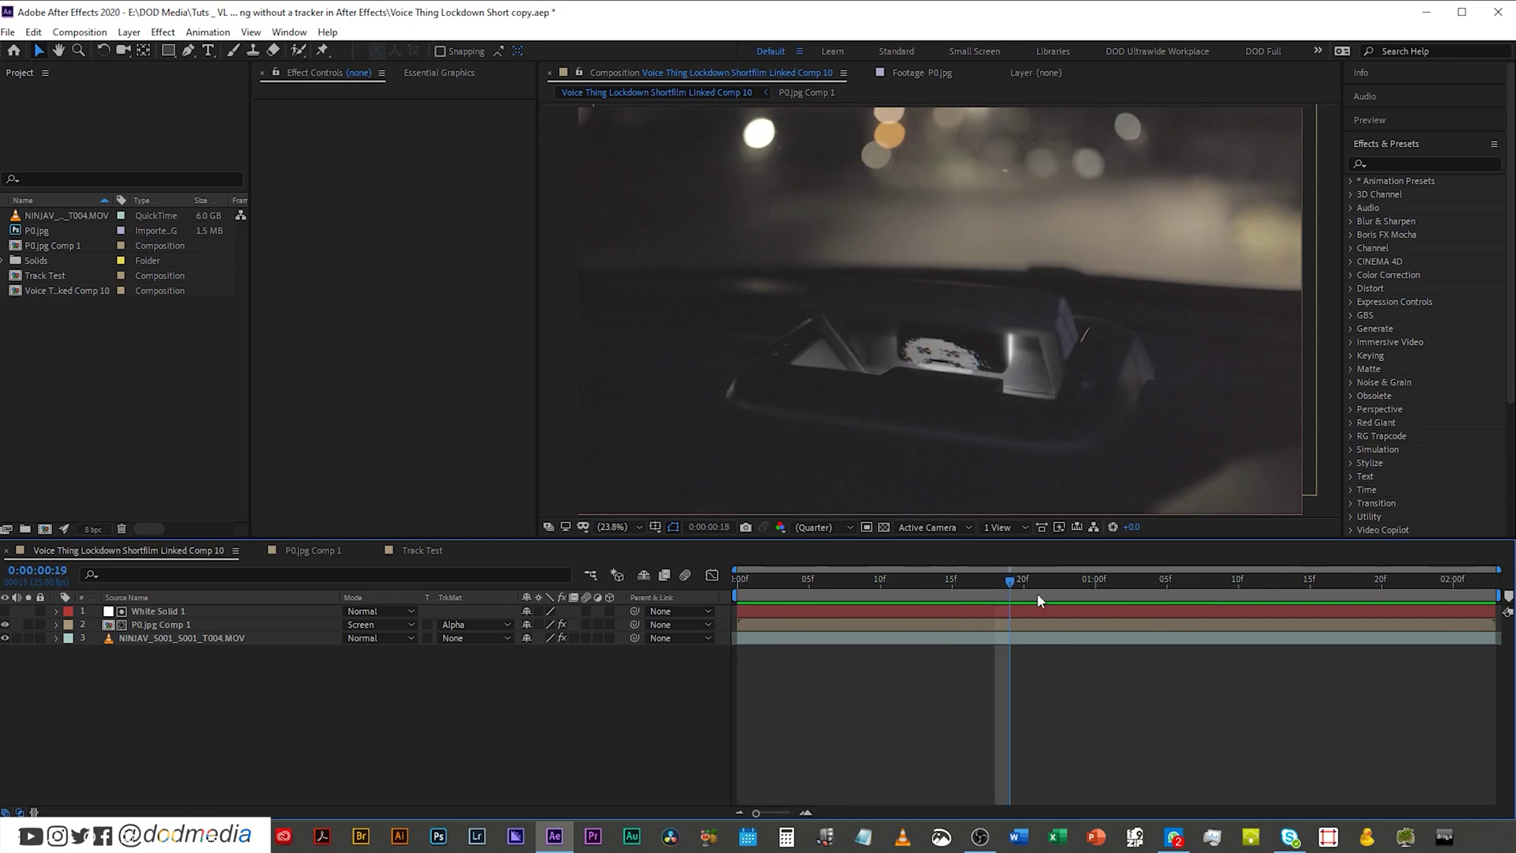
Rewind the preview to the one-second frame where the dashboard screen is still lowered.
click(1066, 577)
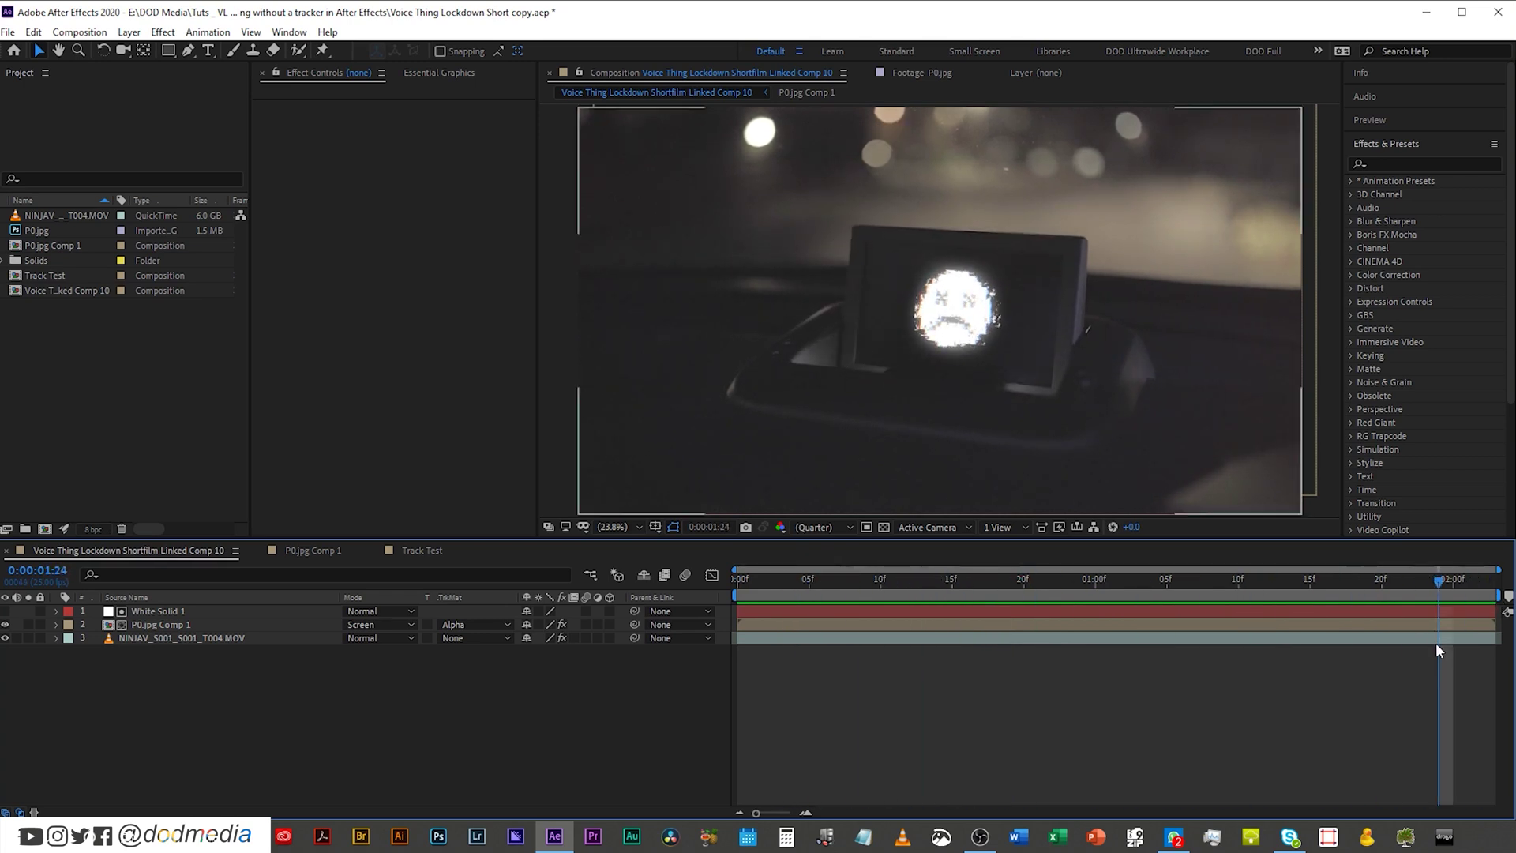
drag(1483, 582, 848, 581)
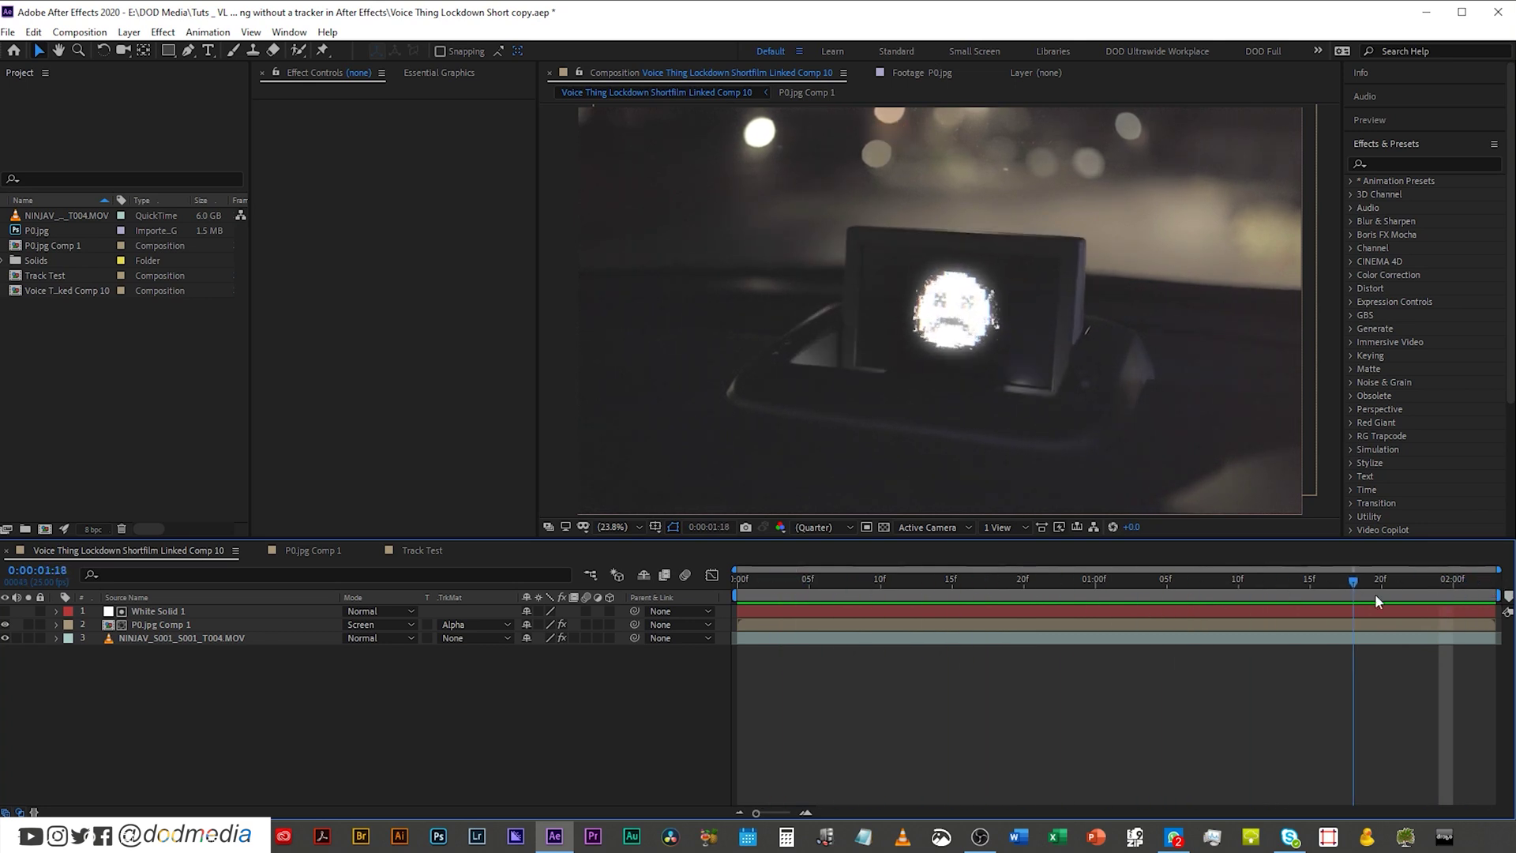
drag(1487, 597, 1038, 588)
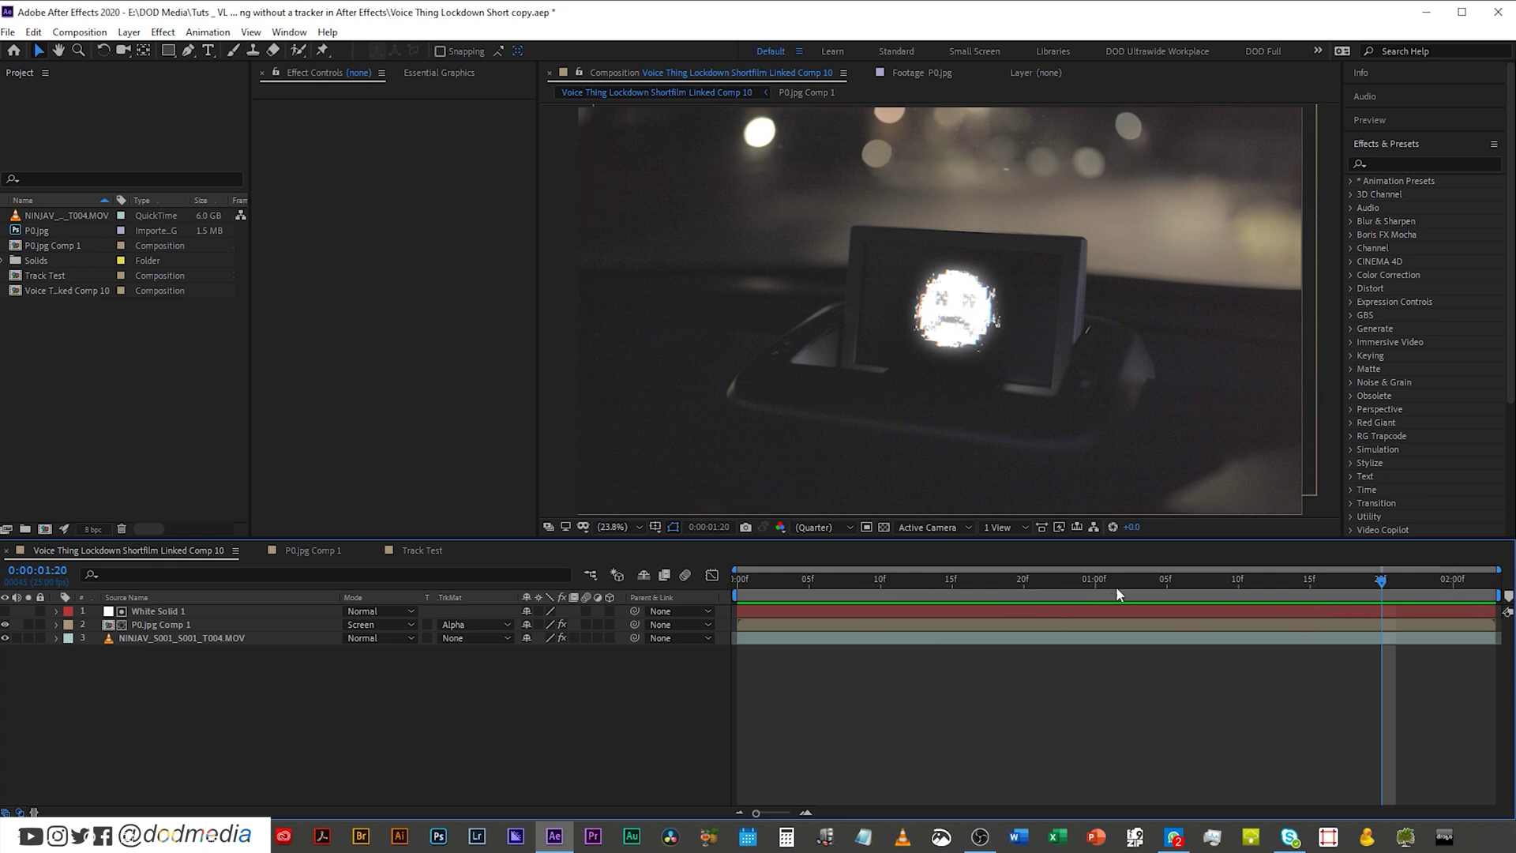
mouse_move(1117, 581)
mouse_down()
mouse_move(1072, 585)
mouse_move(1129, 584)
mouse_up()
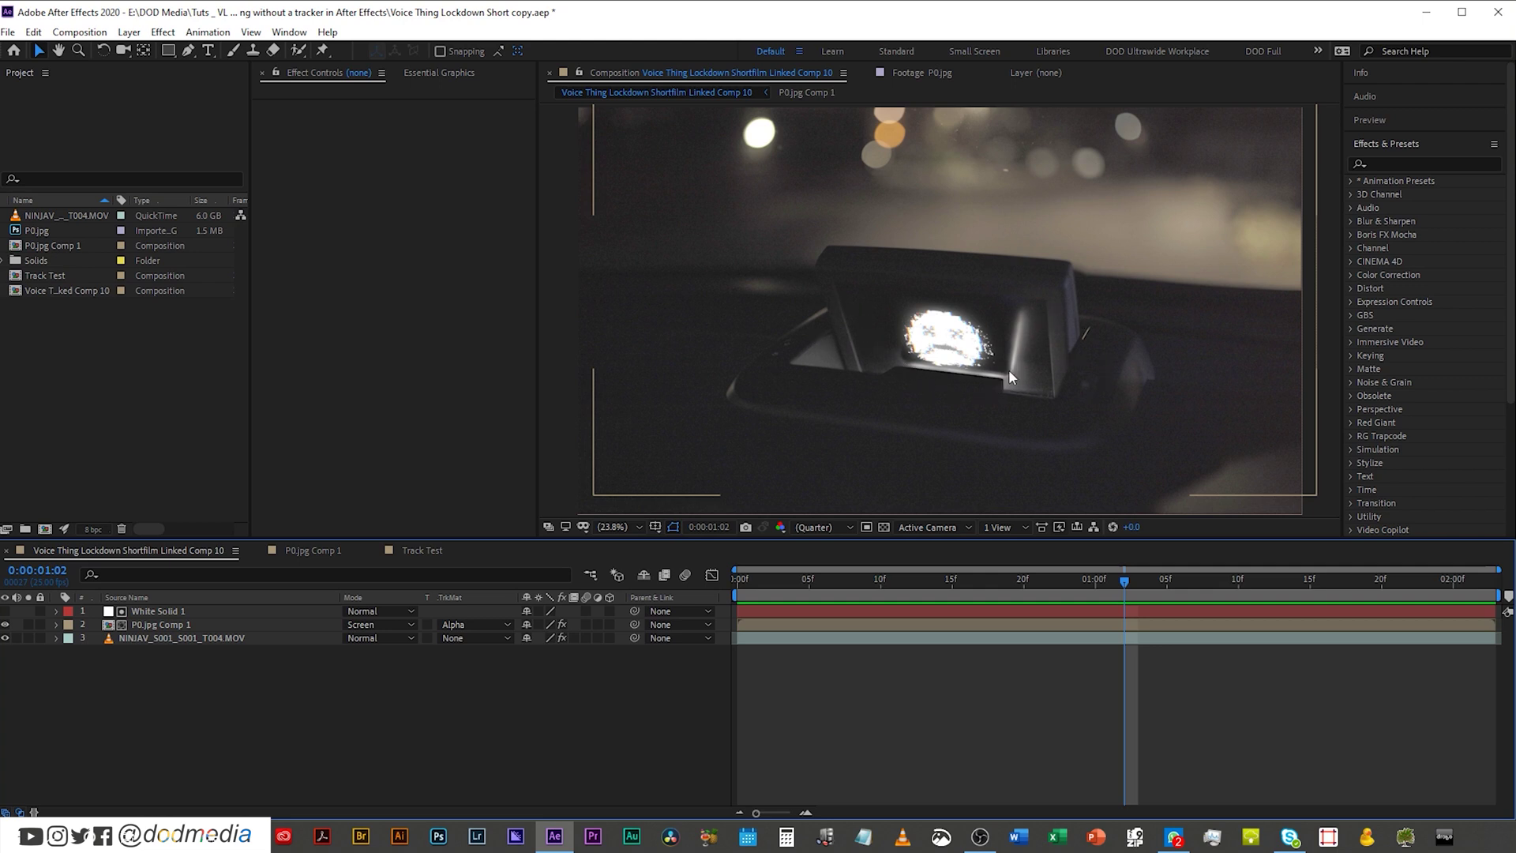
key(space)
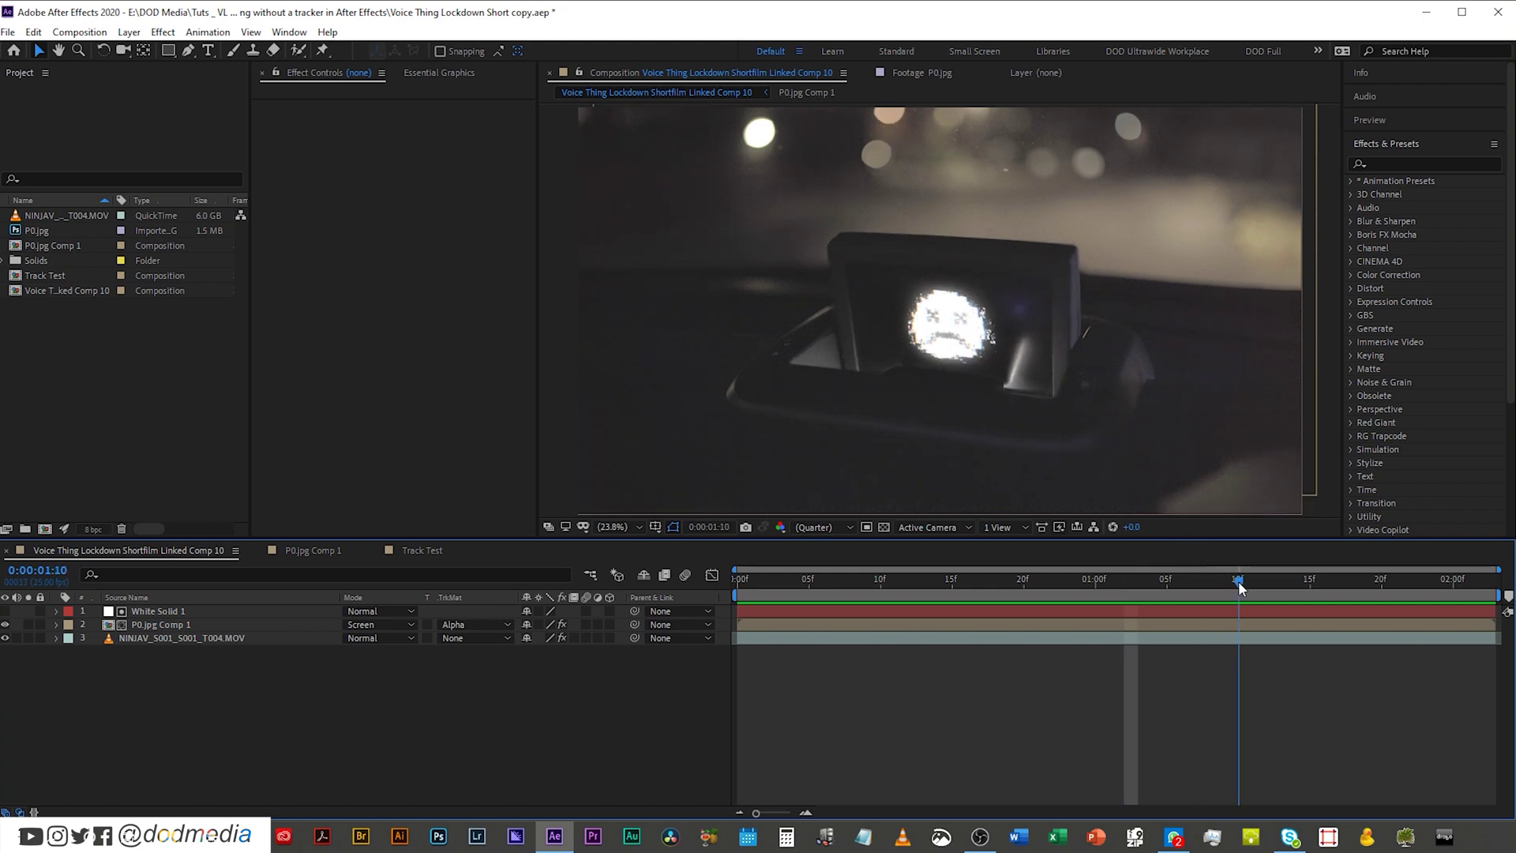
Turn off the Curves effect on the Track Test dashboard footage and check later frames.
click(418, 552)
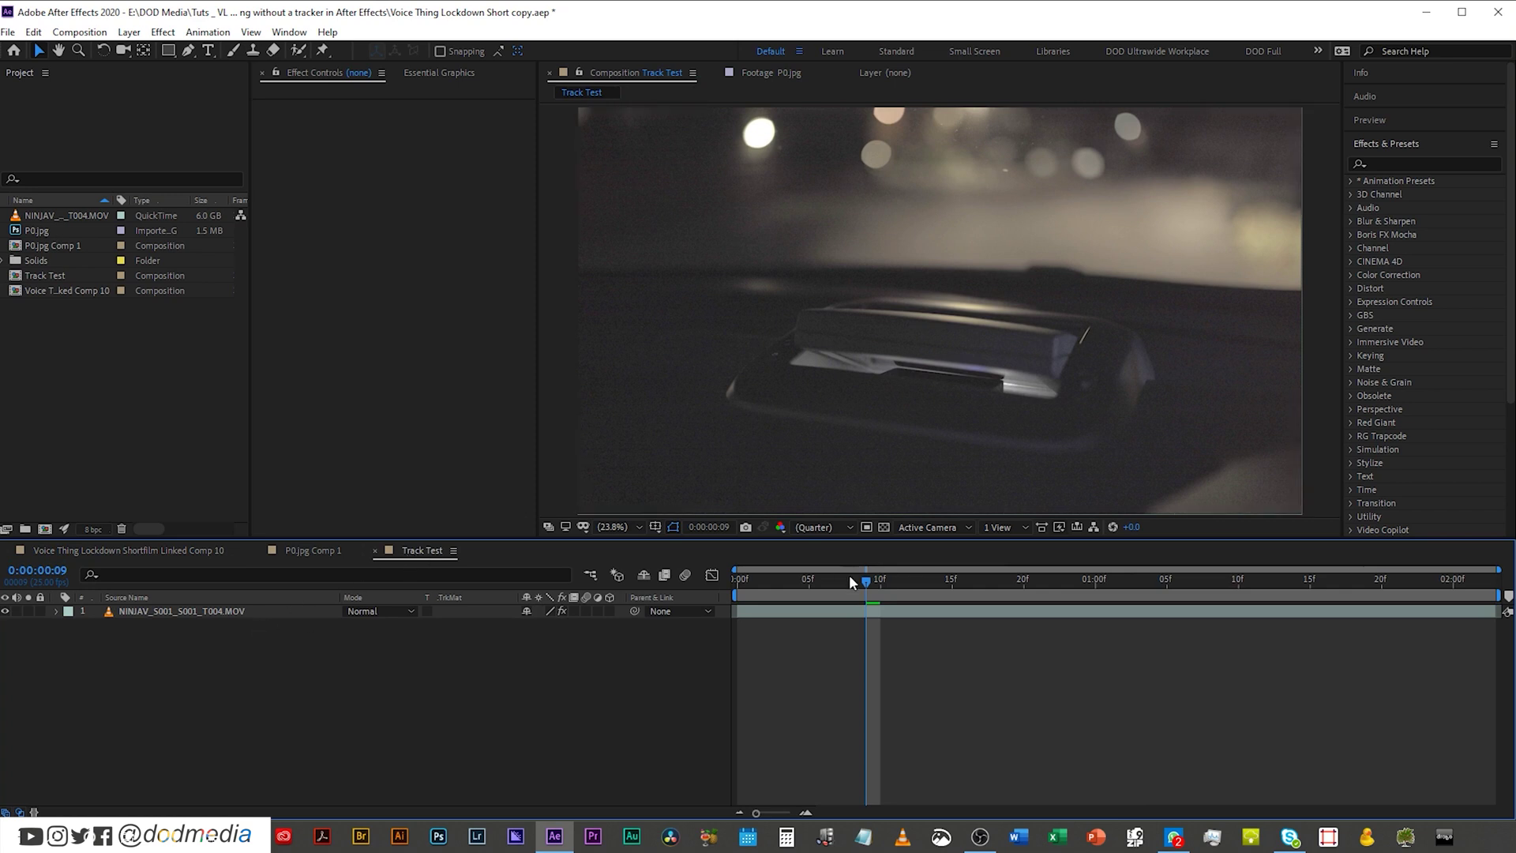
drag(850, 574, 970, 598)
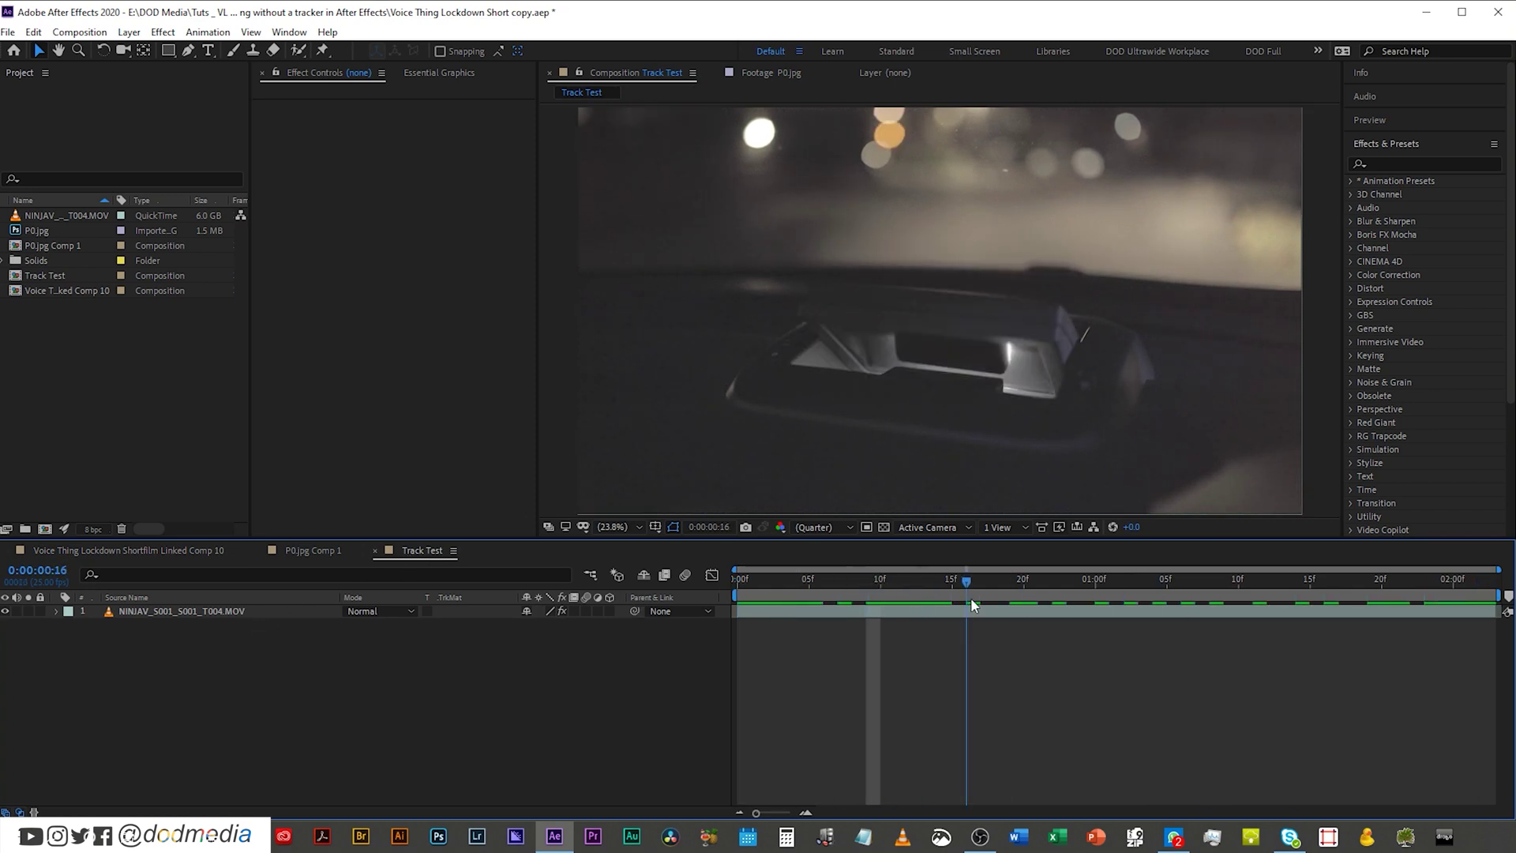
click(966, 612)
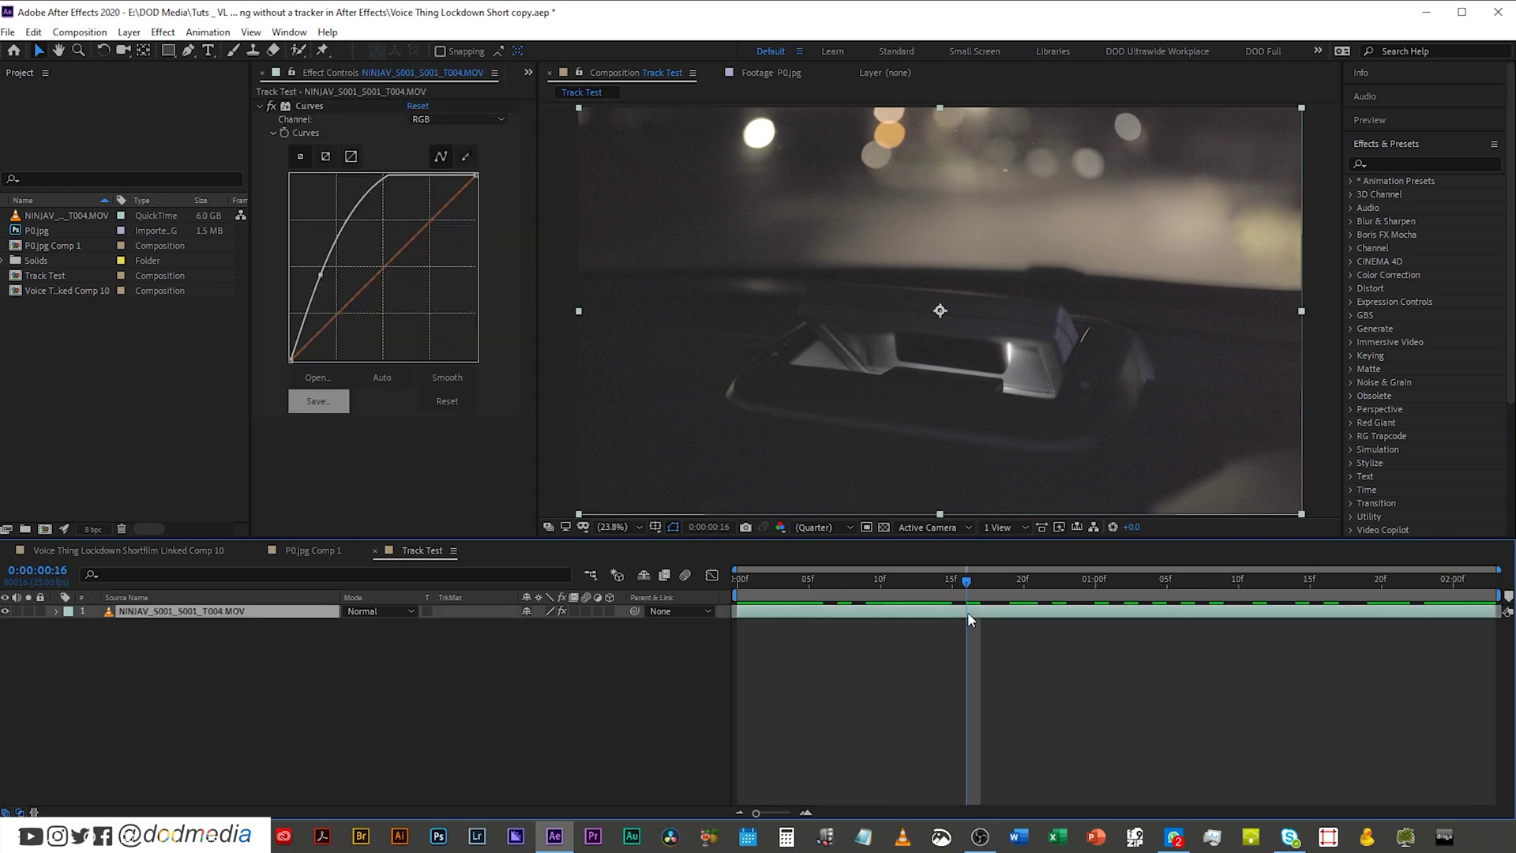
click(267, 104)
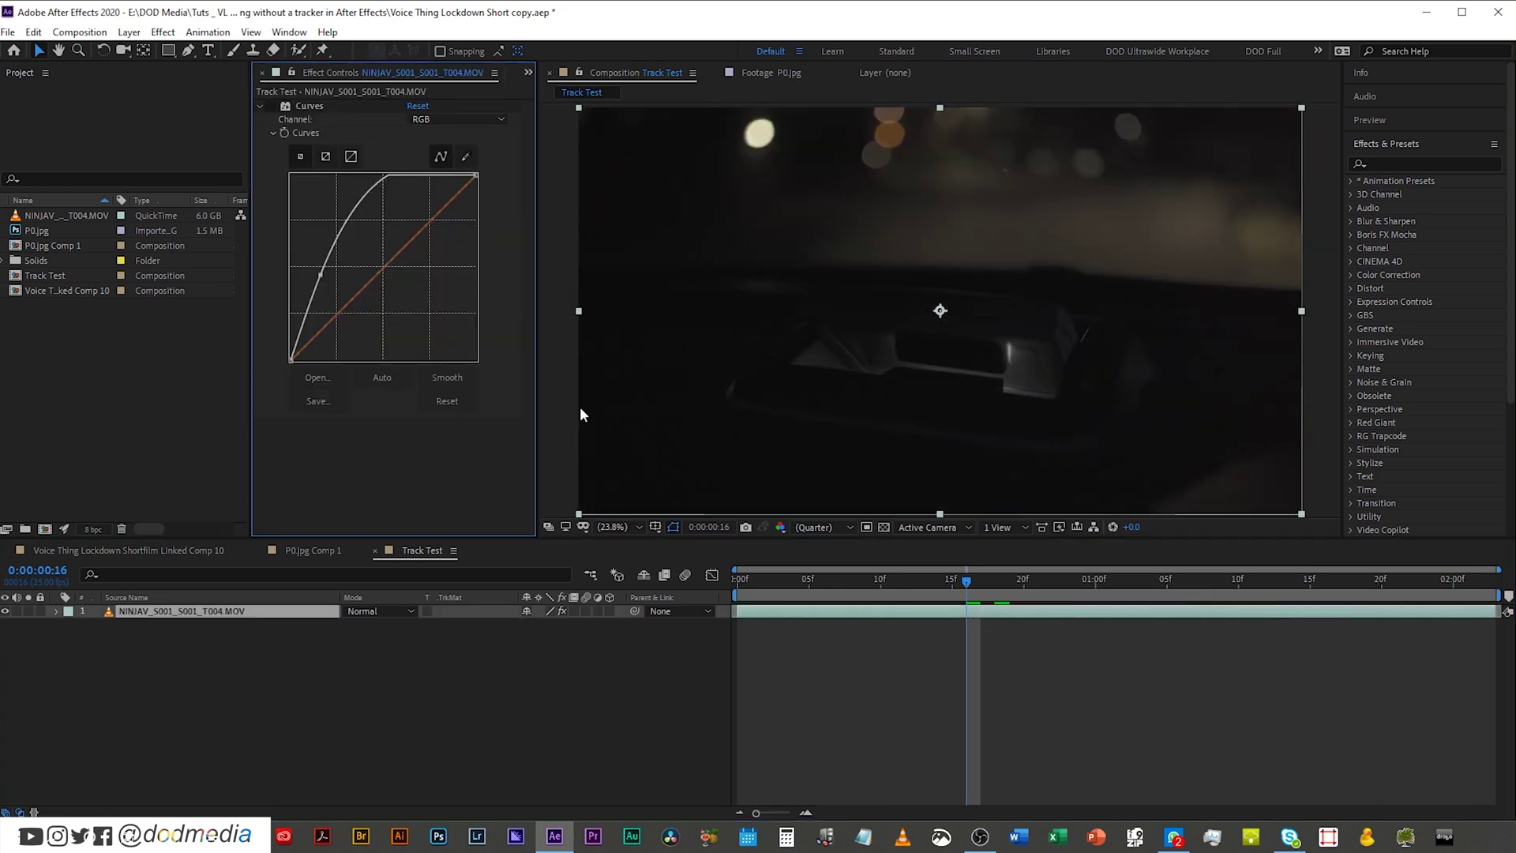
drag(792, 570, 1344, 622)
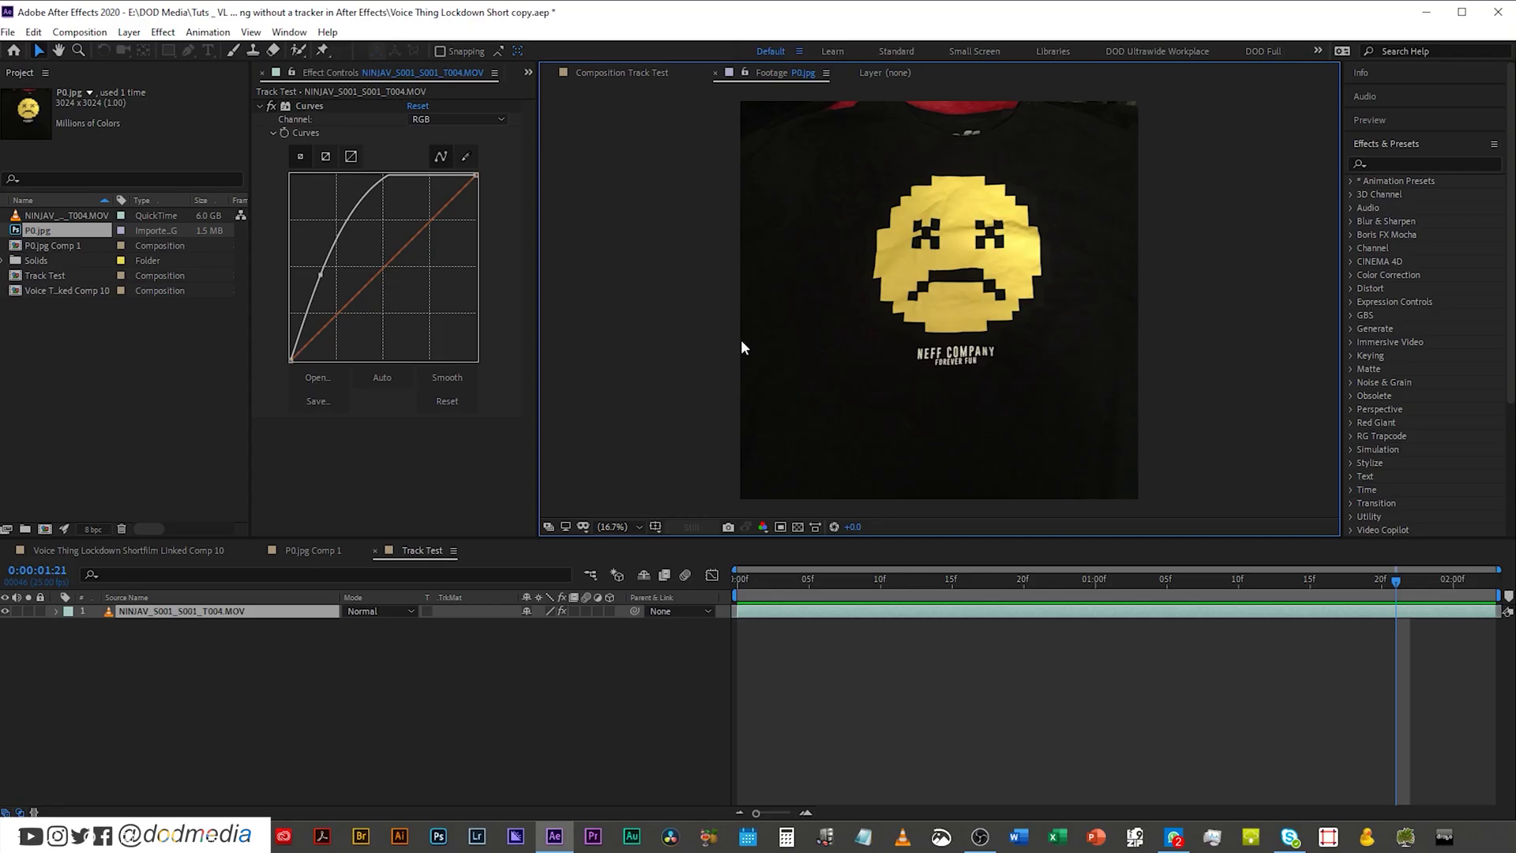
Create a new 1920×1080 composition named Comp 1.
click(44, 528)
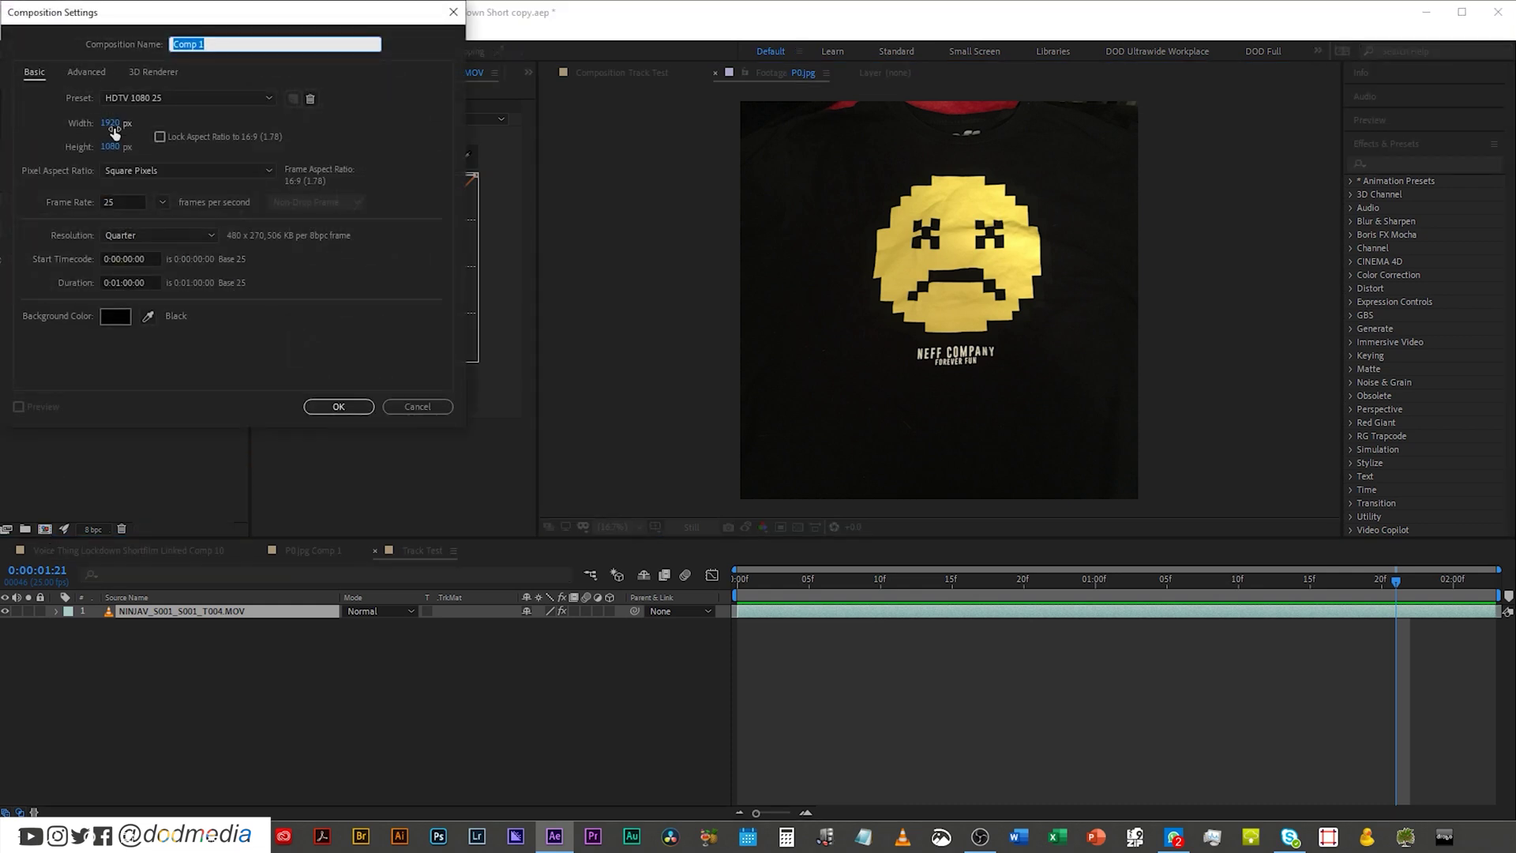
click(344, 408)
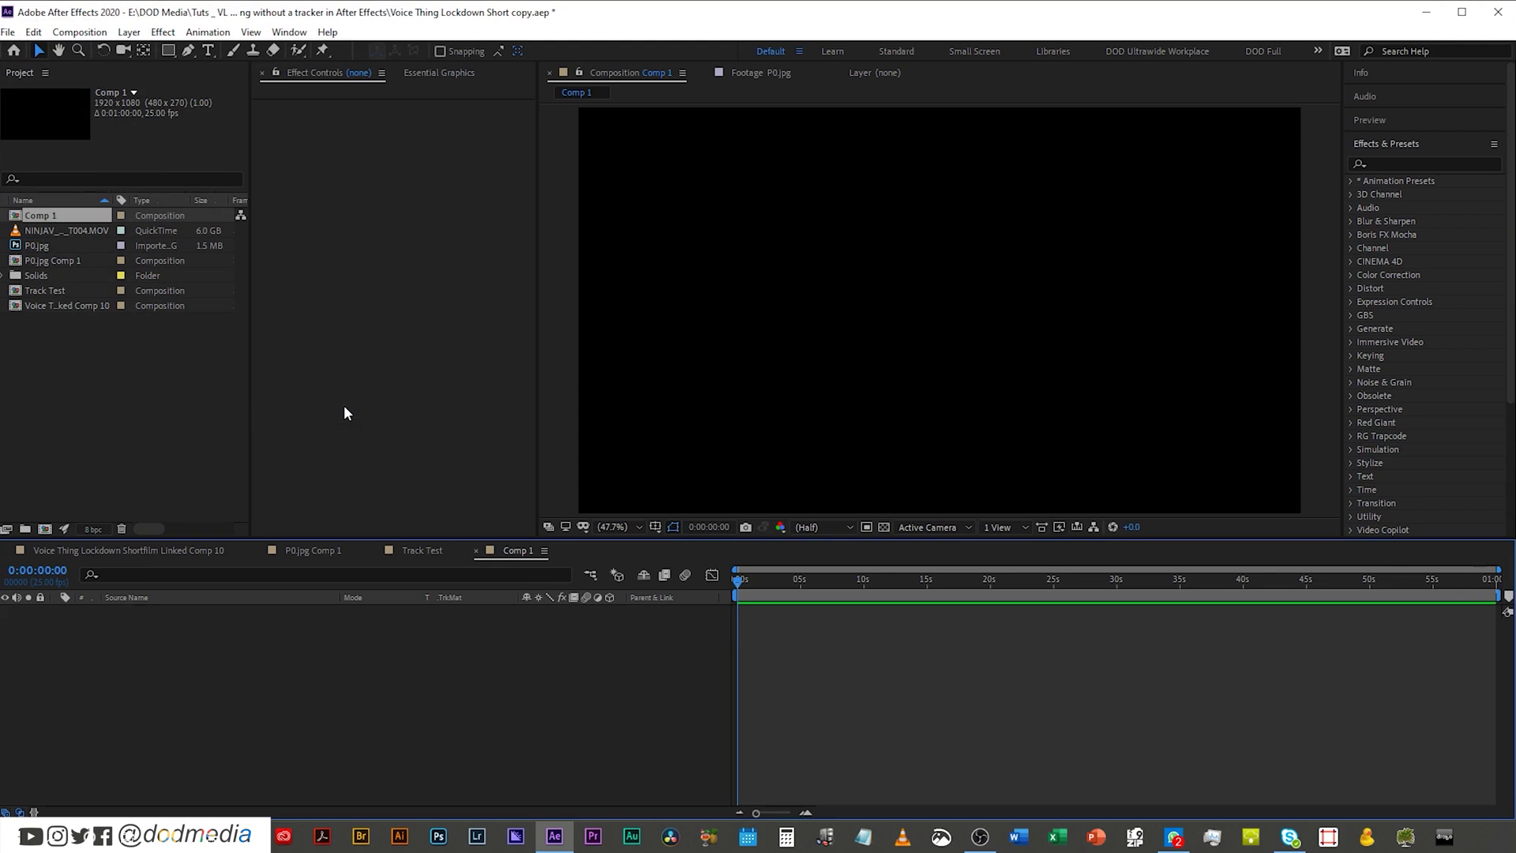
click(414, 549)
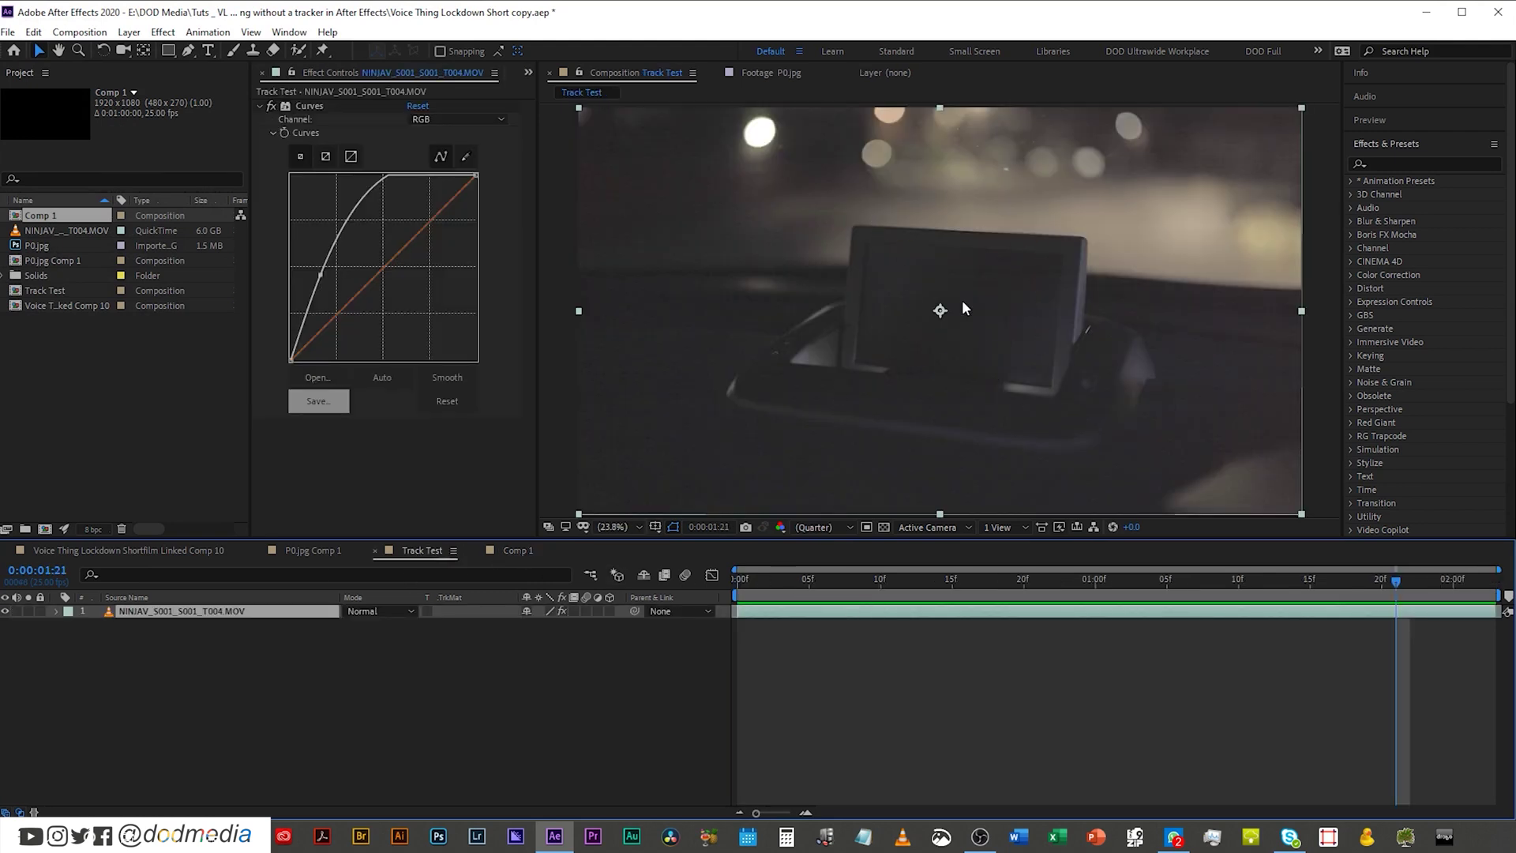
click(521, 550)
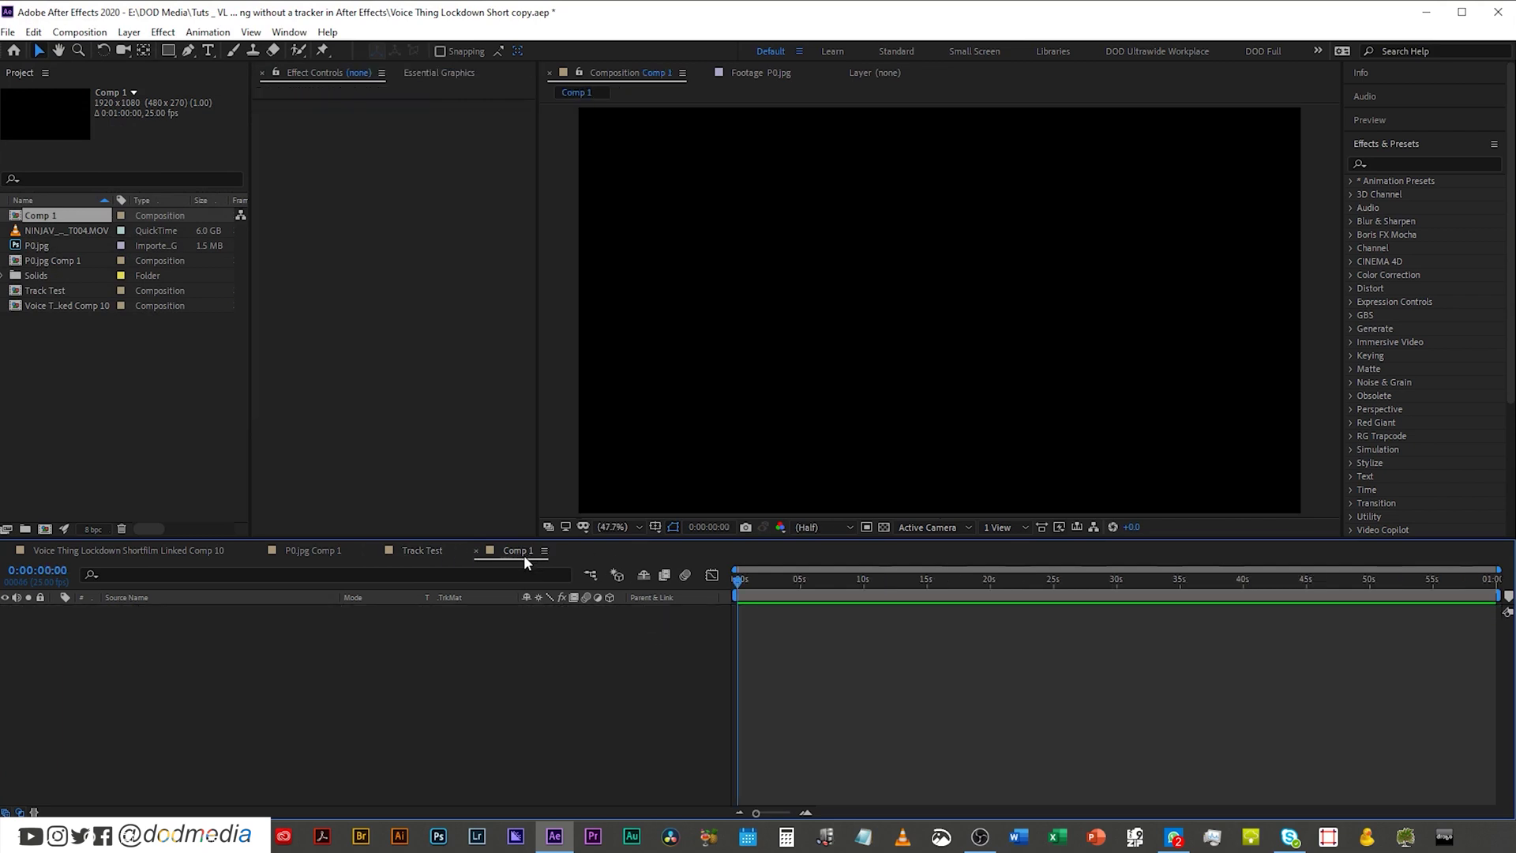
Add P0.jpg to Comp 1, scale it to 61% and reposition it in frame.
drag(47, 246, 252, 631)
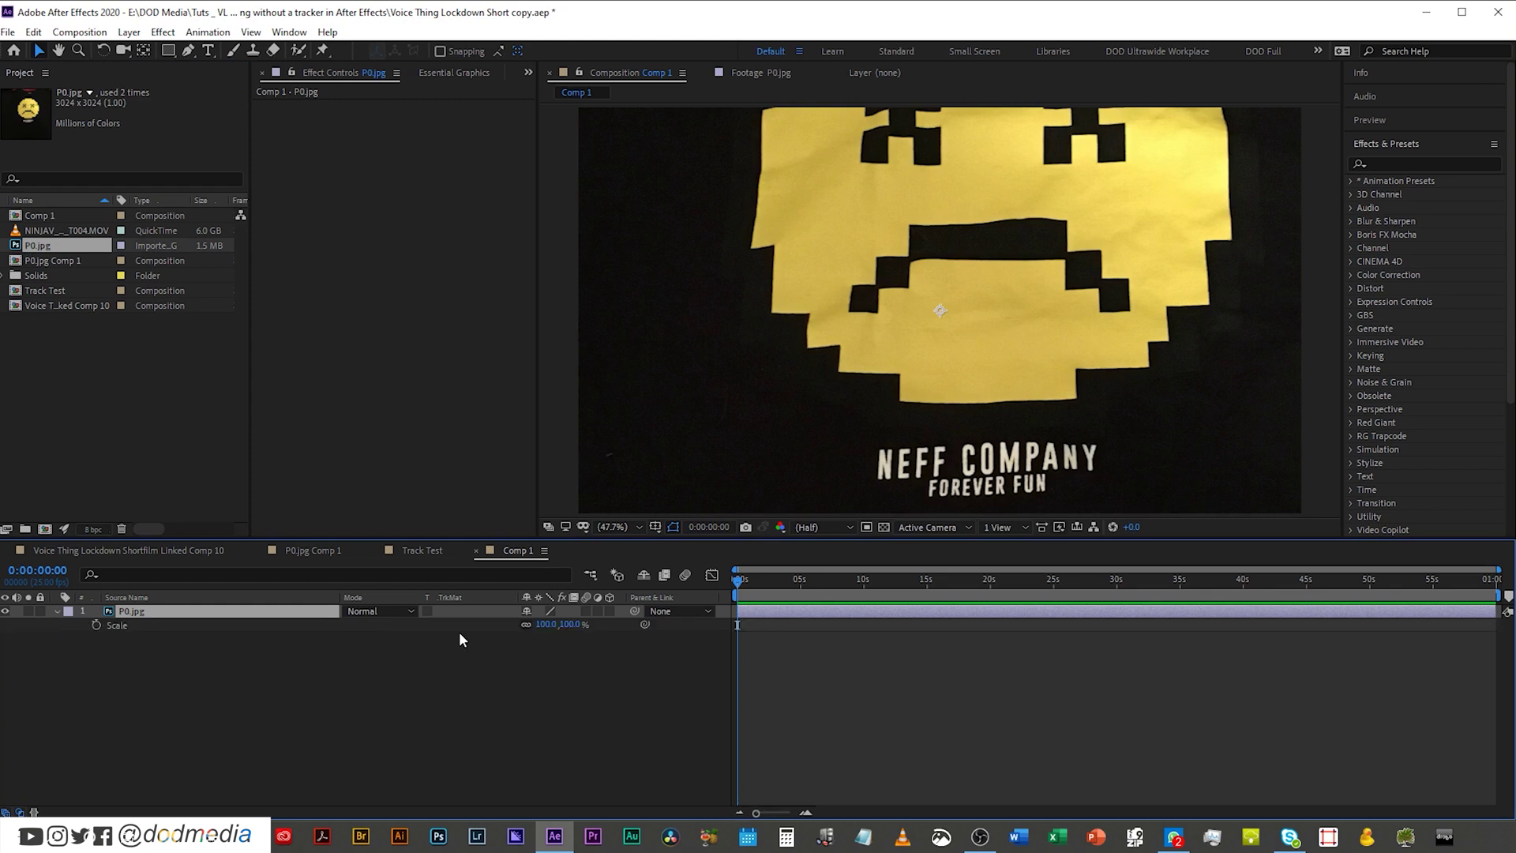
mouse_move(536, 627)
mouse_down()
mouse_move(485, 628)
mouse_move(509, 626)
mouse_up()
drag(905, 250, 869, 283)
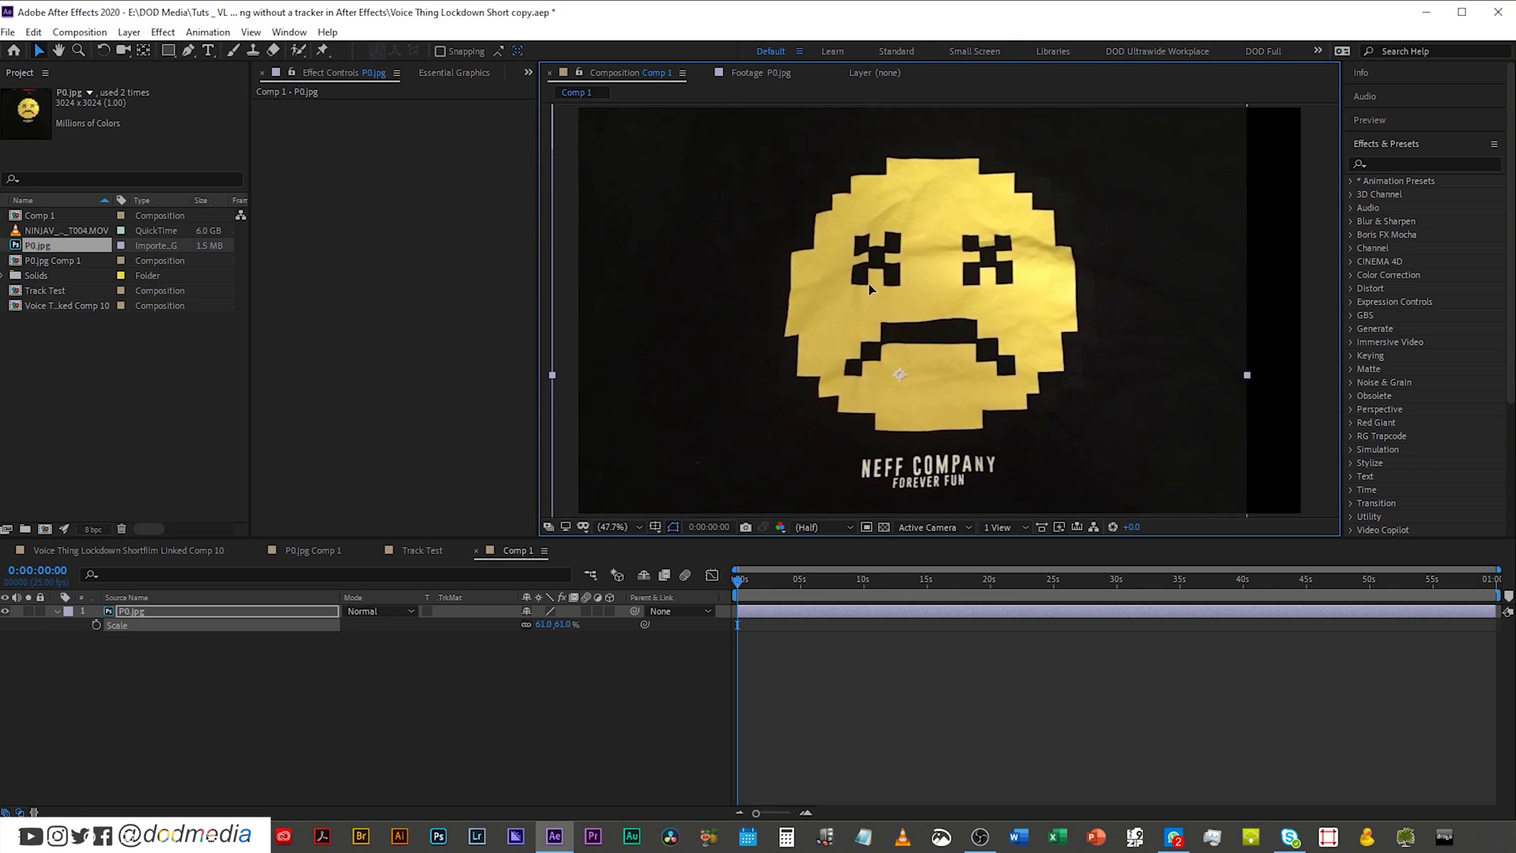
Draw a closed polygon mask around the pixel smiley on the P0.jpg layer.
click(190, 52)
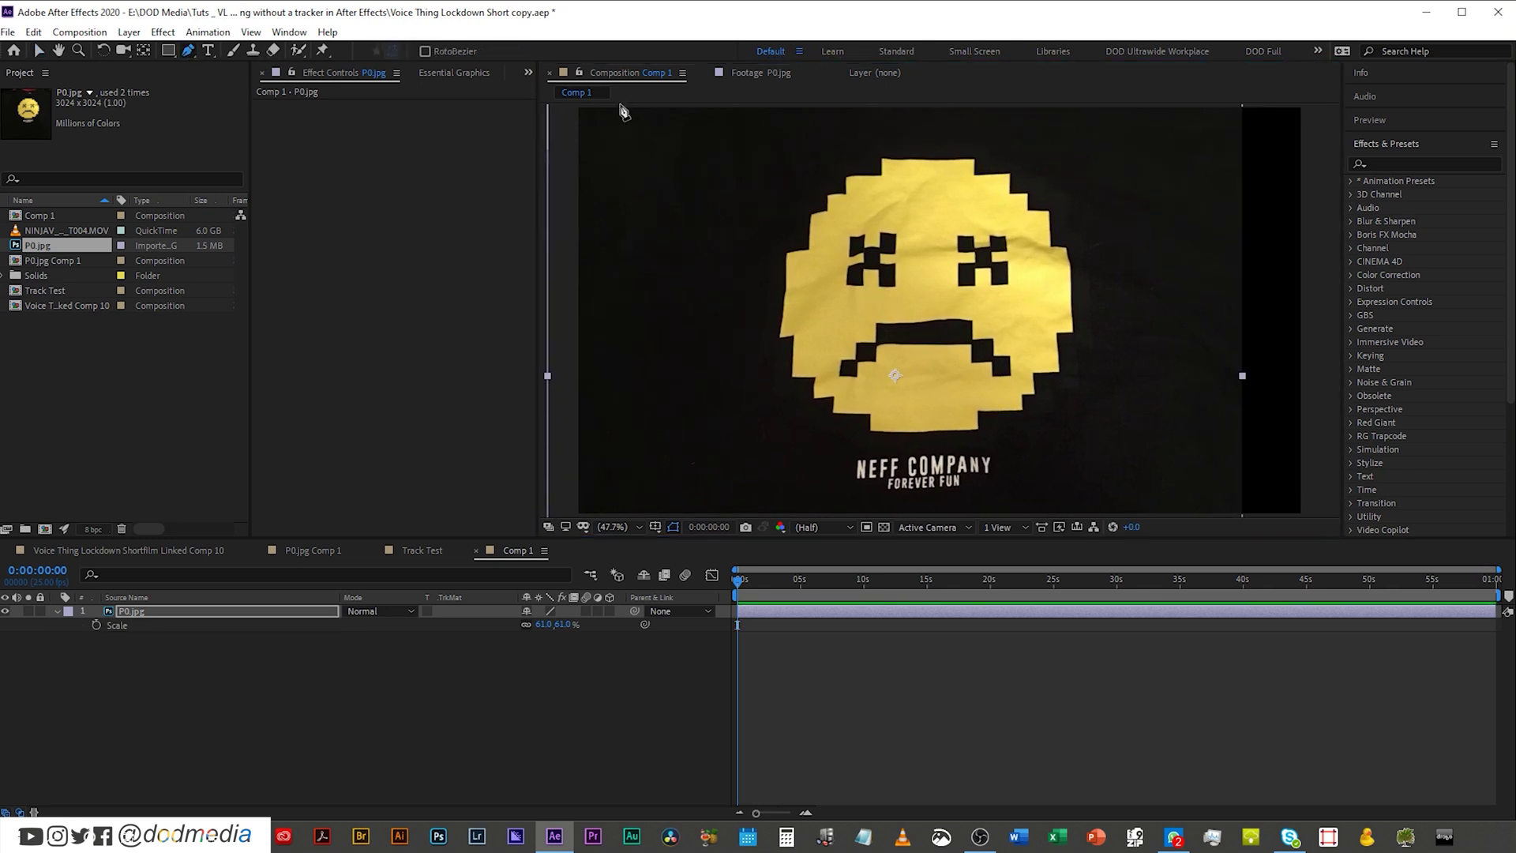
click(827, 179)
click(776, 227)
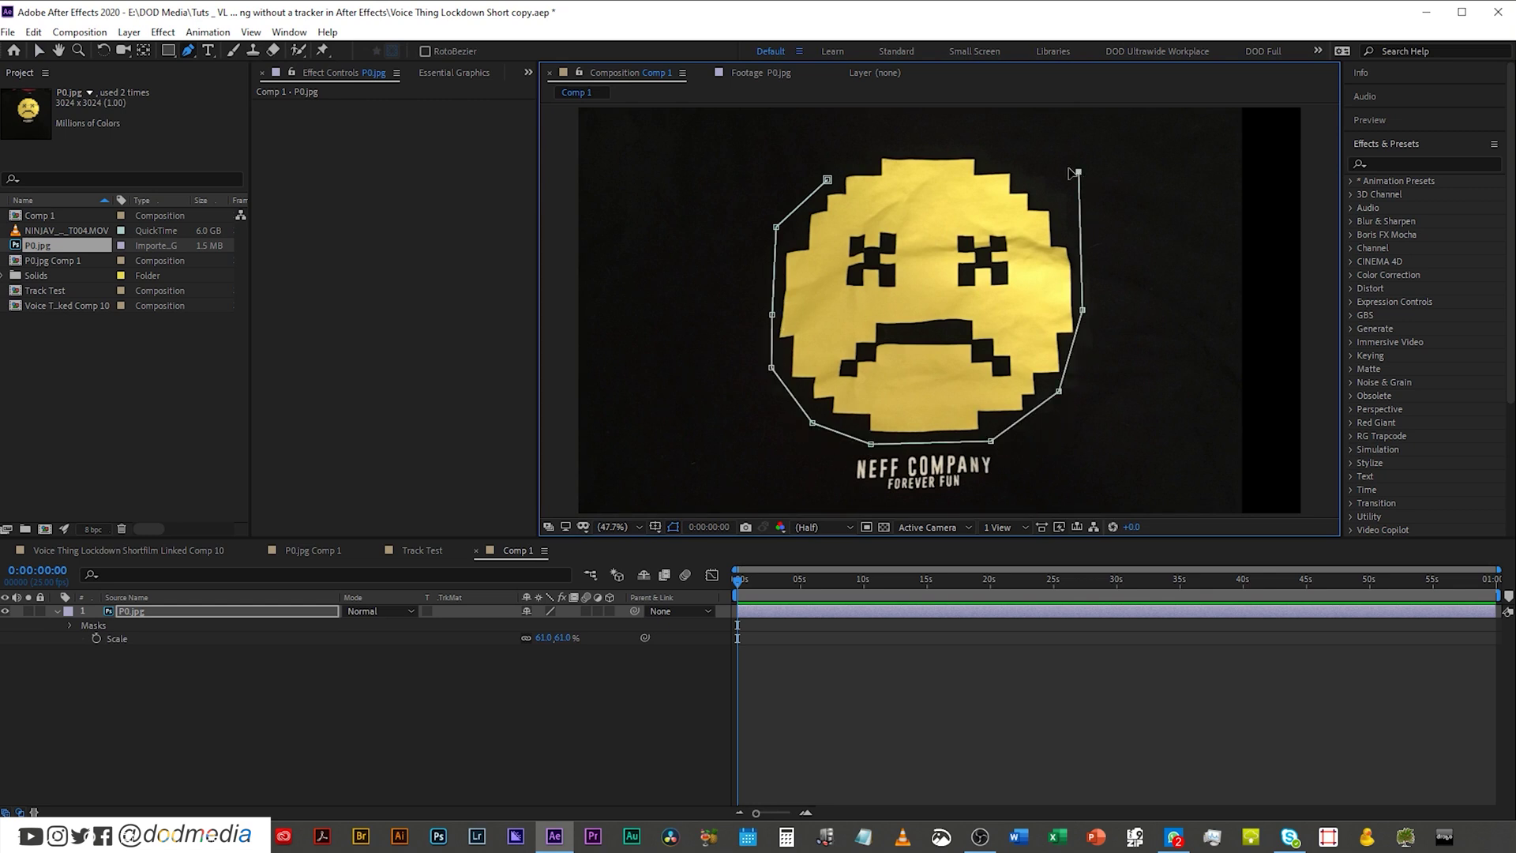
click(826, 180)
drag(842, 163, 844, 154)
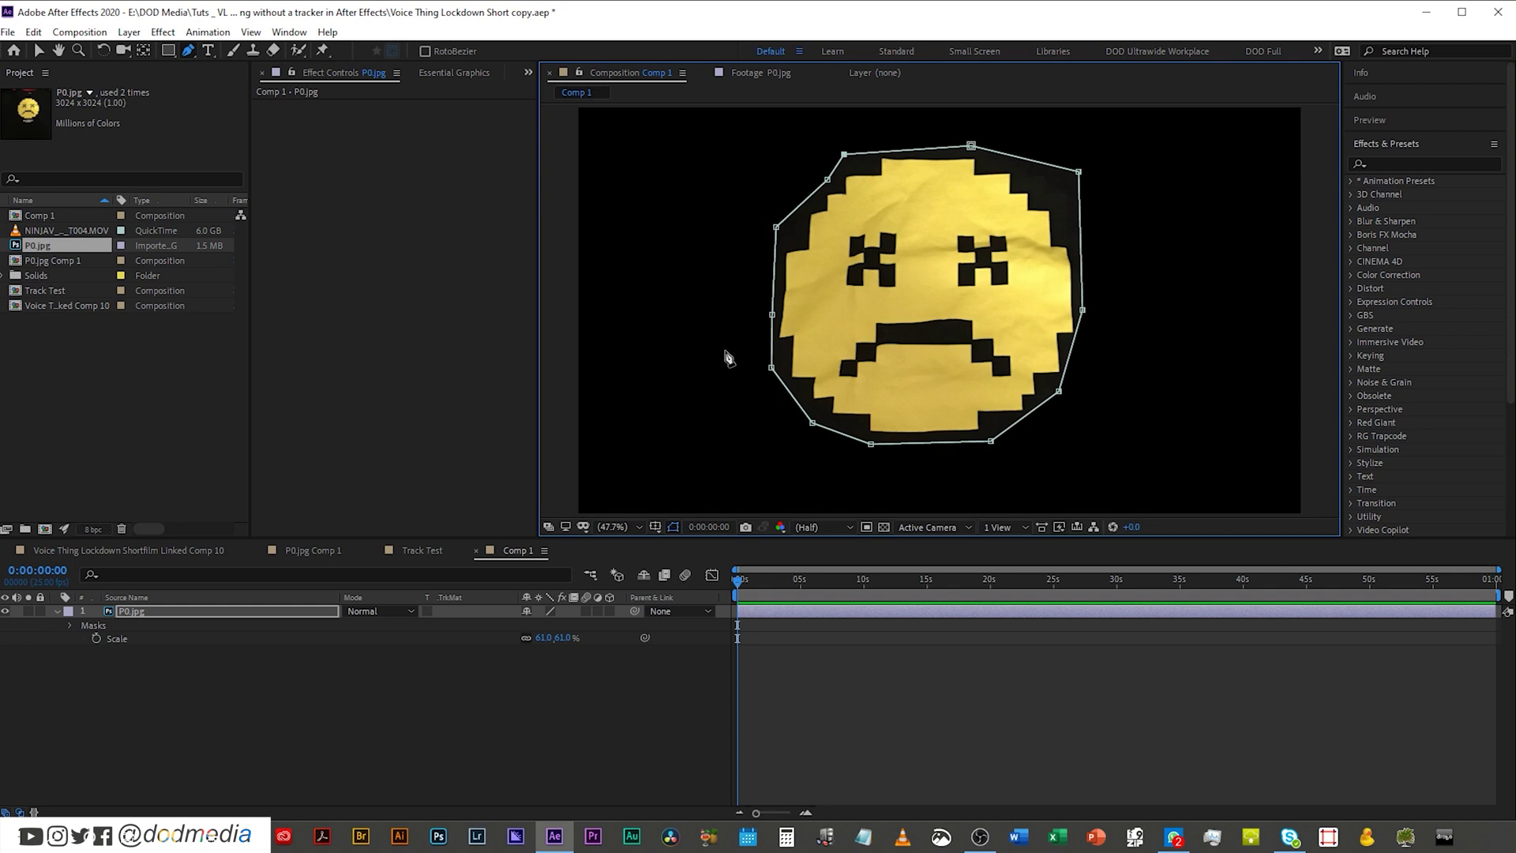
Check the cutout and inspect the zoomed mask edge along the smiley to refine it.
click(299, 722)
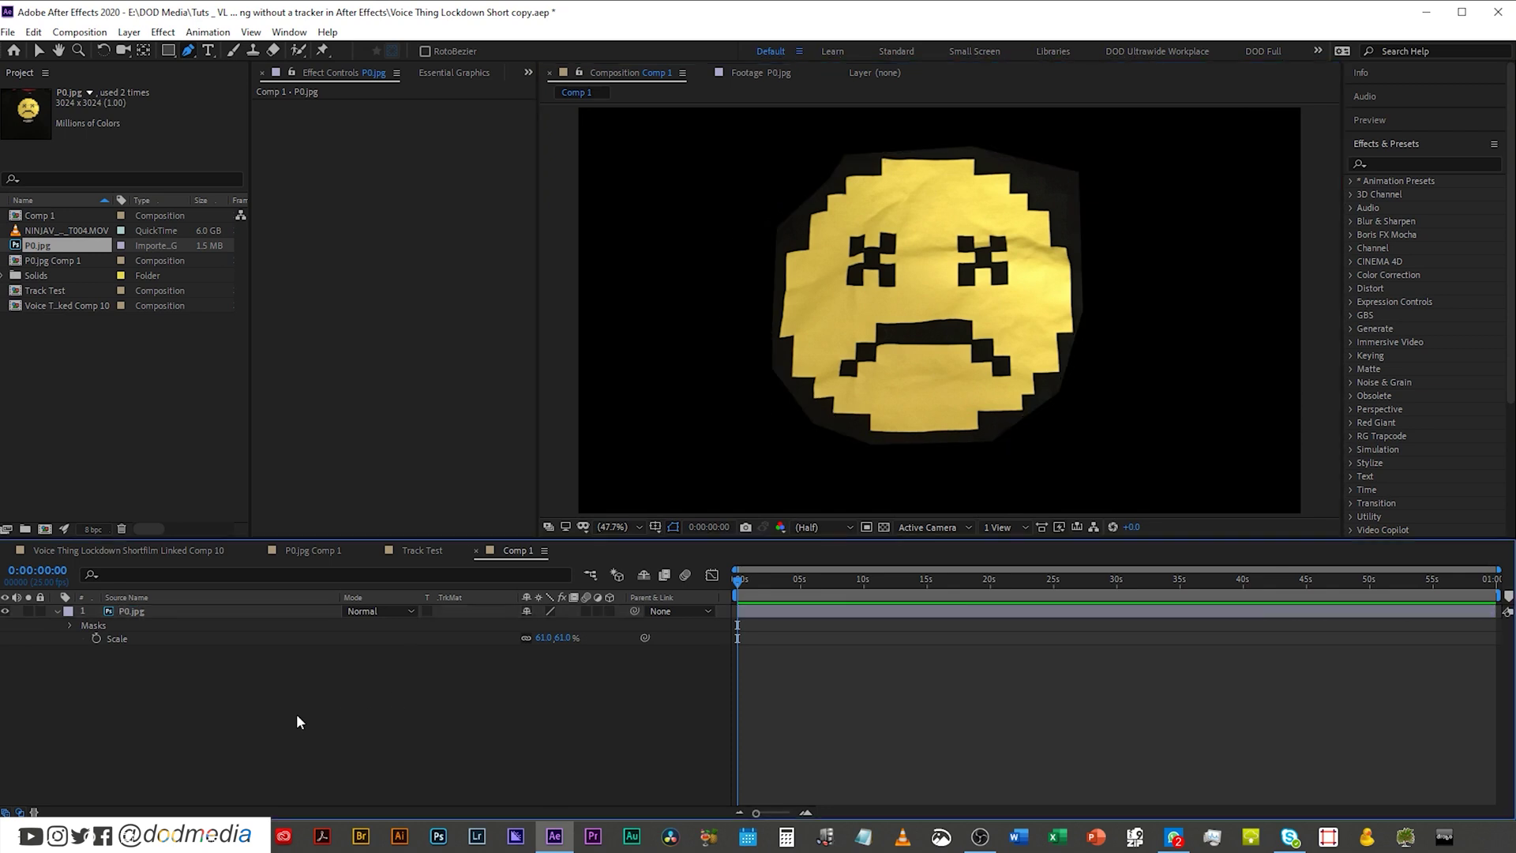
click(308, 611)
scroll(940, 310, down, 2)
scroll(1093, 234, up, 6)
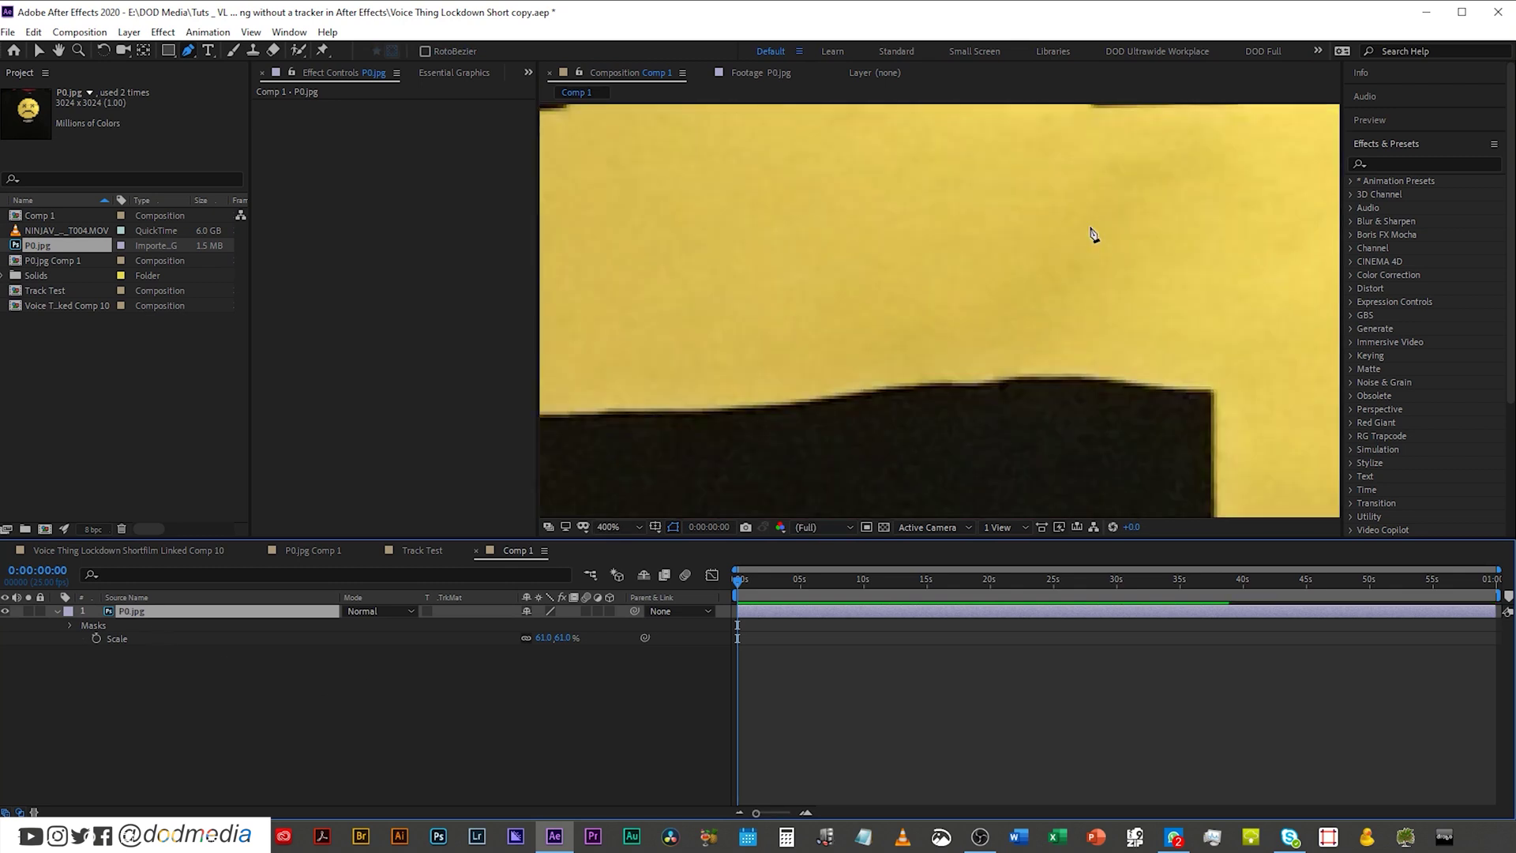
key(h)
drag(1187, 244, 656, 521)
key(g)
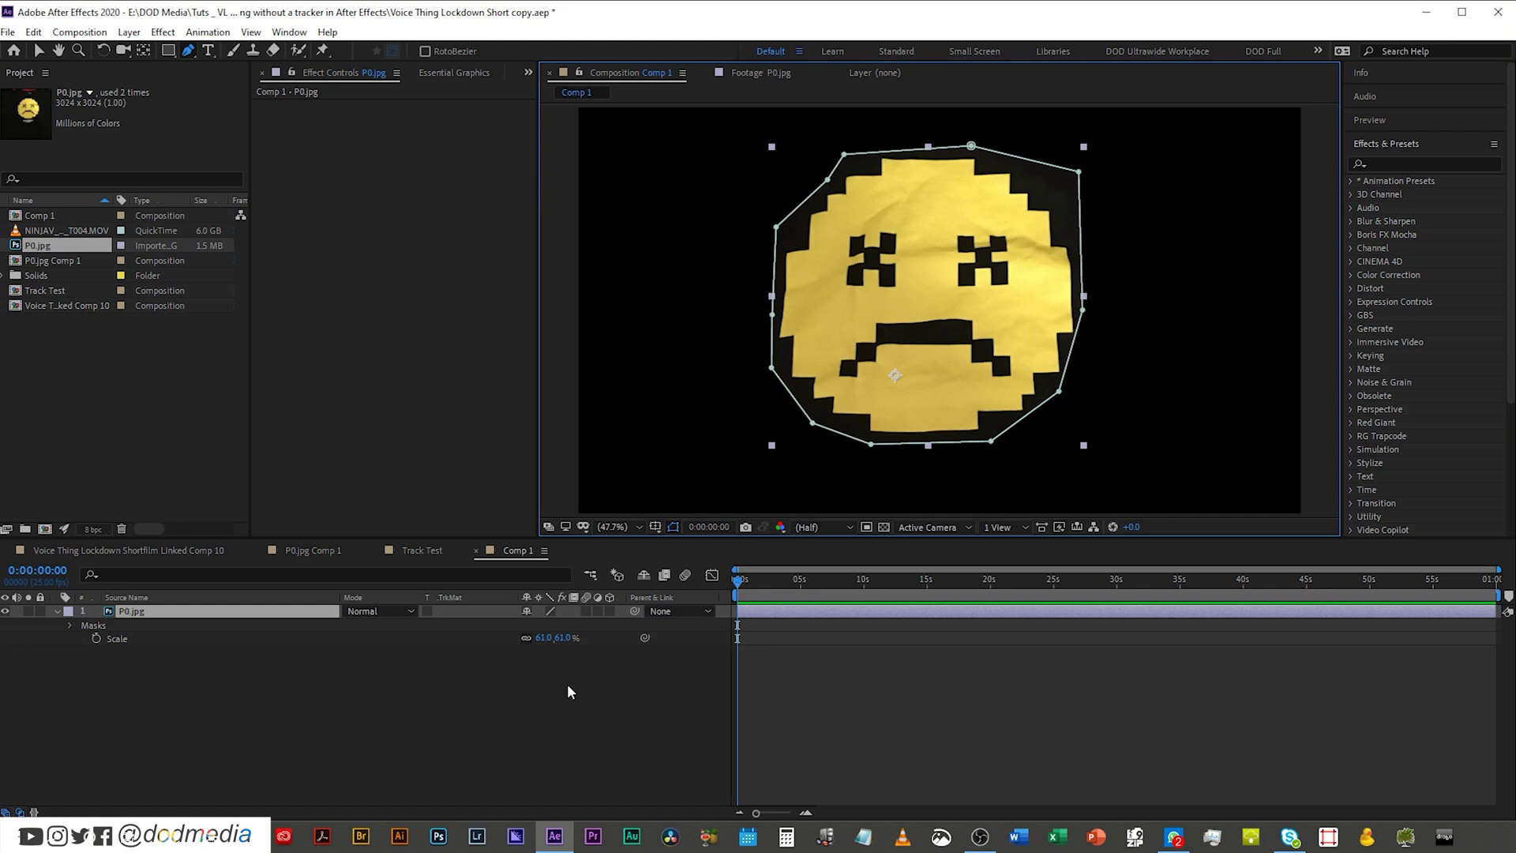
Find Levels in Effects & Presets and apply it to the P0.jpg layer.
click(1391, 162)
click(1391, 163)
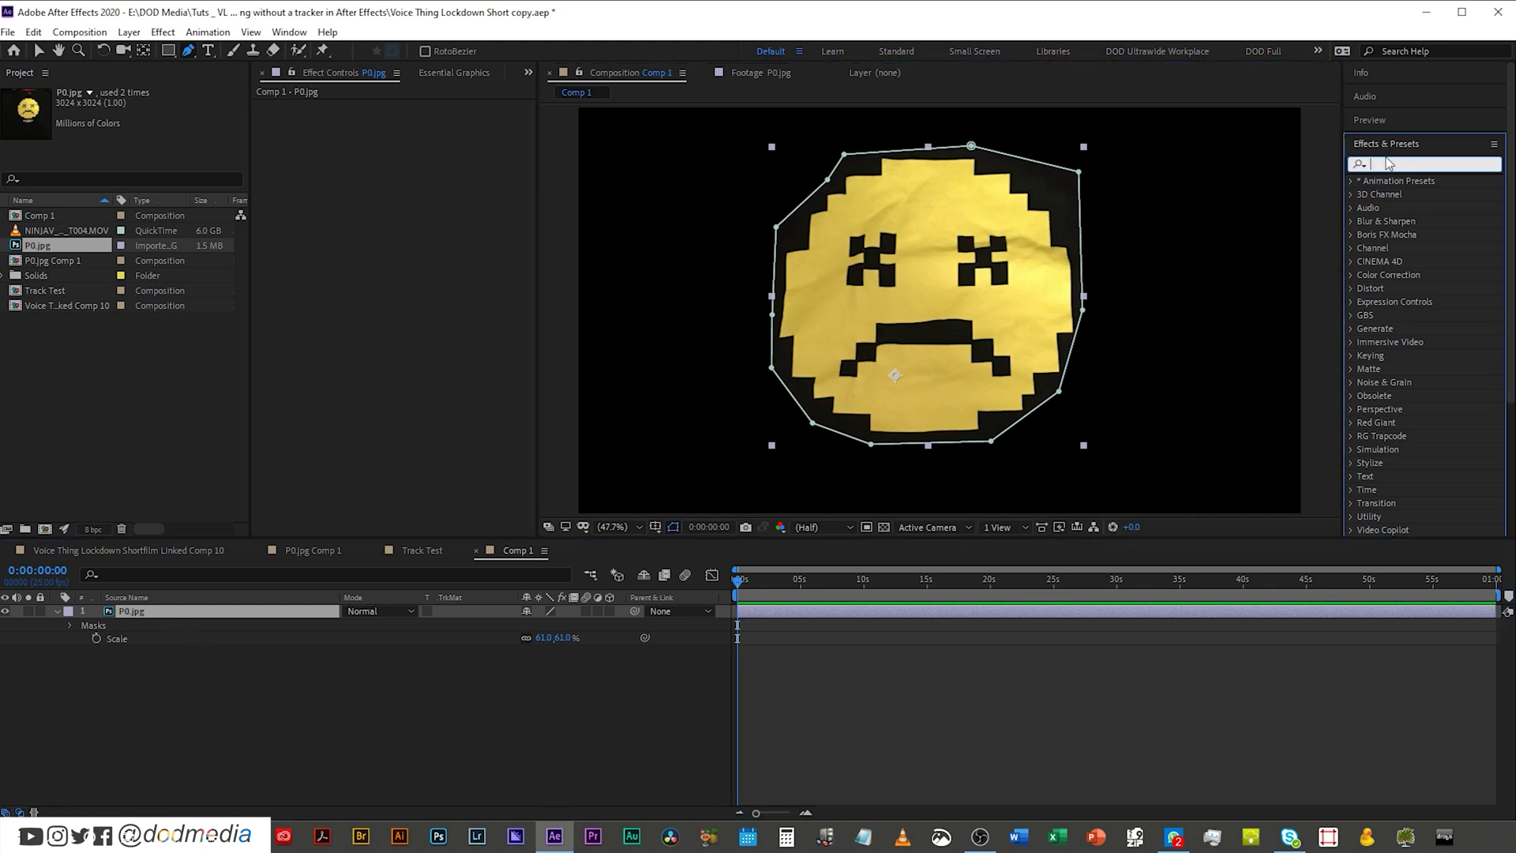
text(curv)
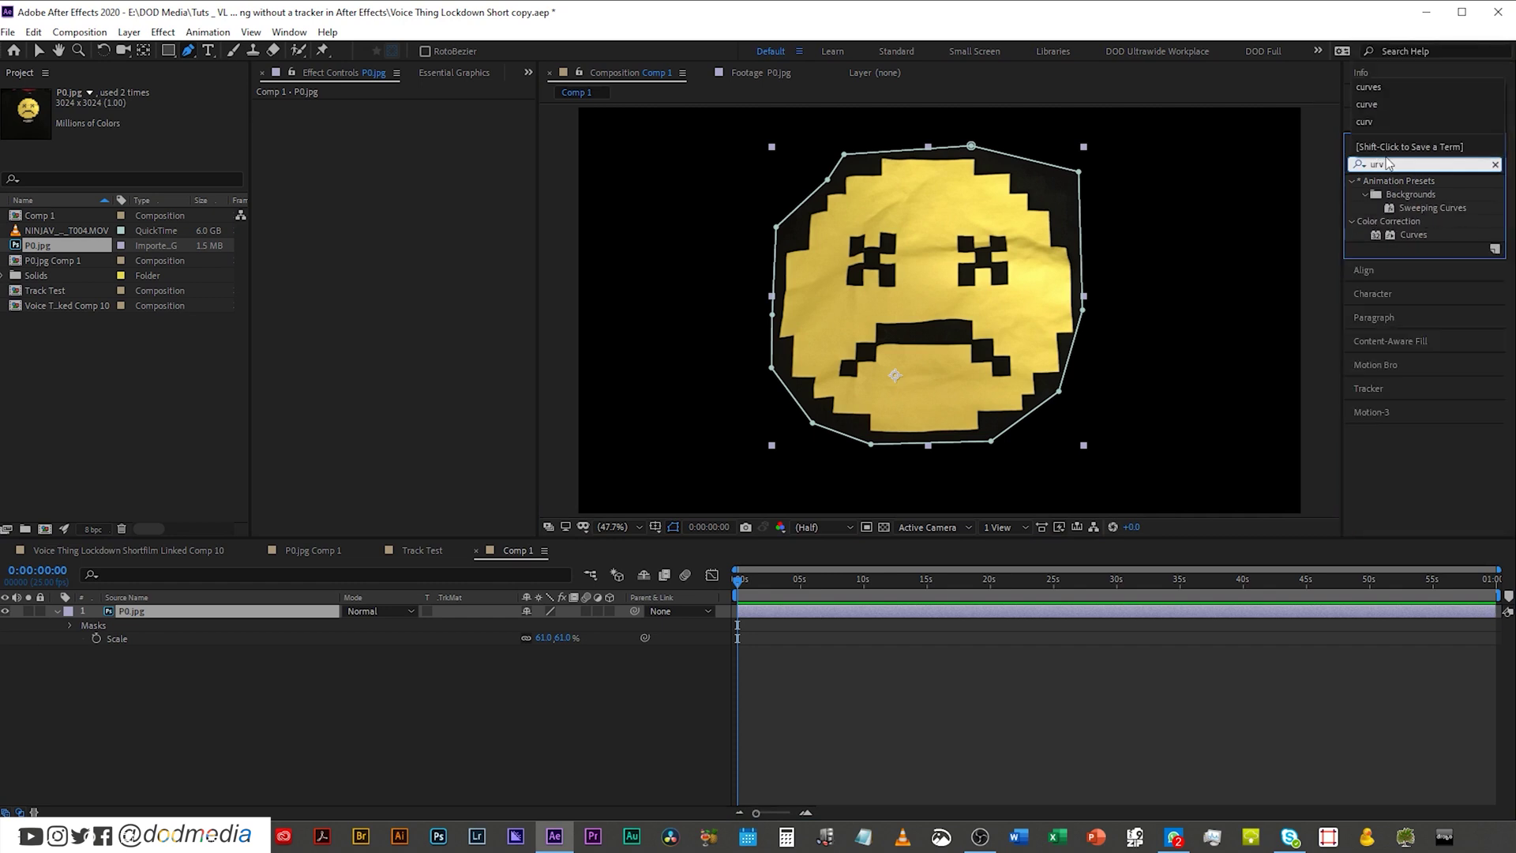
double_click(1390, 165)
text(levels)
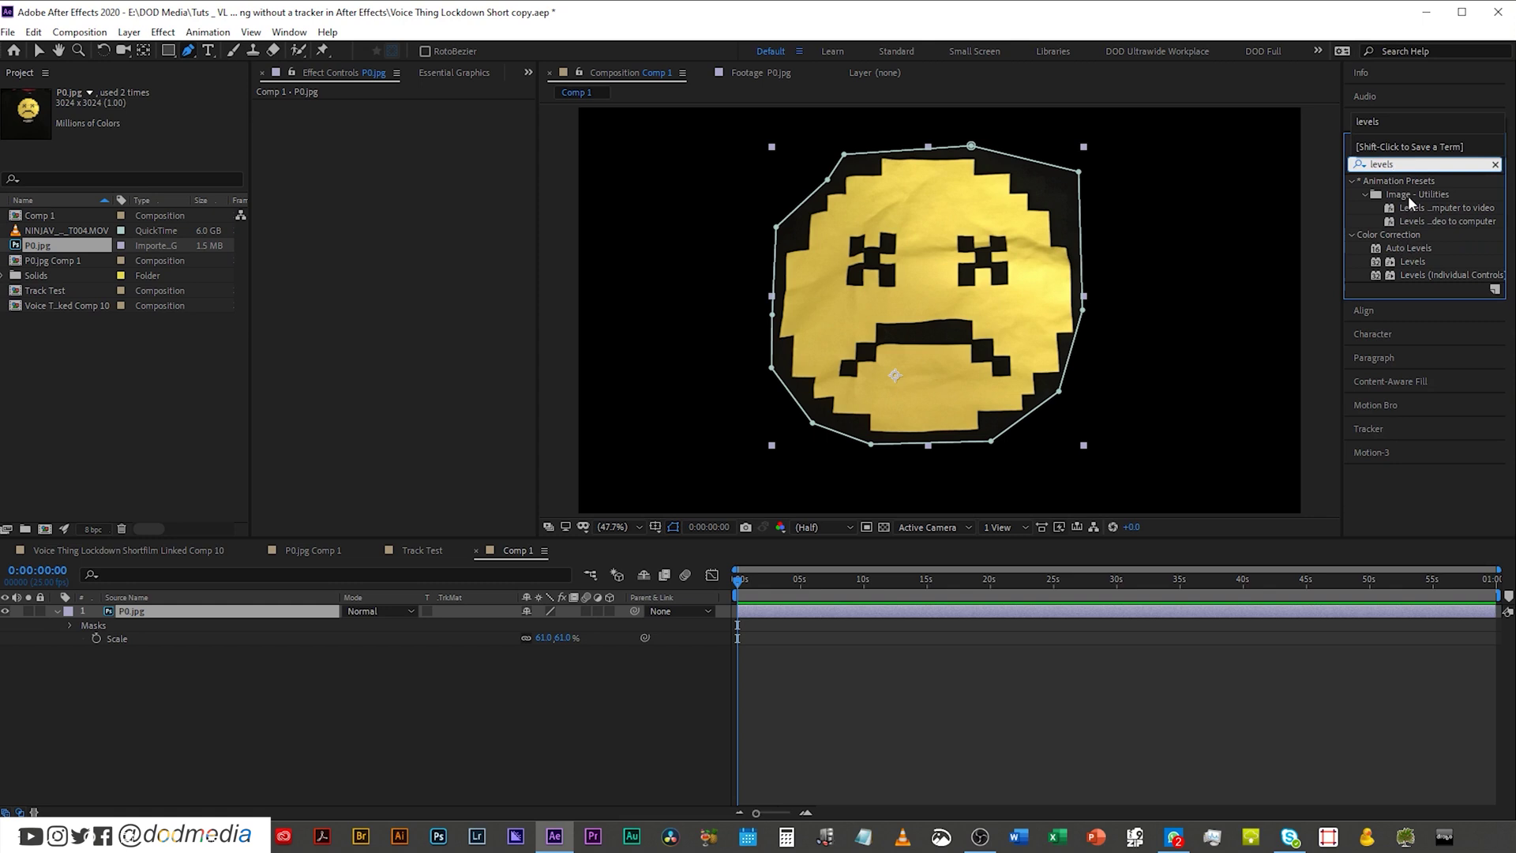
double_click(1407, 261)
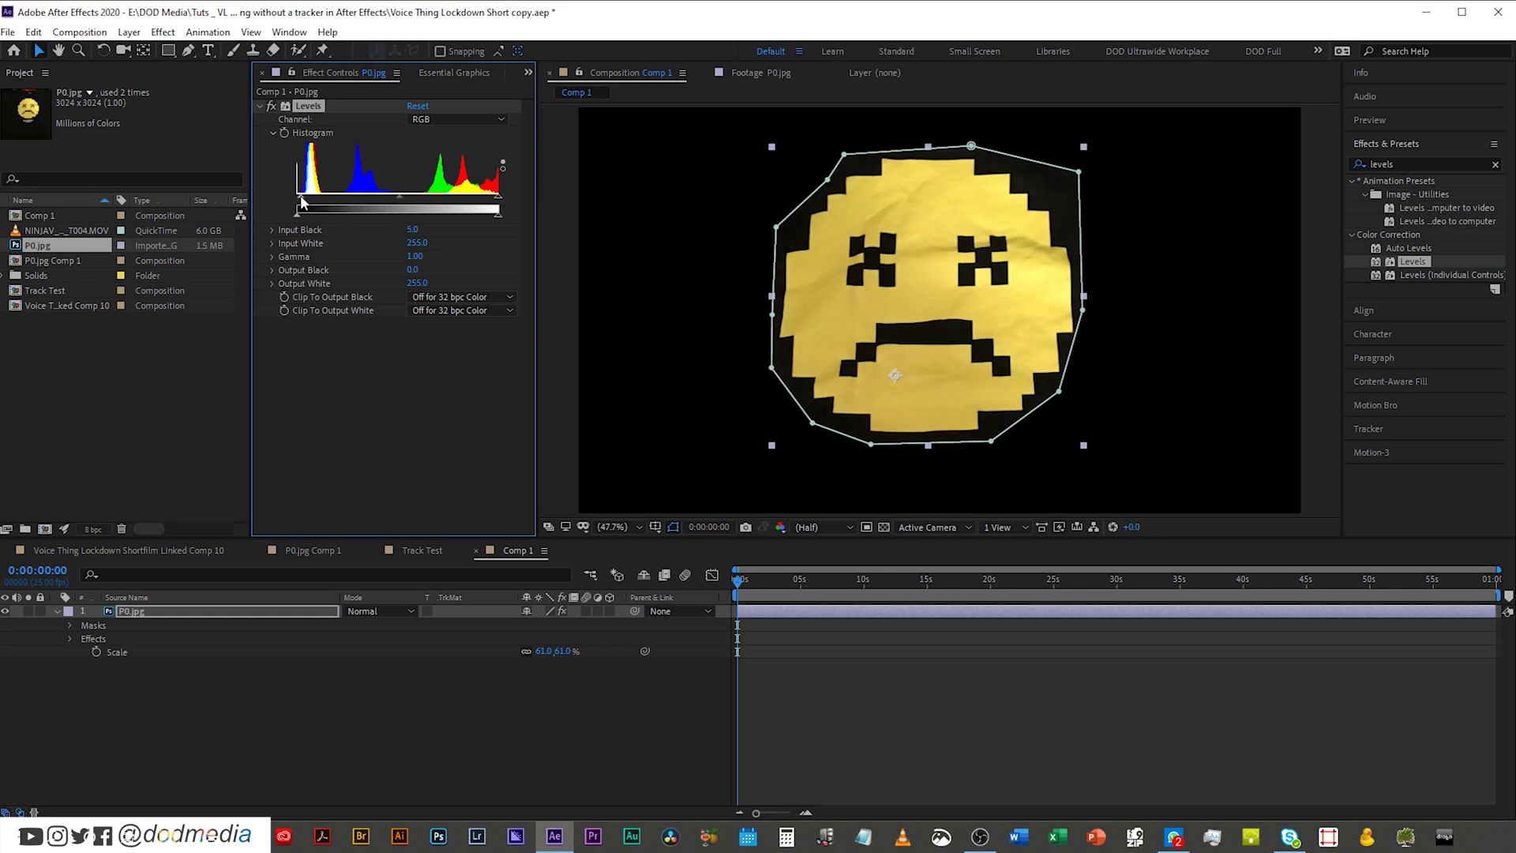
Raise Levels Input Black to 14.0, compare with the effect on and off, and zoom out.
drag(304, 200, 309, 201)
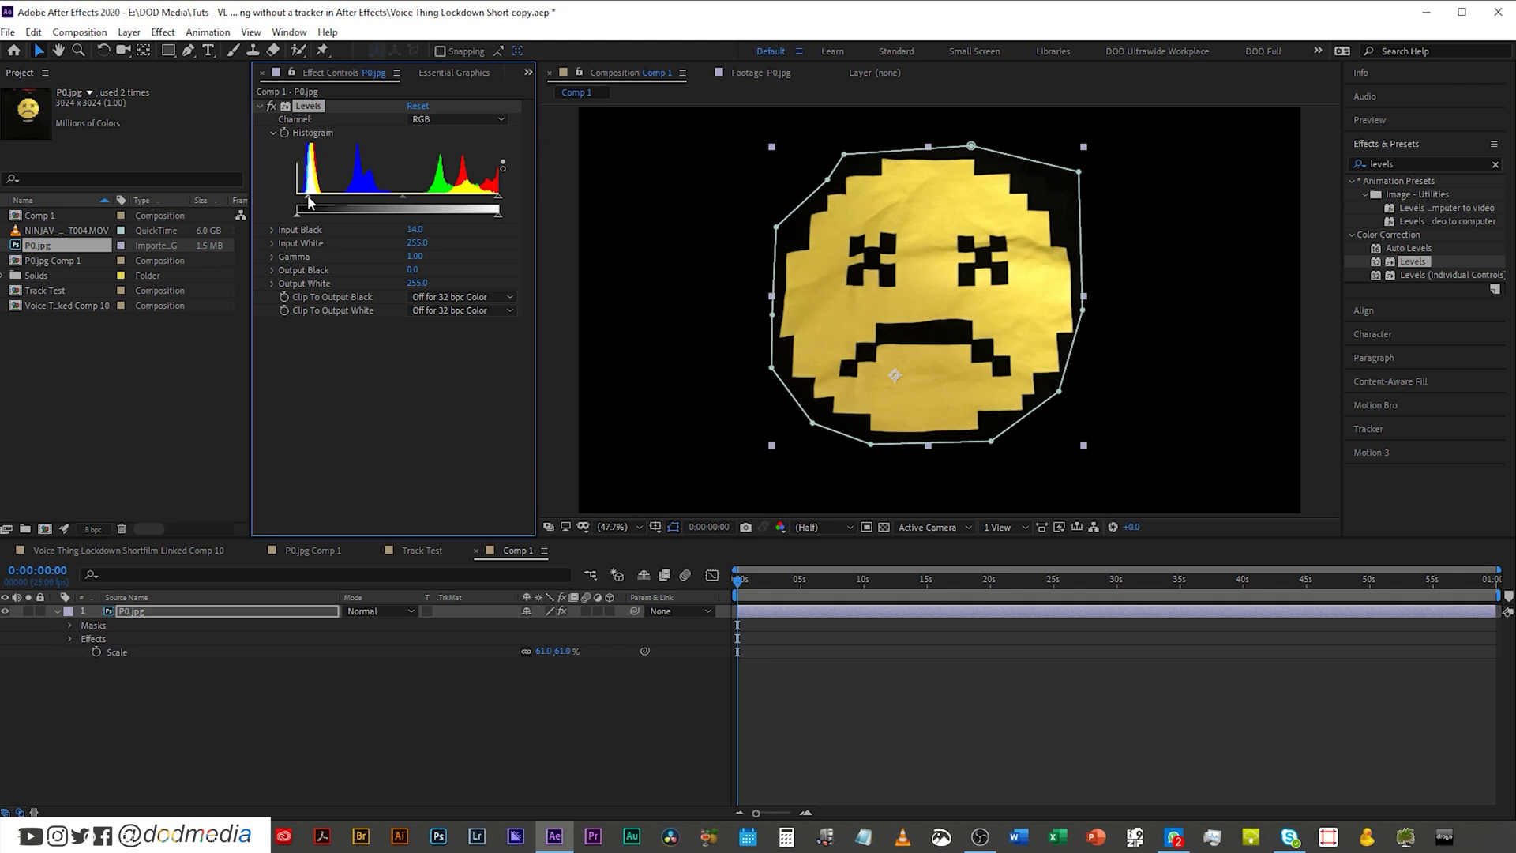
click(270, 105)
click(270, 105)
click(270, 105)
click(270, 106)
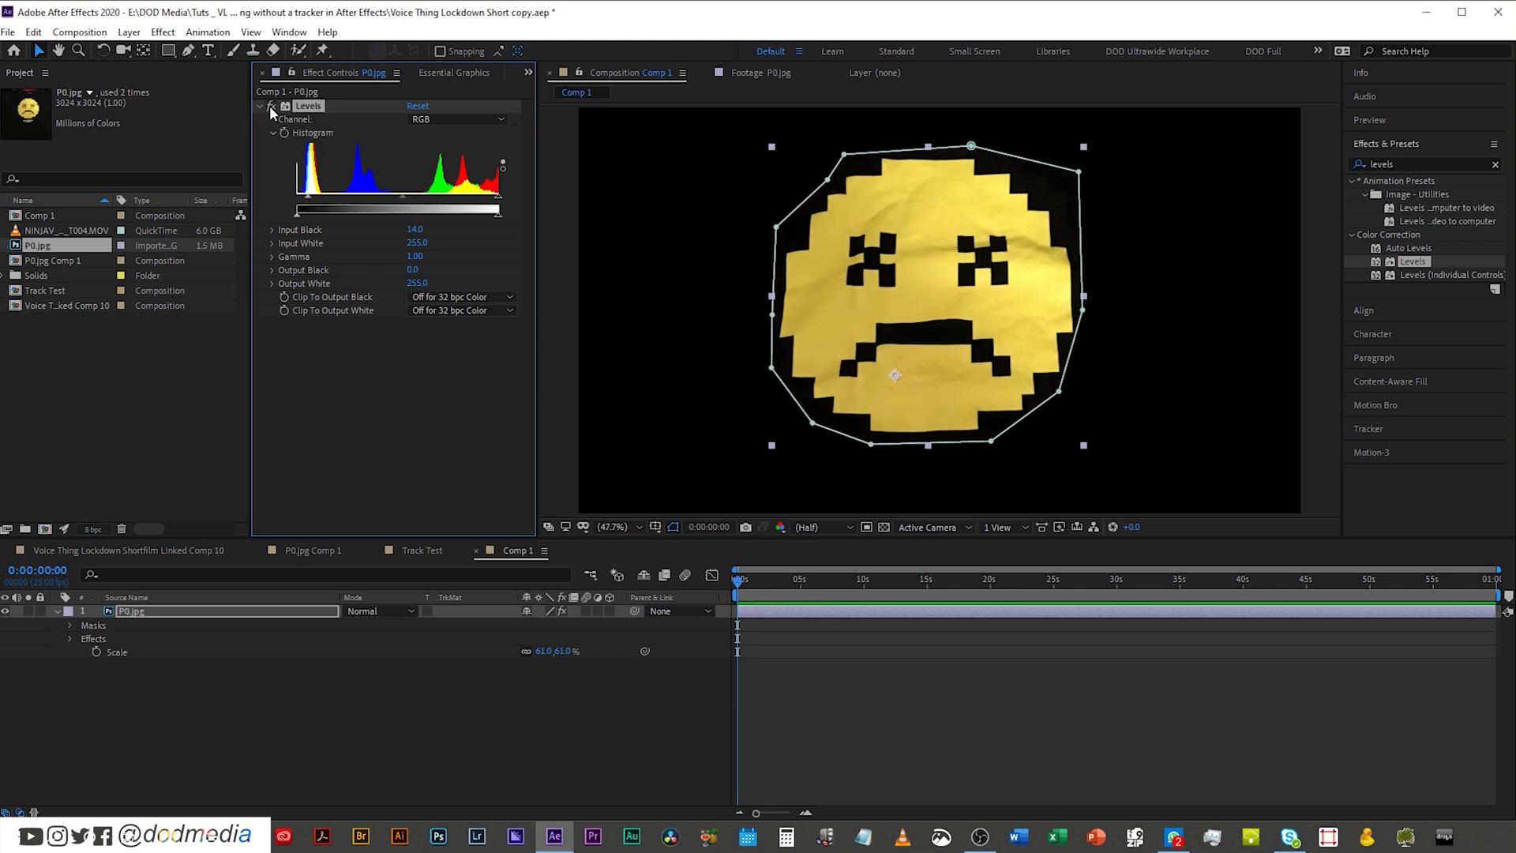
click(270, 106)
click(270, 105)
click(270, 106)
click(270, 106)
click(321, 725)
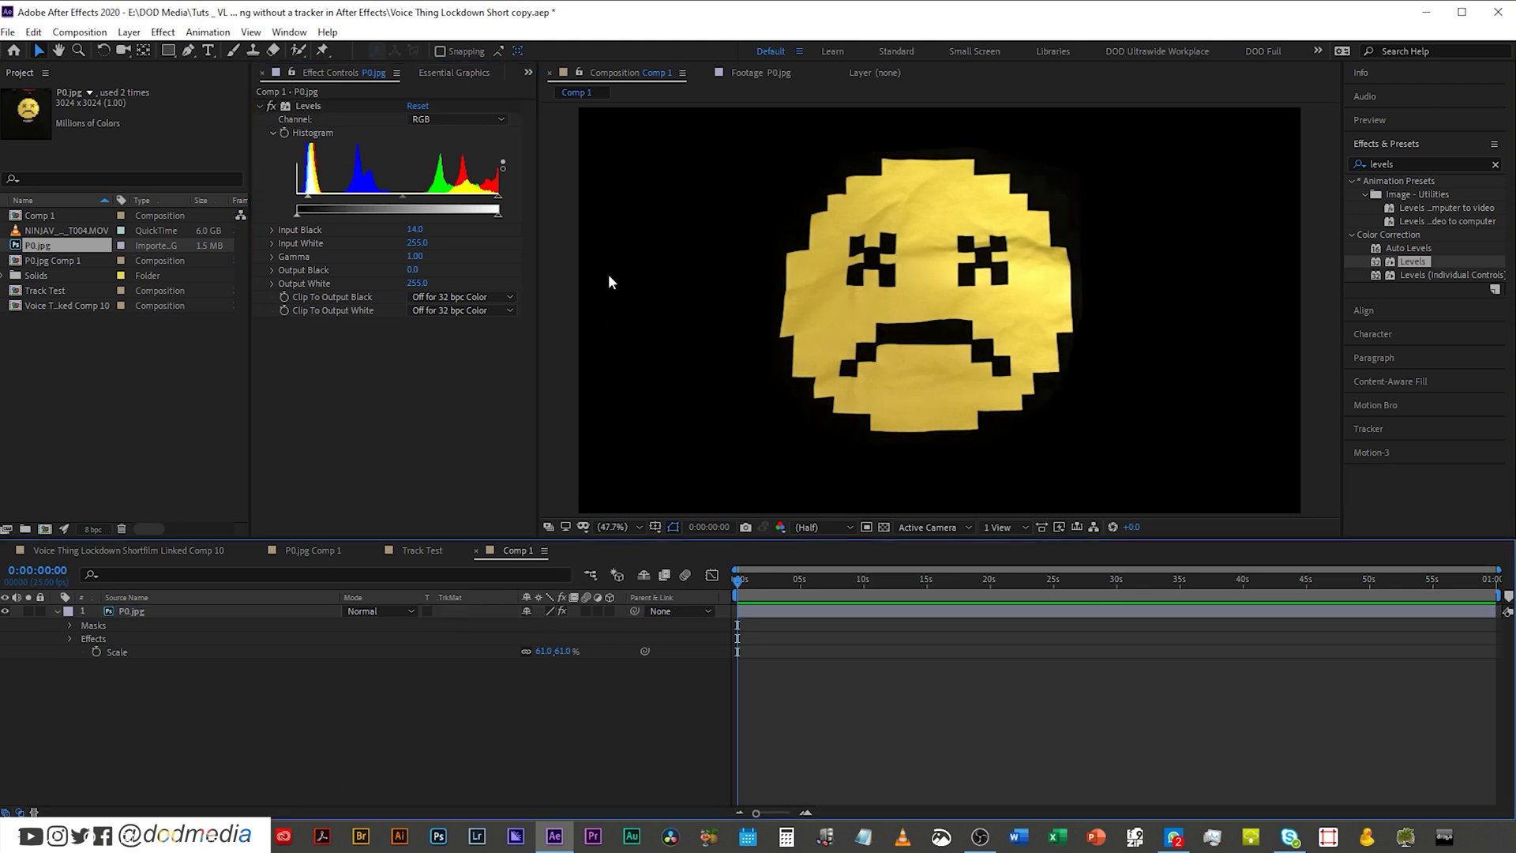
key(comma)
key(comma)
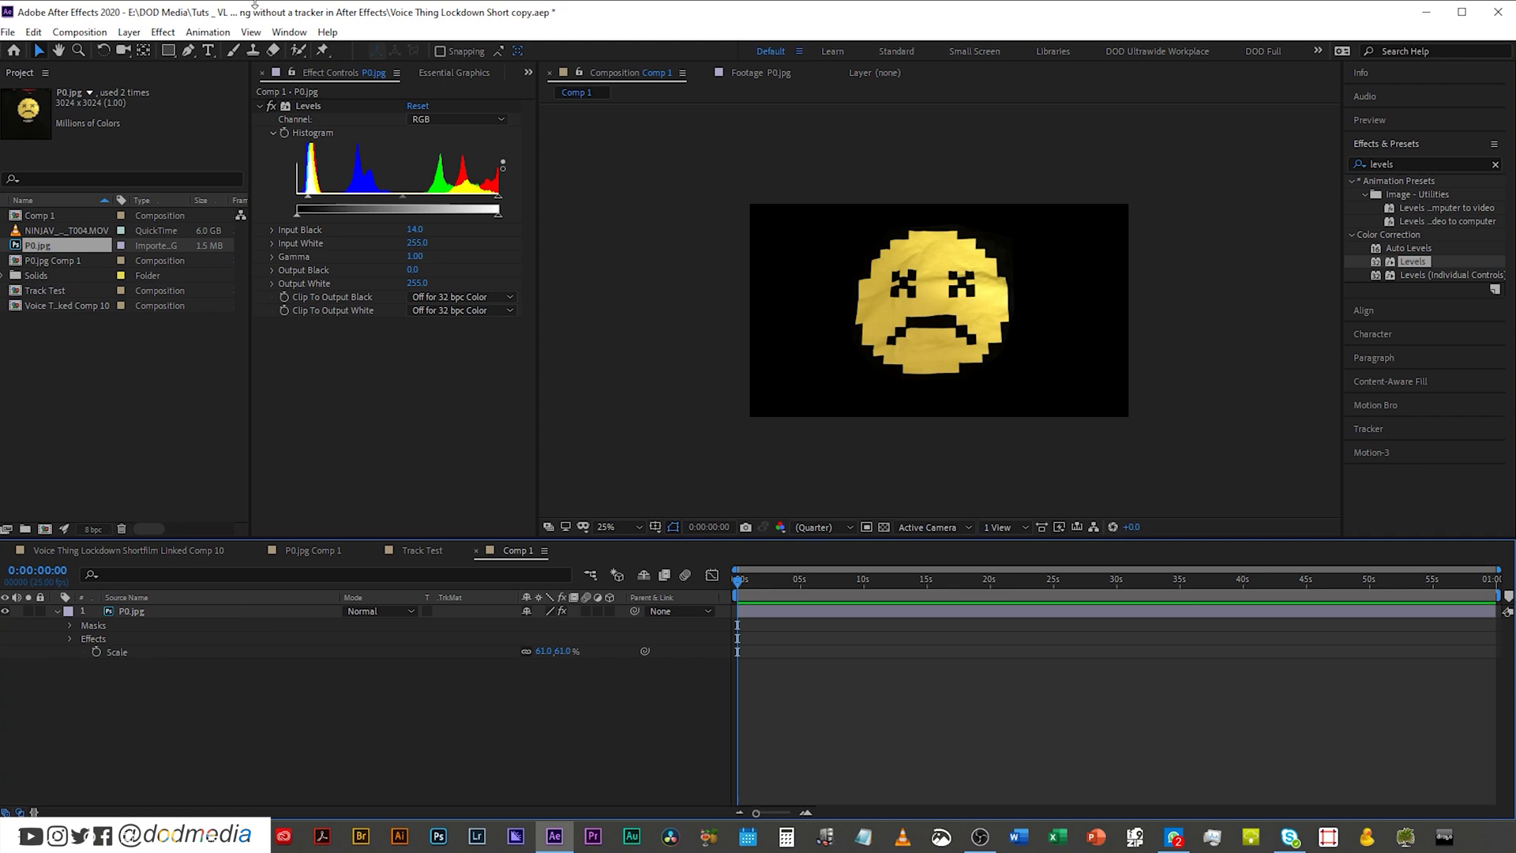
Create an all-caps ERROR 404 / I'M DYING. text layer with the second line at 75 px.
click(208, 50)
key(ctrl+alt+shift+t)
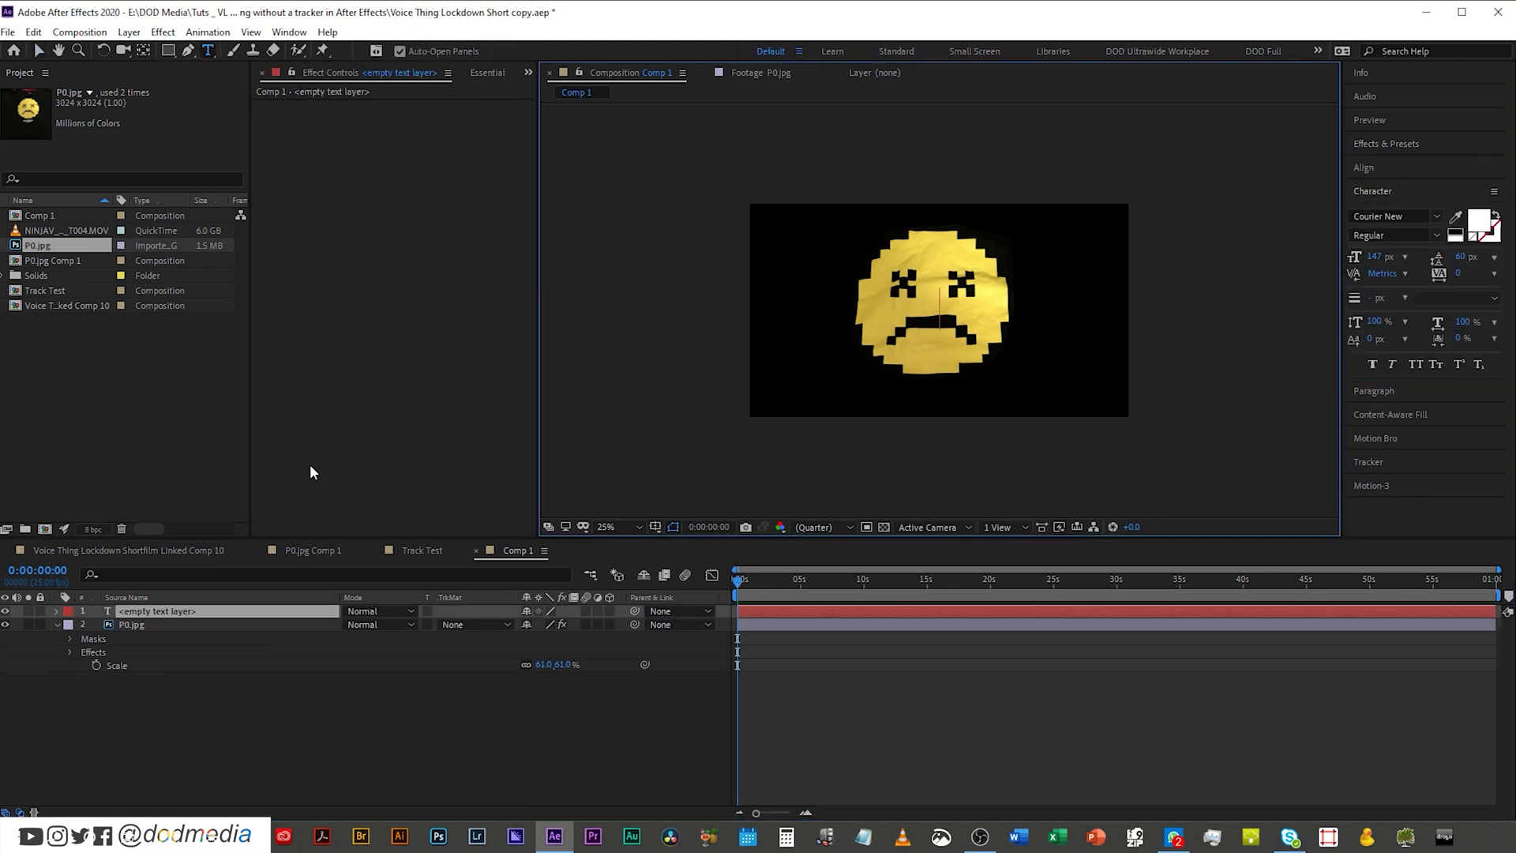
text(ERROR 404)
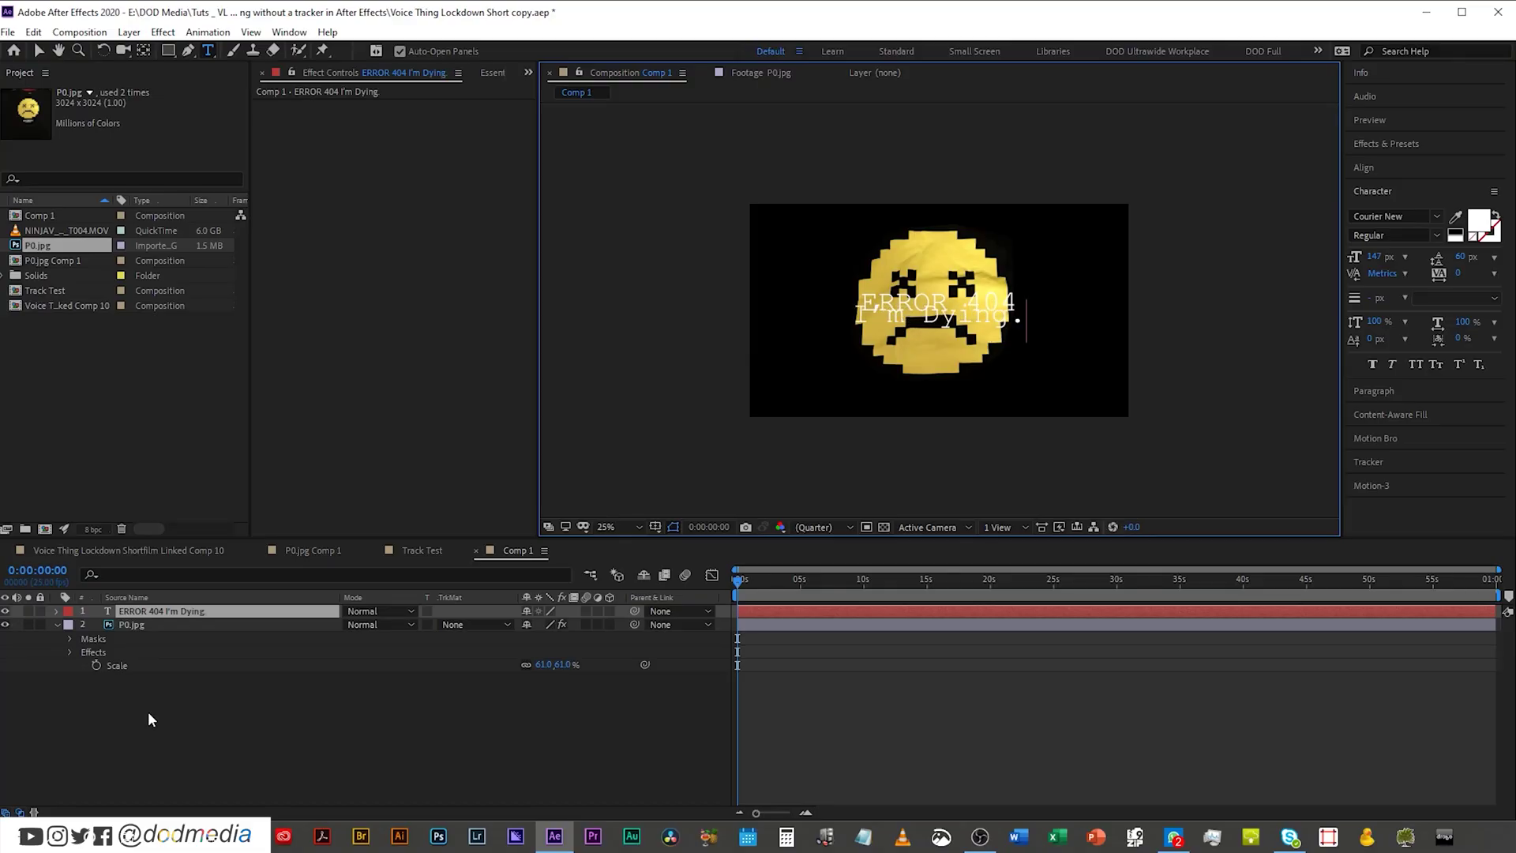
key(ctrl+a)
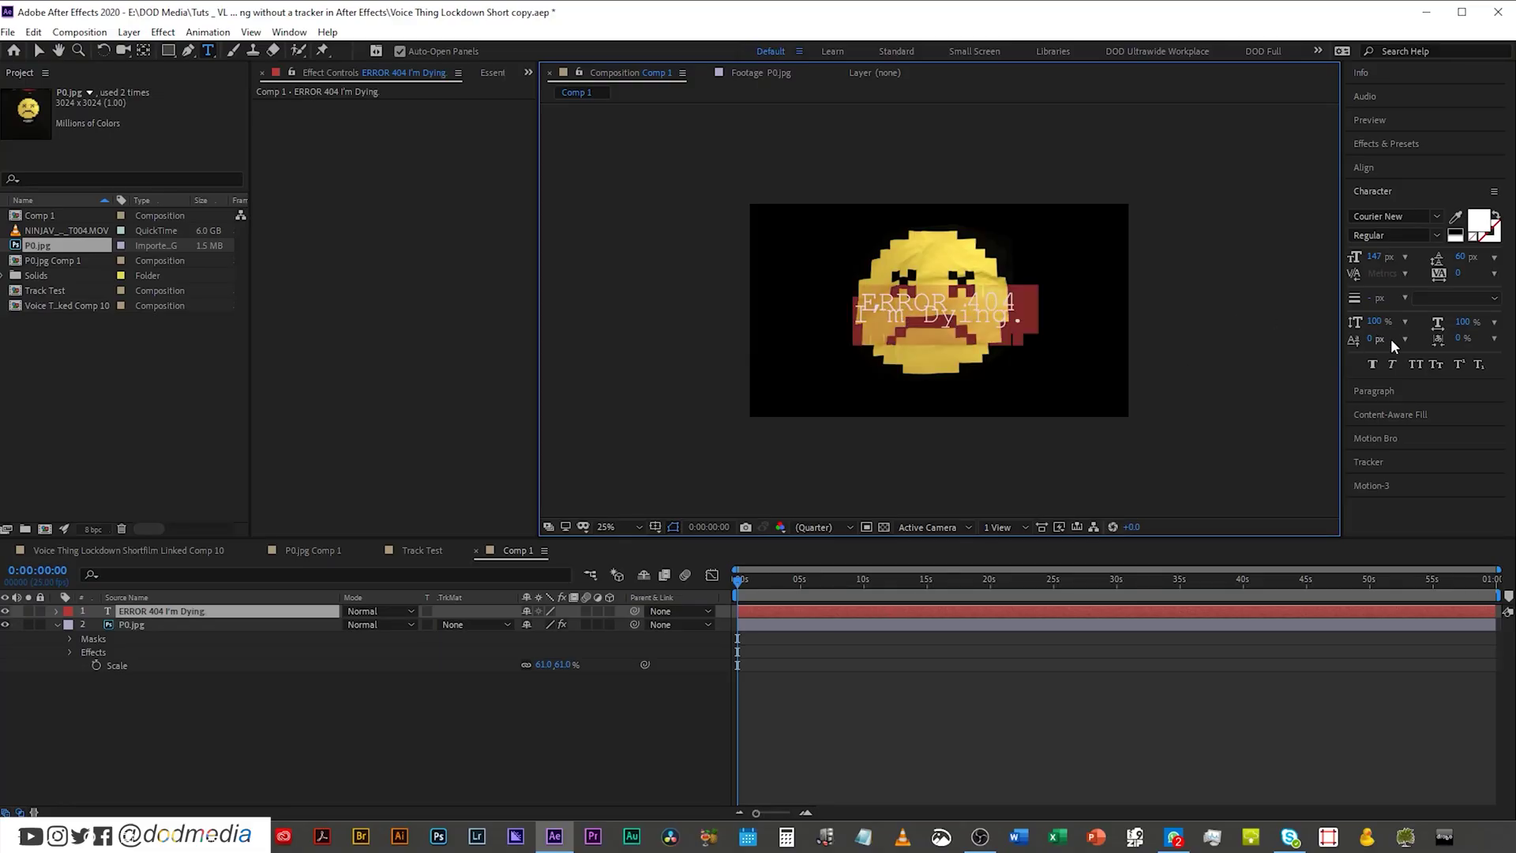
click(1413, 364)
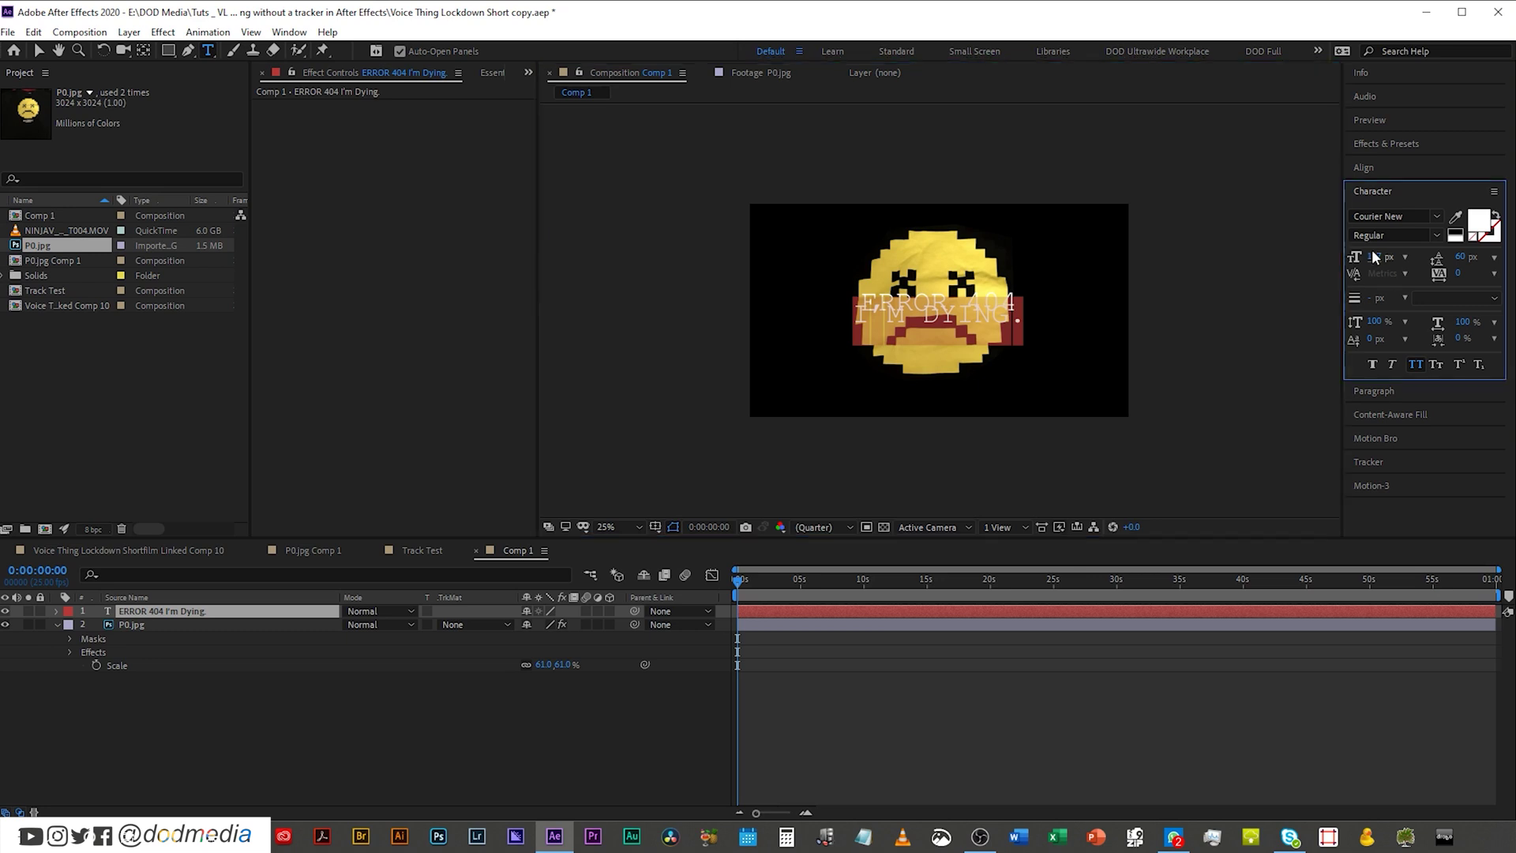
drag(1374, 257, 1317, 255)
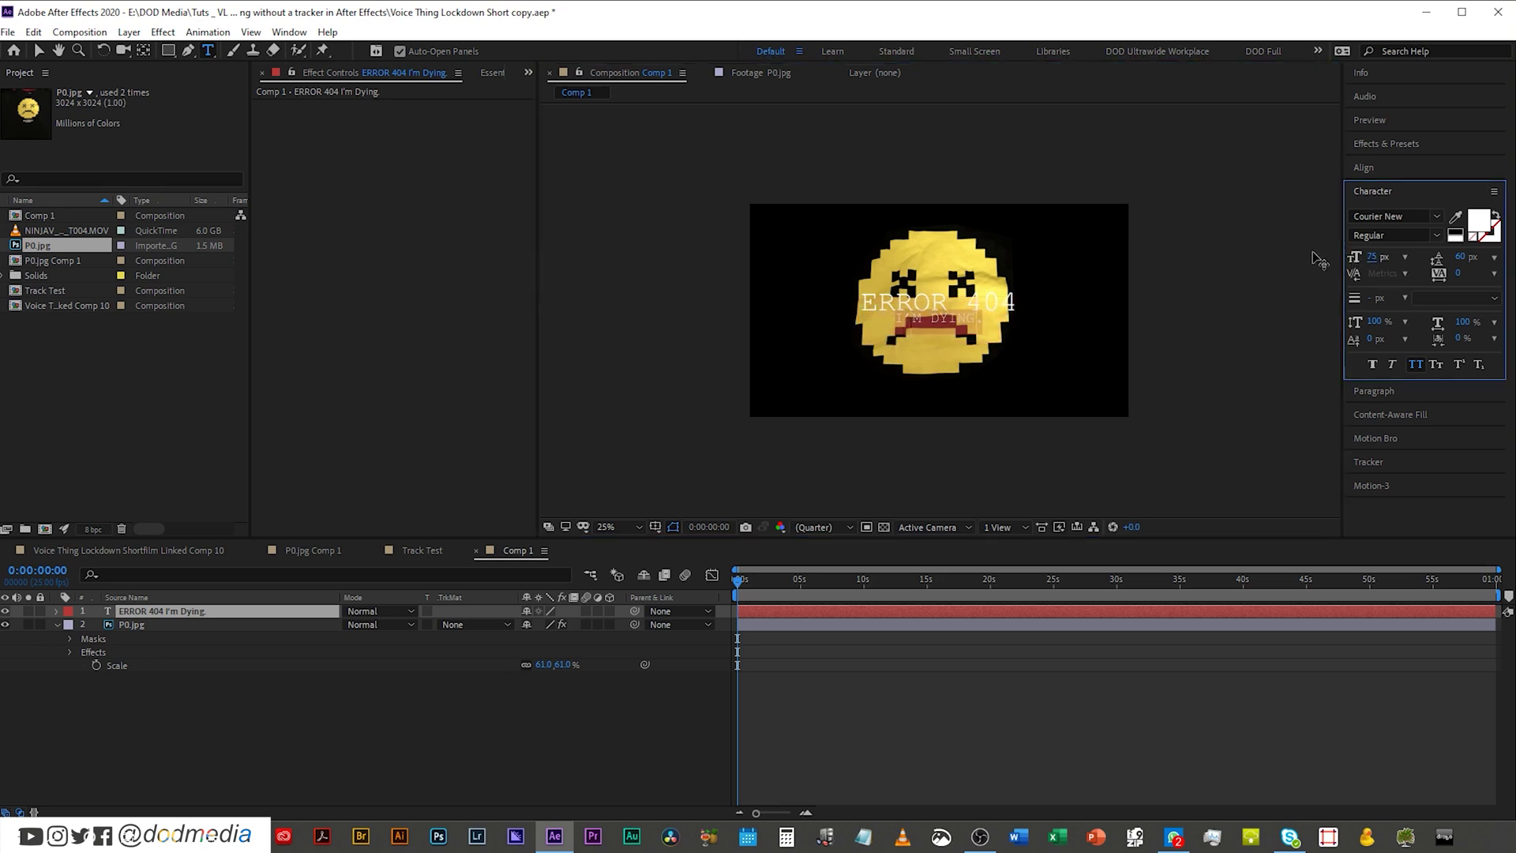
click(216, 597)
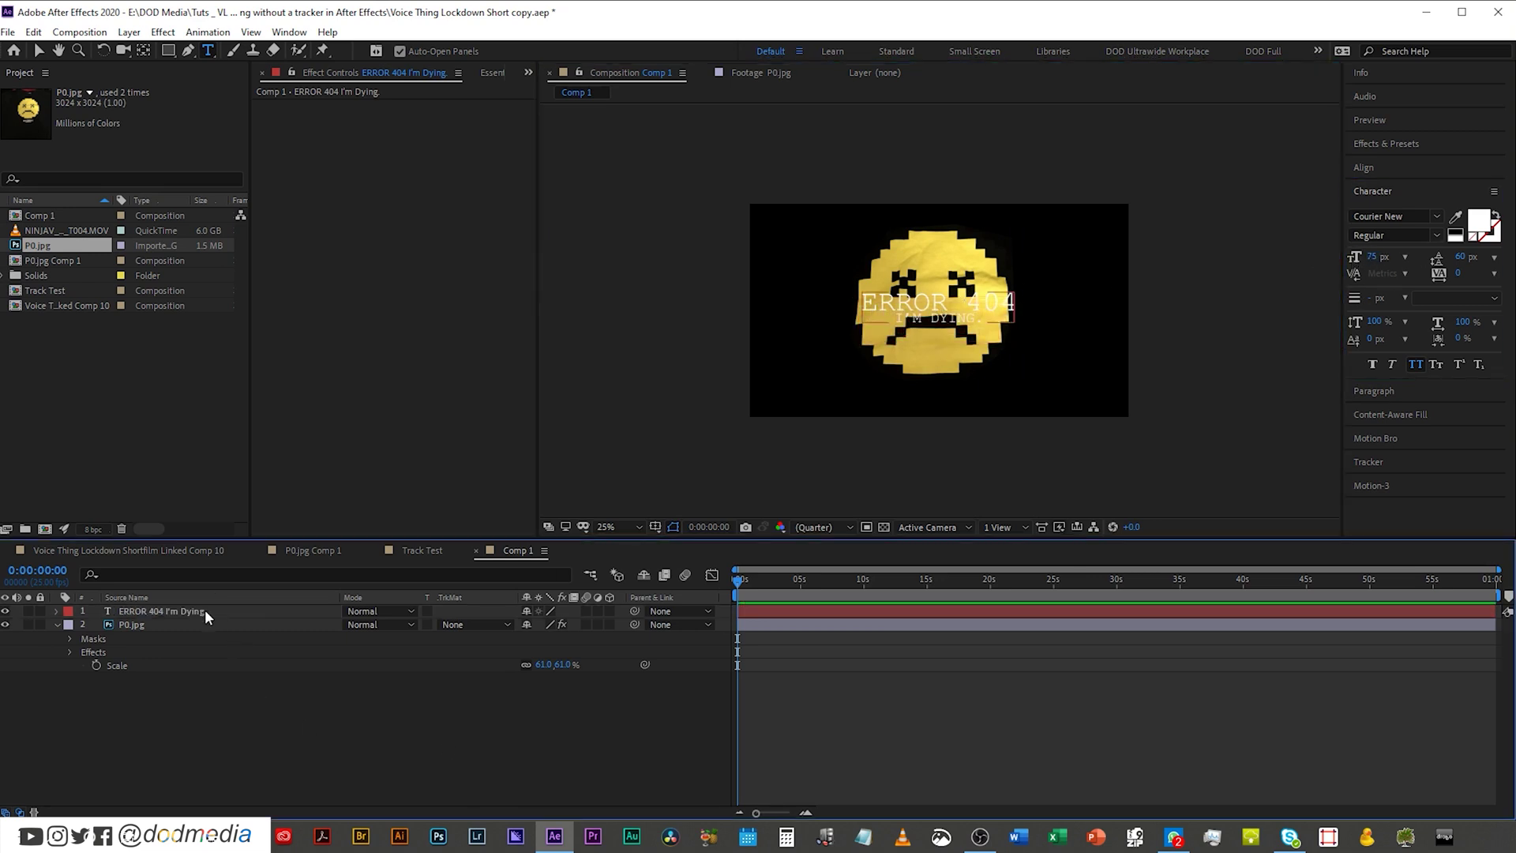
Select the ERROR 404 text and P0.jpg layers and bring up the Align panel.
click(206, 610)
key(Return)
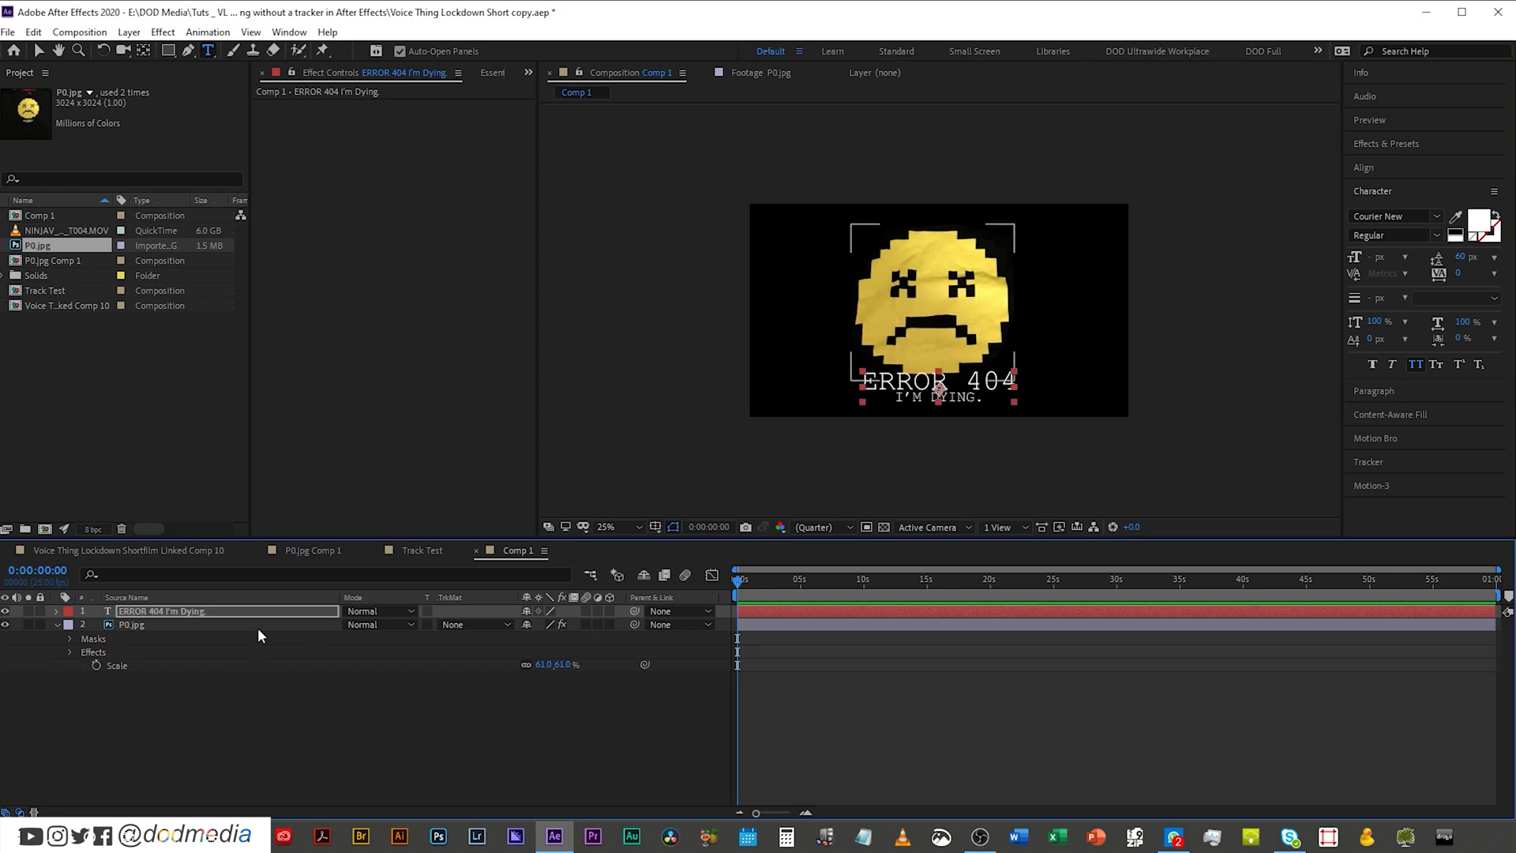
click(257, 628)
key(Return)
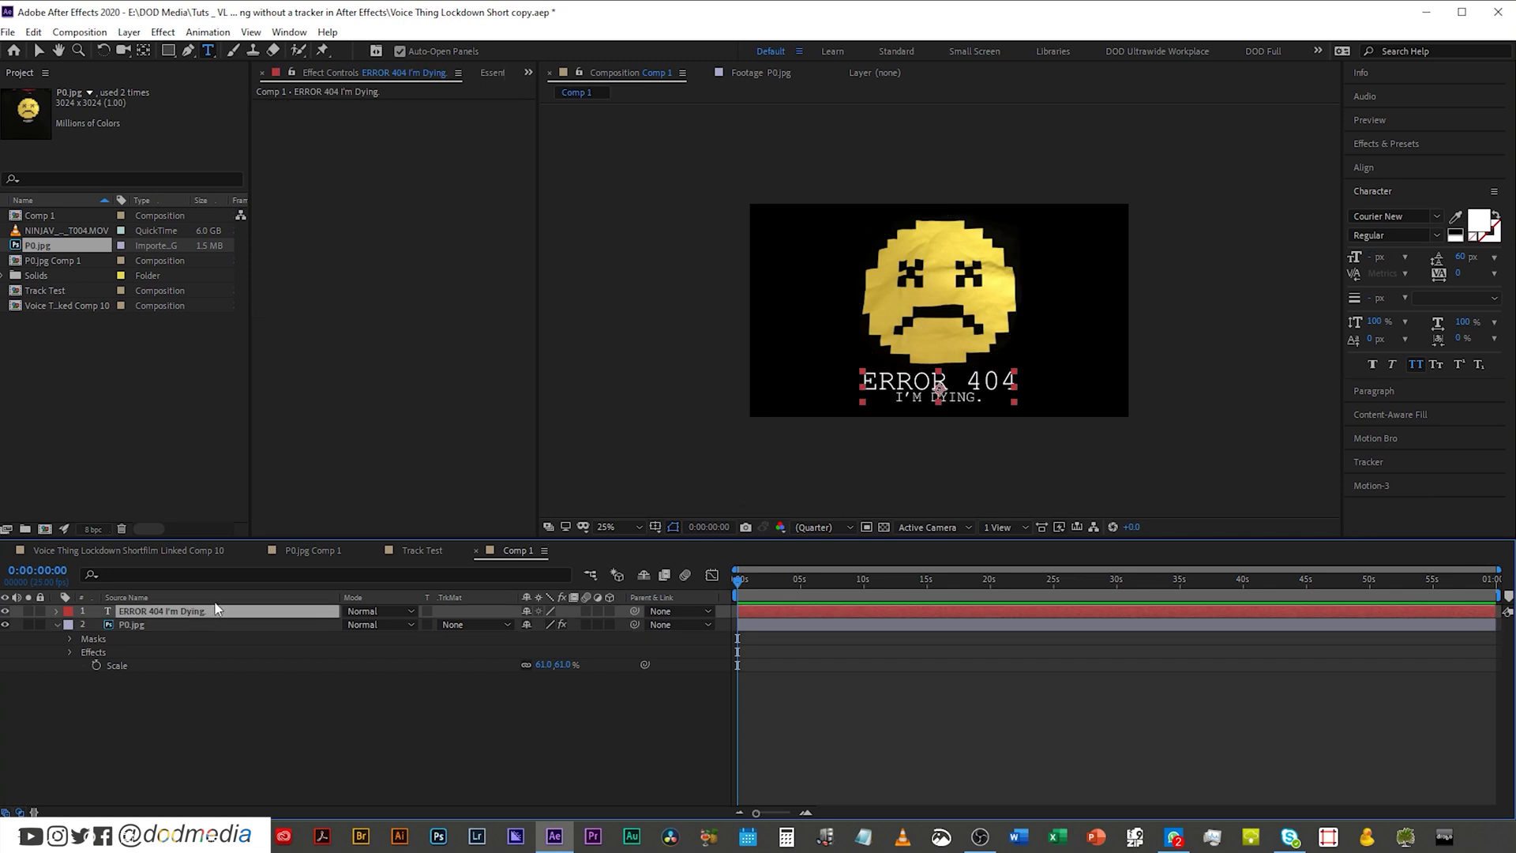
key(shift+Tab)
click(1396, 168)
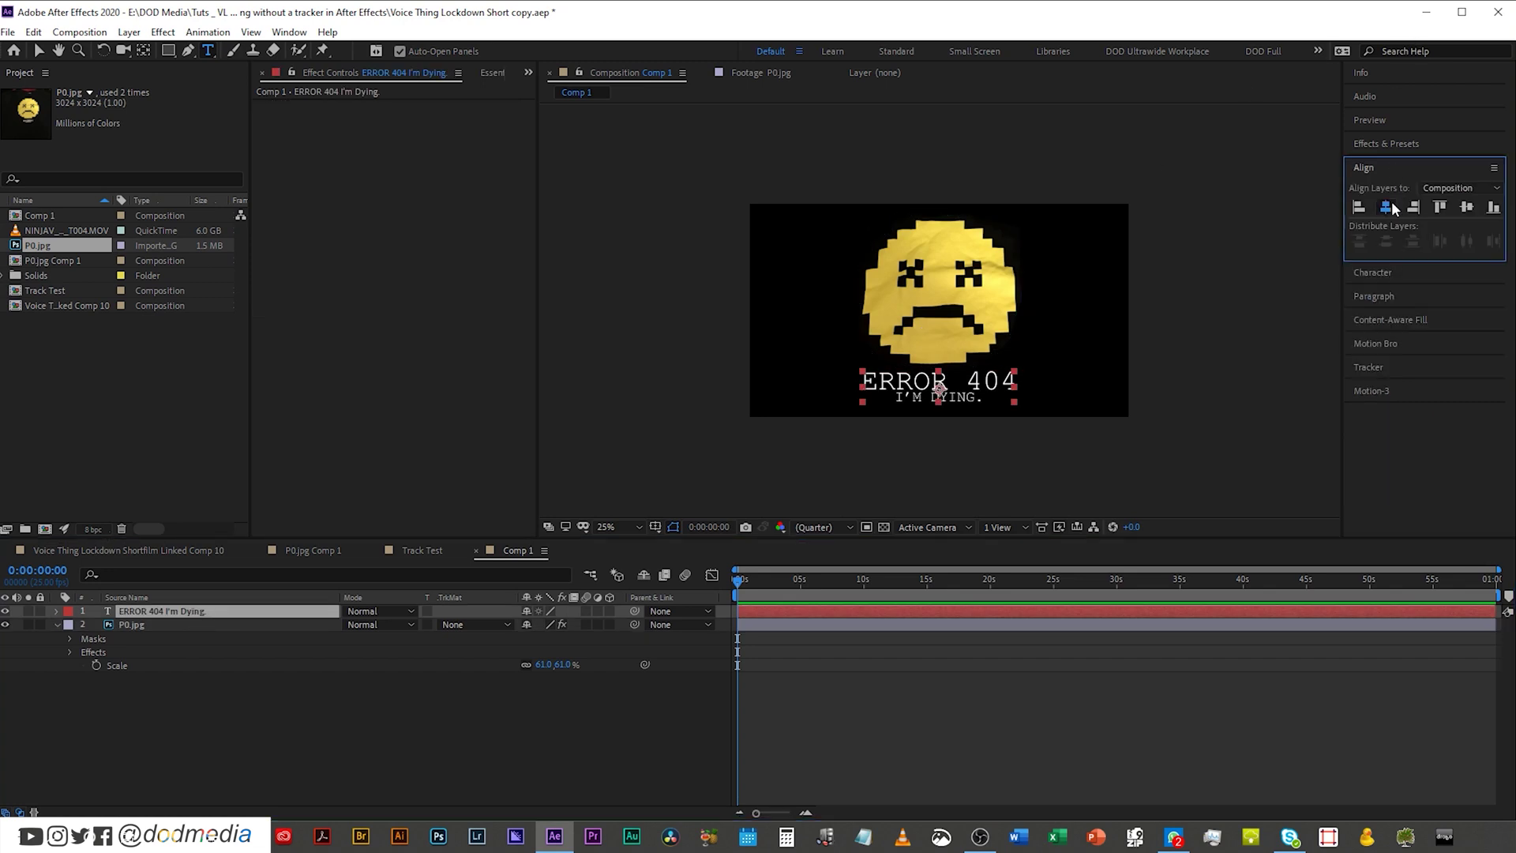
Place Comp 1 as a layer over the dashboard footage in Track Test with Screen blend mode.
click(423, 550)
click(39, 216)
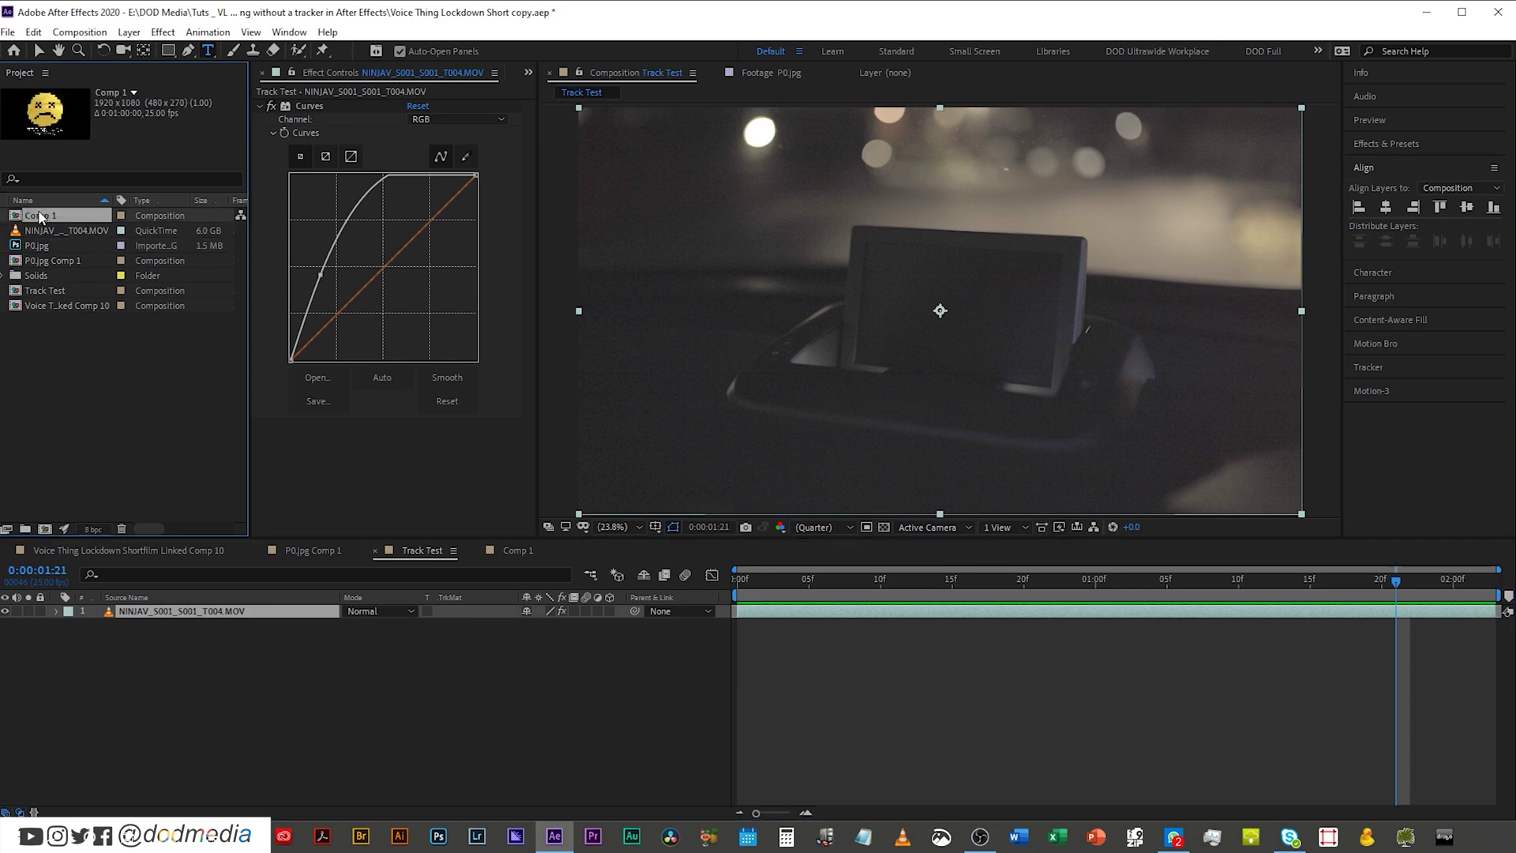
drag(38, 220, 204, 614)
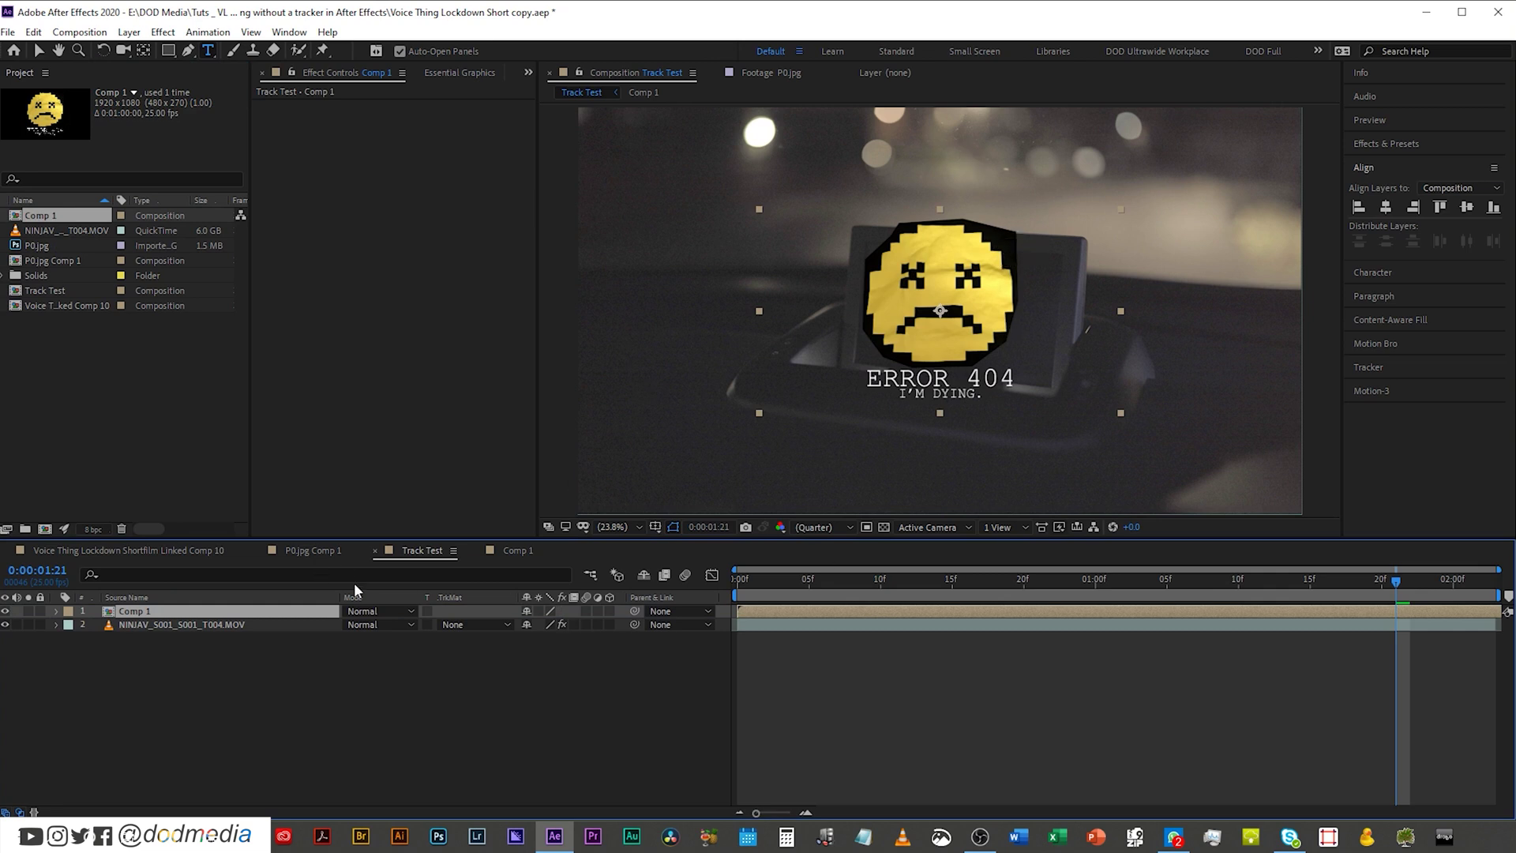
click(365, 612)
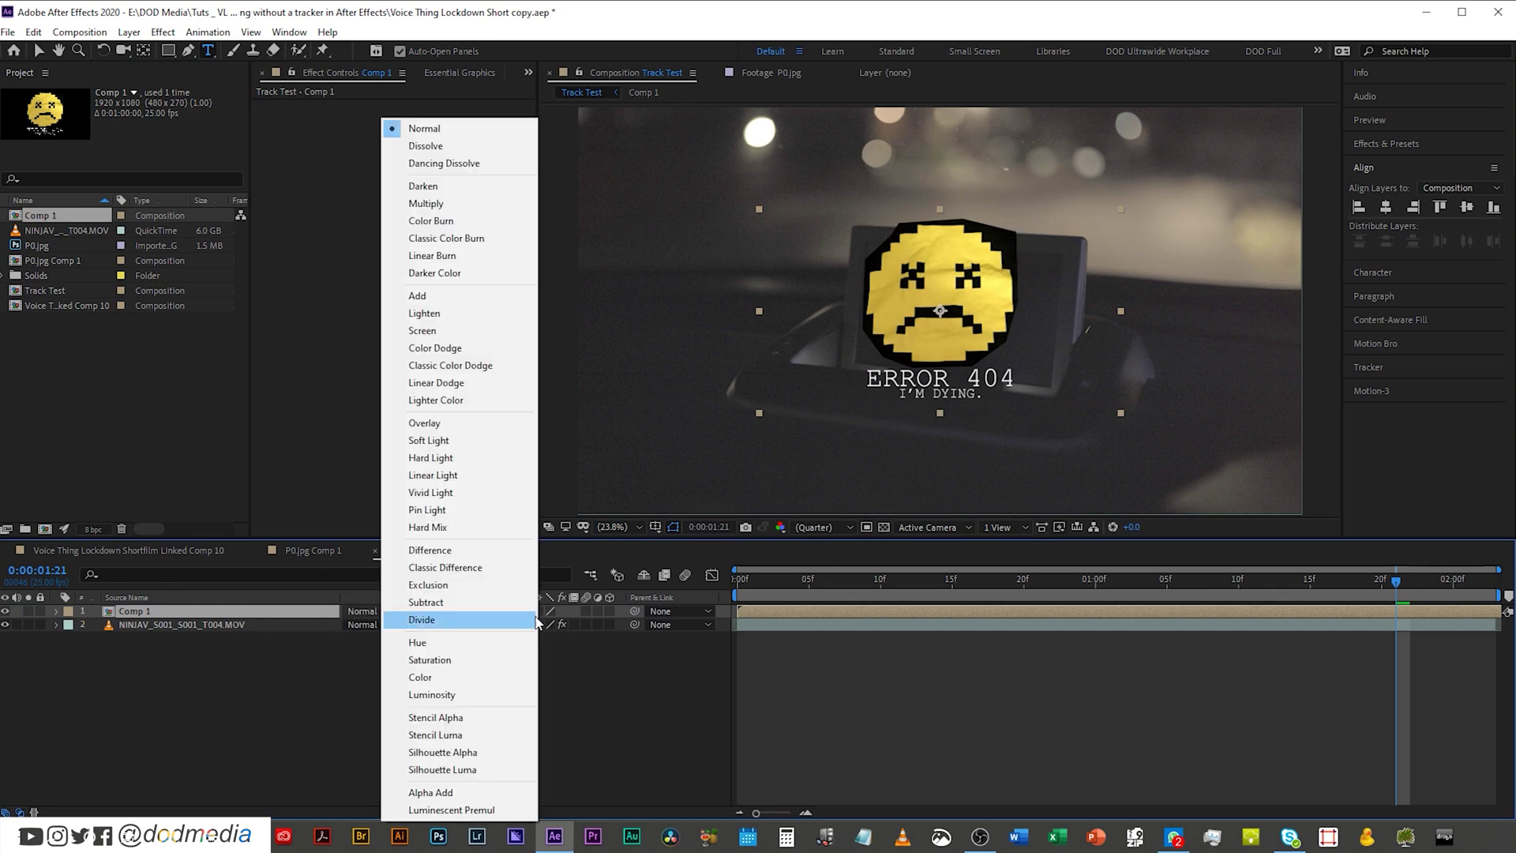
click(463, 331)
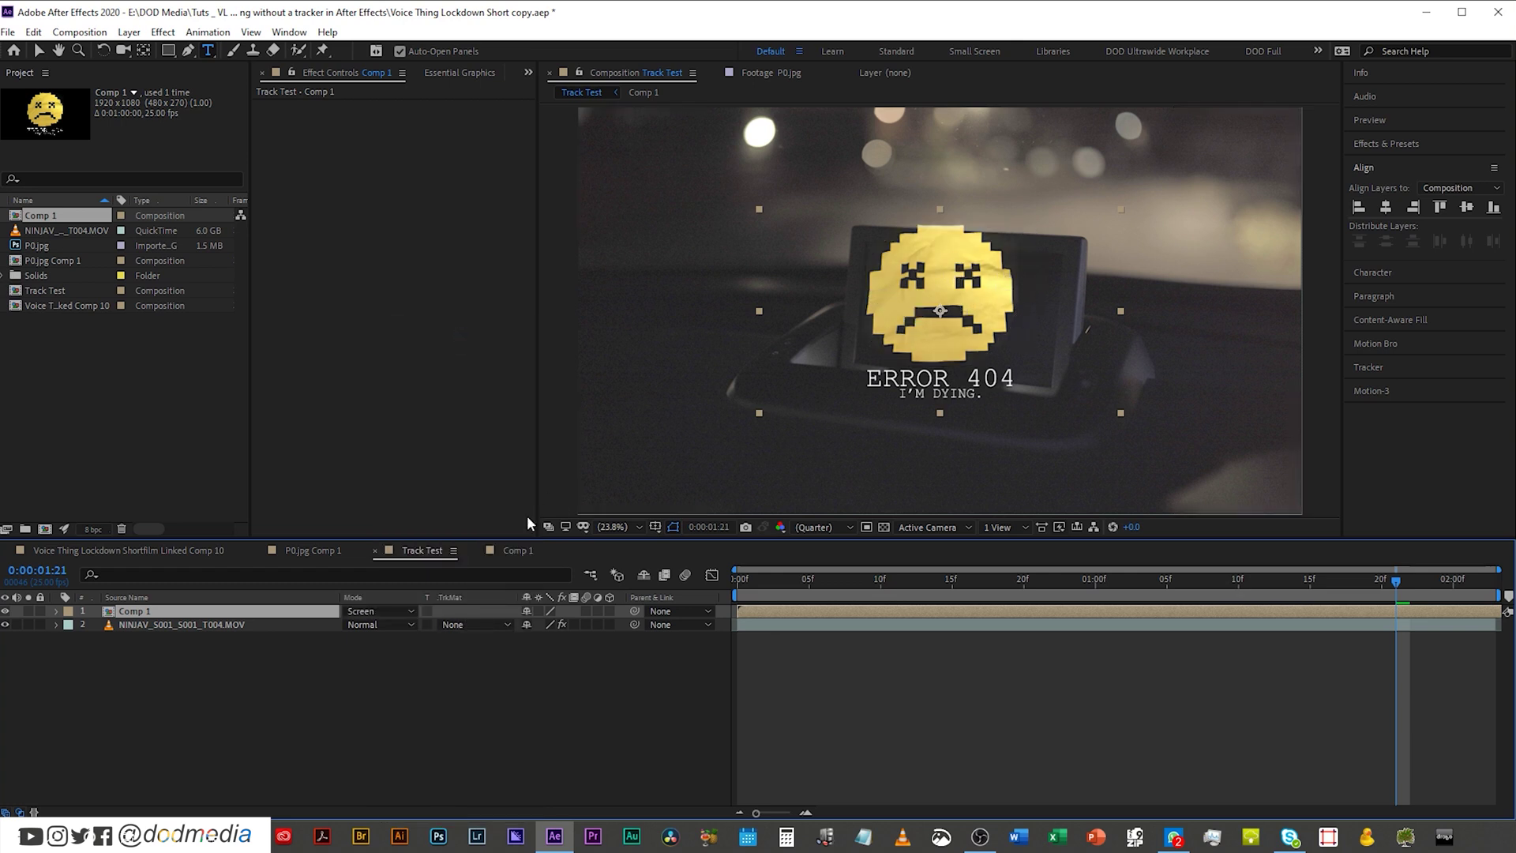
Raise P0.jpg's Levels Input Black to 25.0 in Comp 1, then return to Track Test with the Selection tool.
click(513, 552)
click(183, 624)
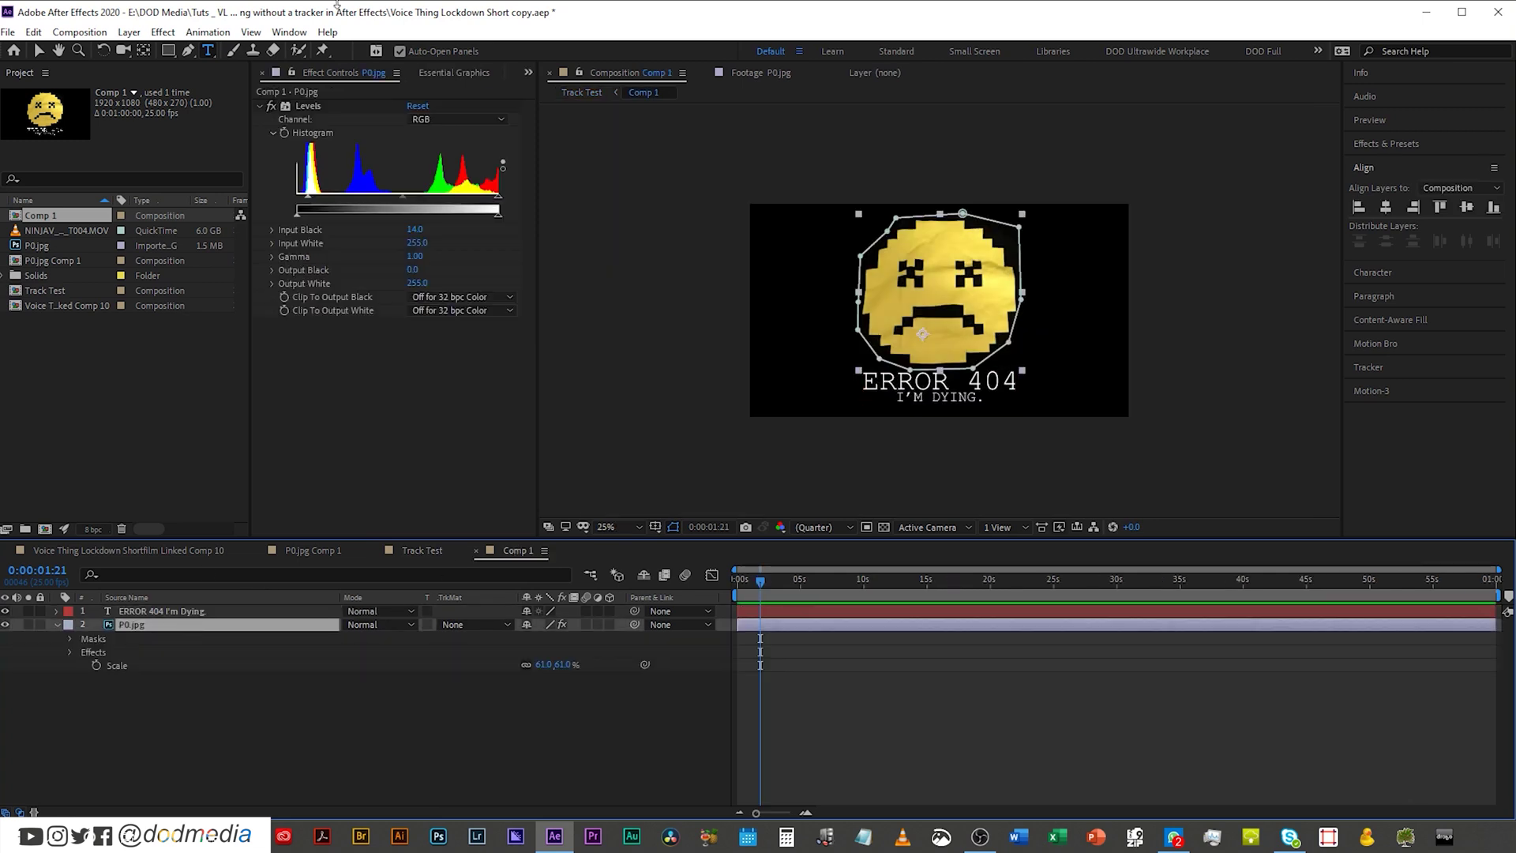
drag(308, 204, 317, 204)
click(410, 552)
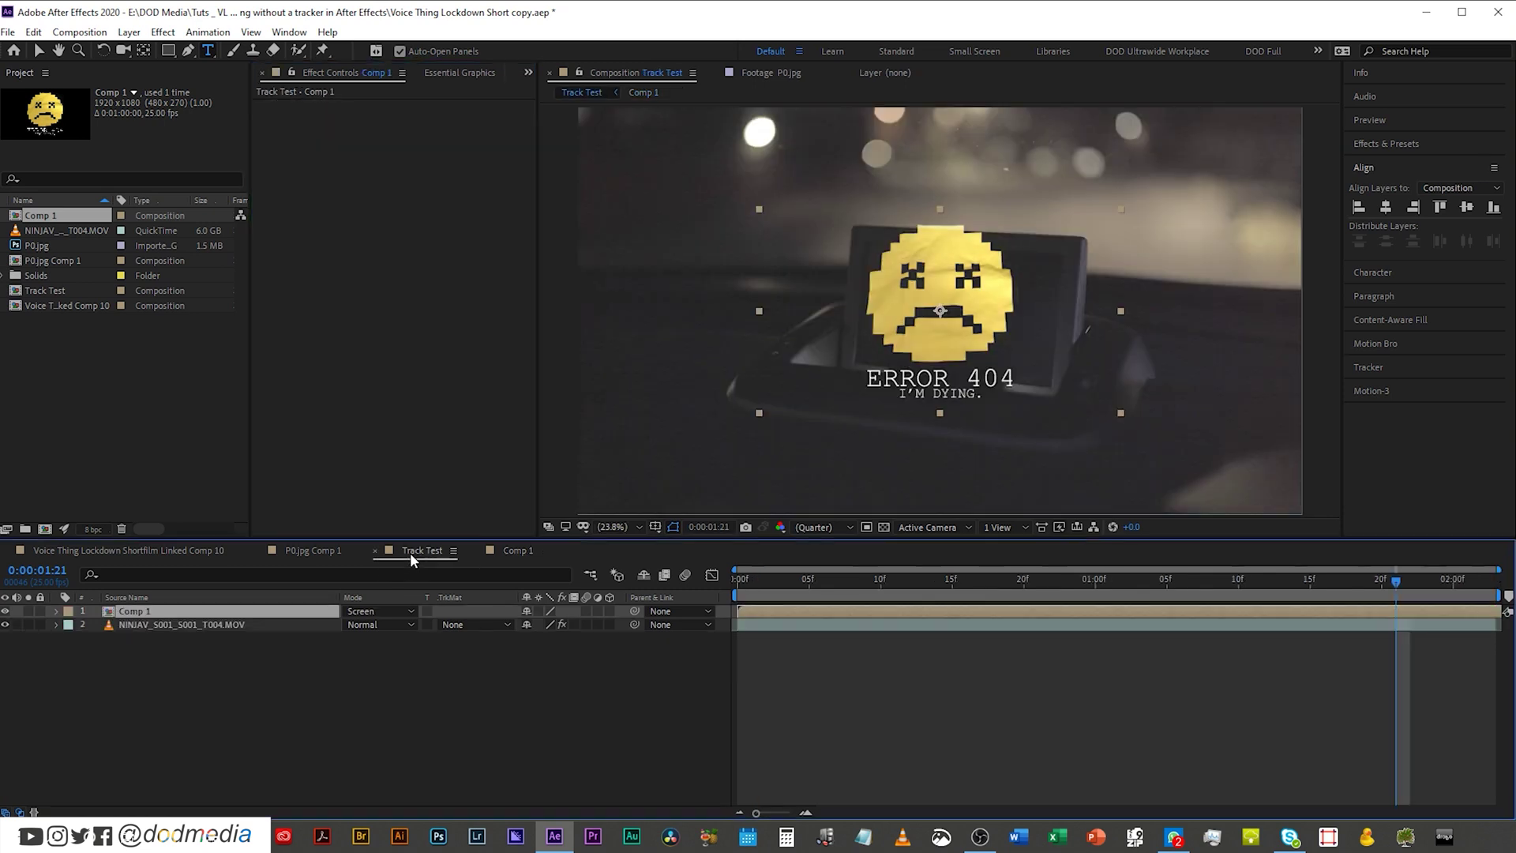
key(v)
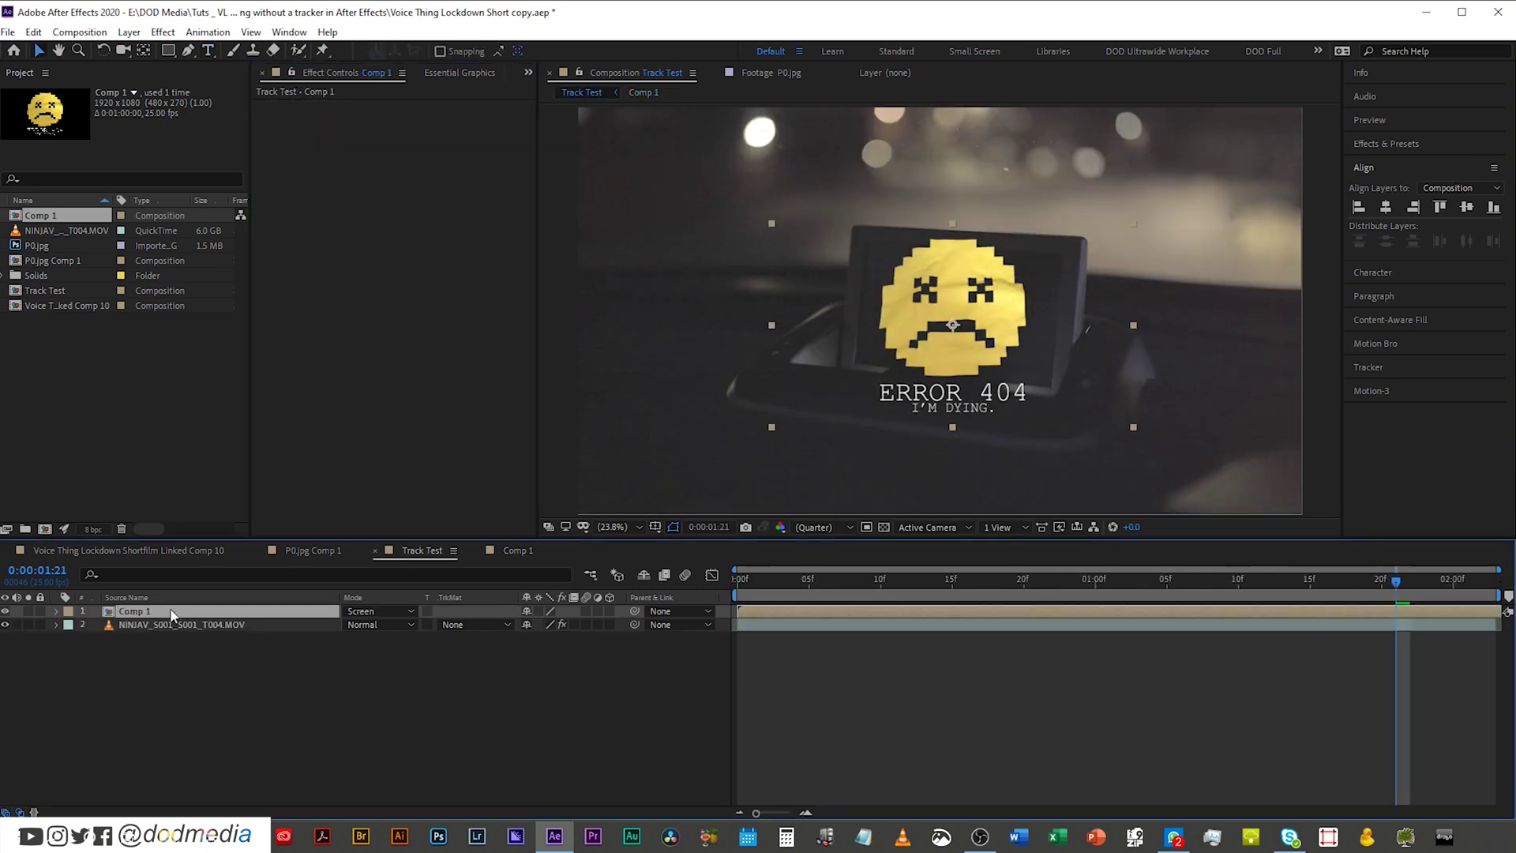
Search 'CC powe' in Effects & Presets and apply CC Power Pin to the Comp 1 layer.
click(1394, 144)
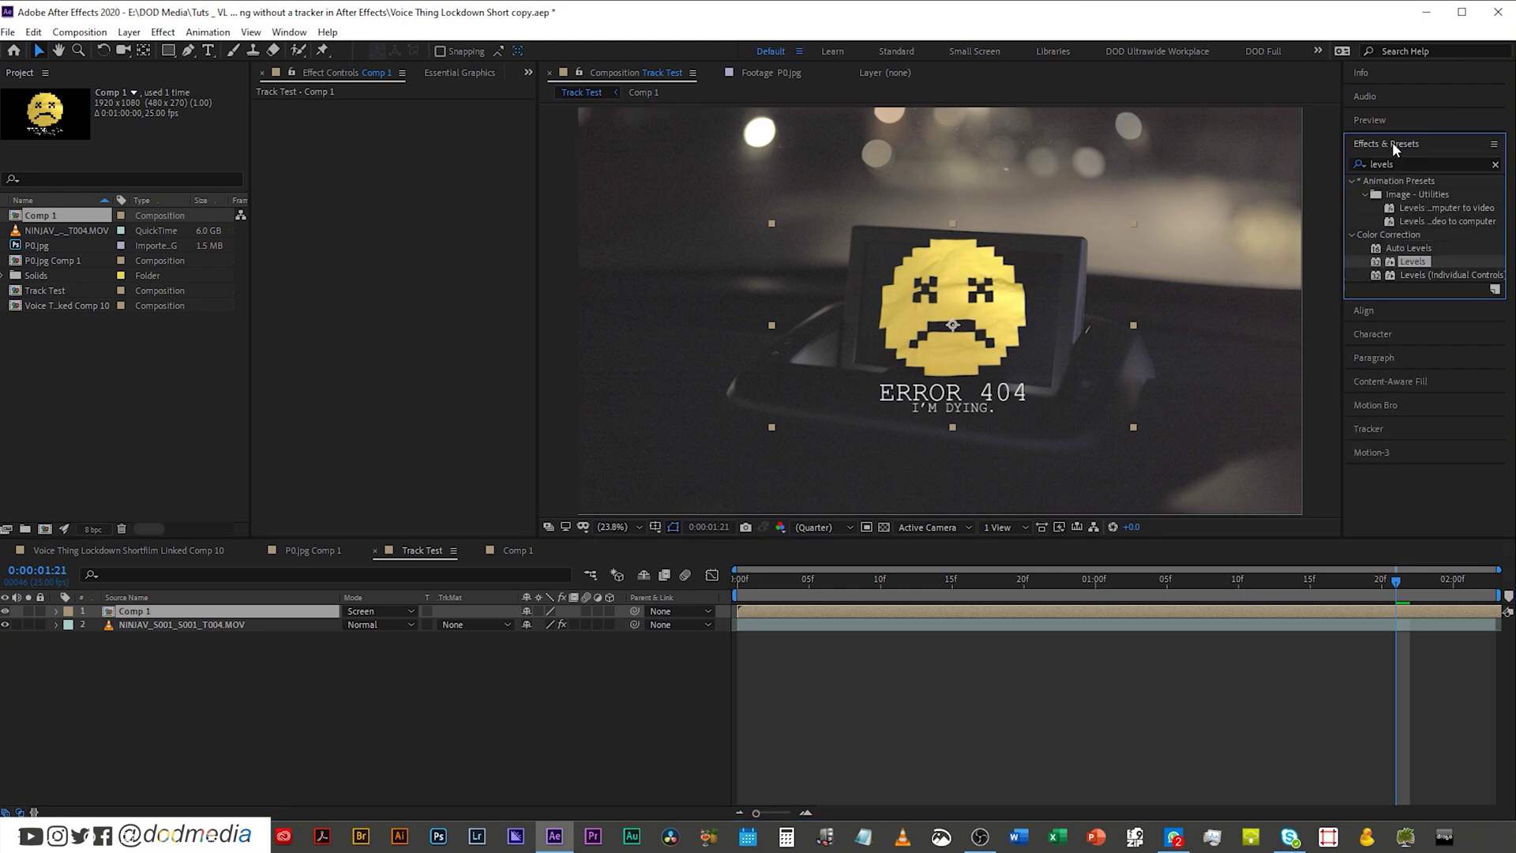
click(1412, 160)
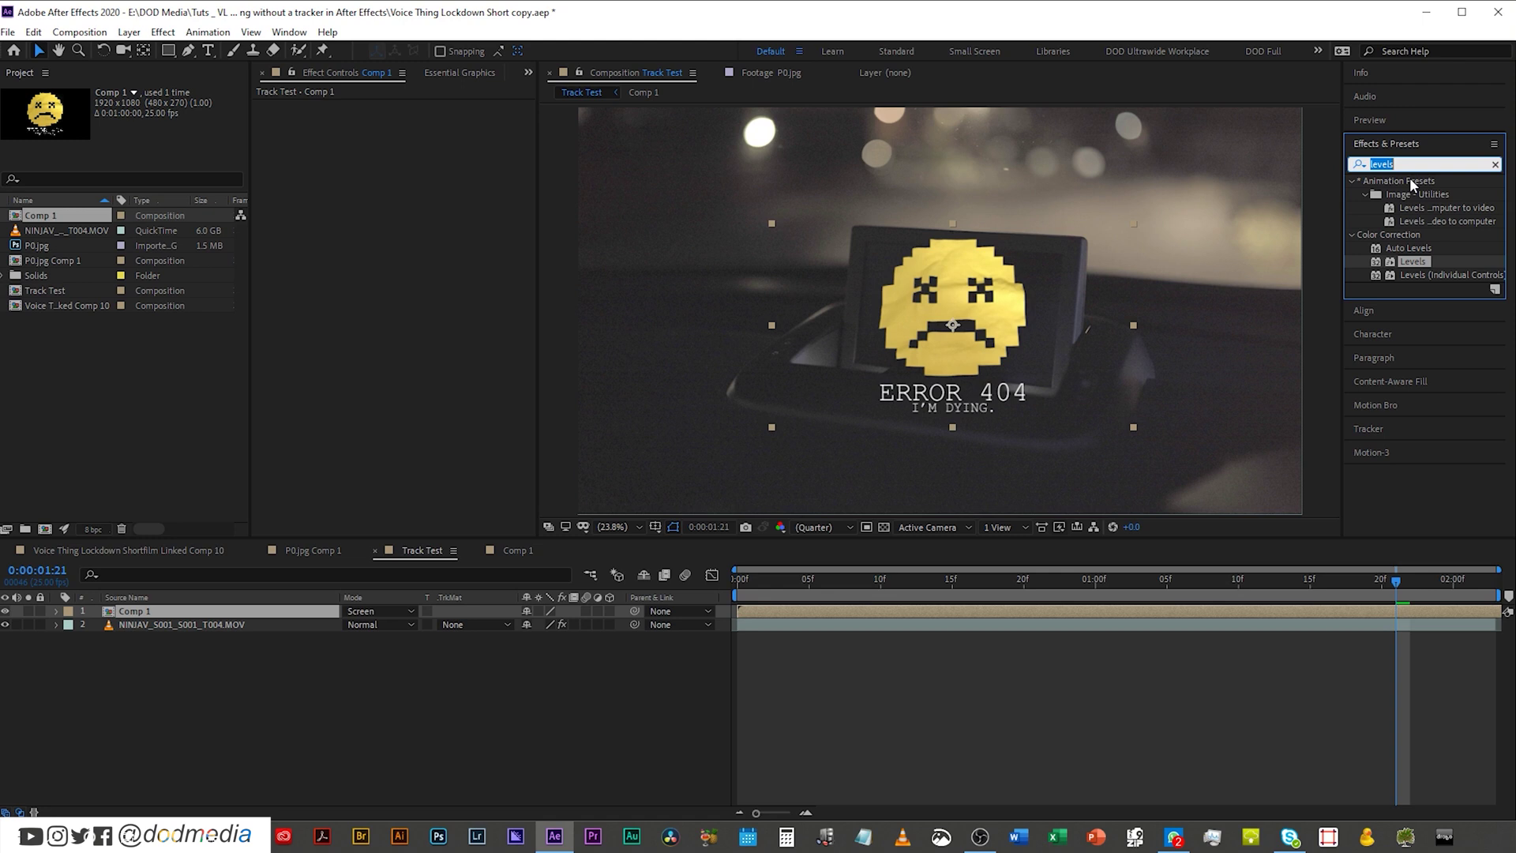
key(BackSpace)
text(CC)
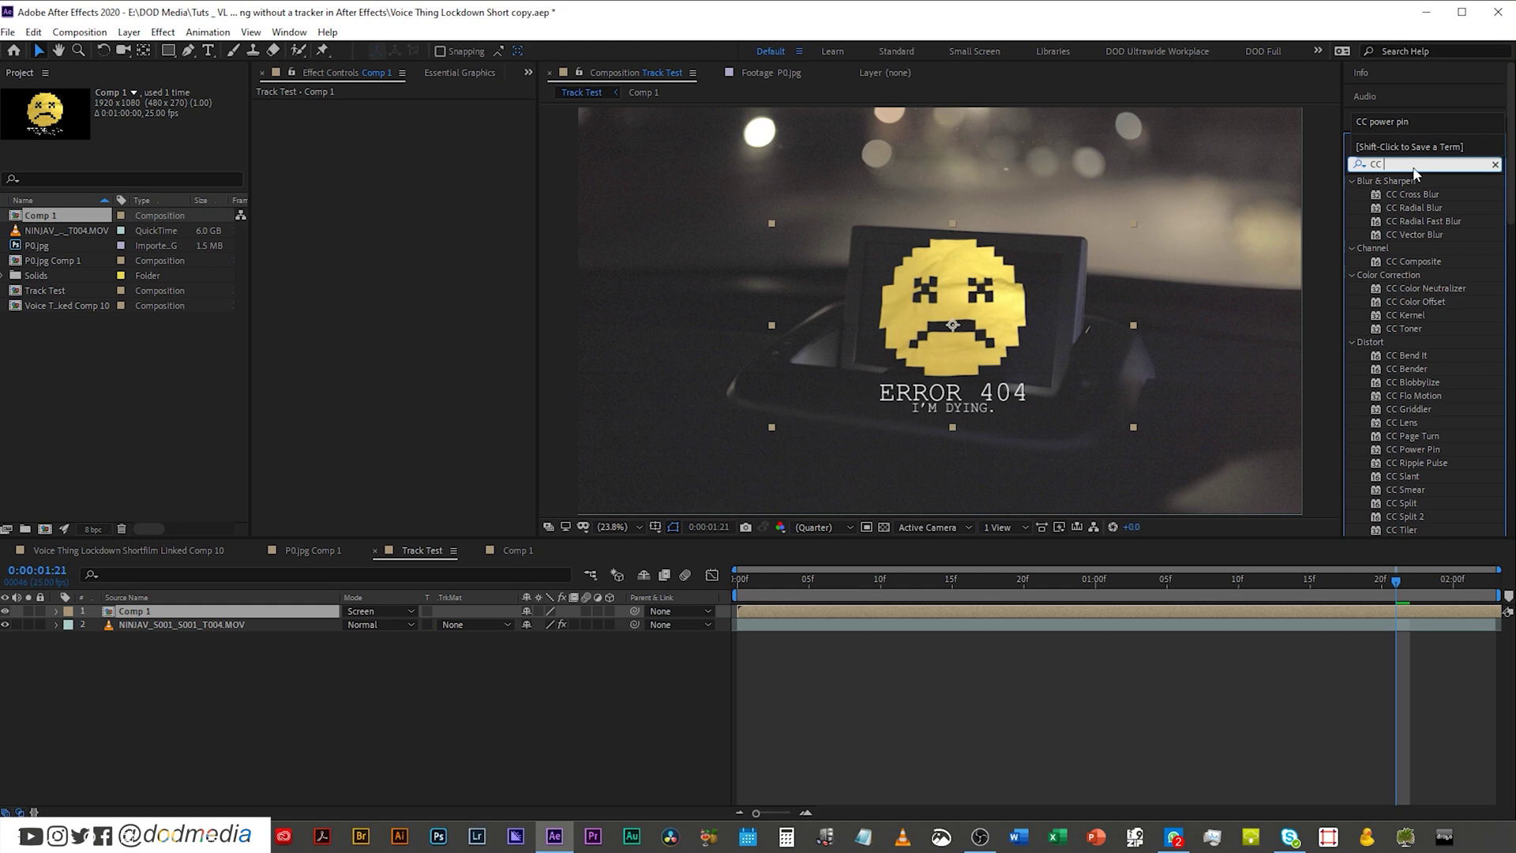
text( power)
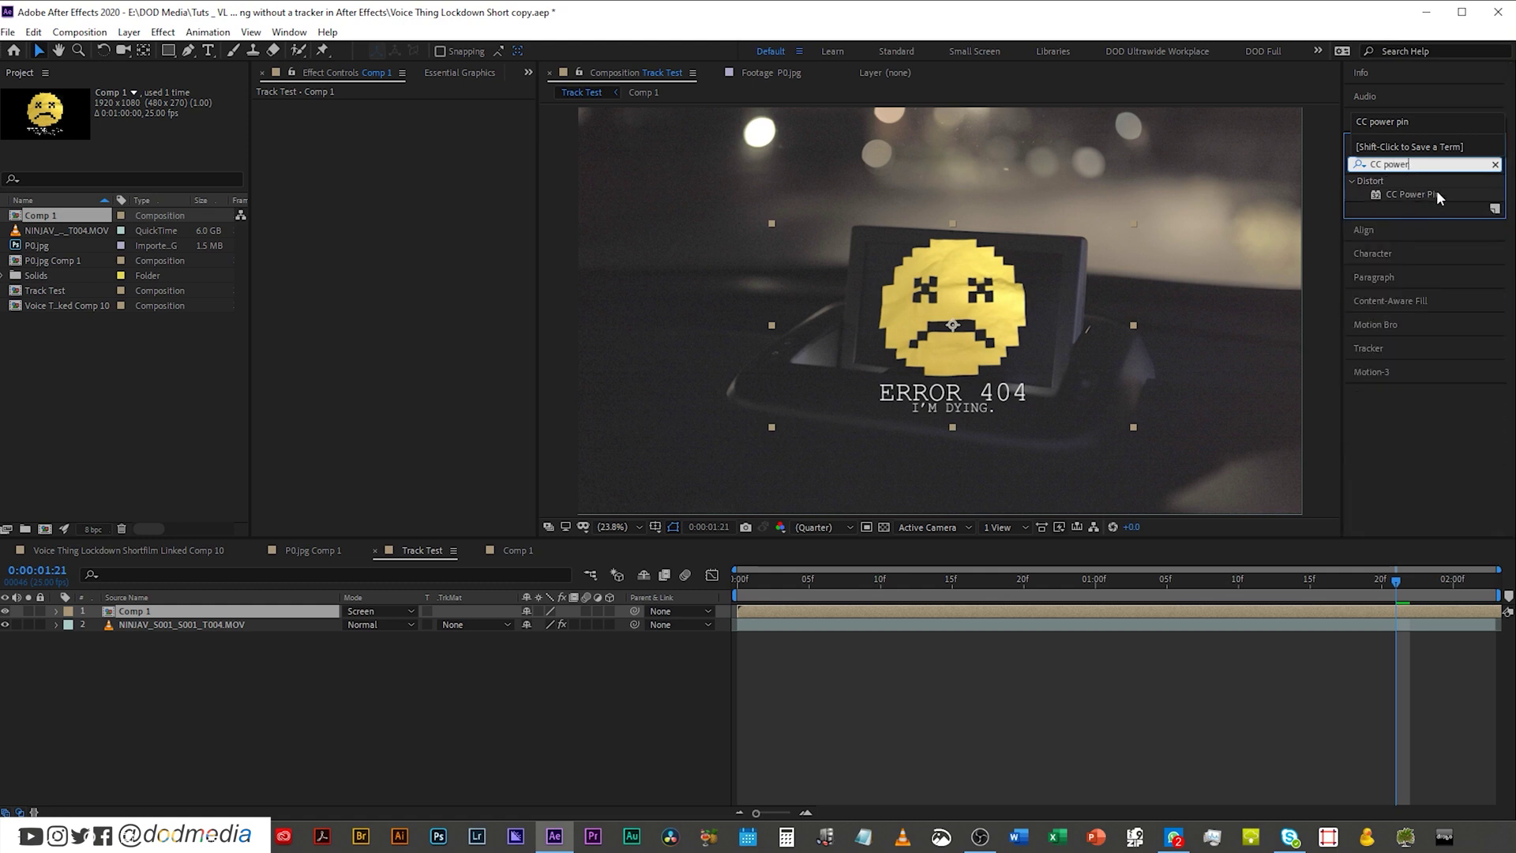
double_click(1437, 193)
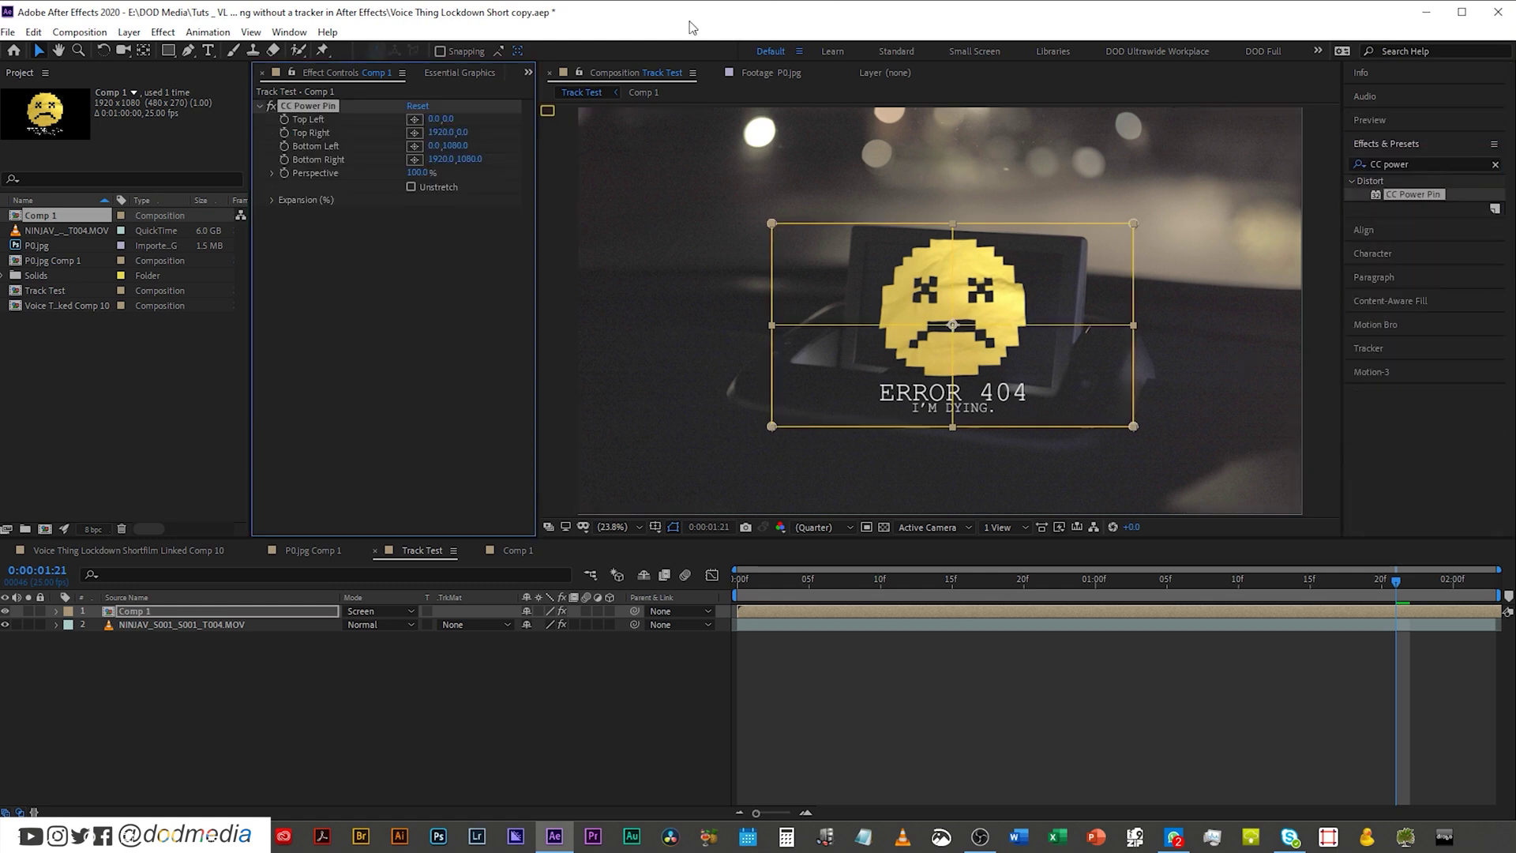
Set CC Power Pin's Top Left point on the dashboard screen's top-left corner, near 505, 85.
click(549, 113)
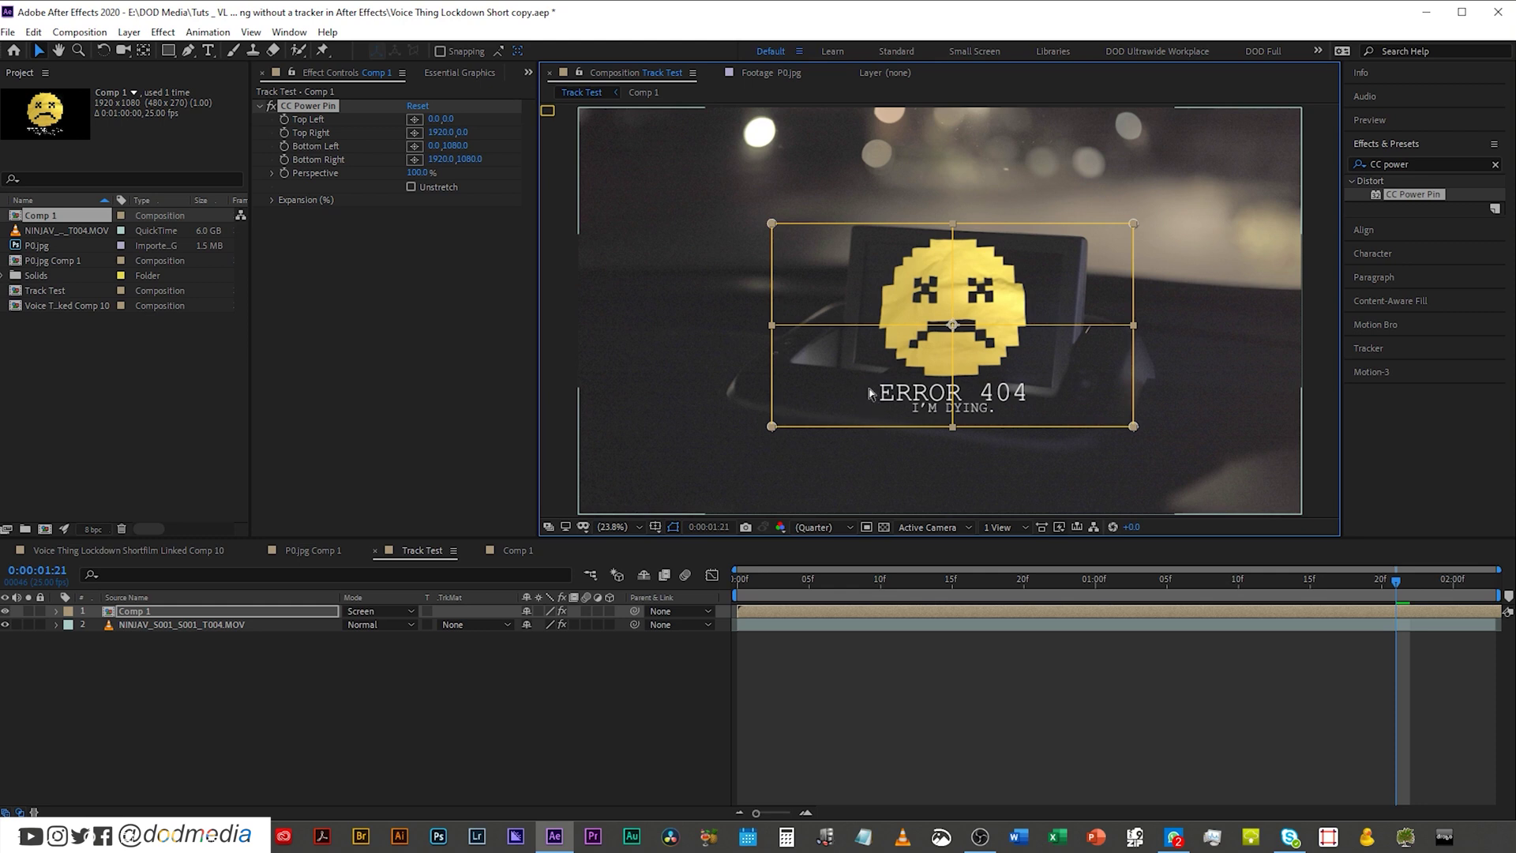
drag(1394, 582, 1409, 611)
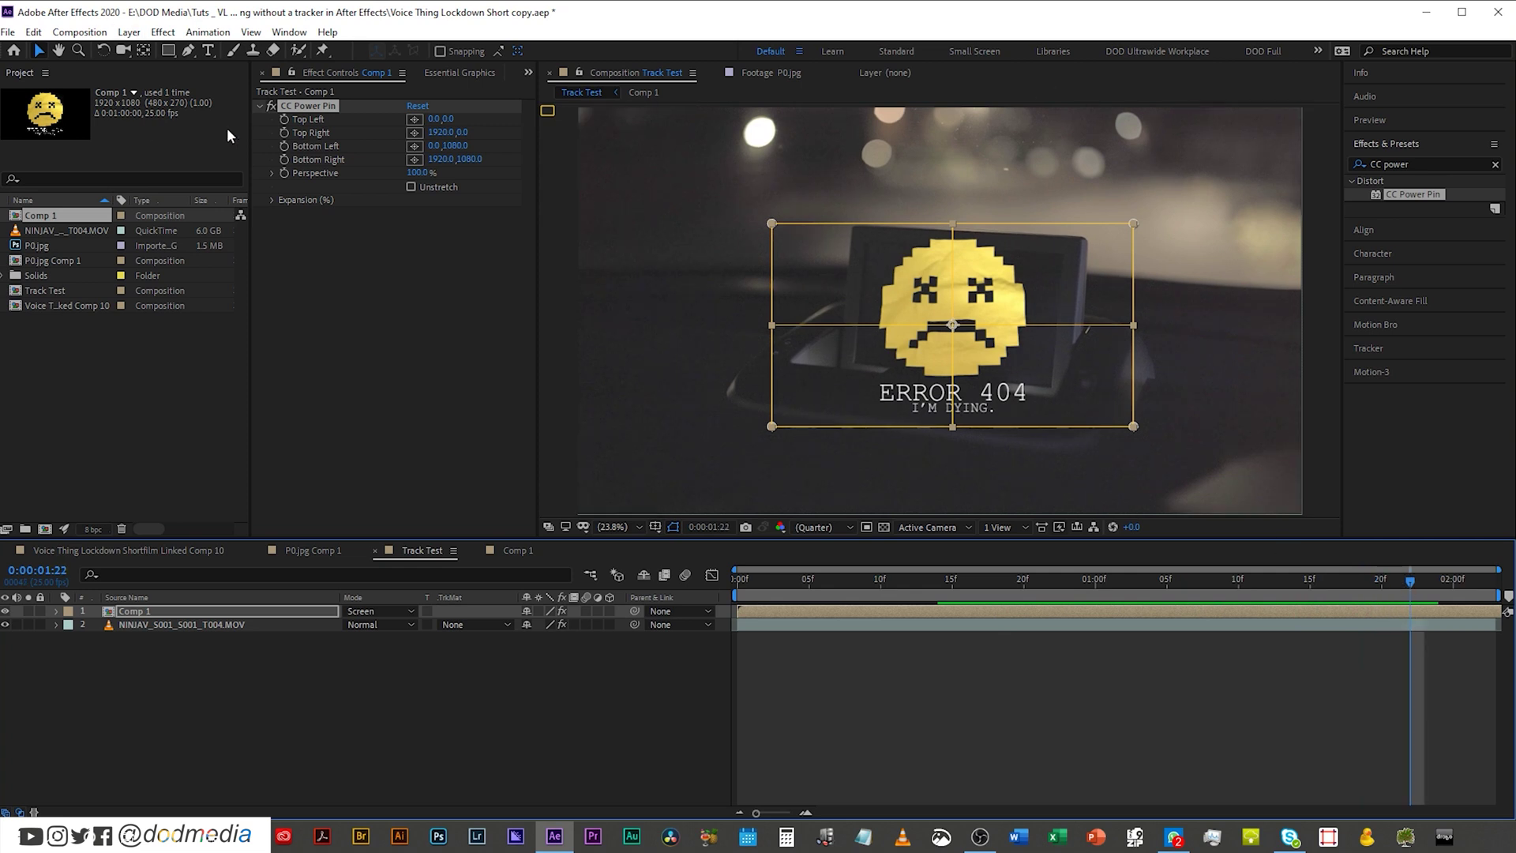
click(403, 118)
click(416, 119)
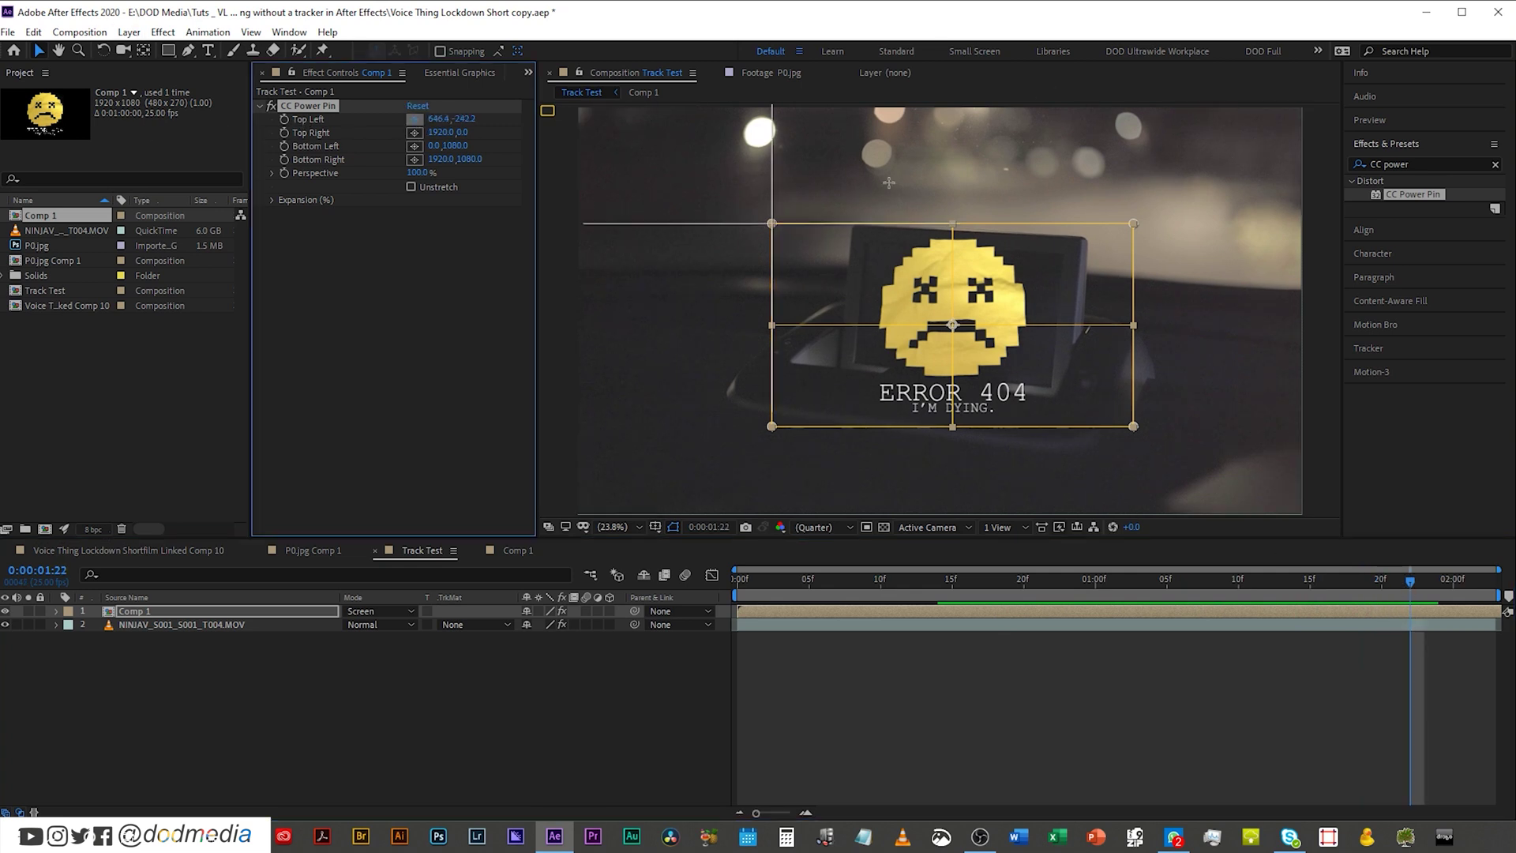
click(866, 238)
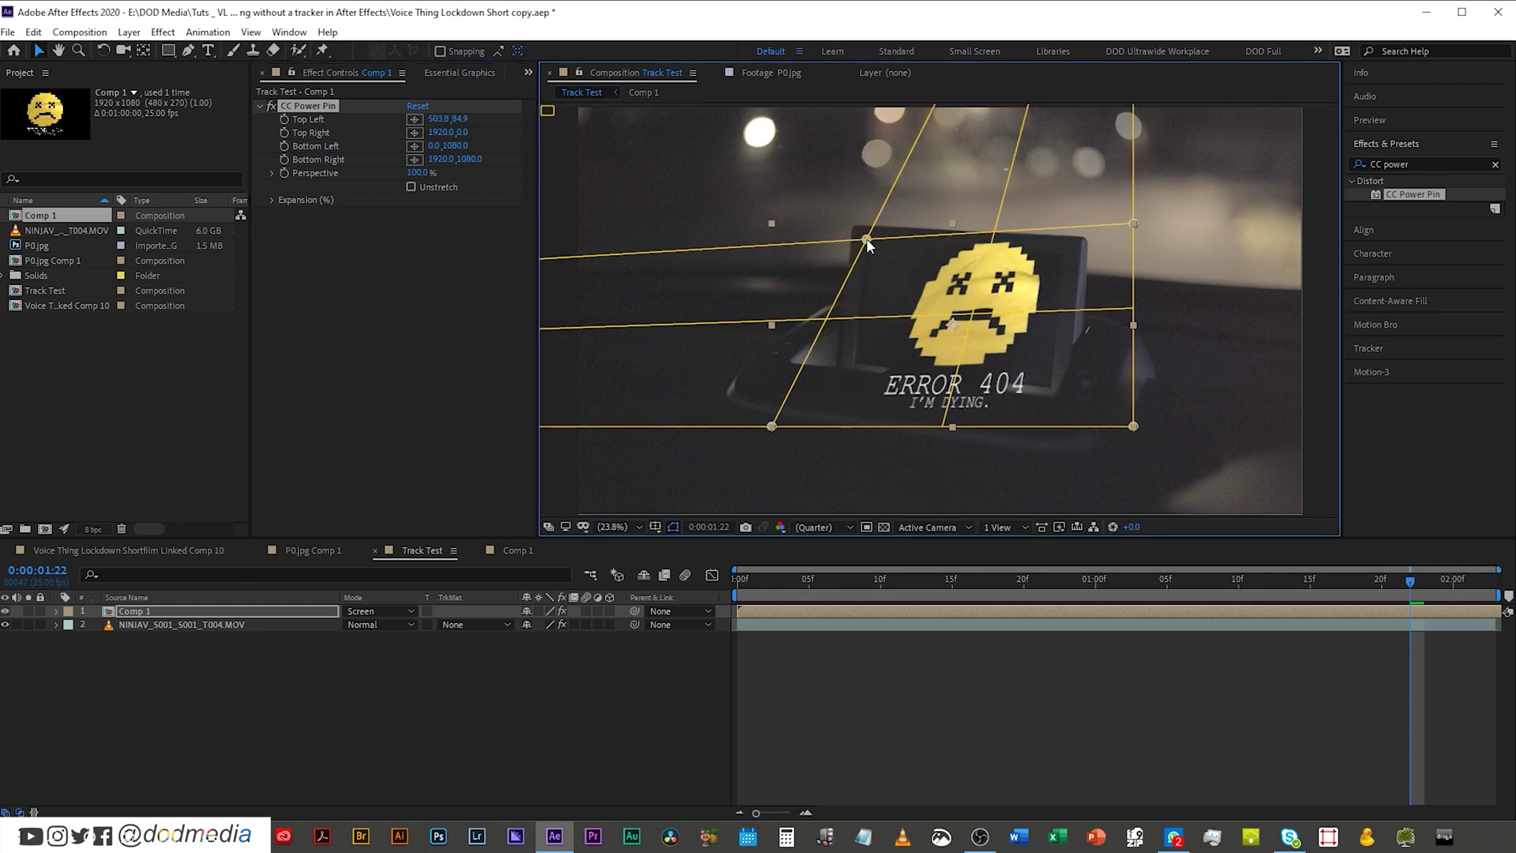
Steepen the NINJAV footage's Curves point to brighten the Track Test shot, then reselect the error layer.
click(231, 626)
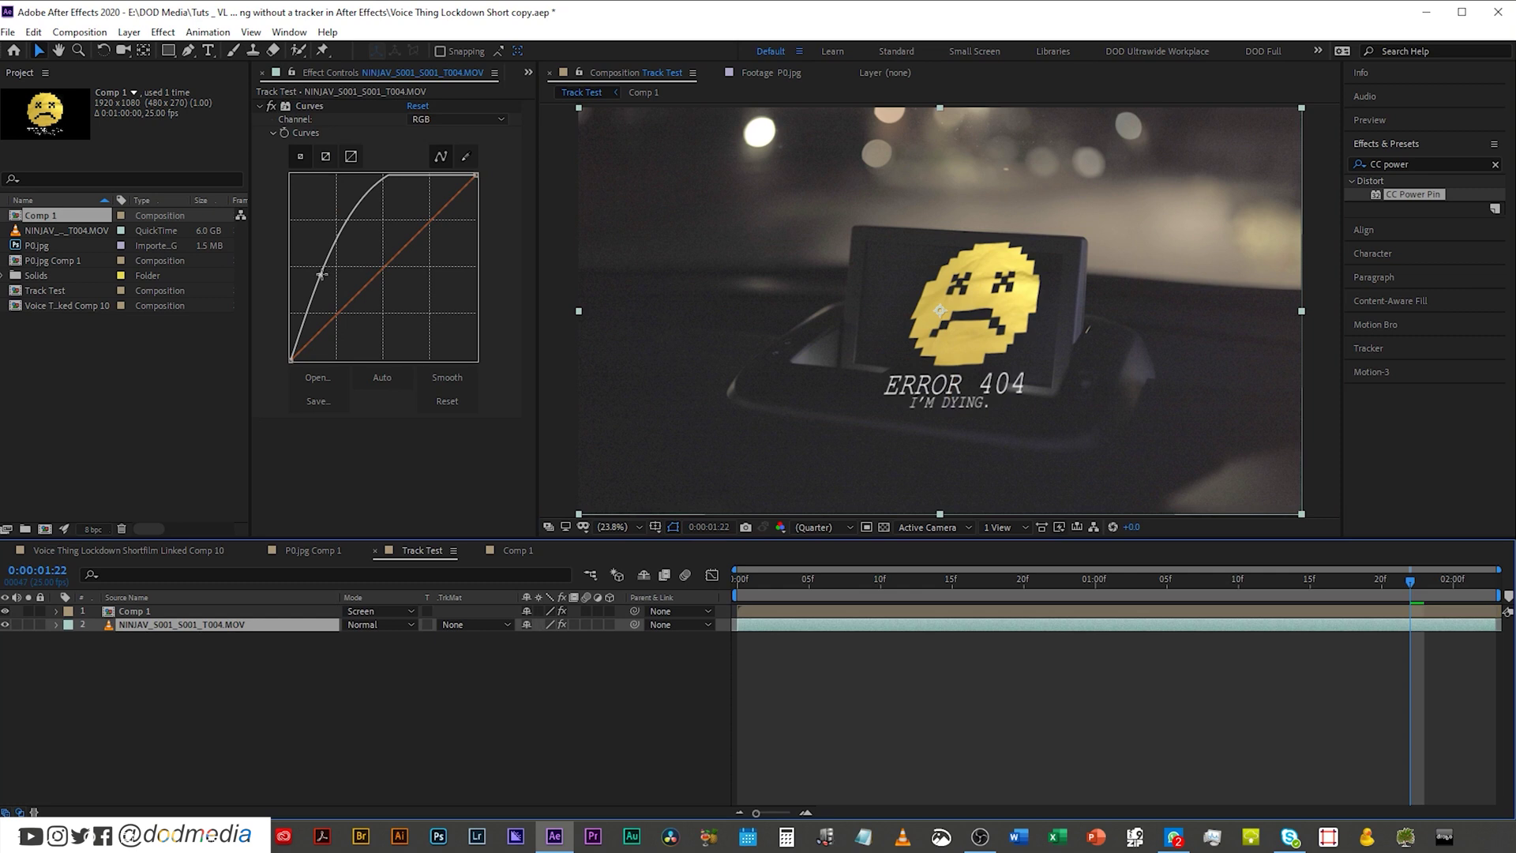
drag(320, 274, 307, 278)
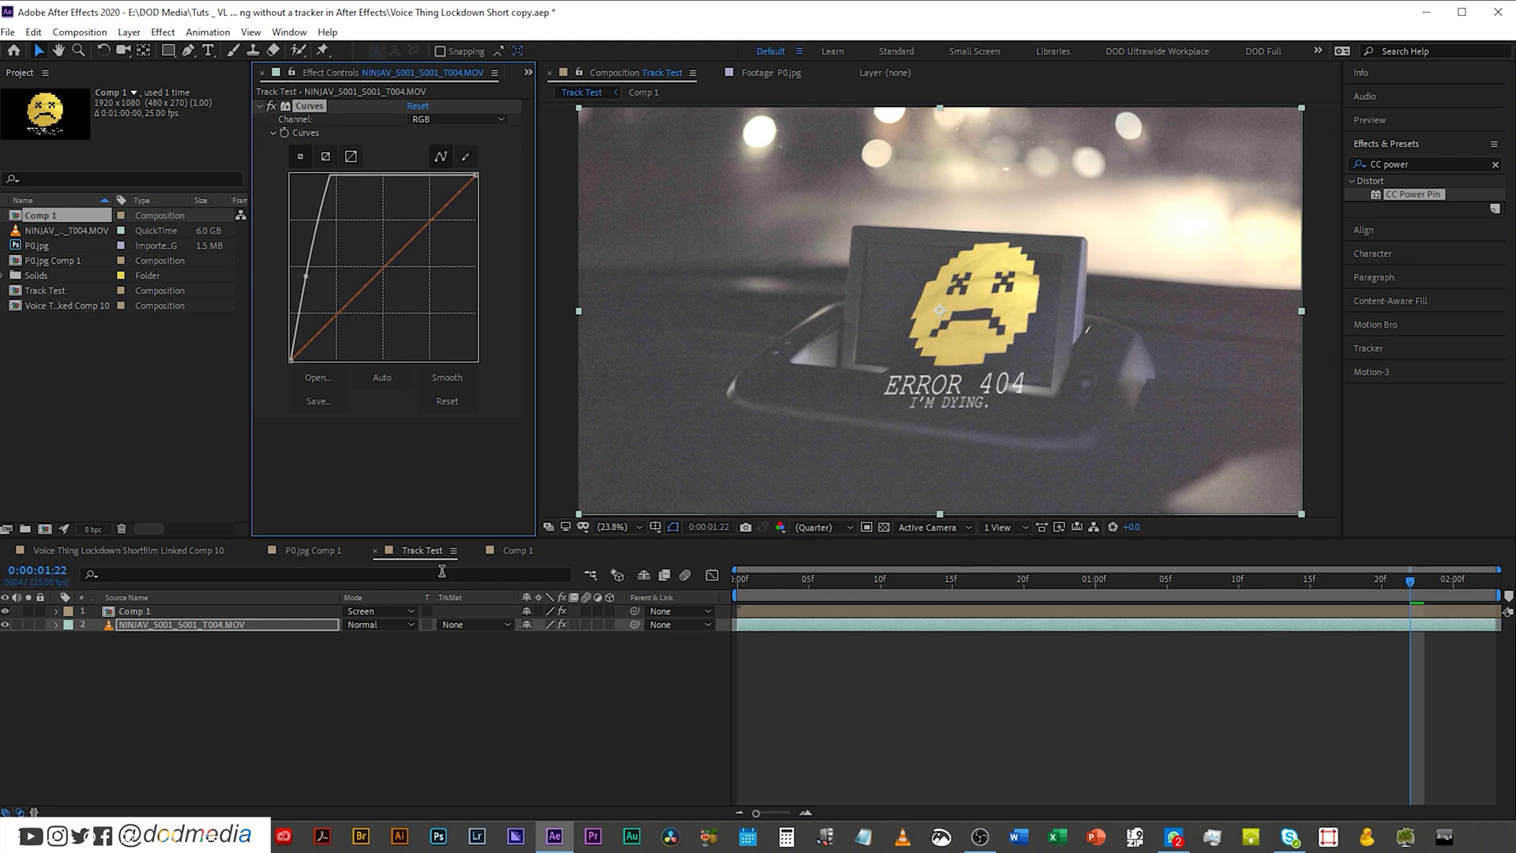
click(245, 614)
Use CC Power Pin's pick crosshairs to place the top-right, bottom-left and bottom-right corners on the display.
click(305, 122)
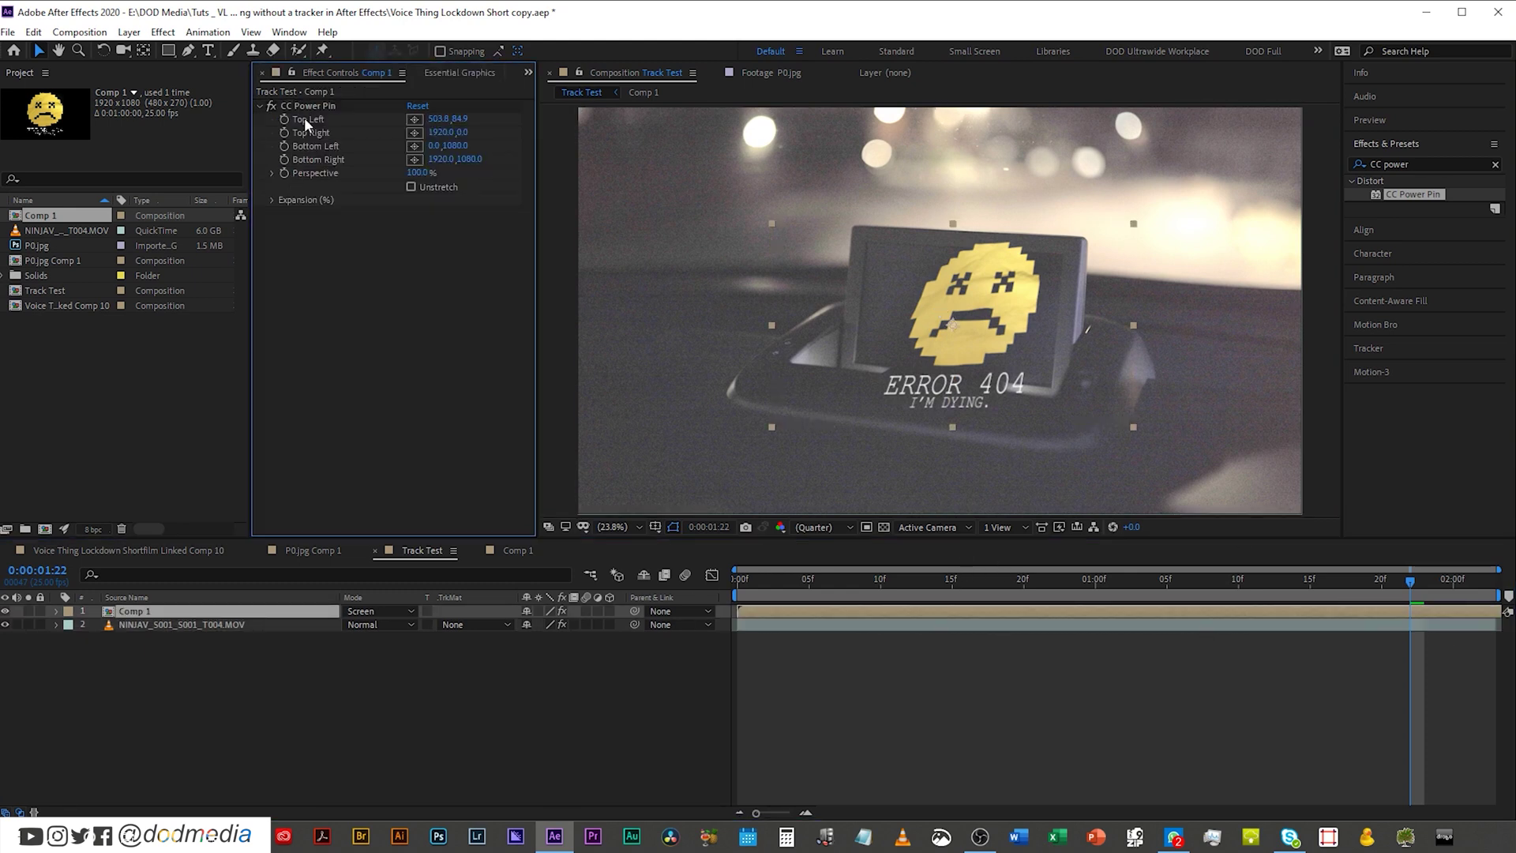
click(414, 132)
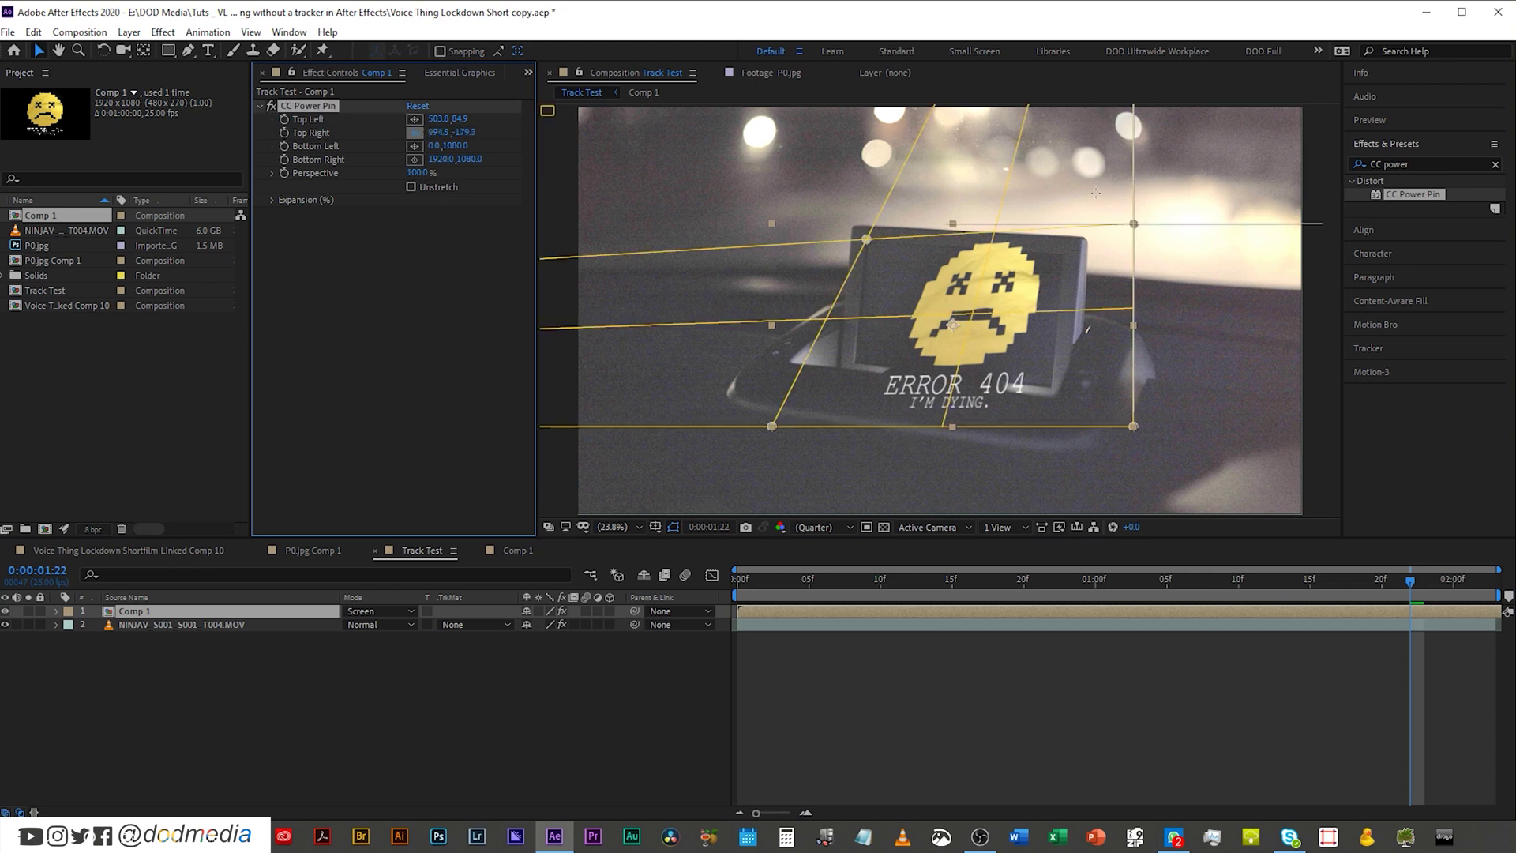
click(1061, 255)
click(414, 146)
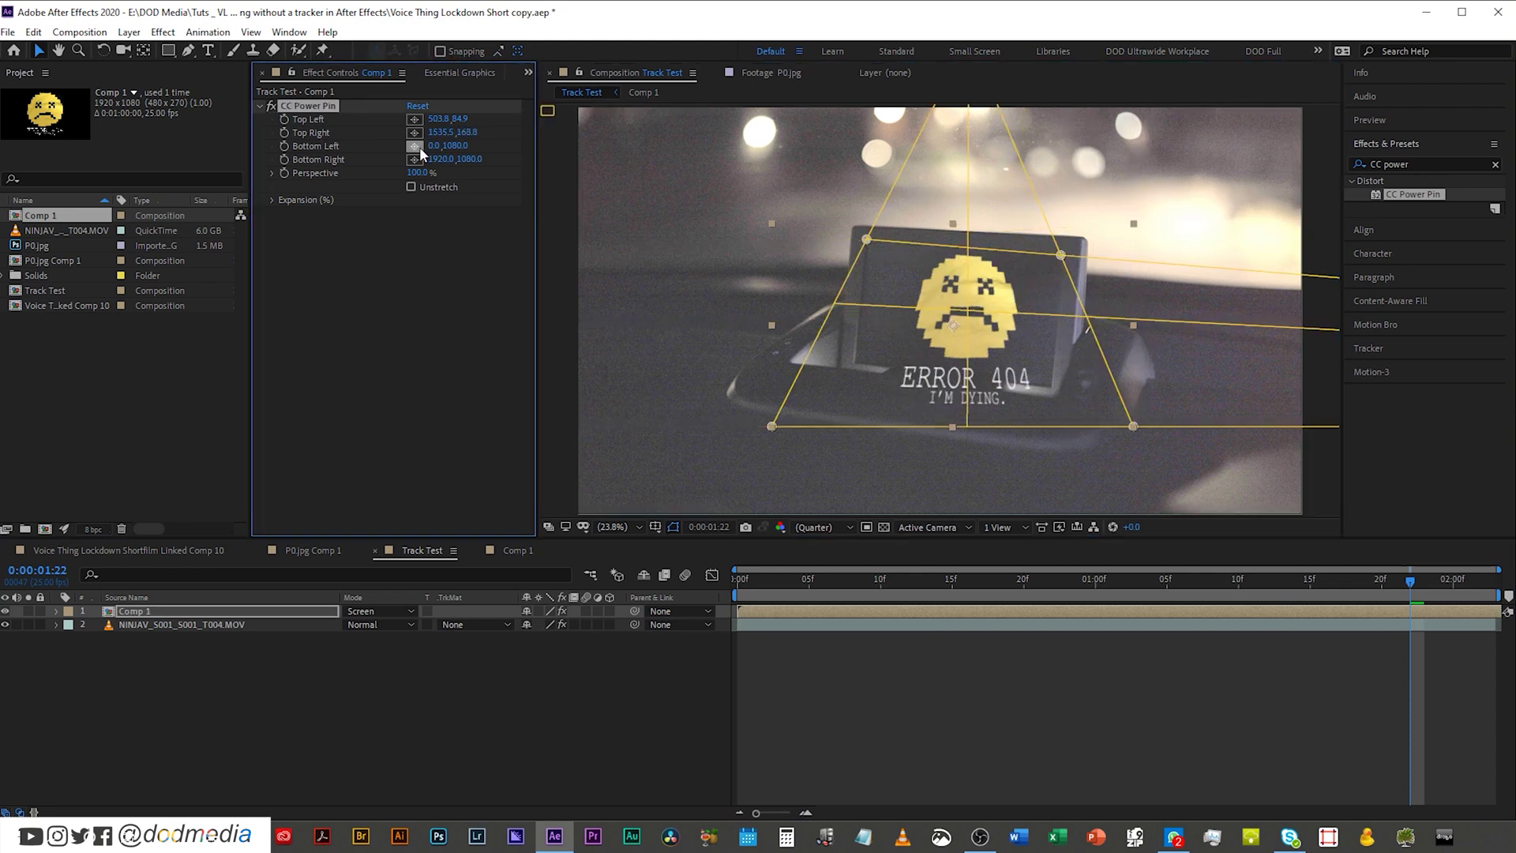
click(855, 363)
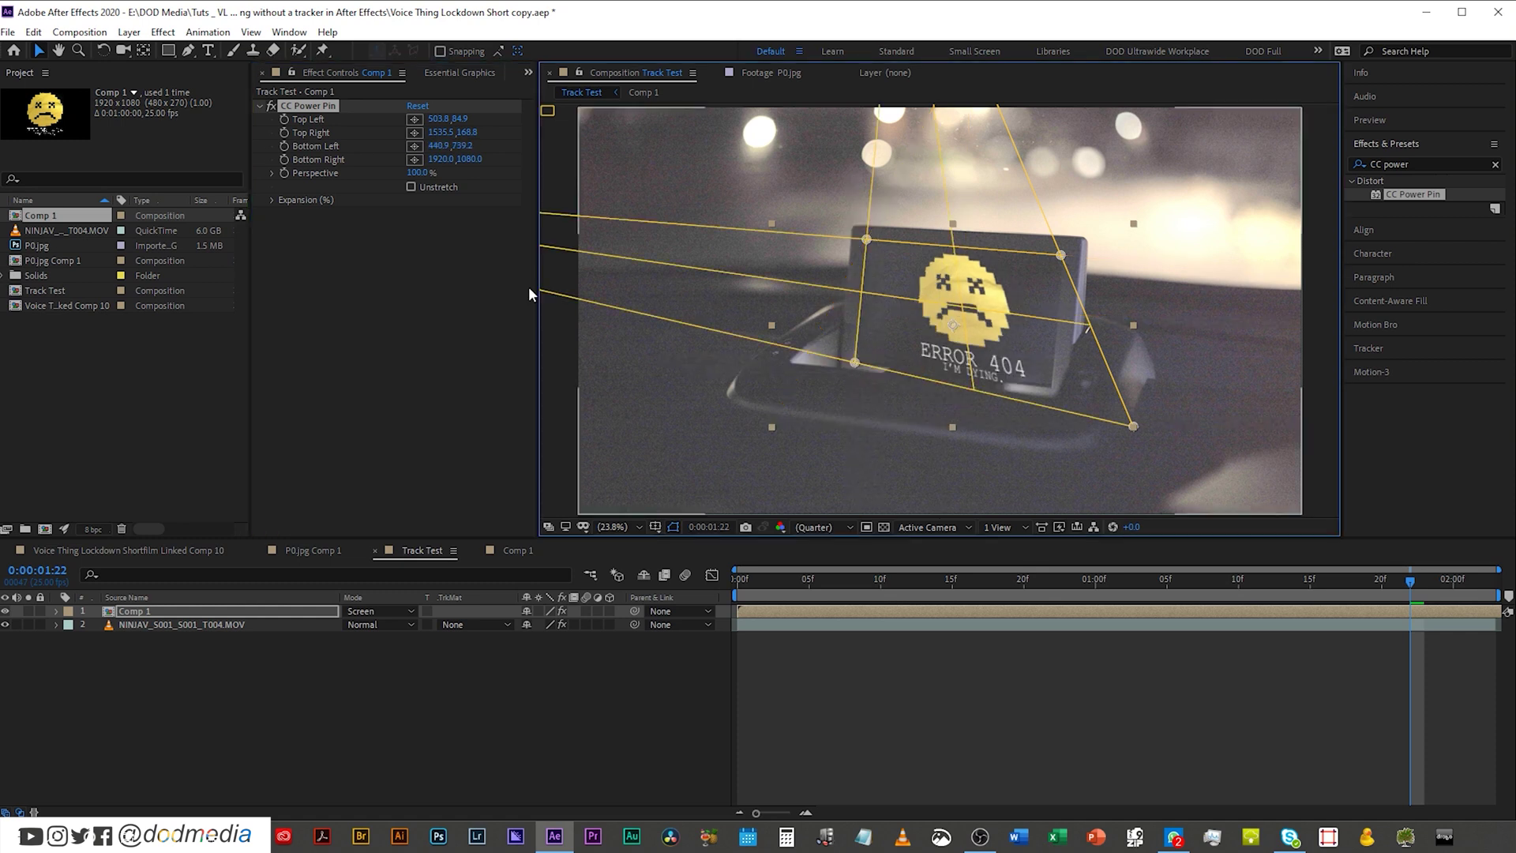
click(415, 160)
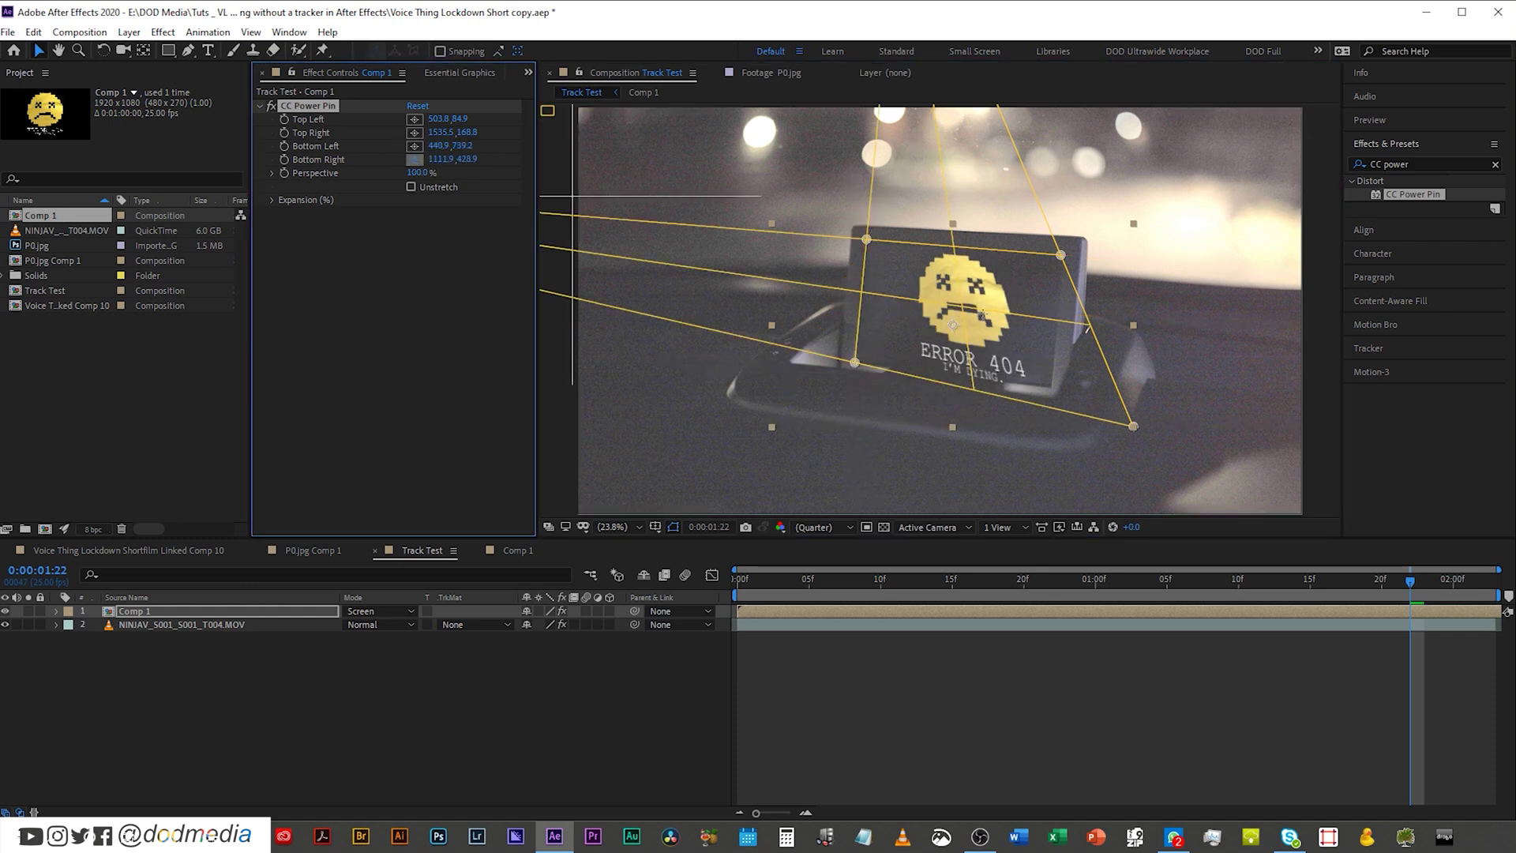
click(1050, 387)
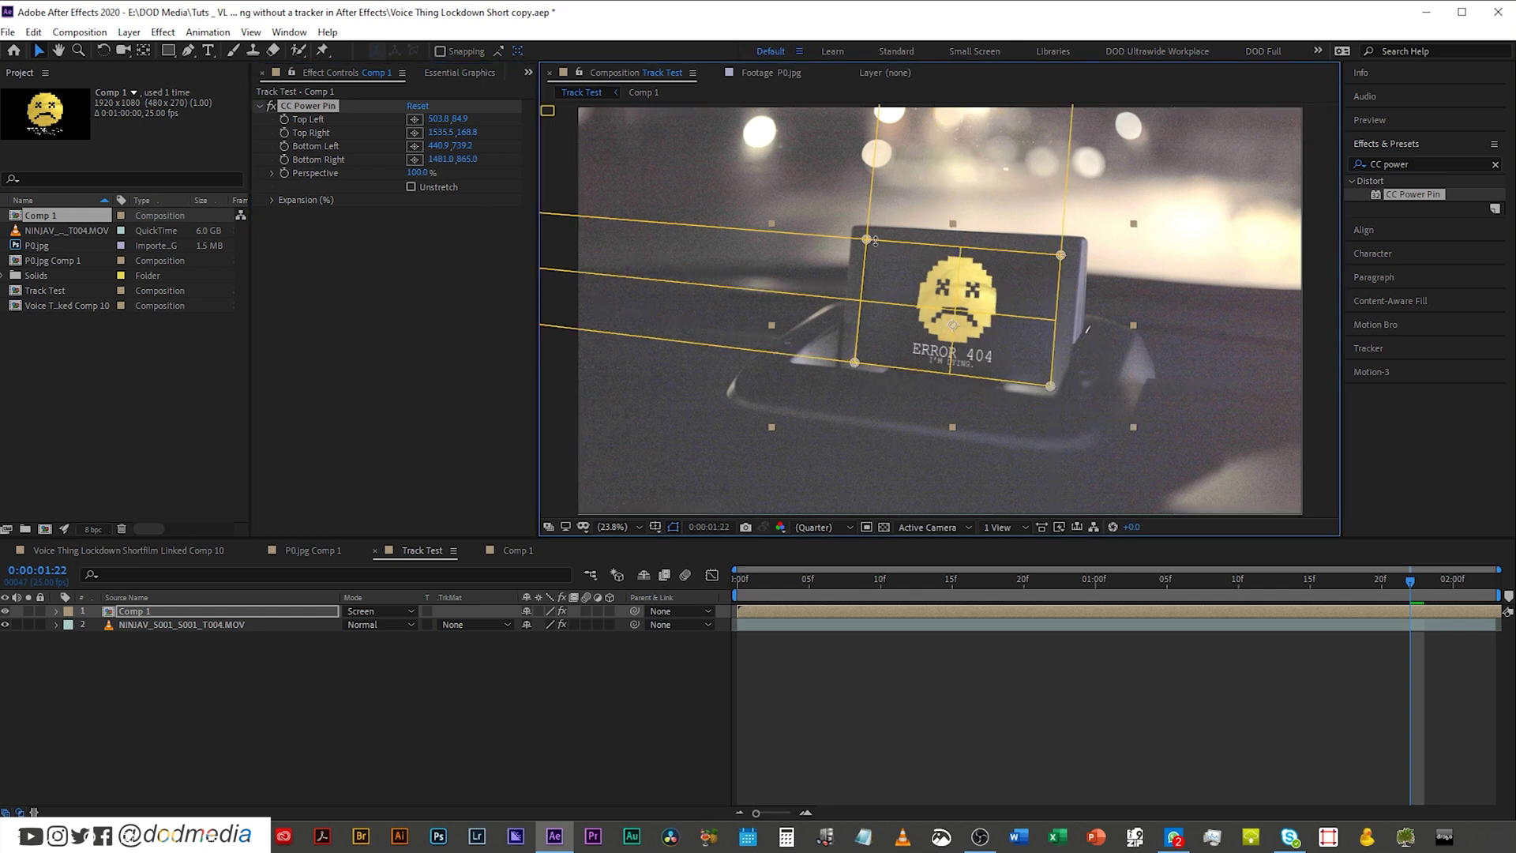
Fine-tune the top-left and top-right pins onto the display's corners, then deselect to check the fit.
drag(868, 240, 871, 245)
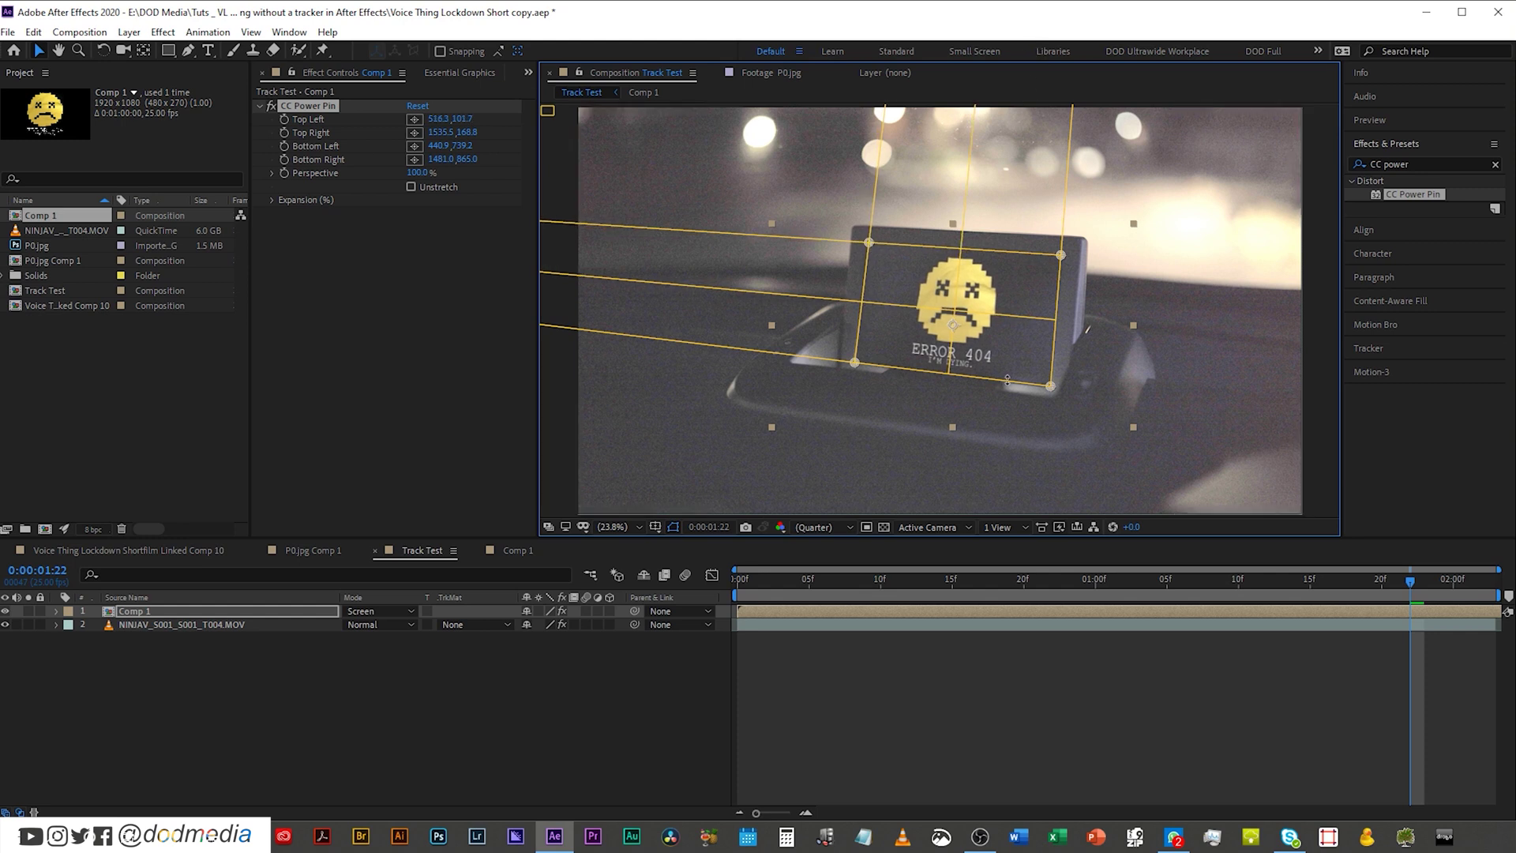
drag(869, 248, 867, 247)
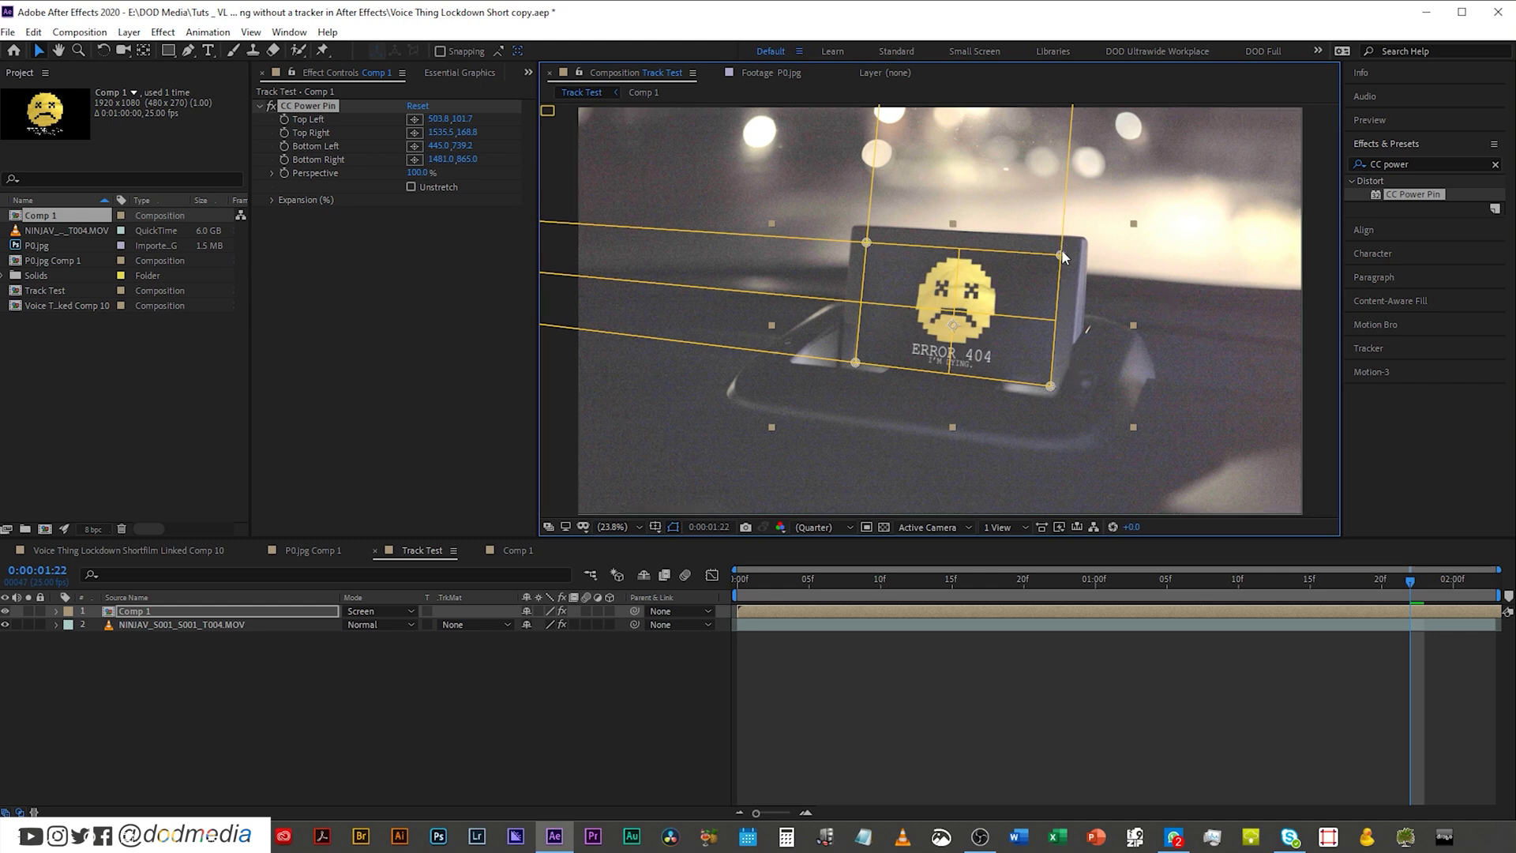
drag(1060, 256, 1061, 256)
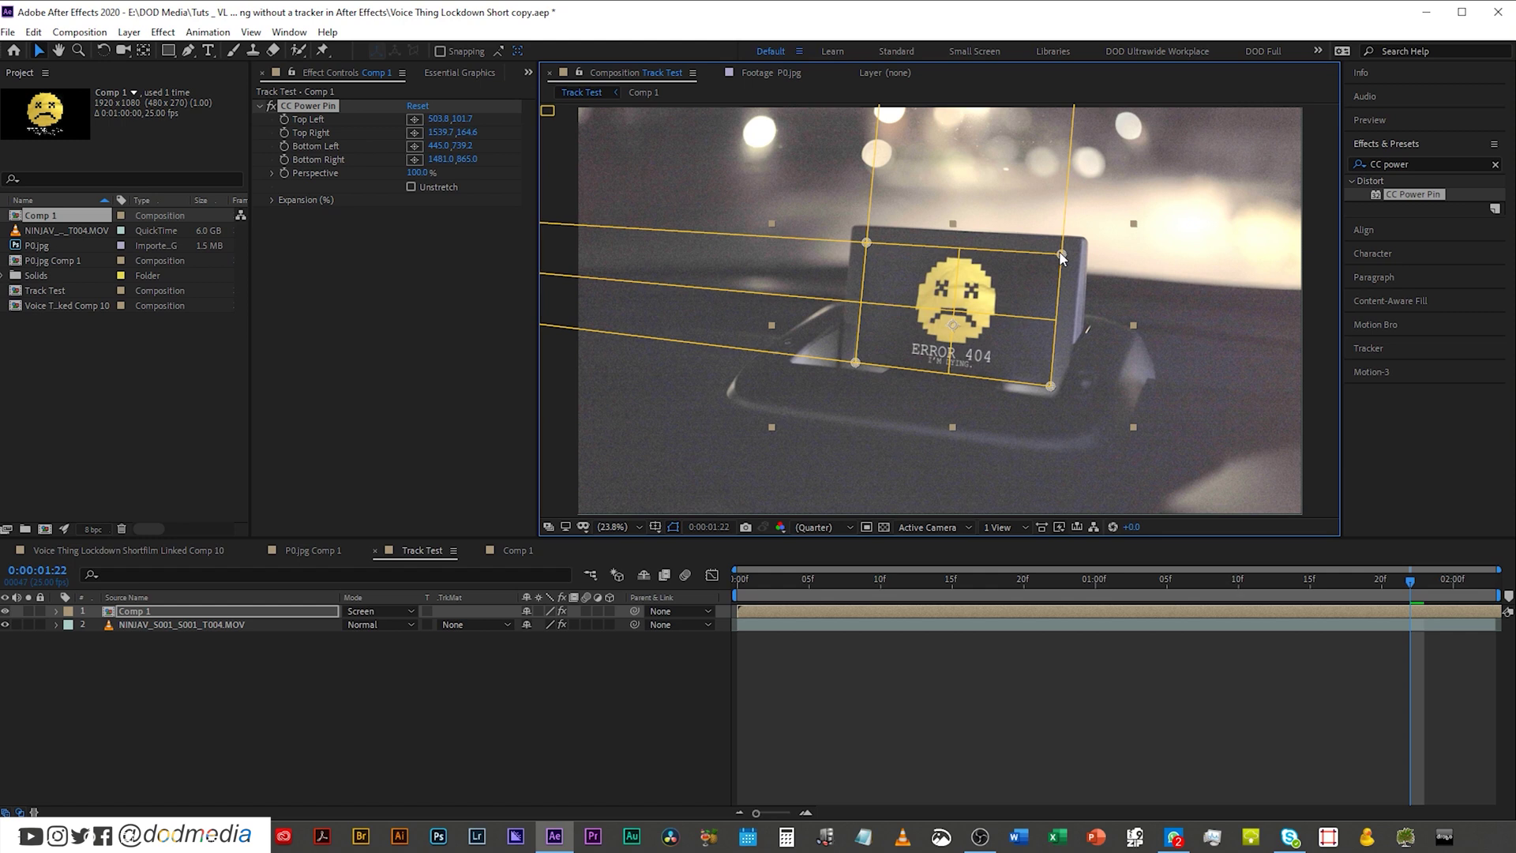
key(ctrl+shift+a)
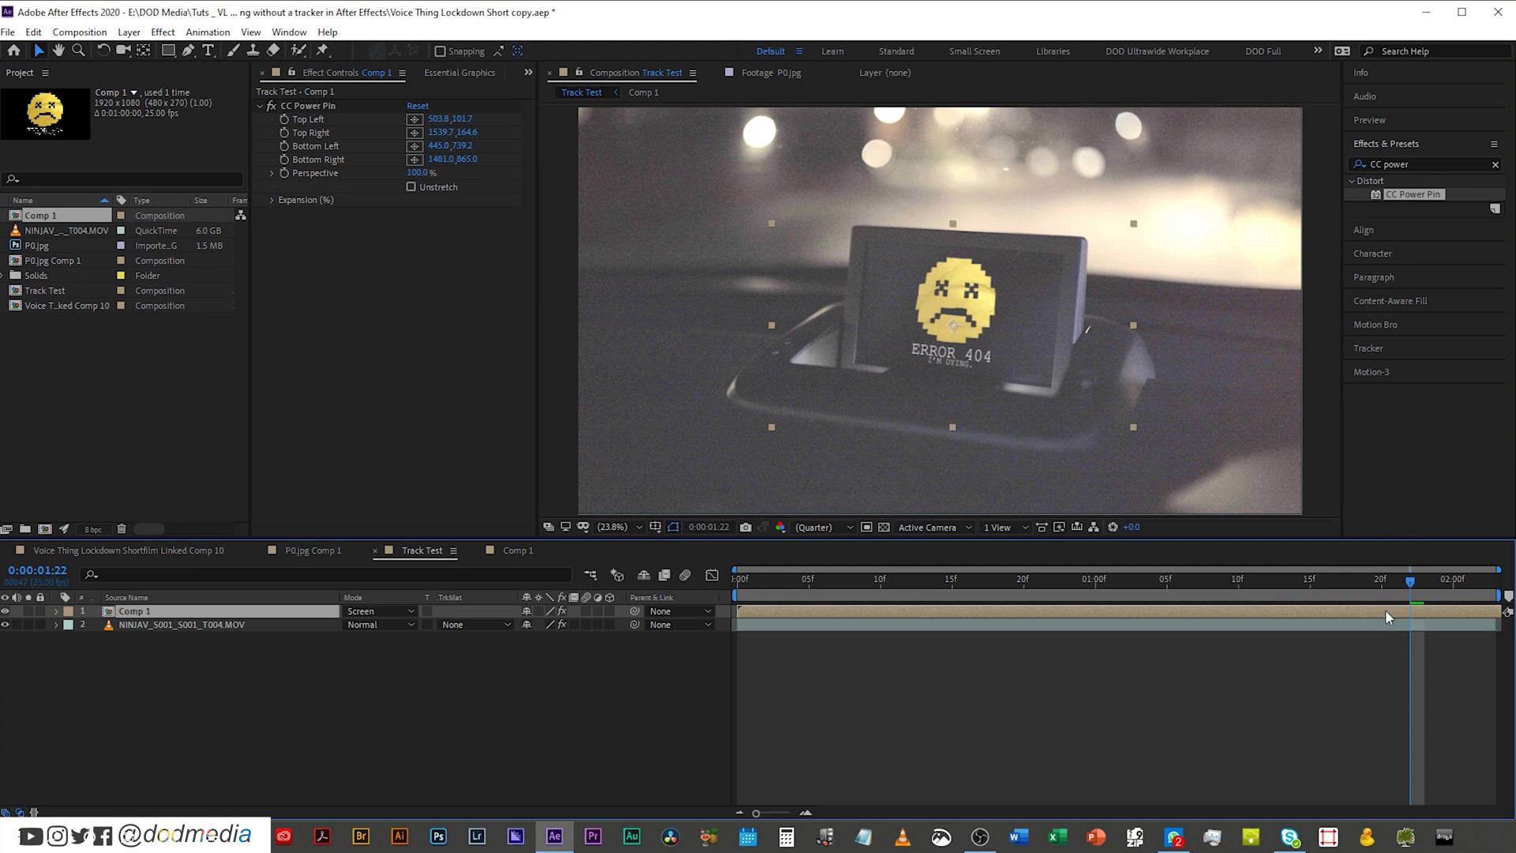
Reselect the error-screen layer, reveal its keyframed corner pins with U, and scrub back near the start.
click(1271, 722)
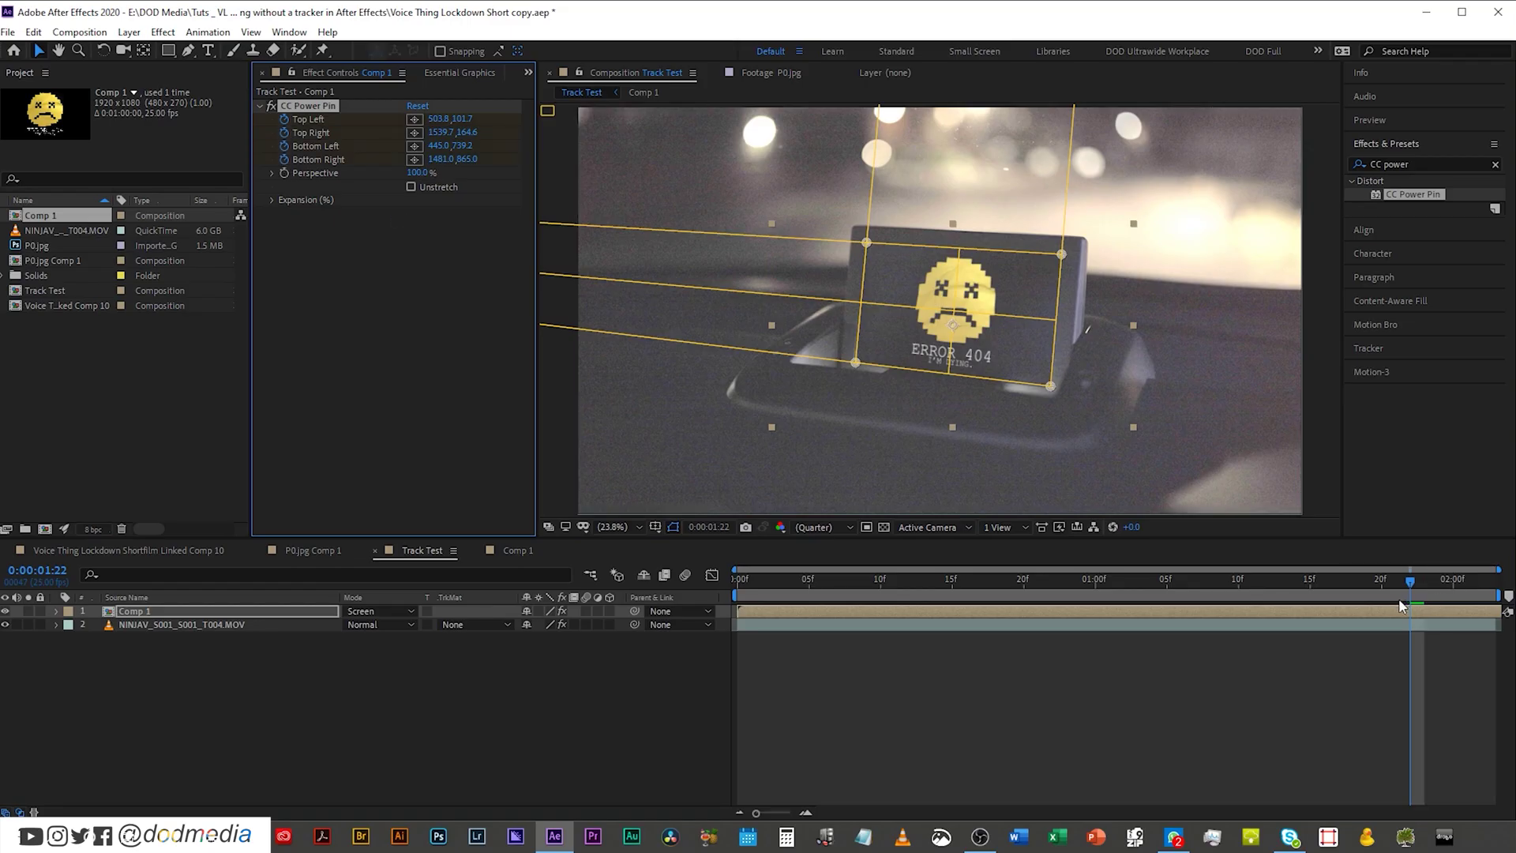
key(u)
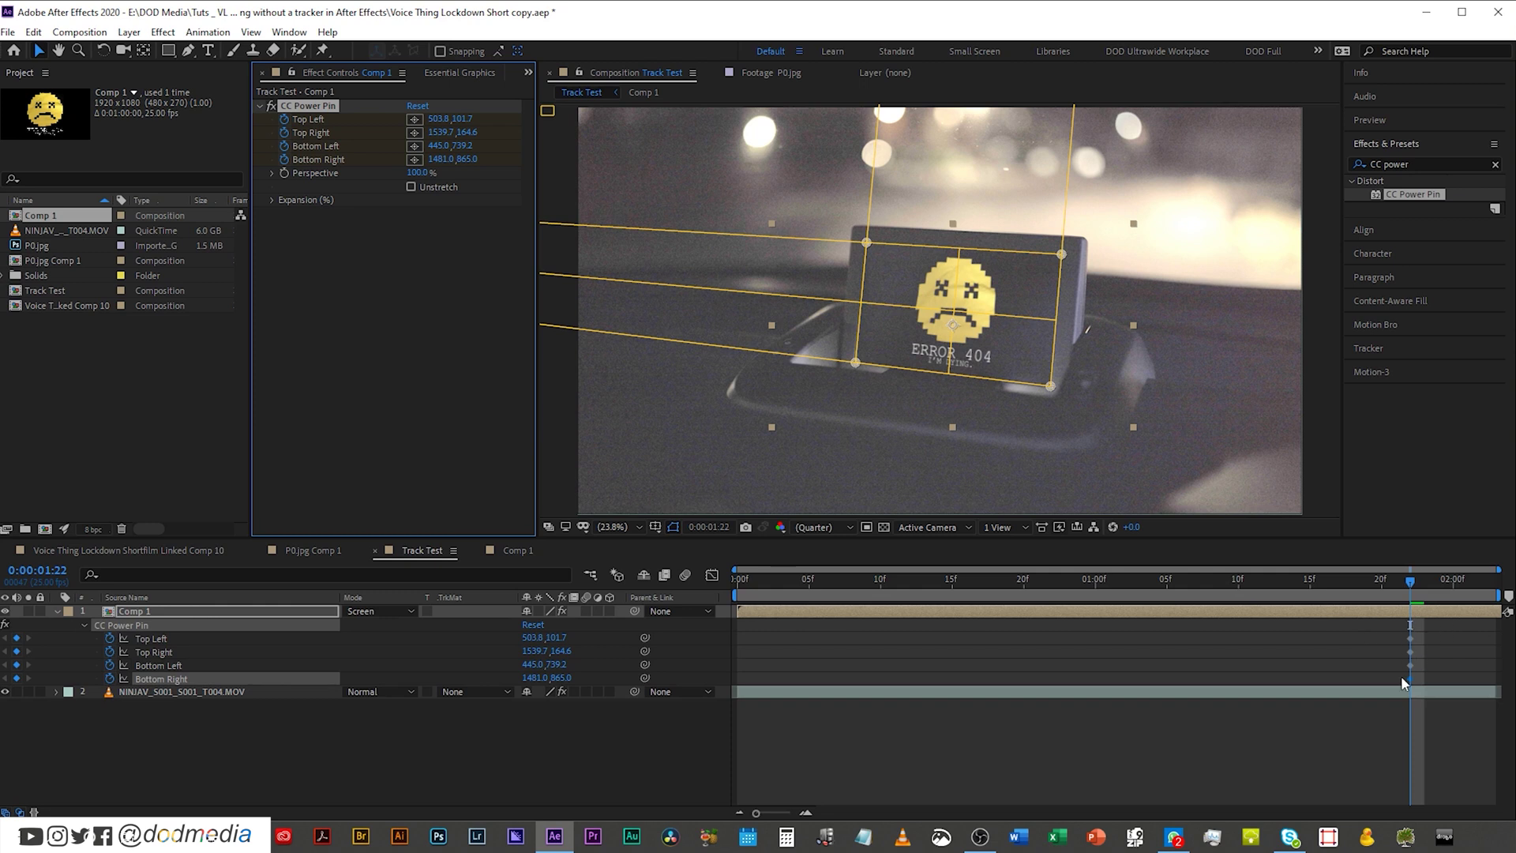
click(1410, 576)
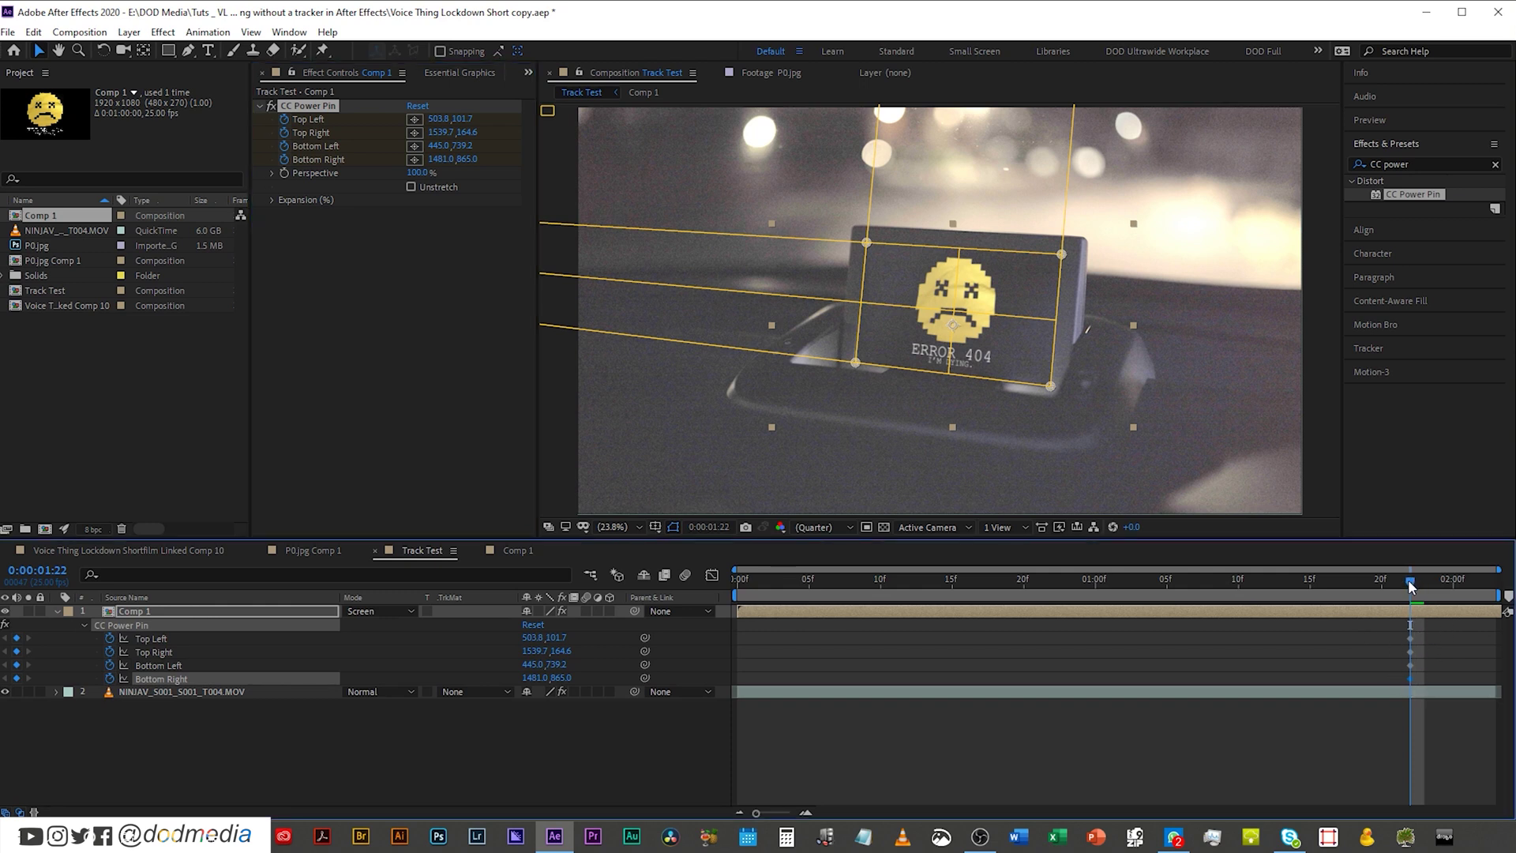
drag(1410, 578, 889, 599)
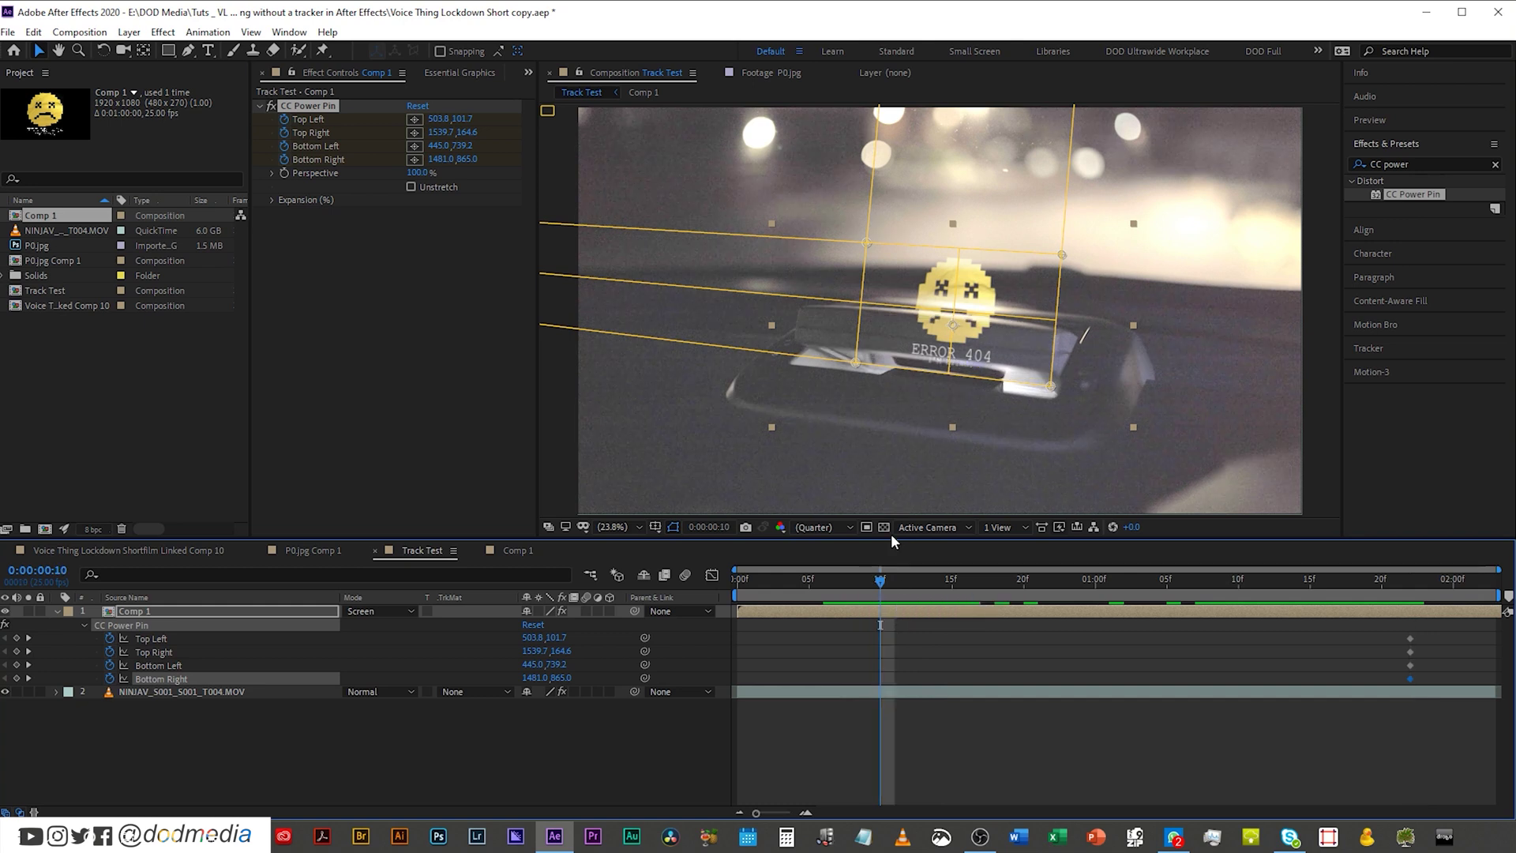
At frame 10, drag the bottom and top-left corner pins onto the flatter display (Top Left 289.8, 667.7).
scroll(906, 363, up, 3)
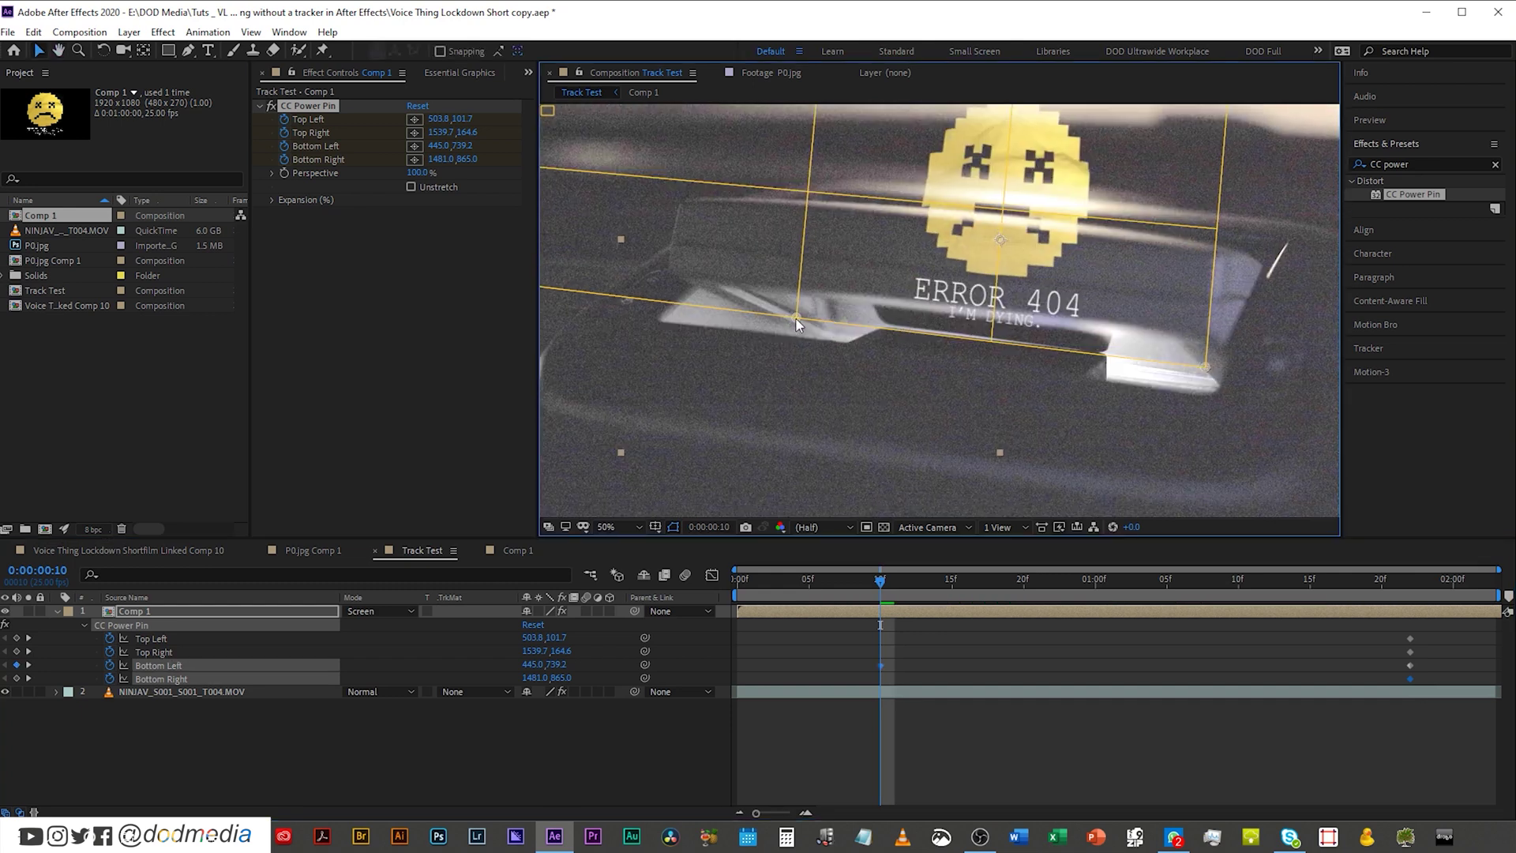
drag(797, 322, 834, 338)
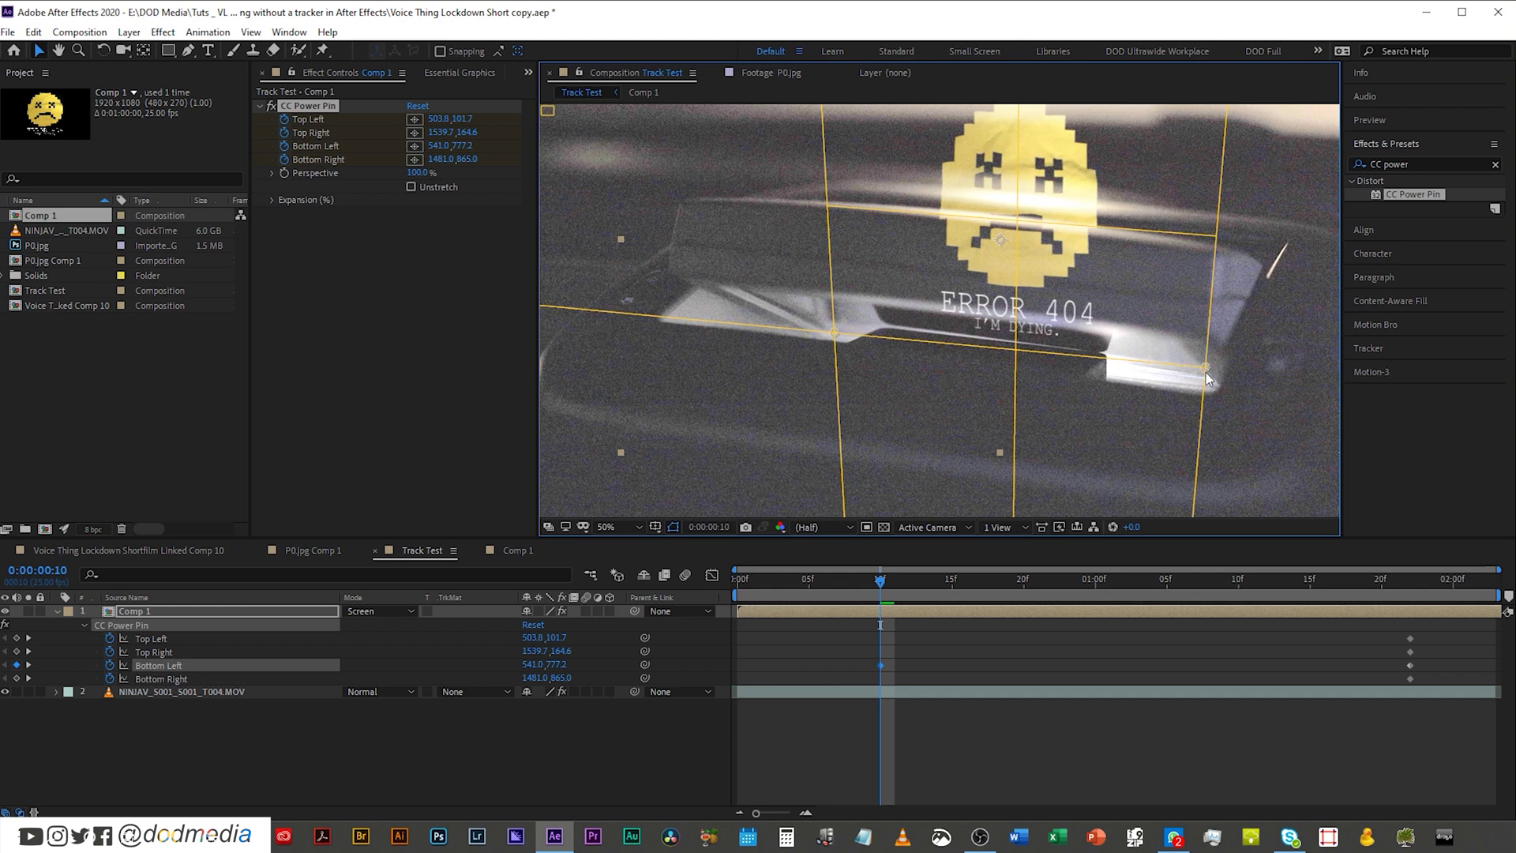
drag(1206, 376, 1219, 392)
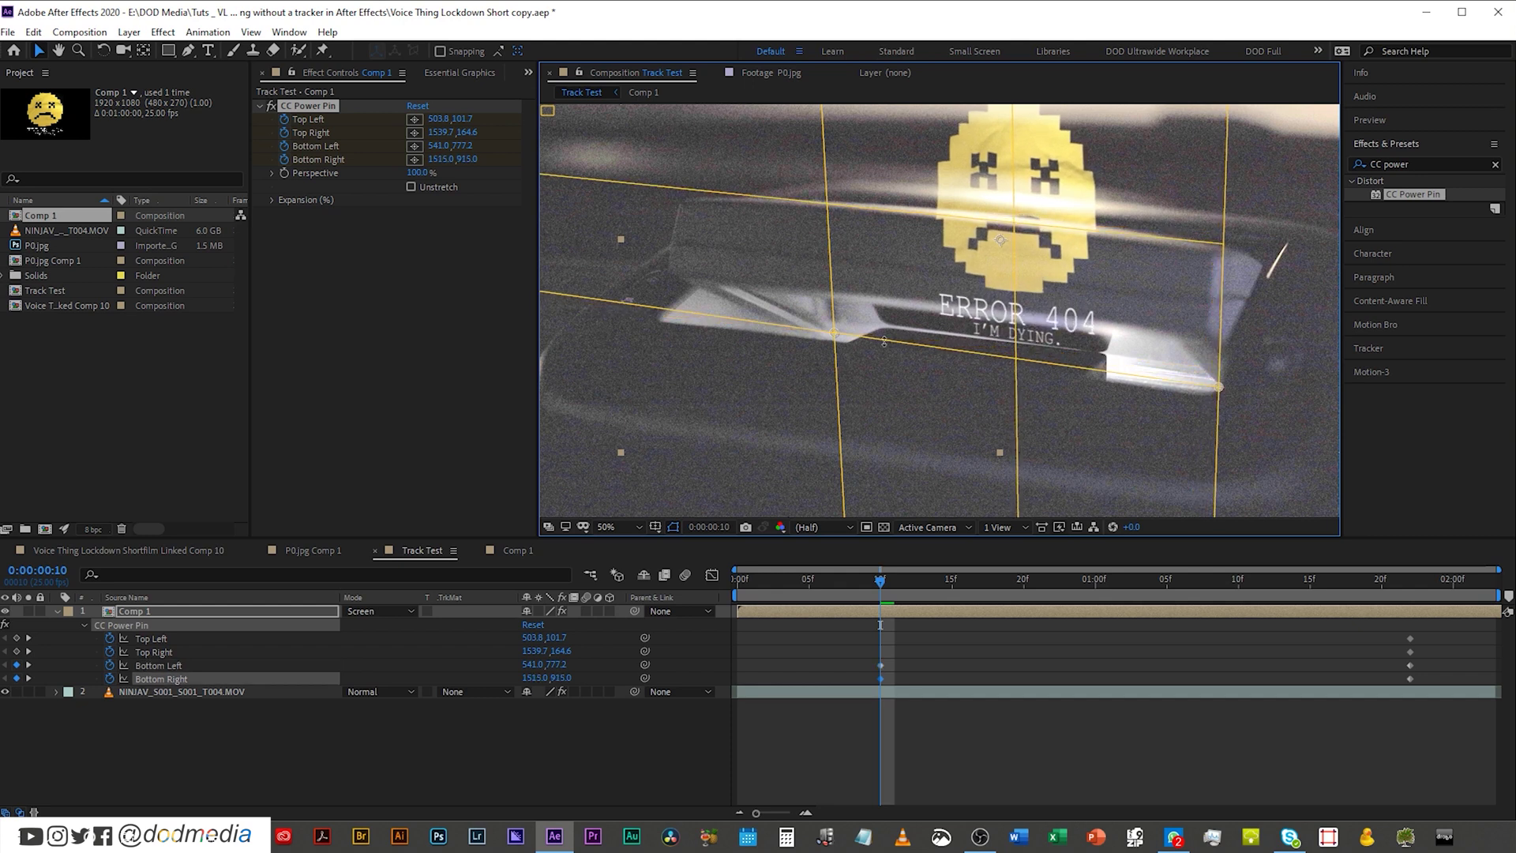
drag(837, 338, 842, 342)
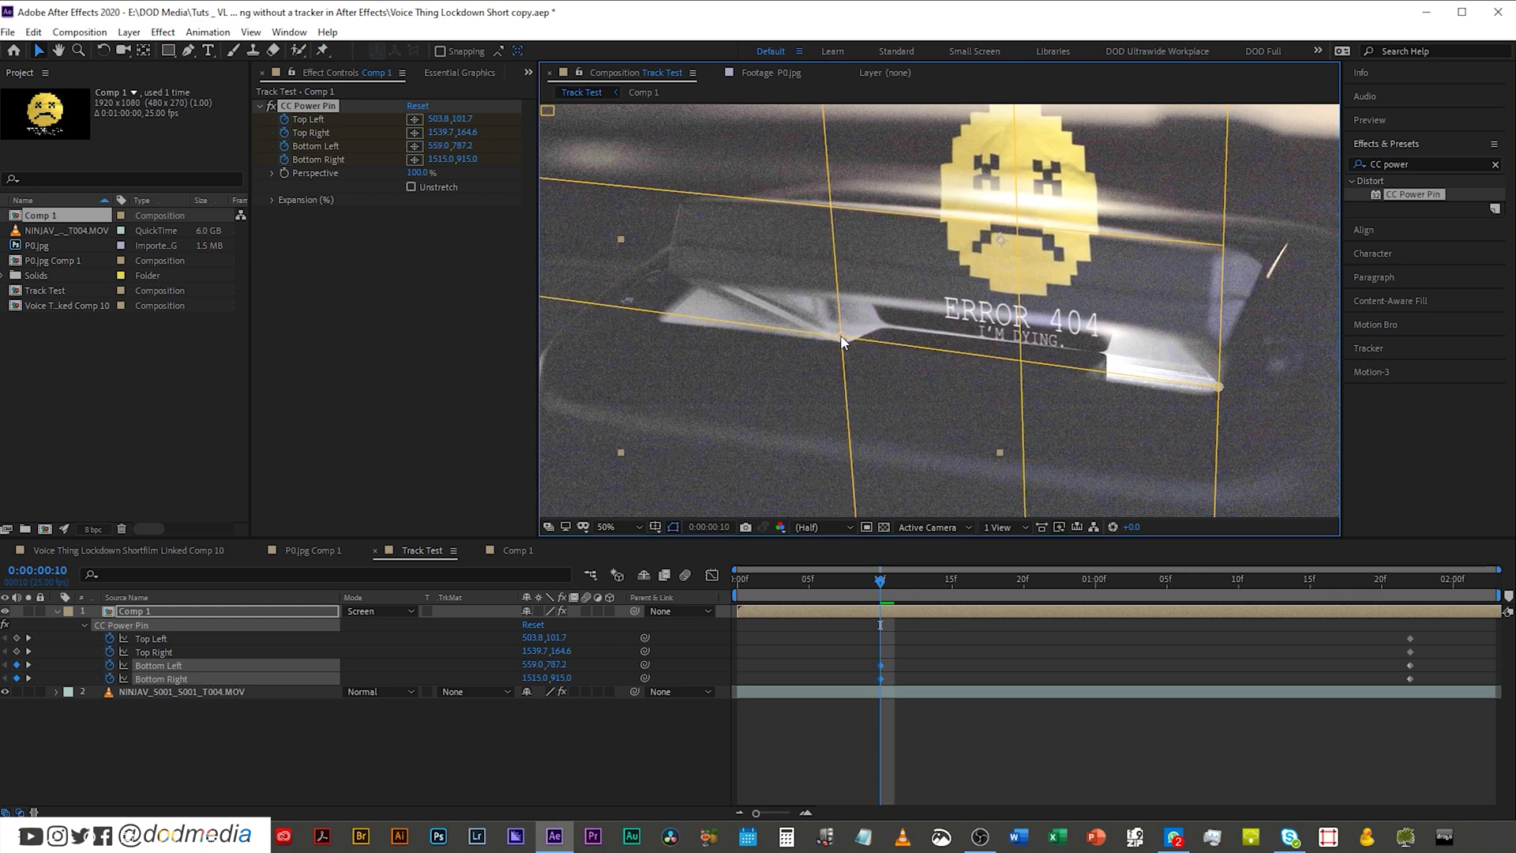
click(841, 341)
drag(867, 204, 937, 257)
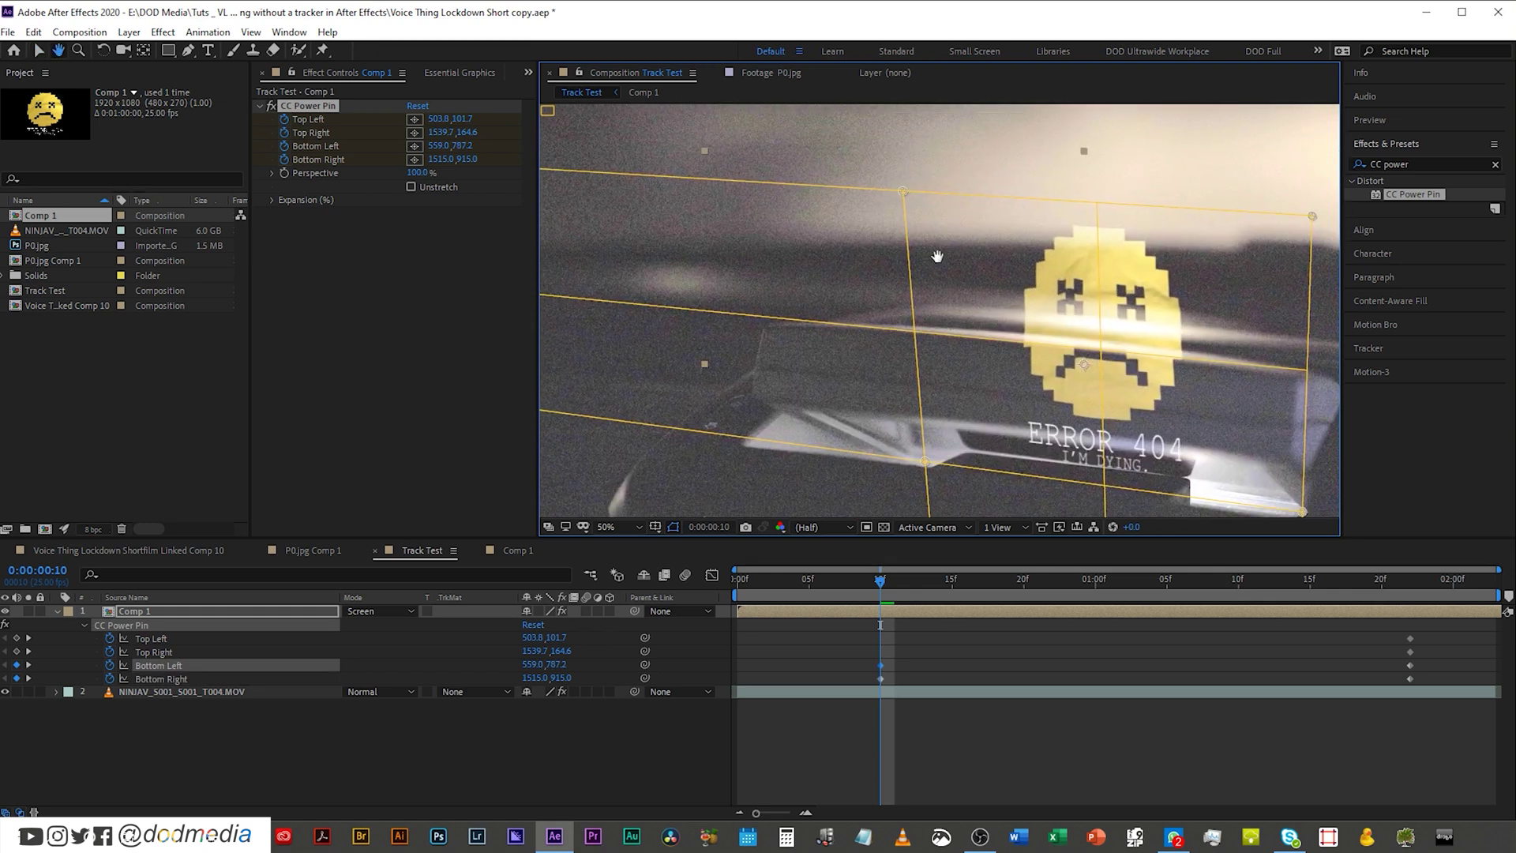
drag(906, 196, 819, 419)
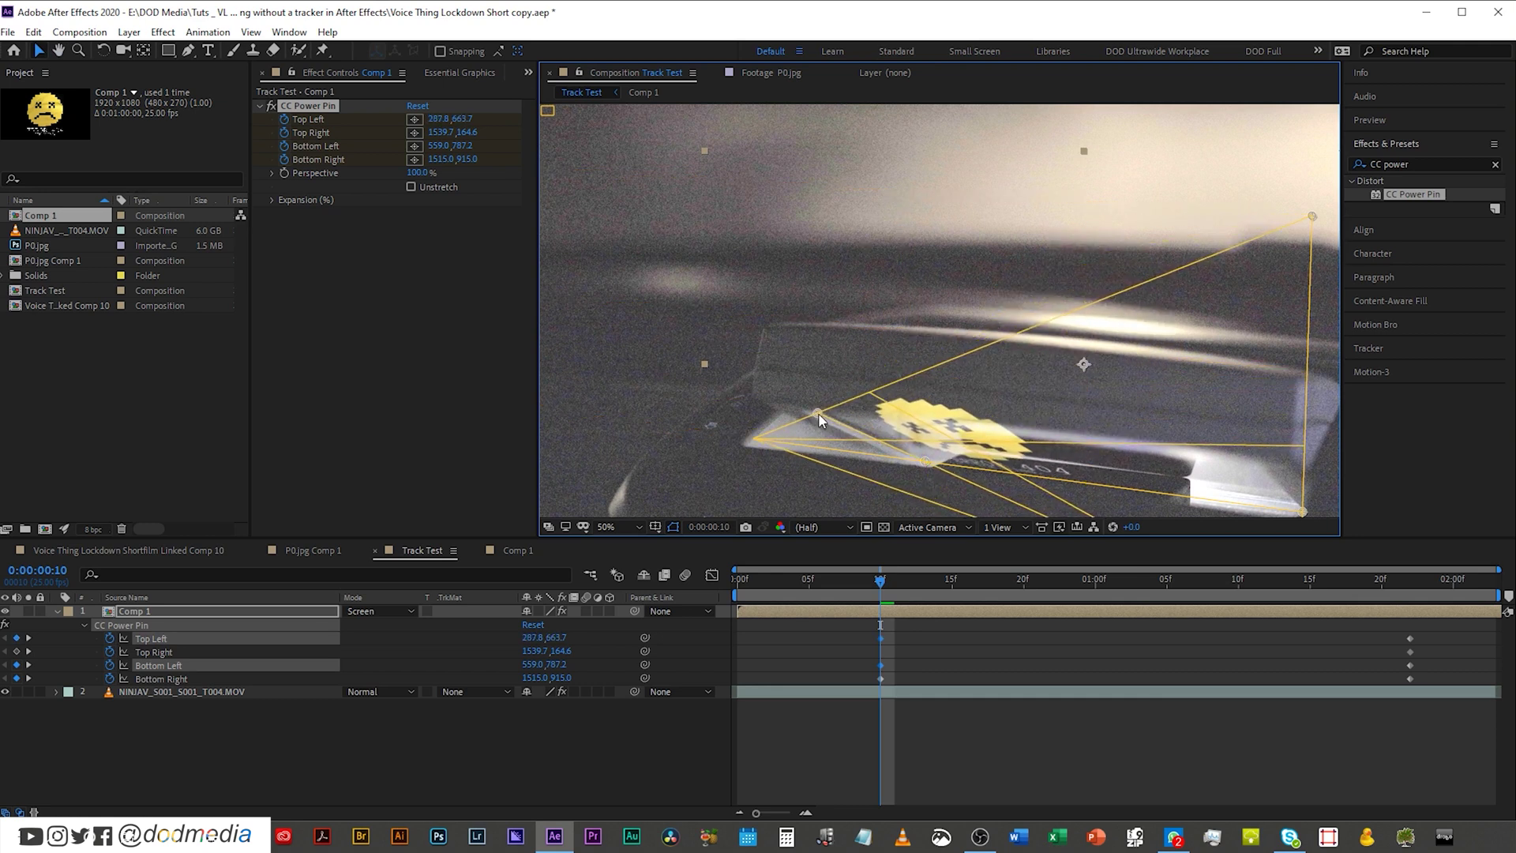
drag(1323, 205, 1085, 401)
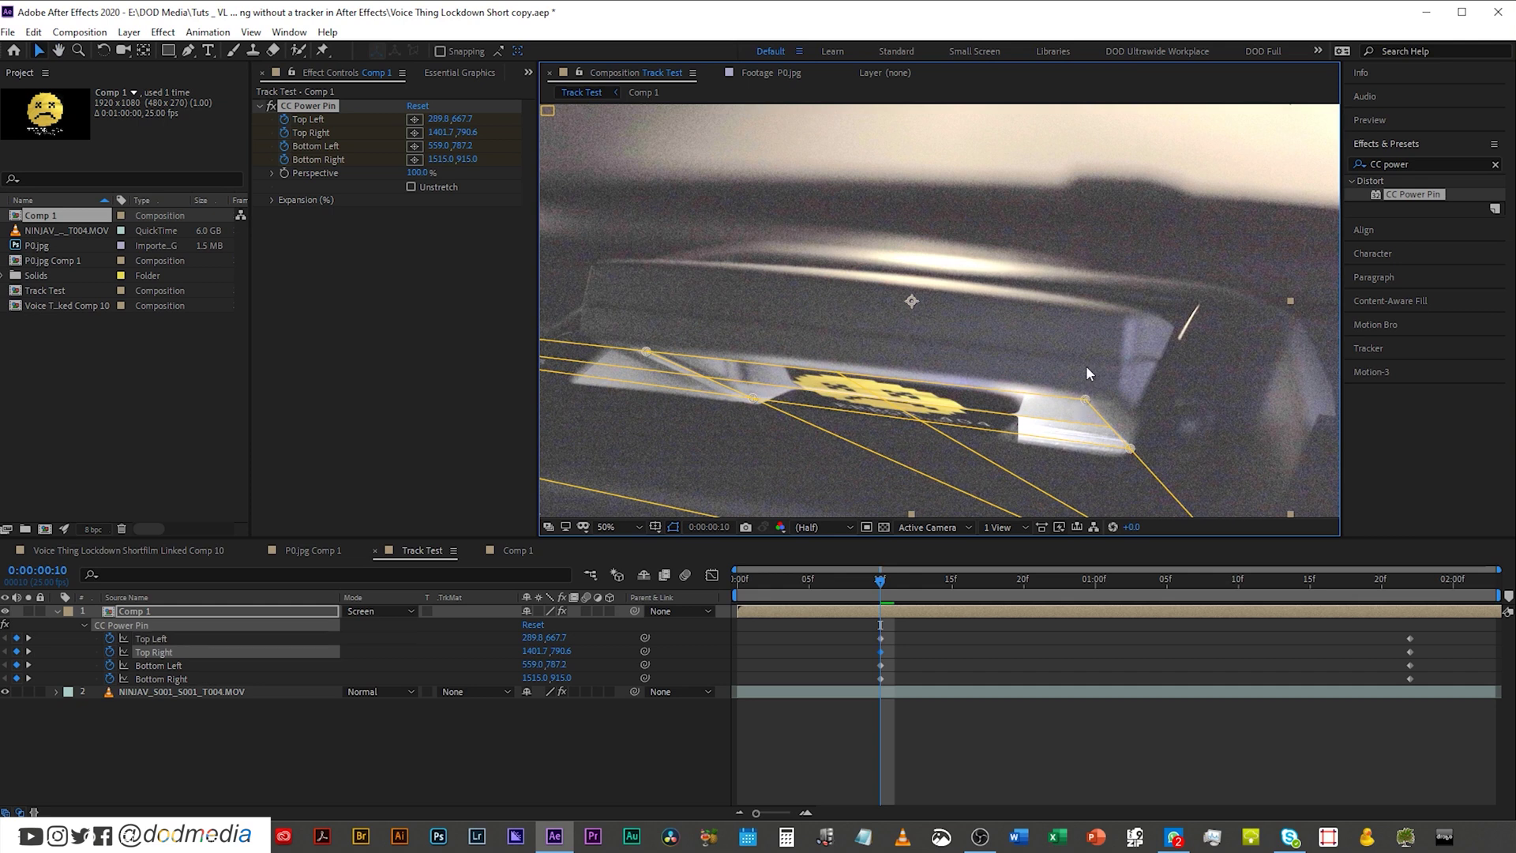
scroll(1087, 367, down, 2)
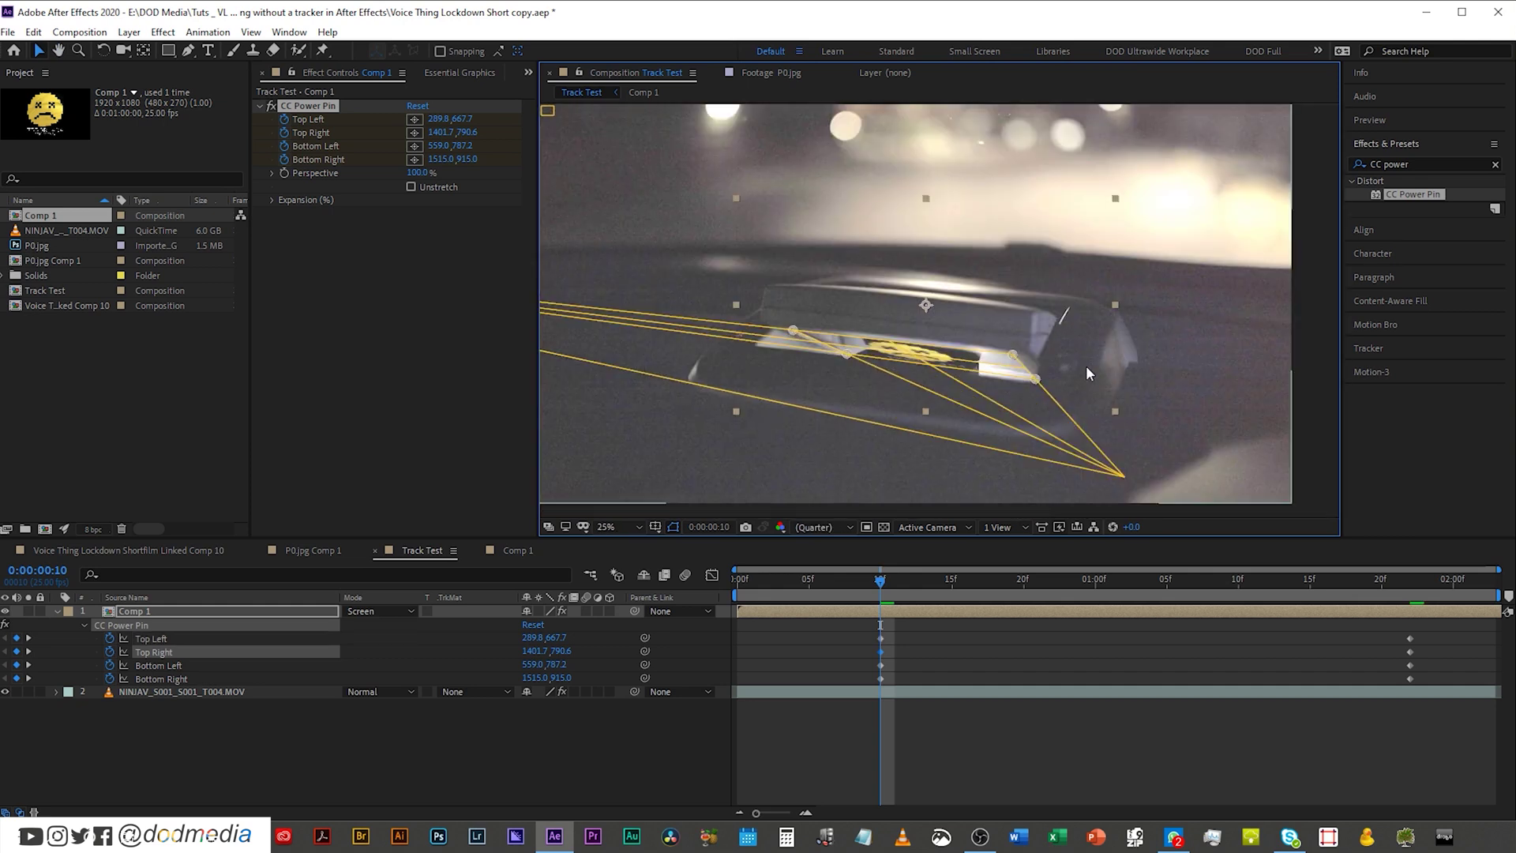
mouse_move(880, 611)
mouse_down()
mouse_move(1137, 612)
mouse_move(886, 612)
mouse_up()
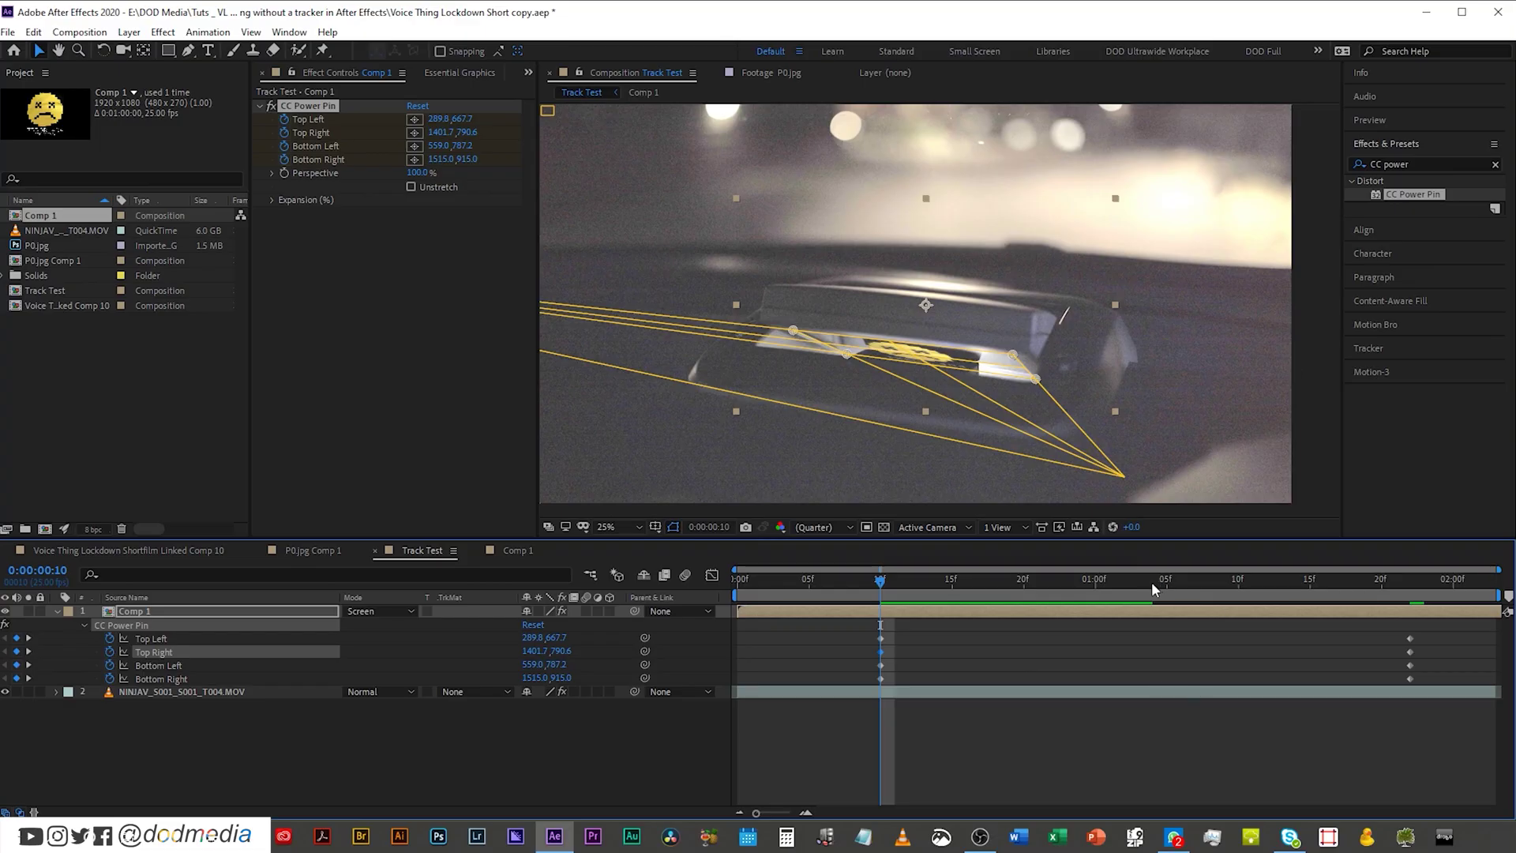
At frame 15, raise the top corner pins and nudge the bottom pins onto the rising display.
click(1152, 580)
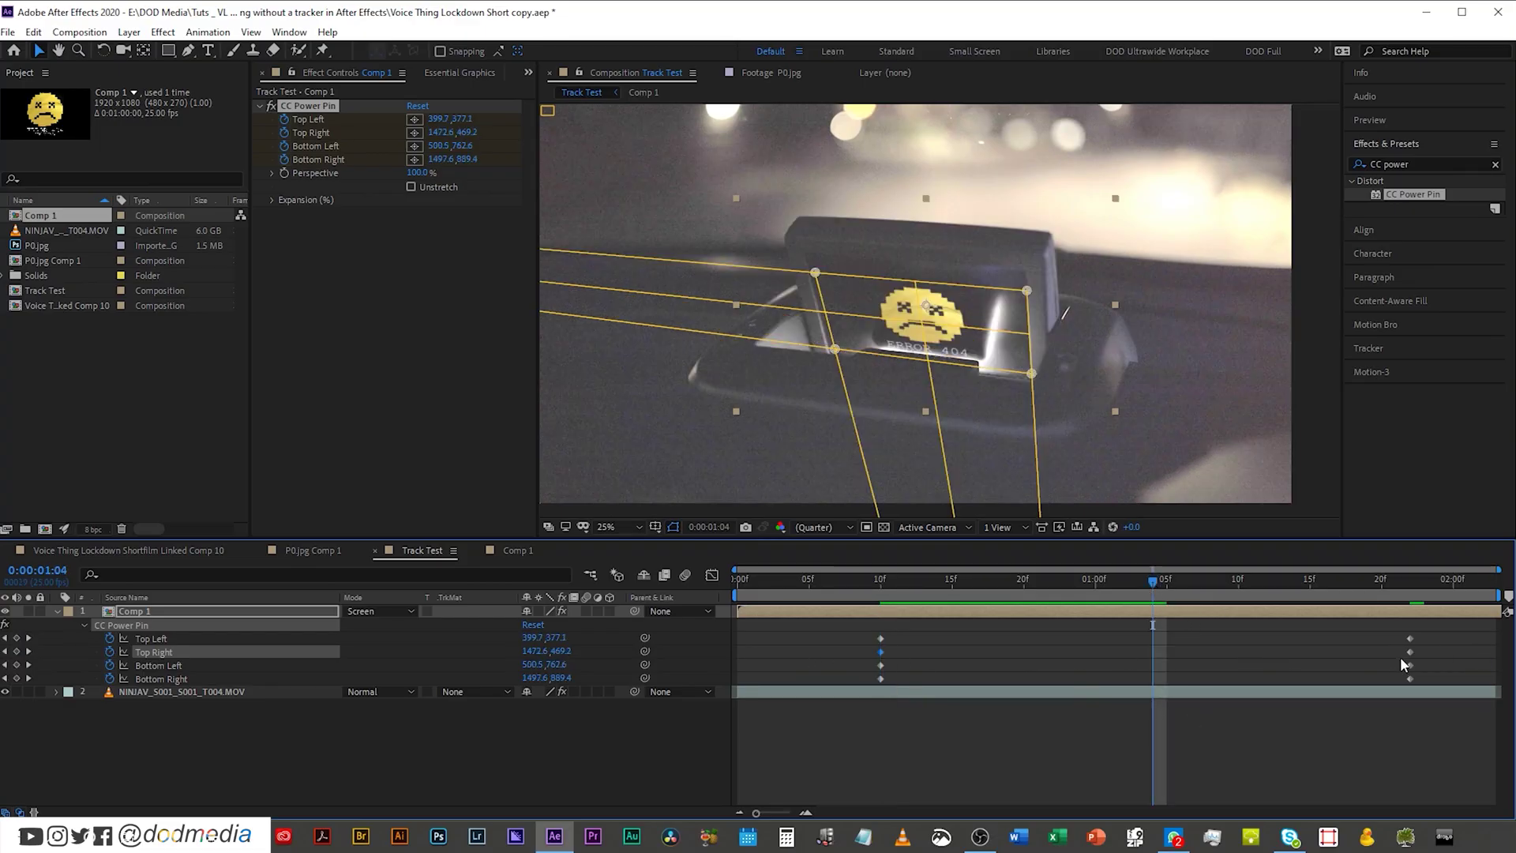
drag(1025, 291, 1023, 267)
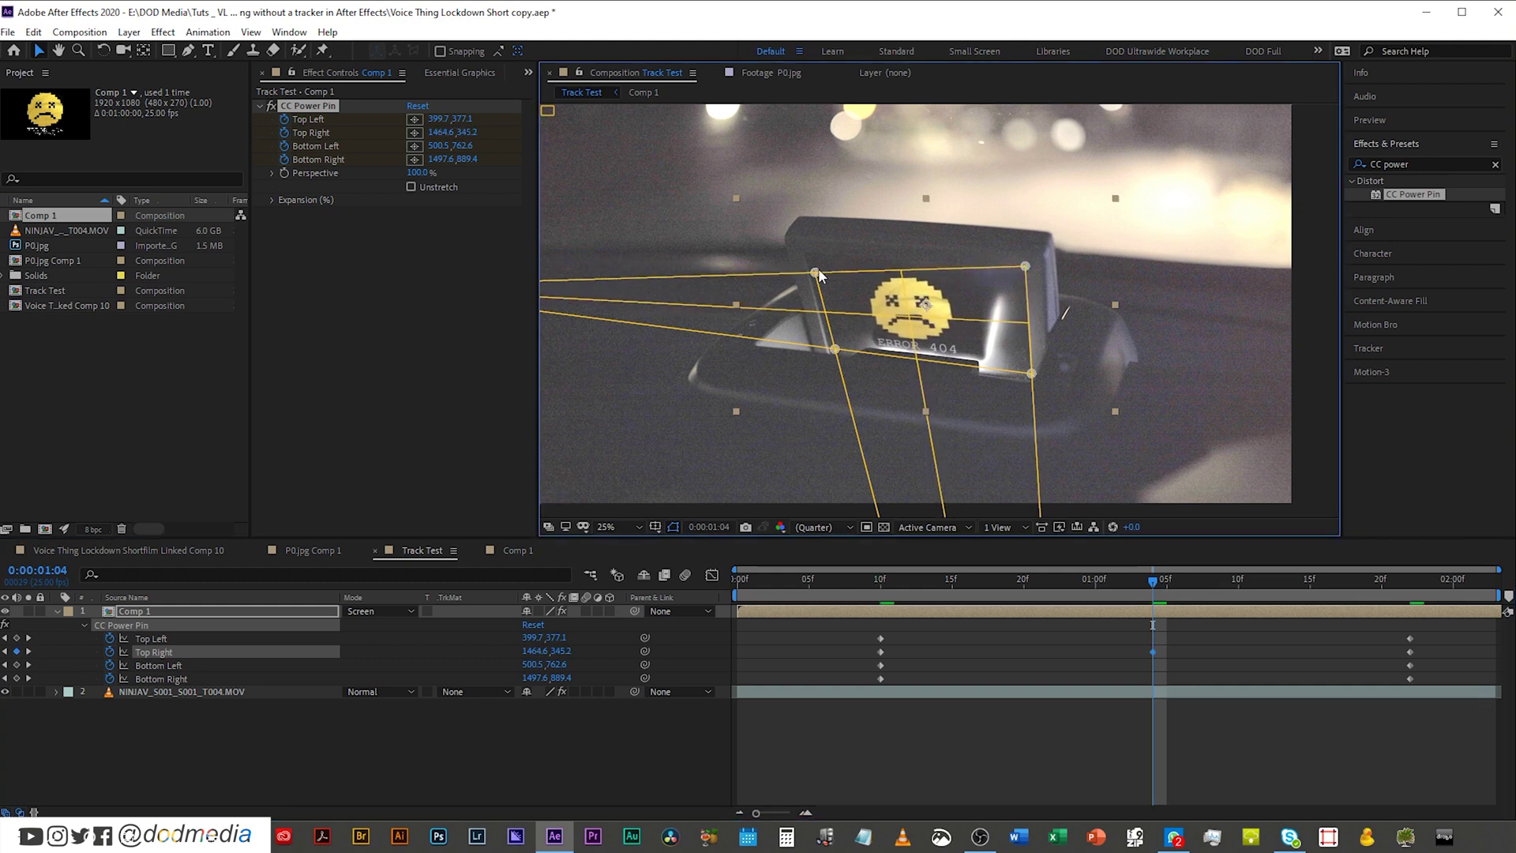
drag(814, 274, 806, 251)
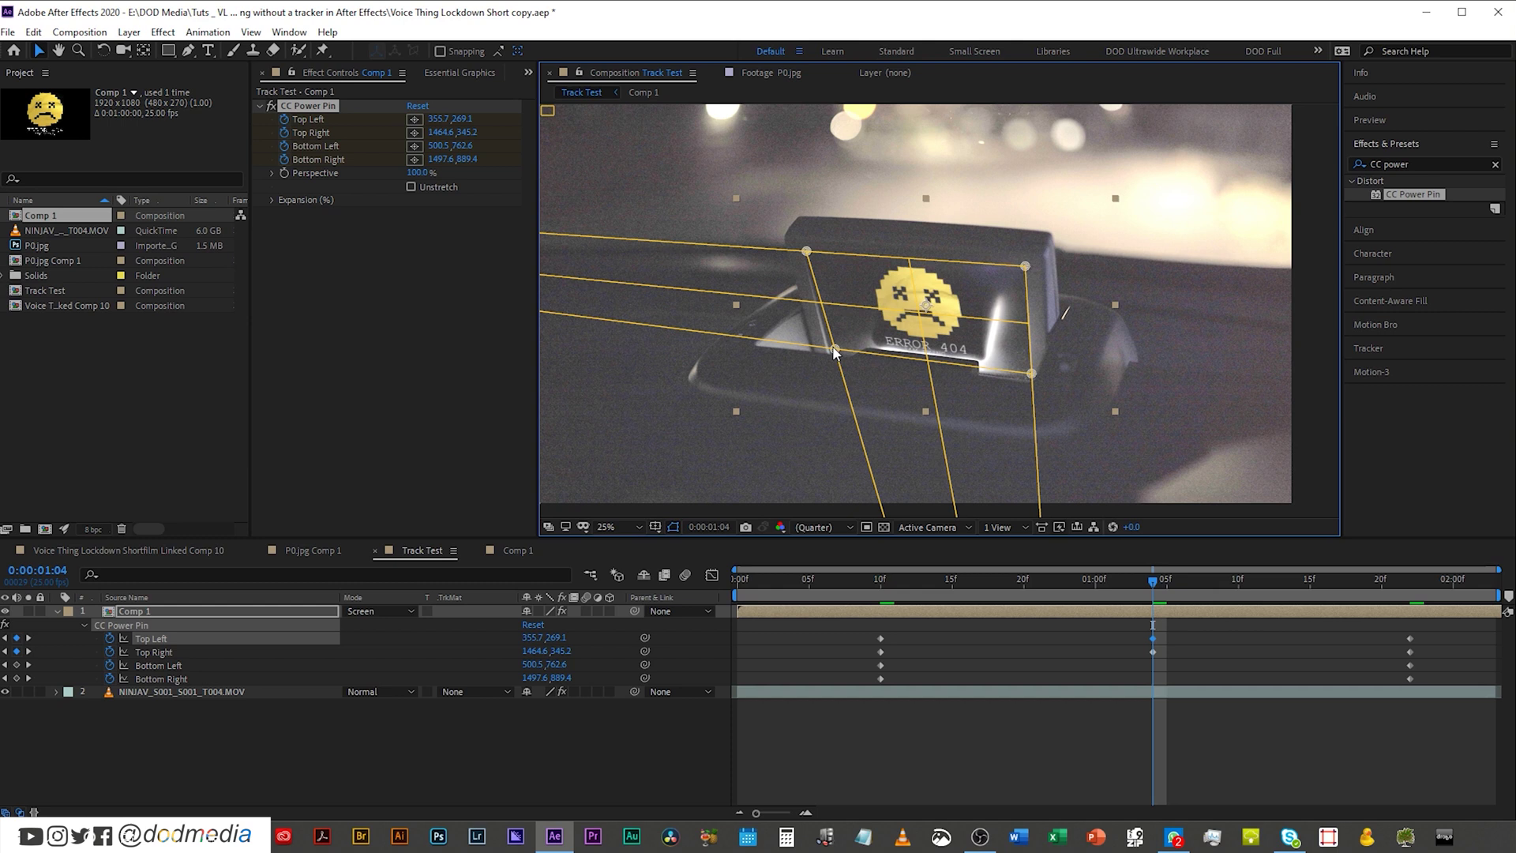
drag(835, 350, 830, 356)
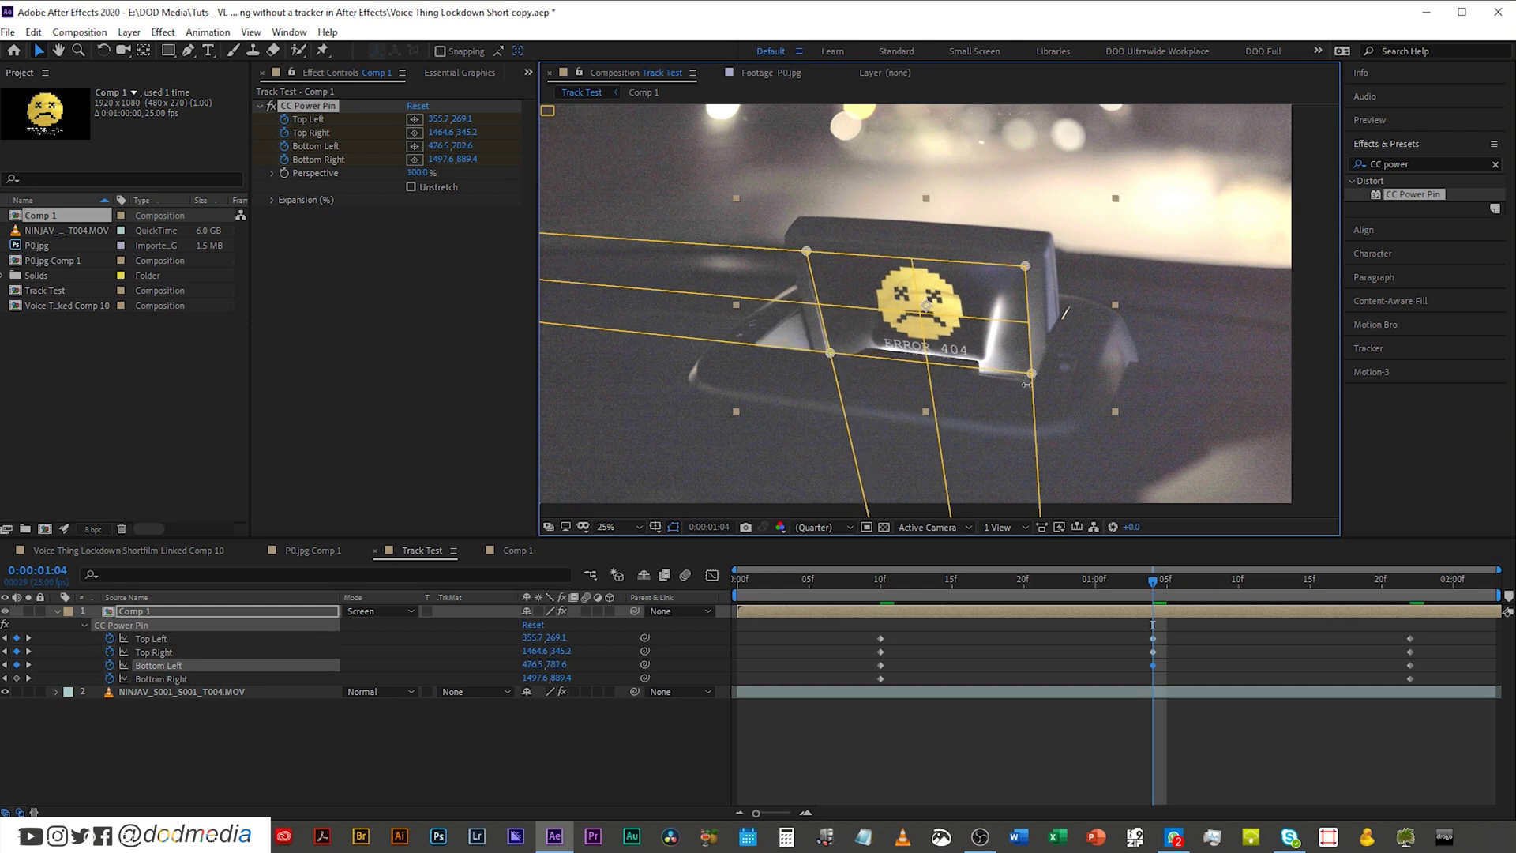
drag(1030, 374, 1031, 378)
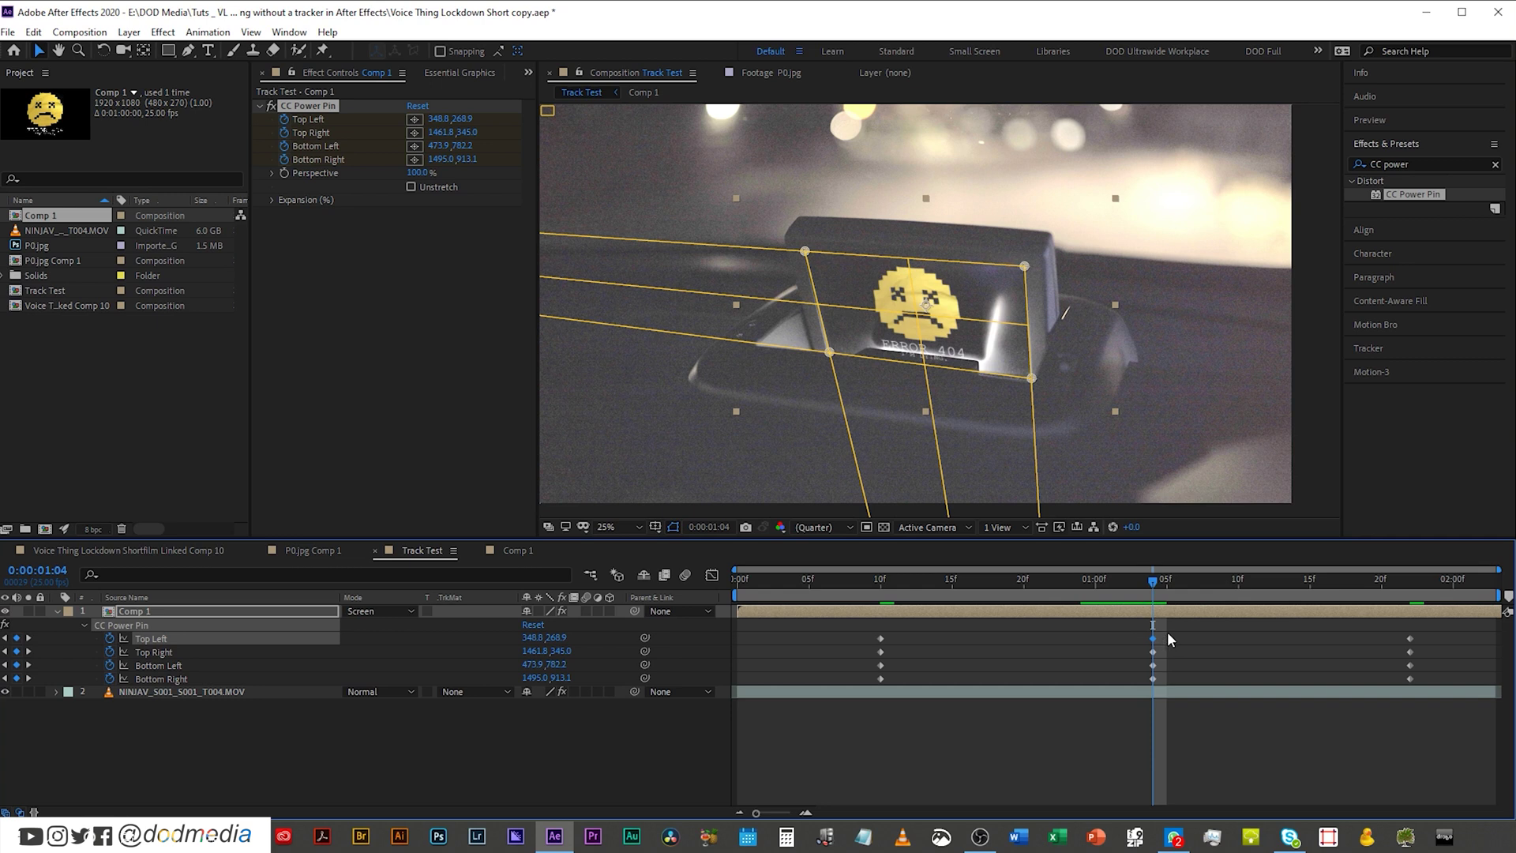
At frame 20, realign all four corner pins with the screen's edges.
click(1026, 577)
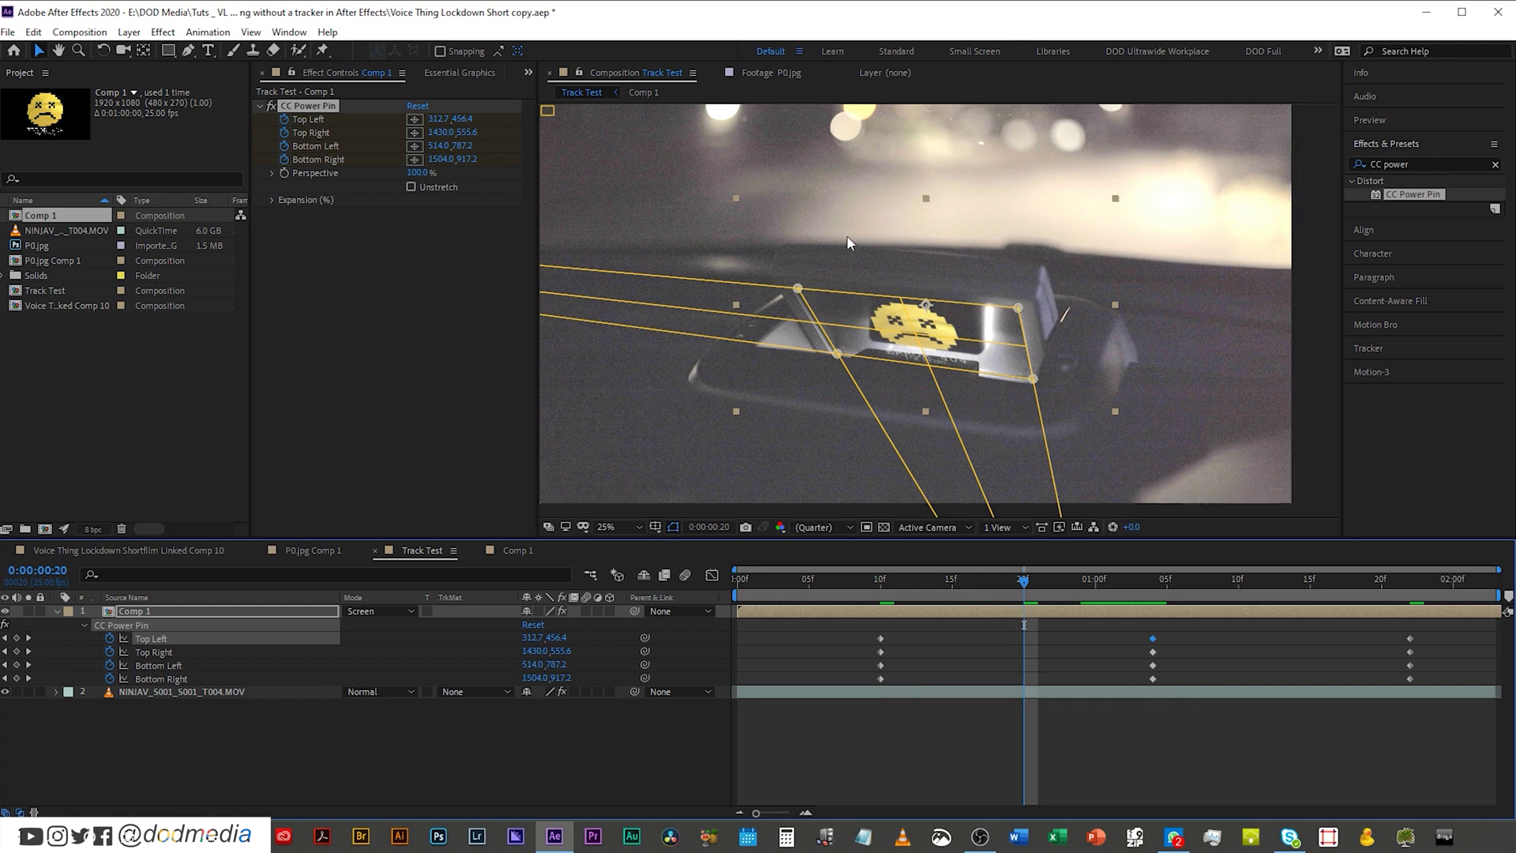
drag(799, 289, 794, 286)
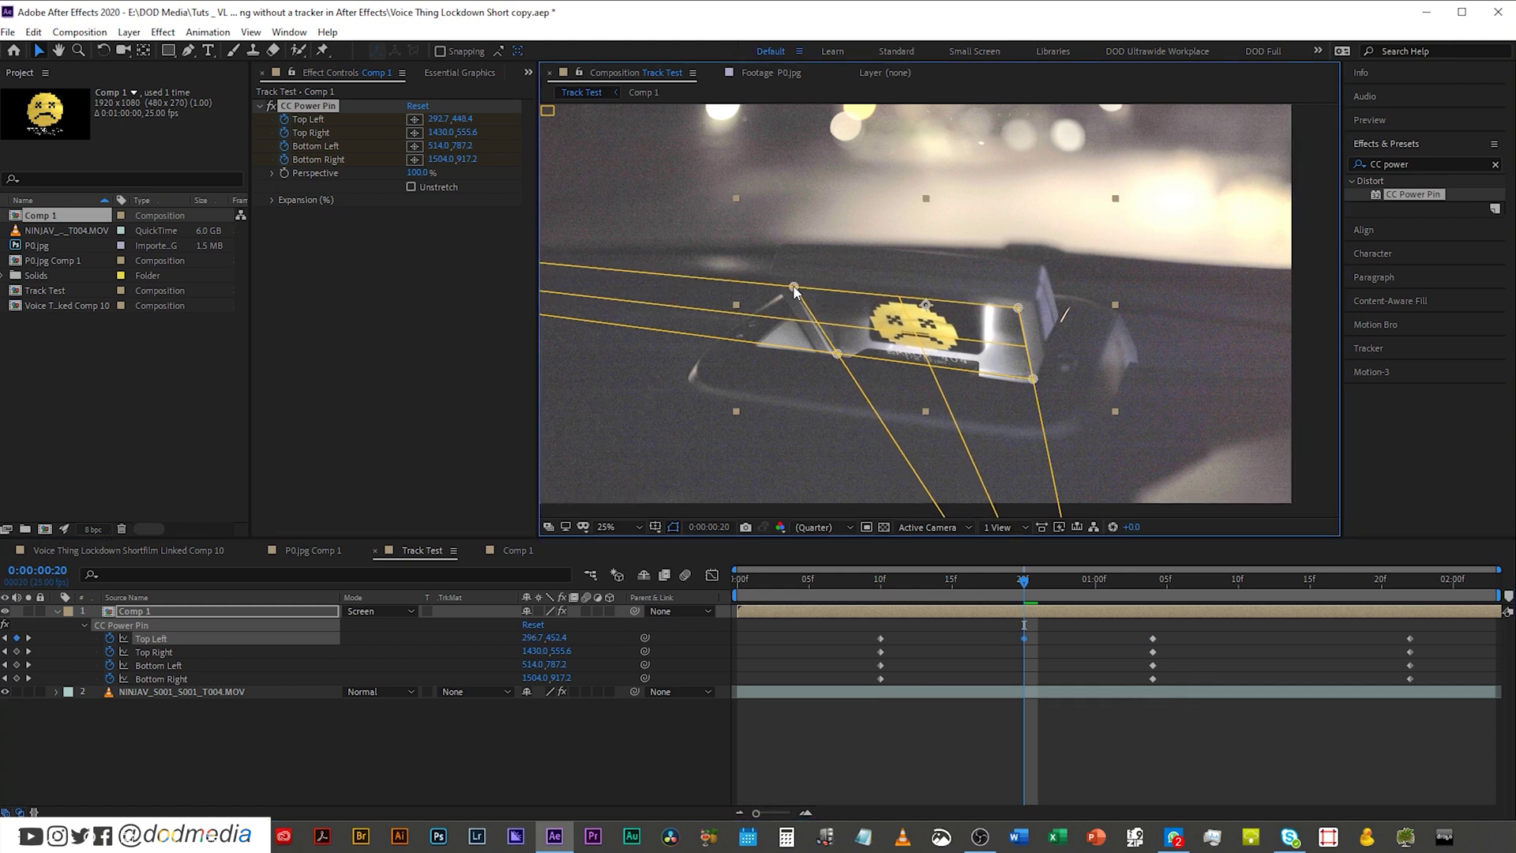
drag(837, 353, 835, 356)
drag(1032, 380, 1032, 383)
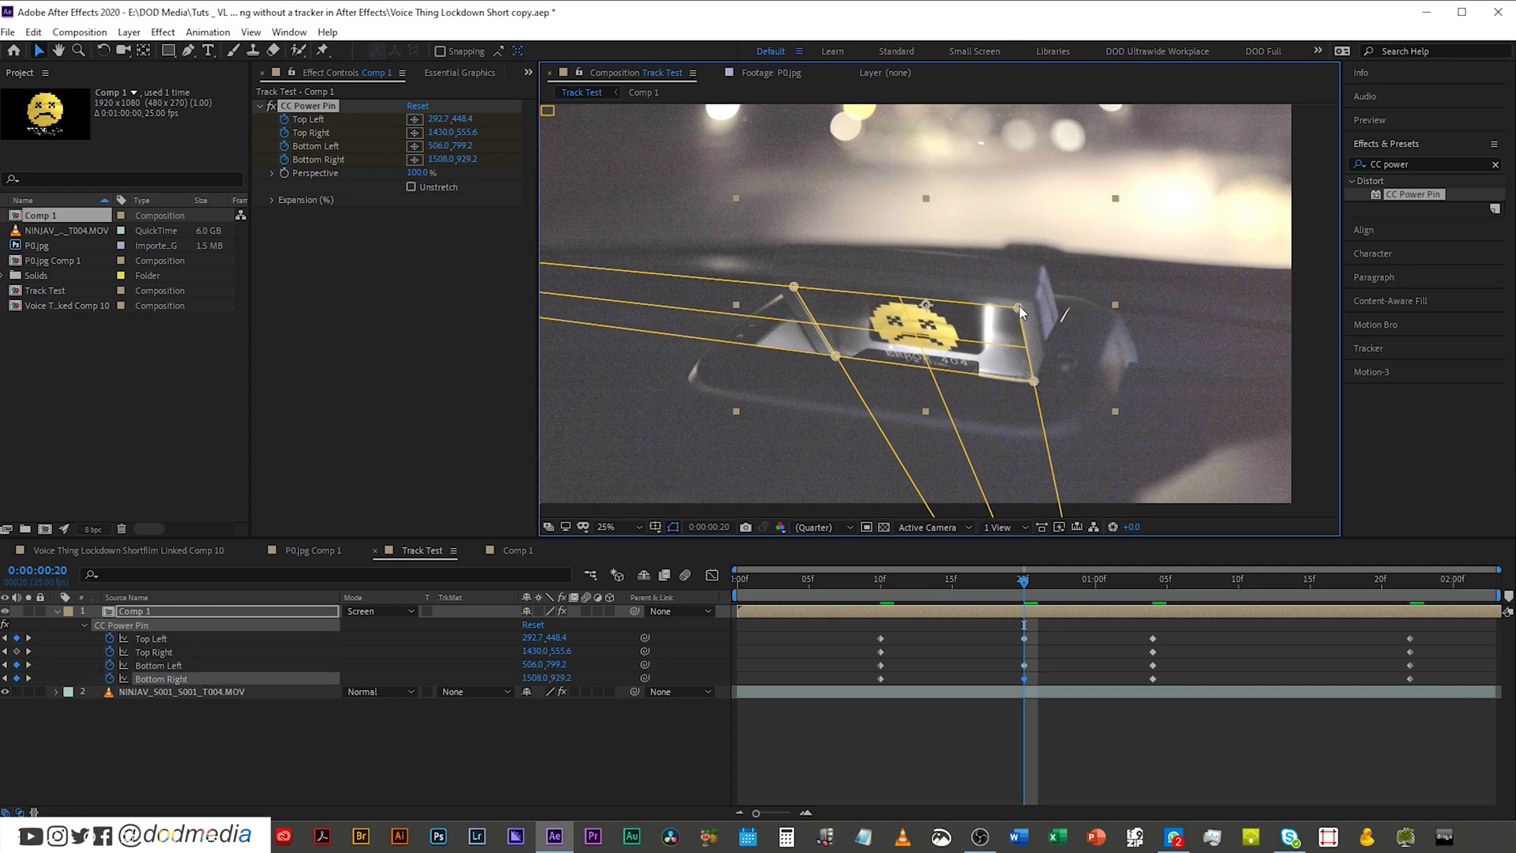
drag(1018, 309, 1017, 307)
Recheck frame 15, shift the left edge to fit, and scrub through frame 20 to verify.
drag(1024, 581, 953, 590)
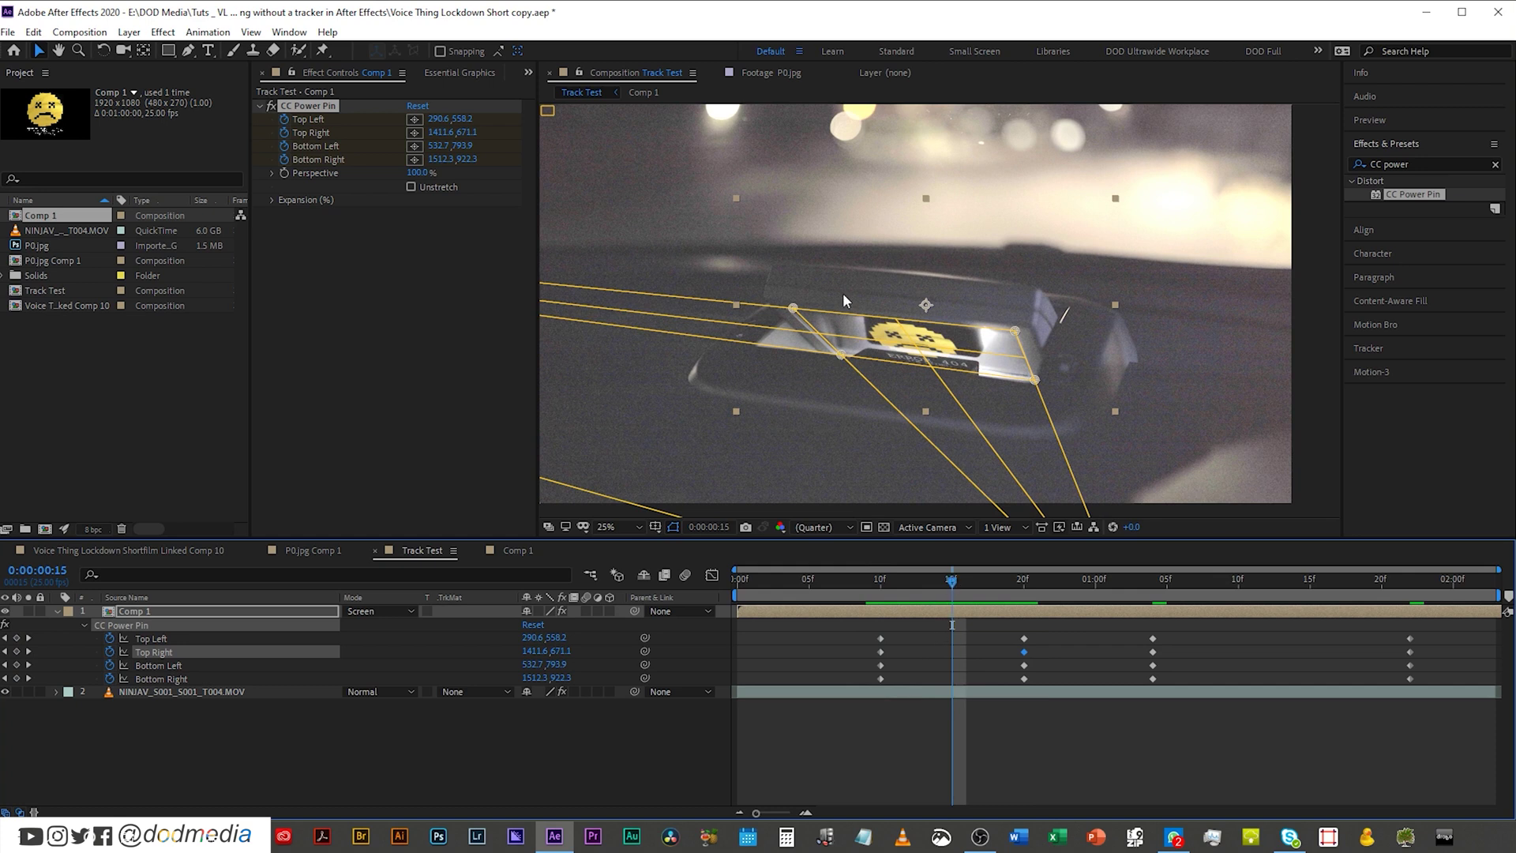
drag(811, 326, 808, 324)
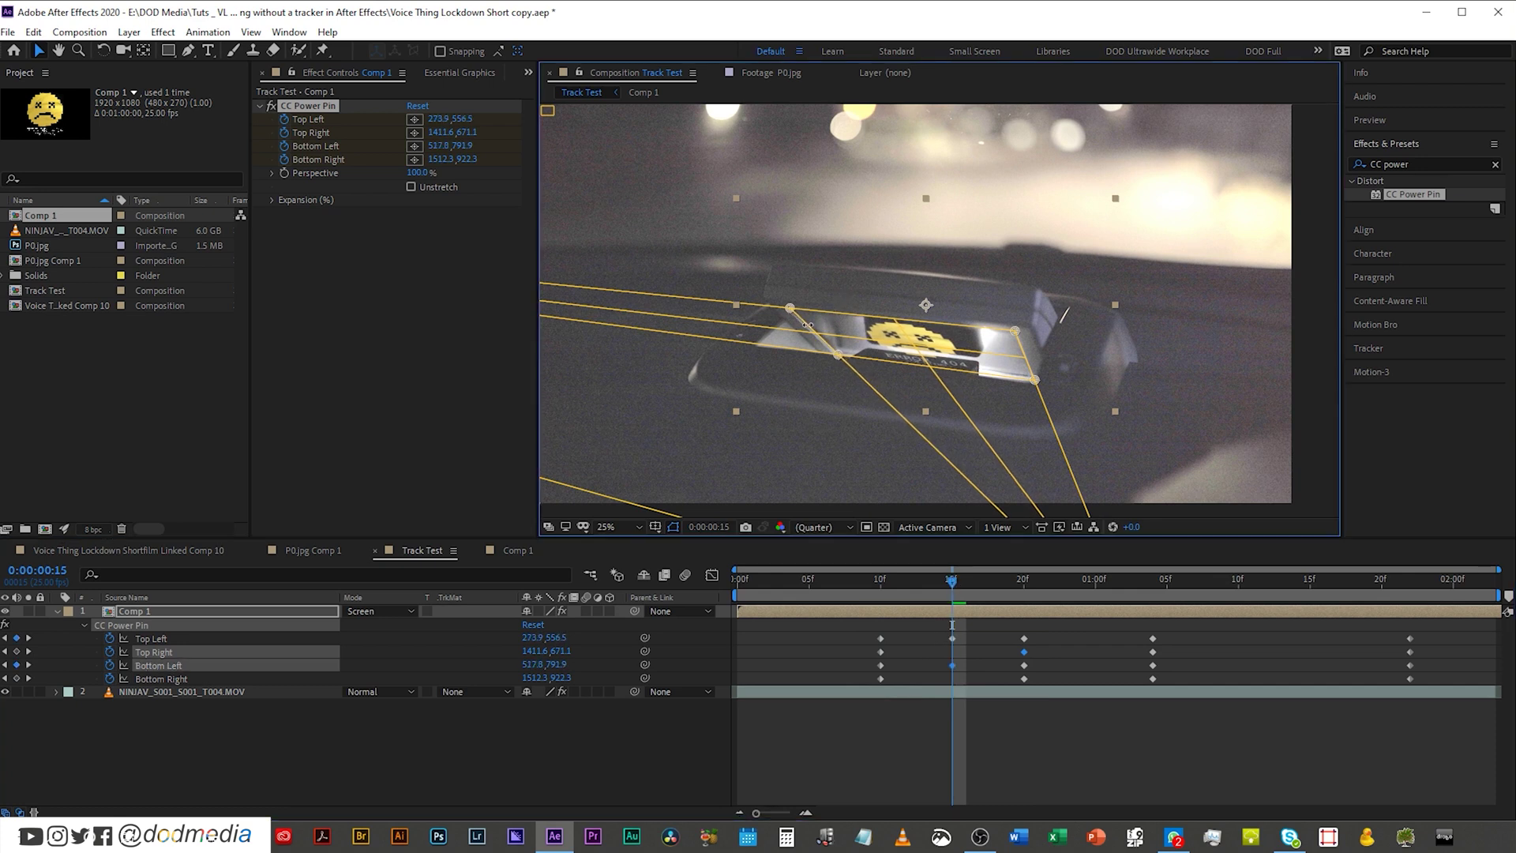
click(922, 582)
drag(924, 584, 1093, 597)
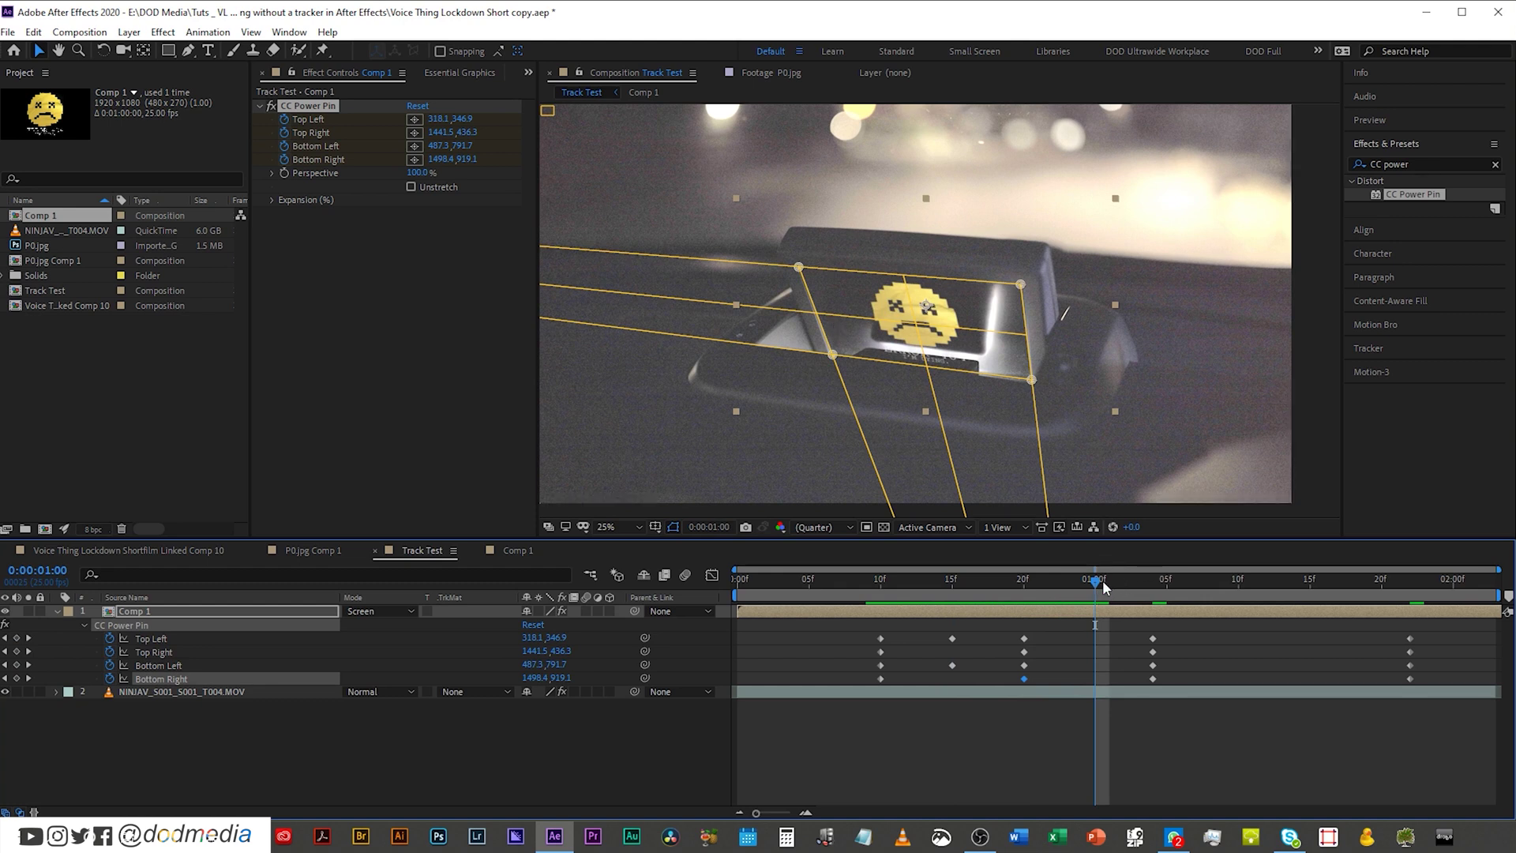
Between 1:09 and 1:18, raise the top corners and lower the bottom corners onto the screen edges.
drag(1103, 586, 1282, 595)
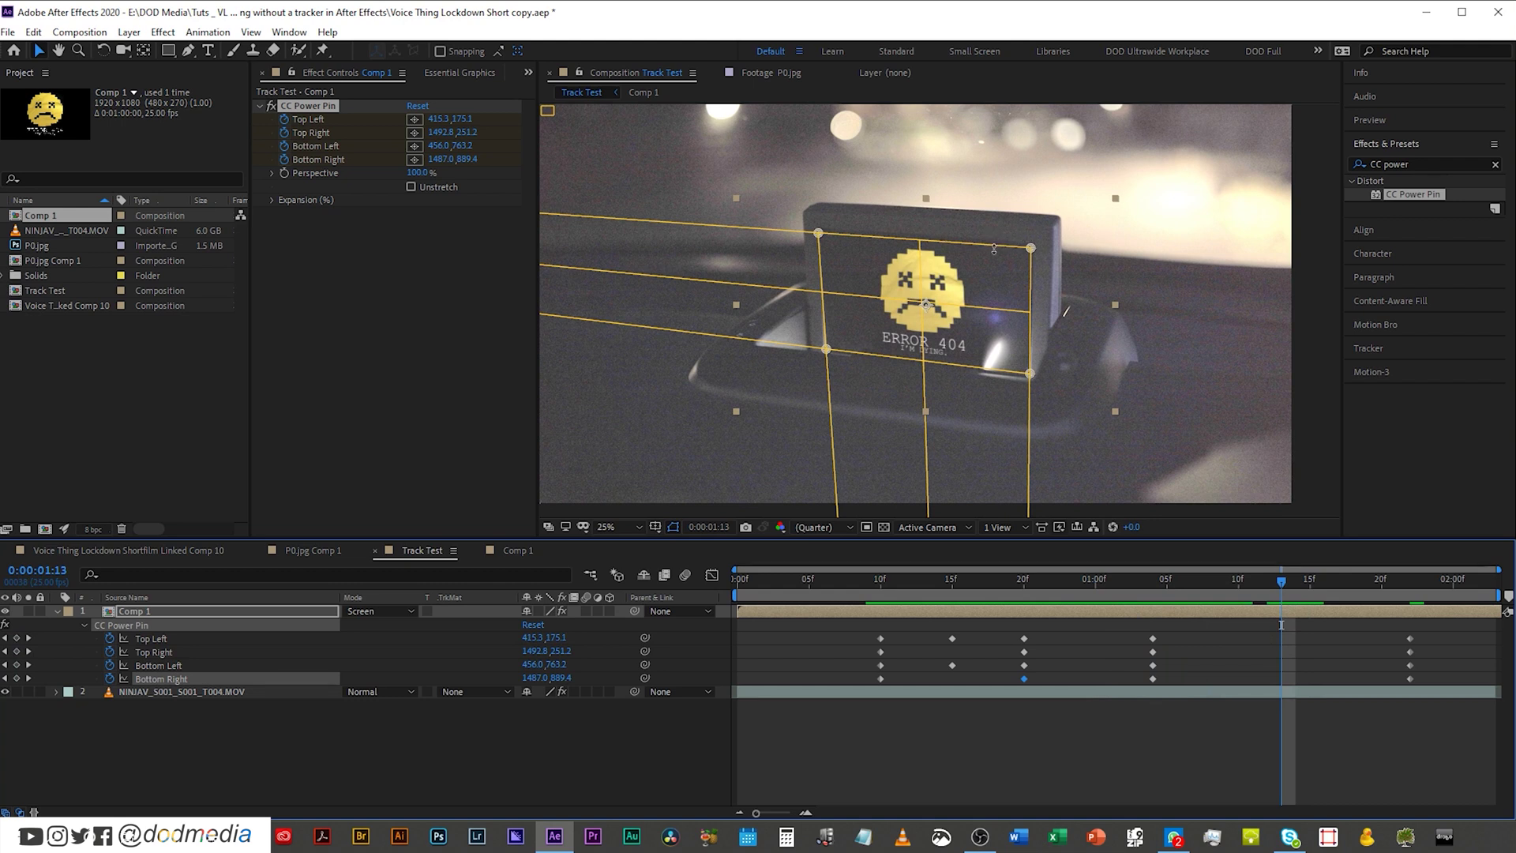
drag(1031, 248, 1035, 249)
drag(1002, 369, 1003, 374)
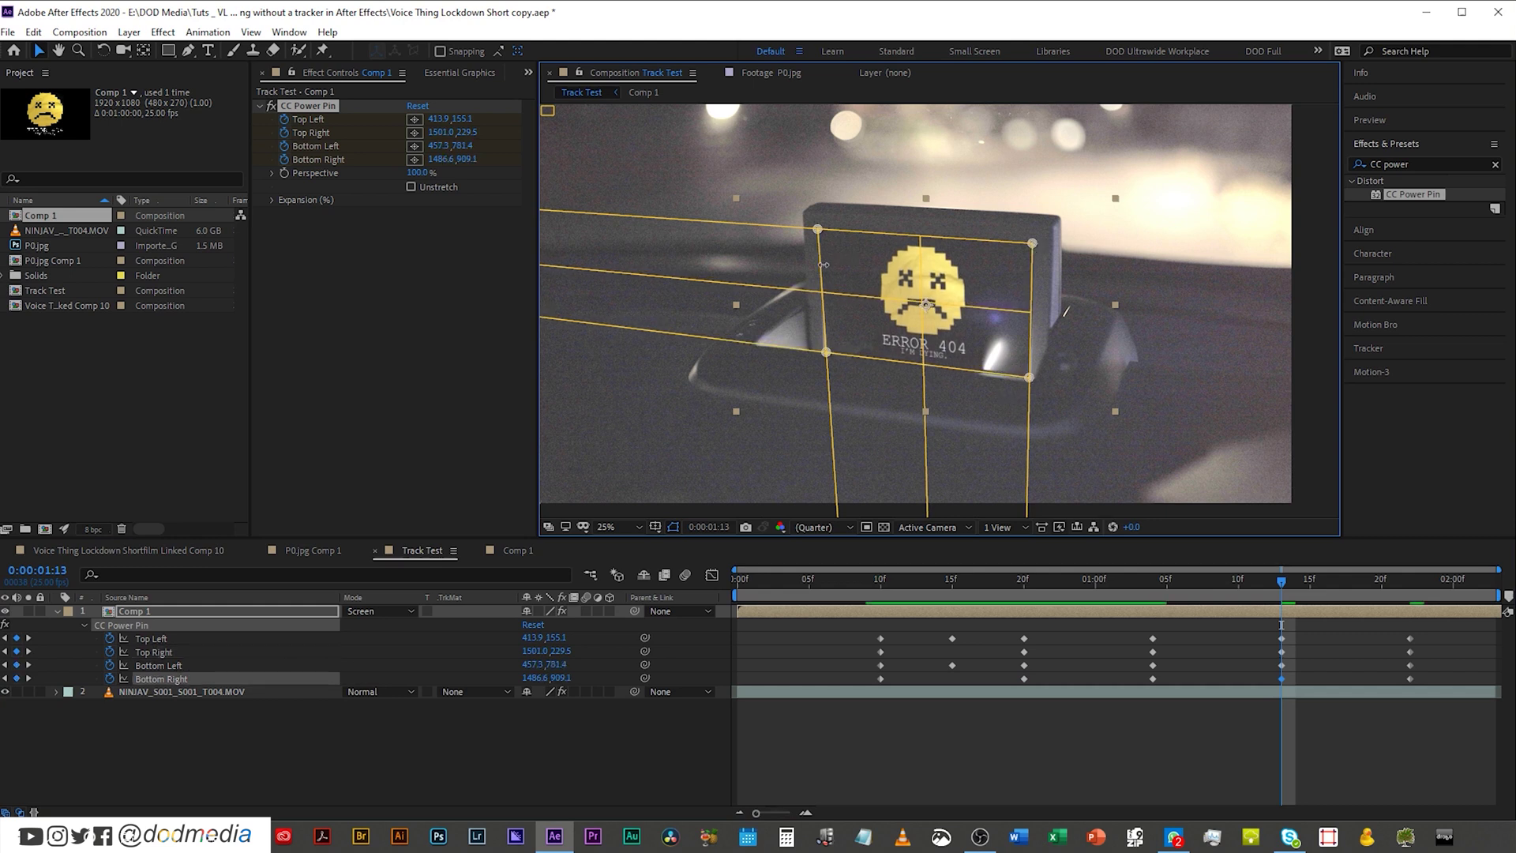
click(1221, 579)
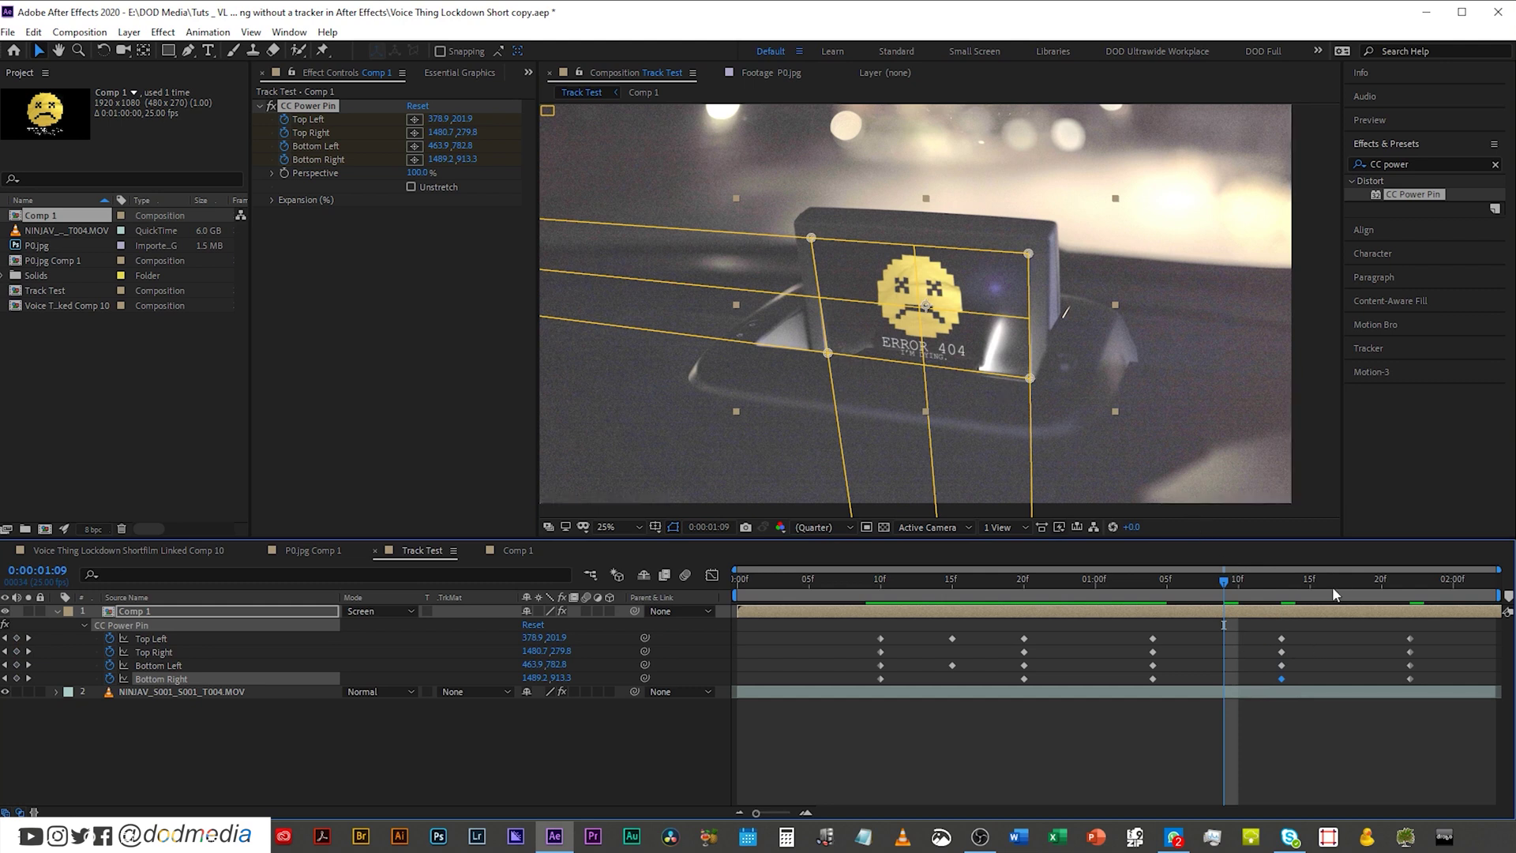
click(1352, 587)
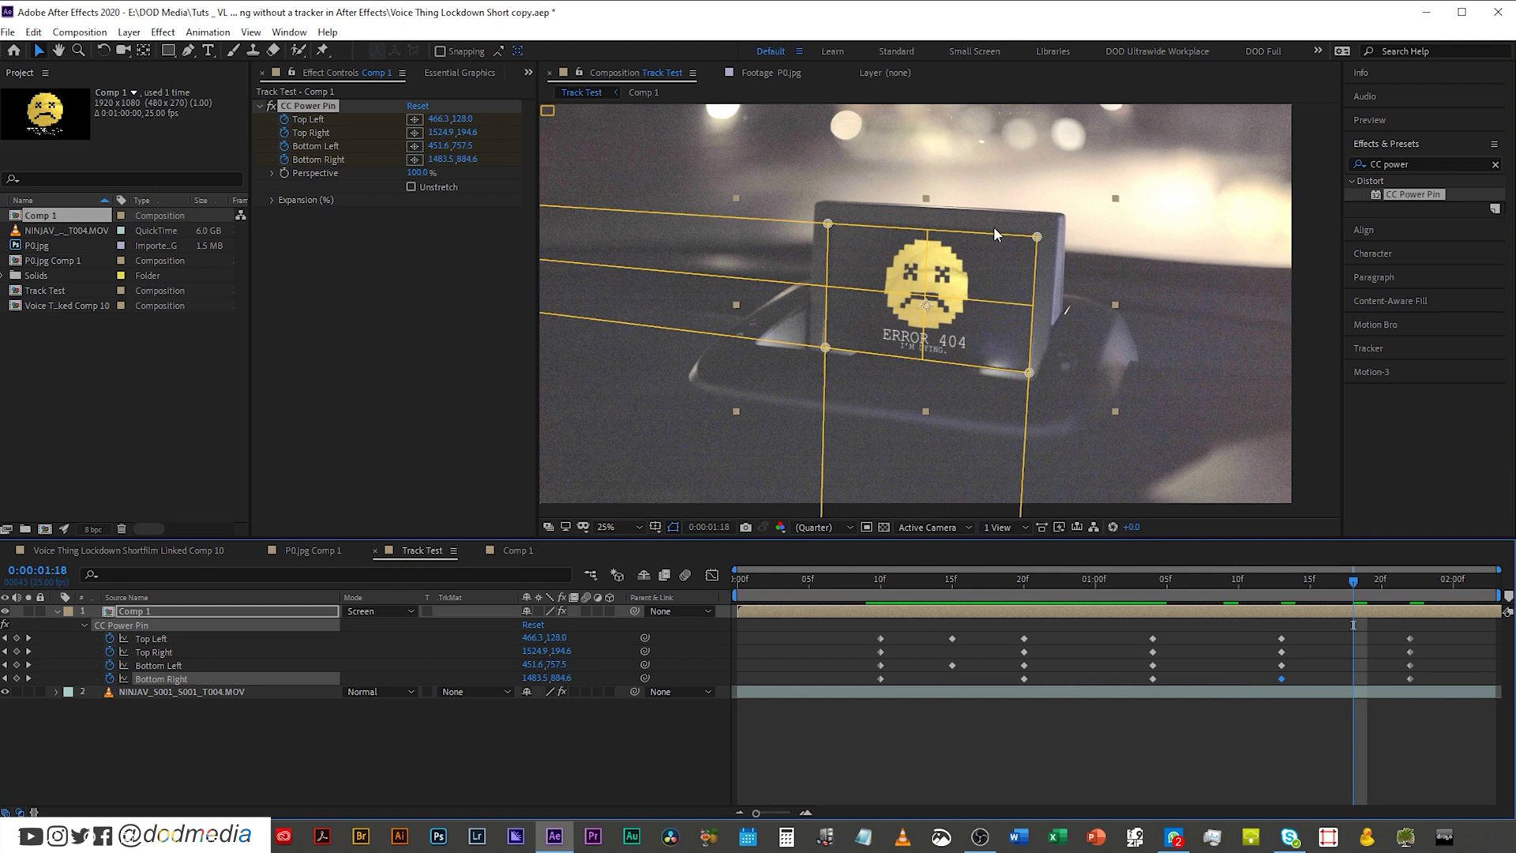
drag(994, 235, 994, 232)
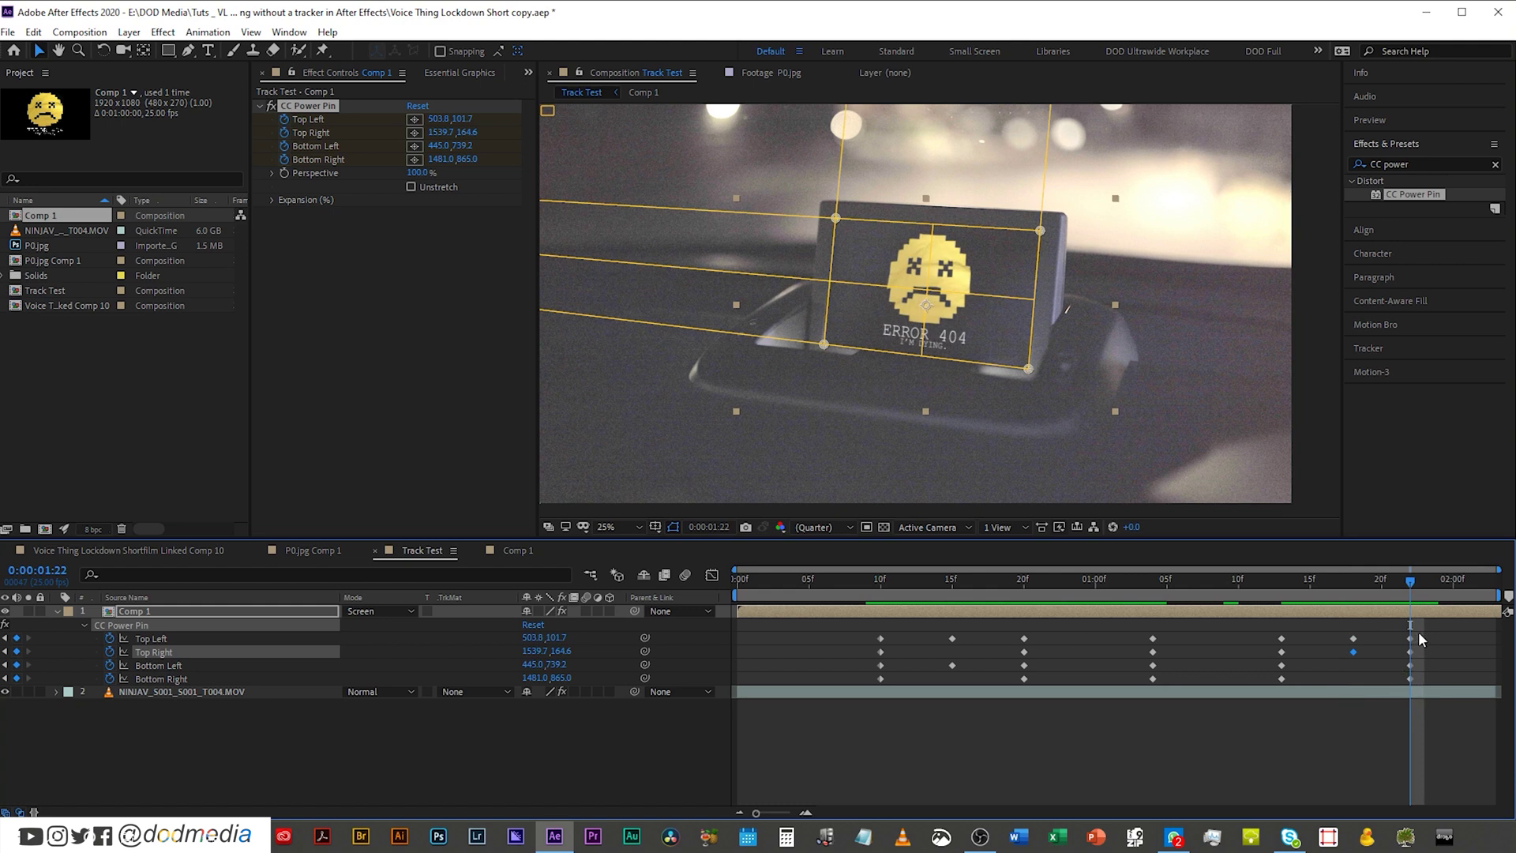
Apply Easy Ease to the four corner keyframes at 1:22 and preview from an early frame.
drag(1418, 632, 1405, 682)
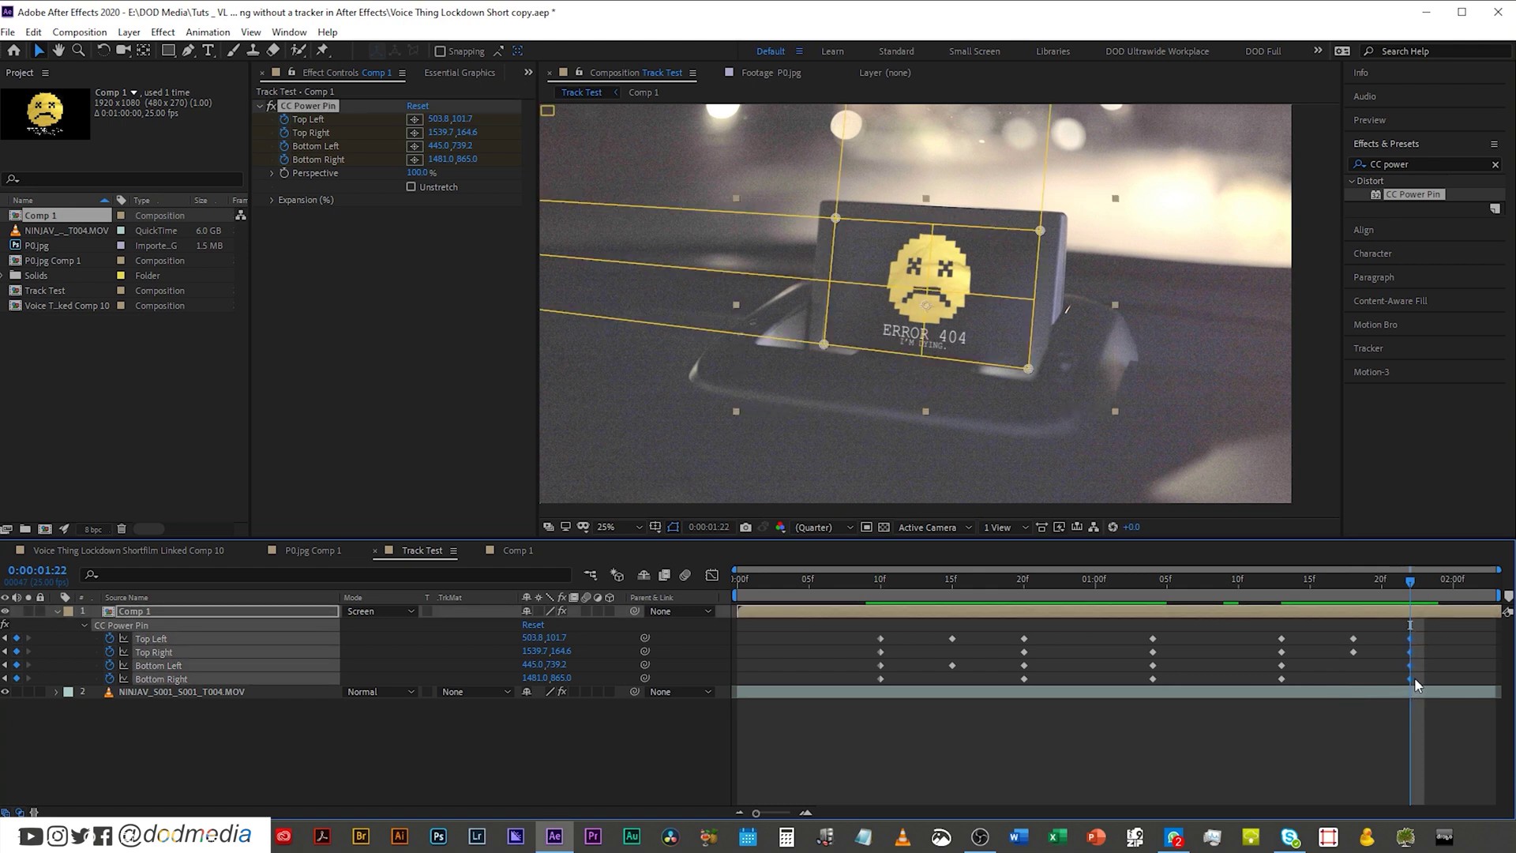
right_click(1410, 678)
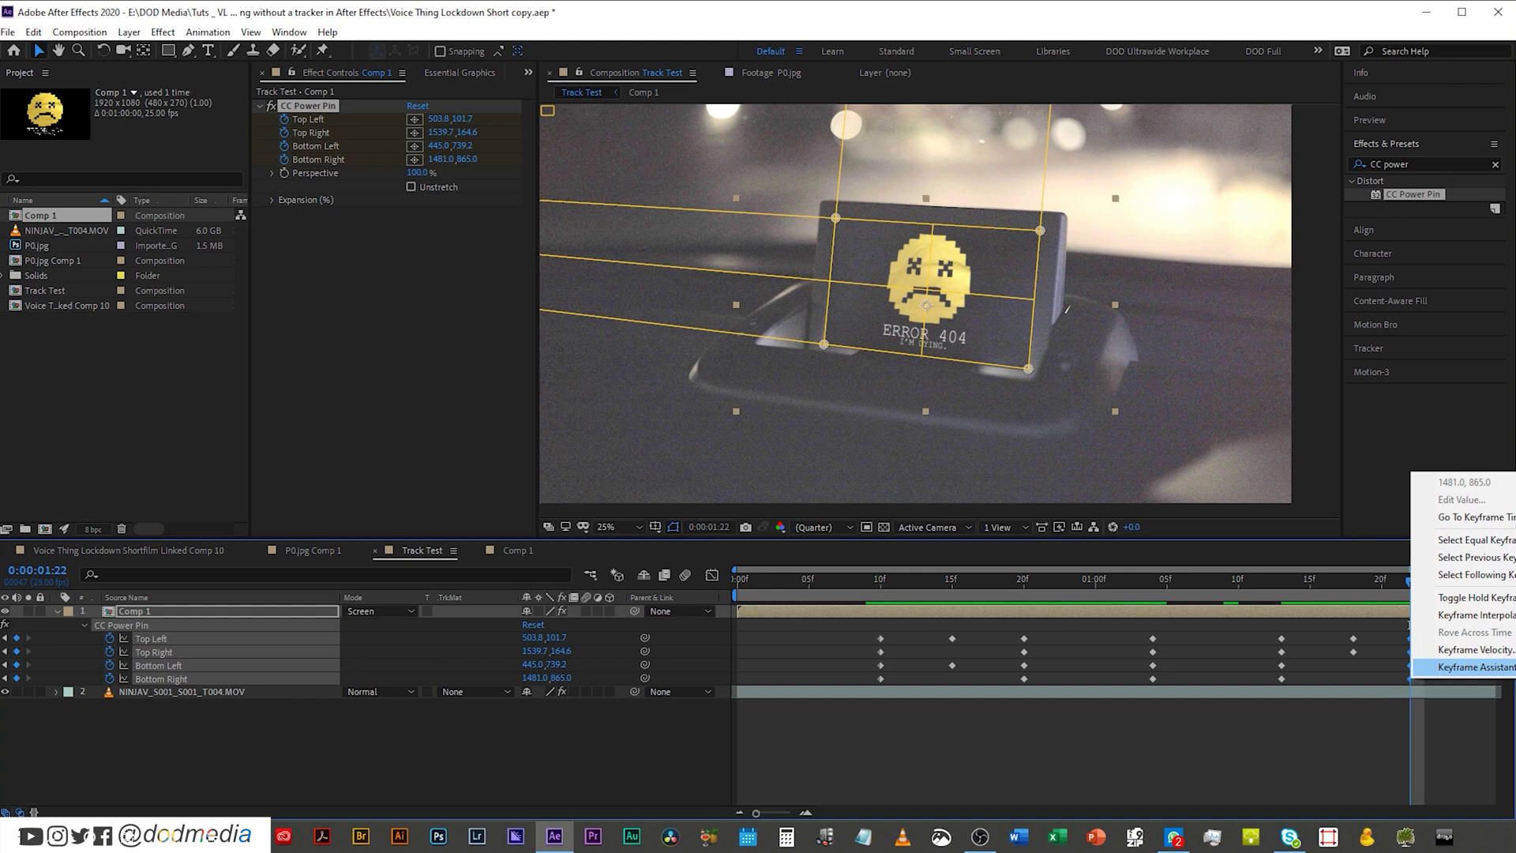
click(1504, 667)
click(1273, 614)
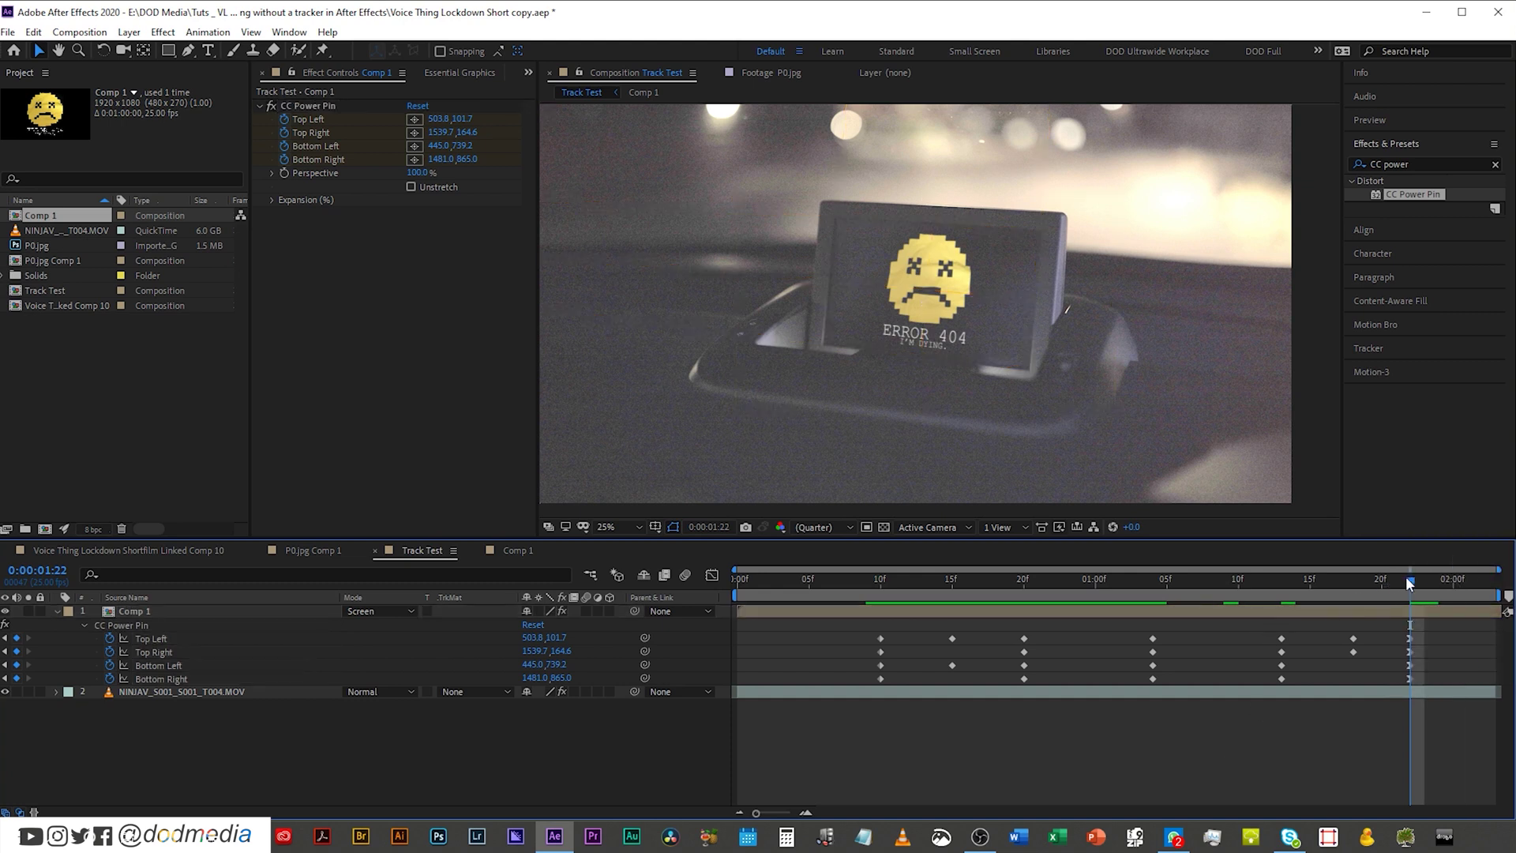
drag(1403, 581, 800, 619)
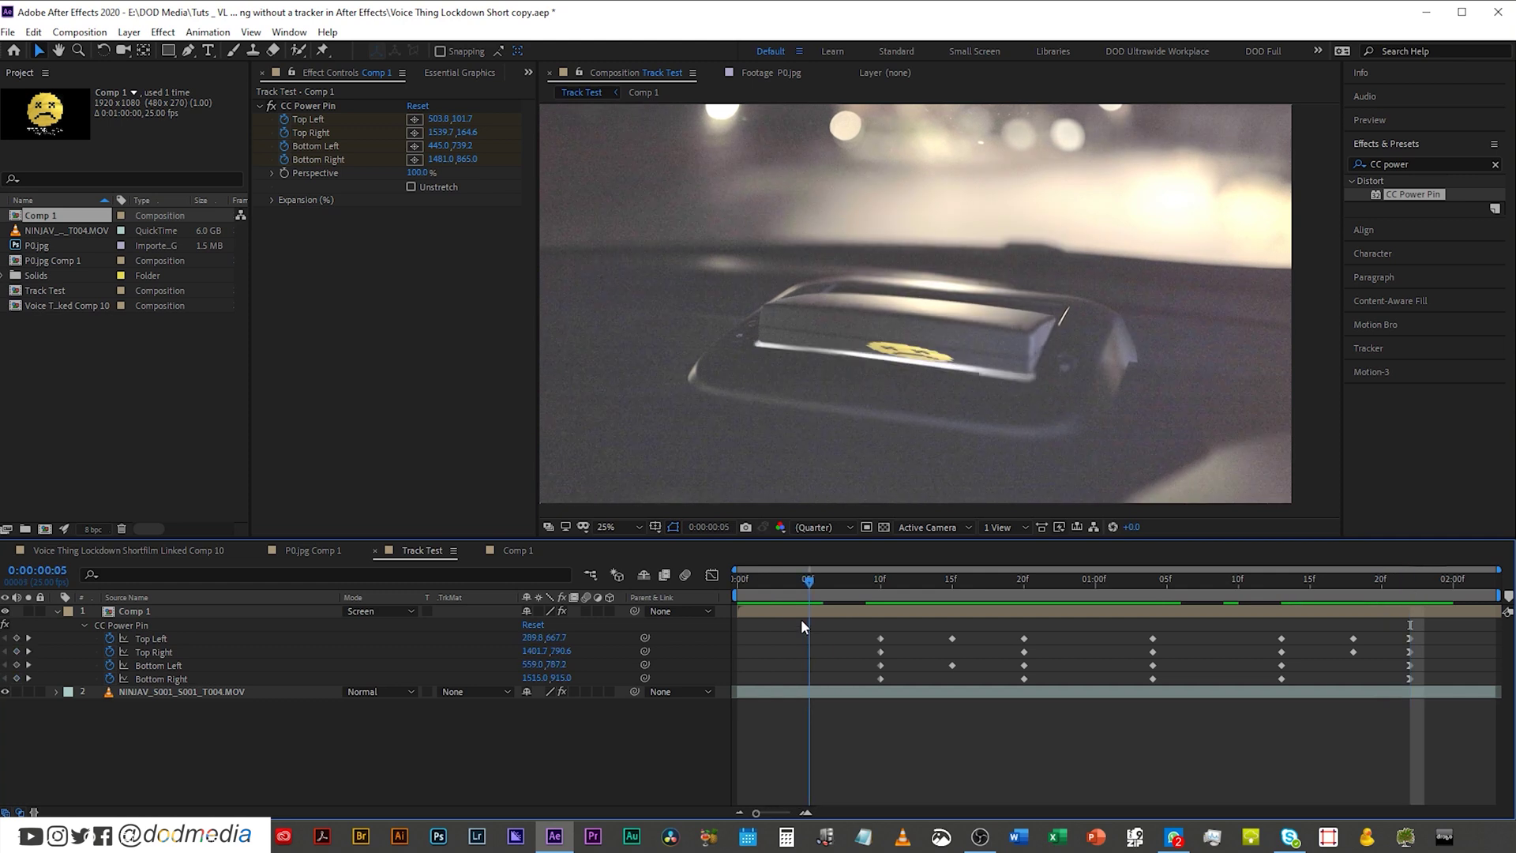
key(space)
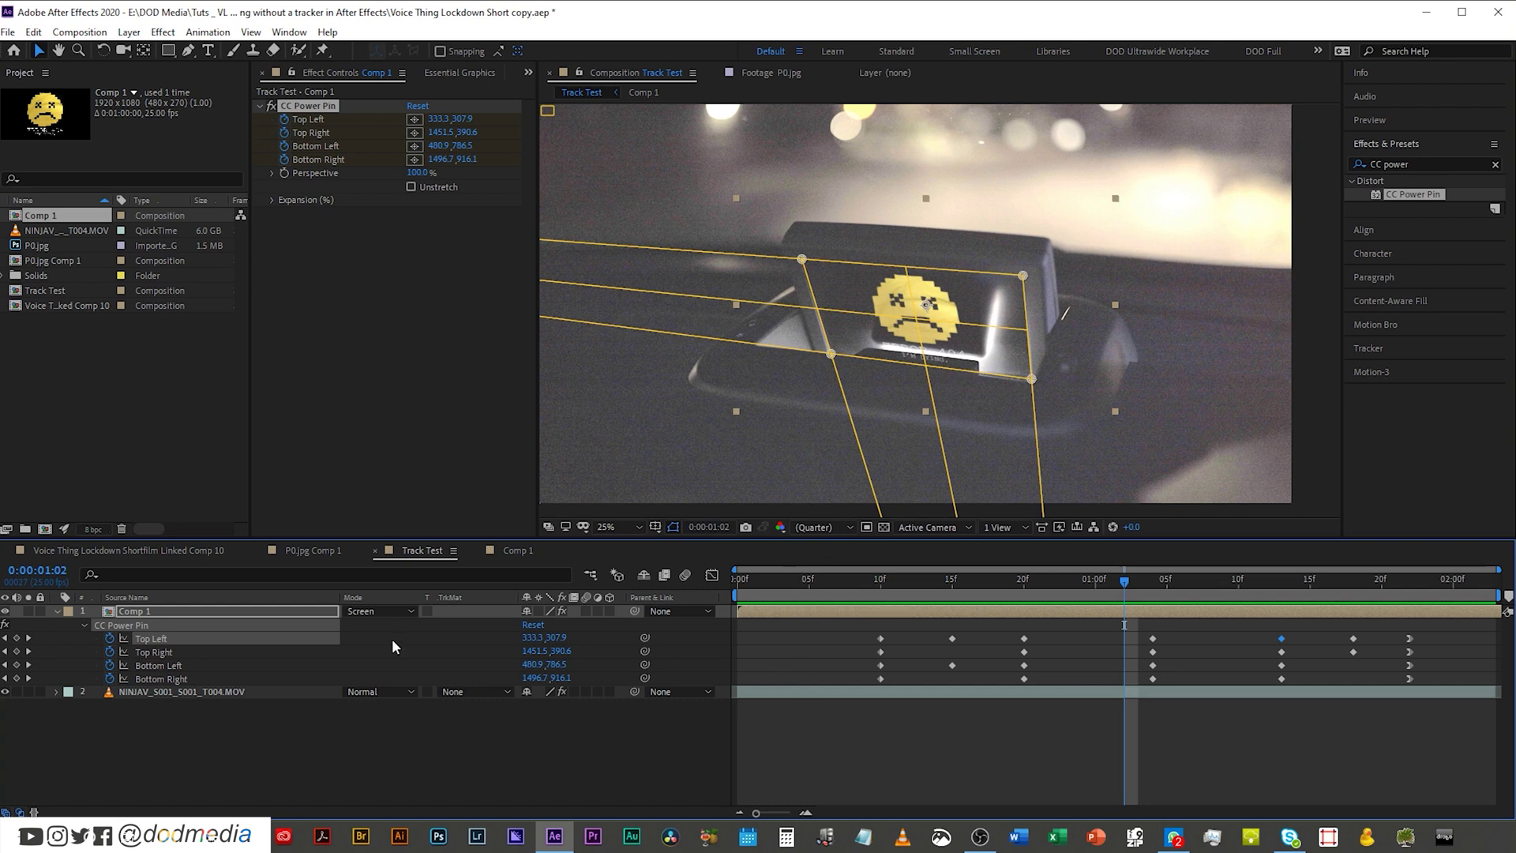
Select the NINJAV dashboard footage layer, hide the pin overlay, and duplicate it with Ctrl+D.
click(249, 610)
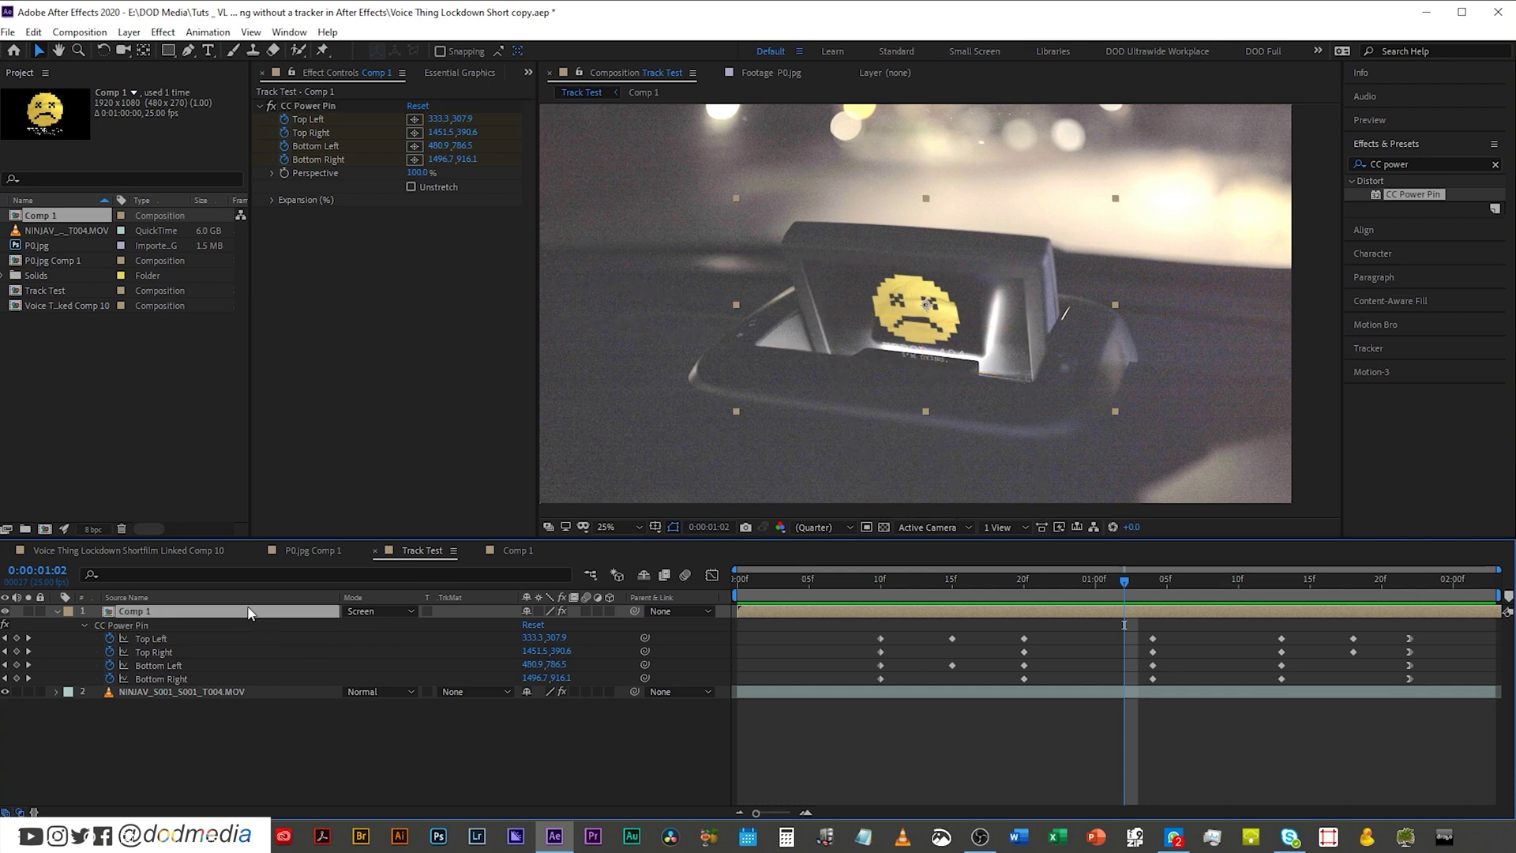
click(238, 691)
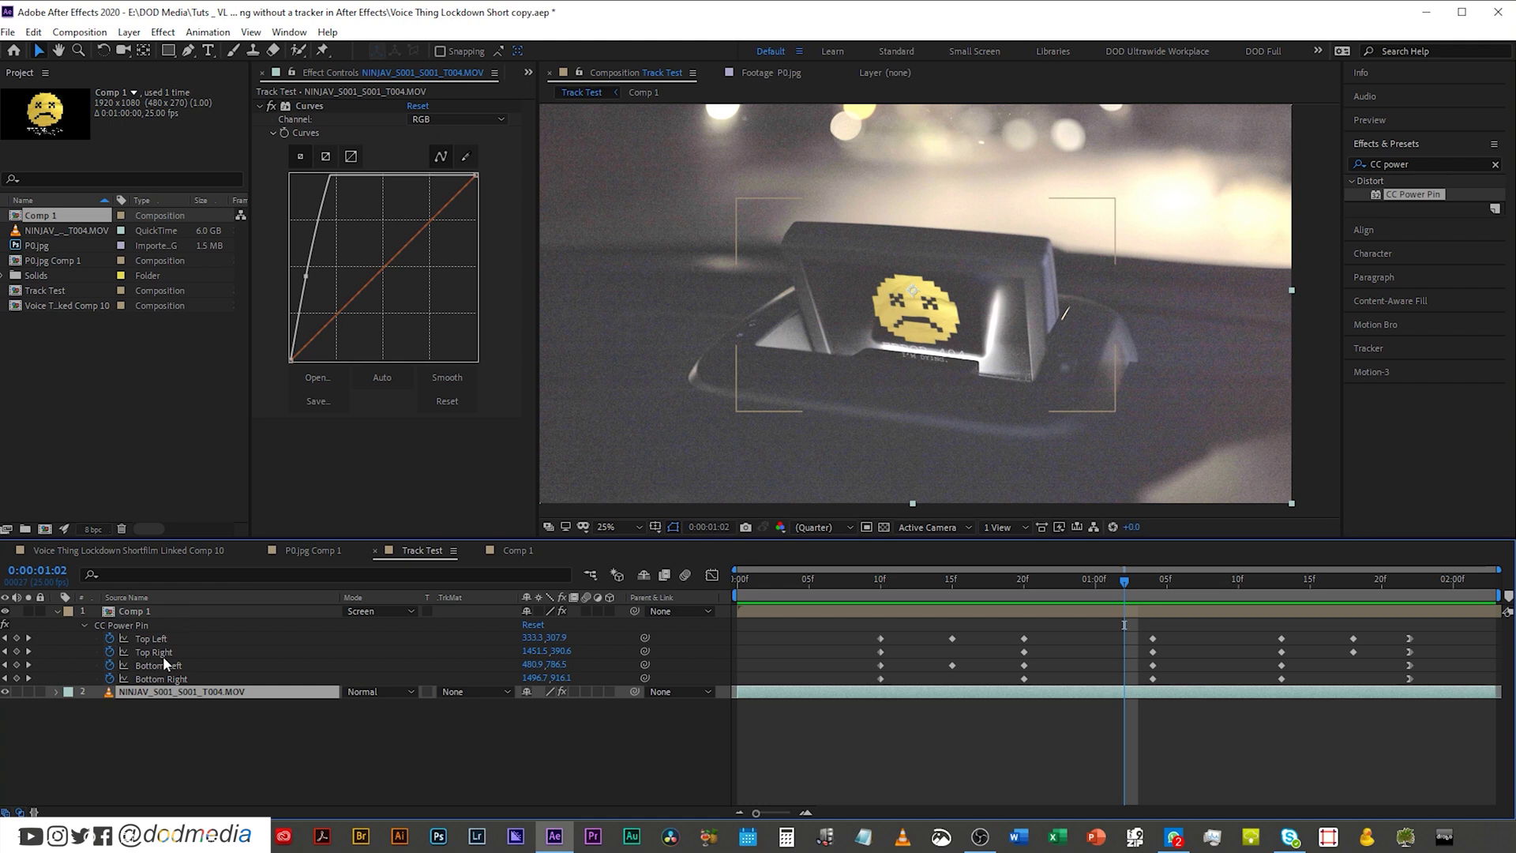
click(187, 690)
key(ctrl+d)
Move the footage copy above Comp 1 and zoom in on the housing's front corner with the Pen tool.
drag(187, 694, 189, 614)
click(188, 50)
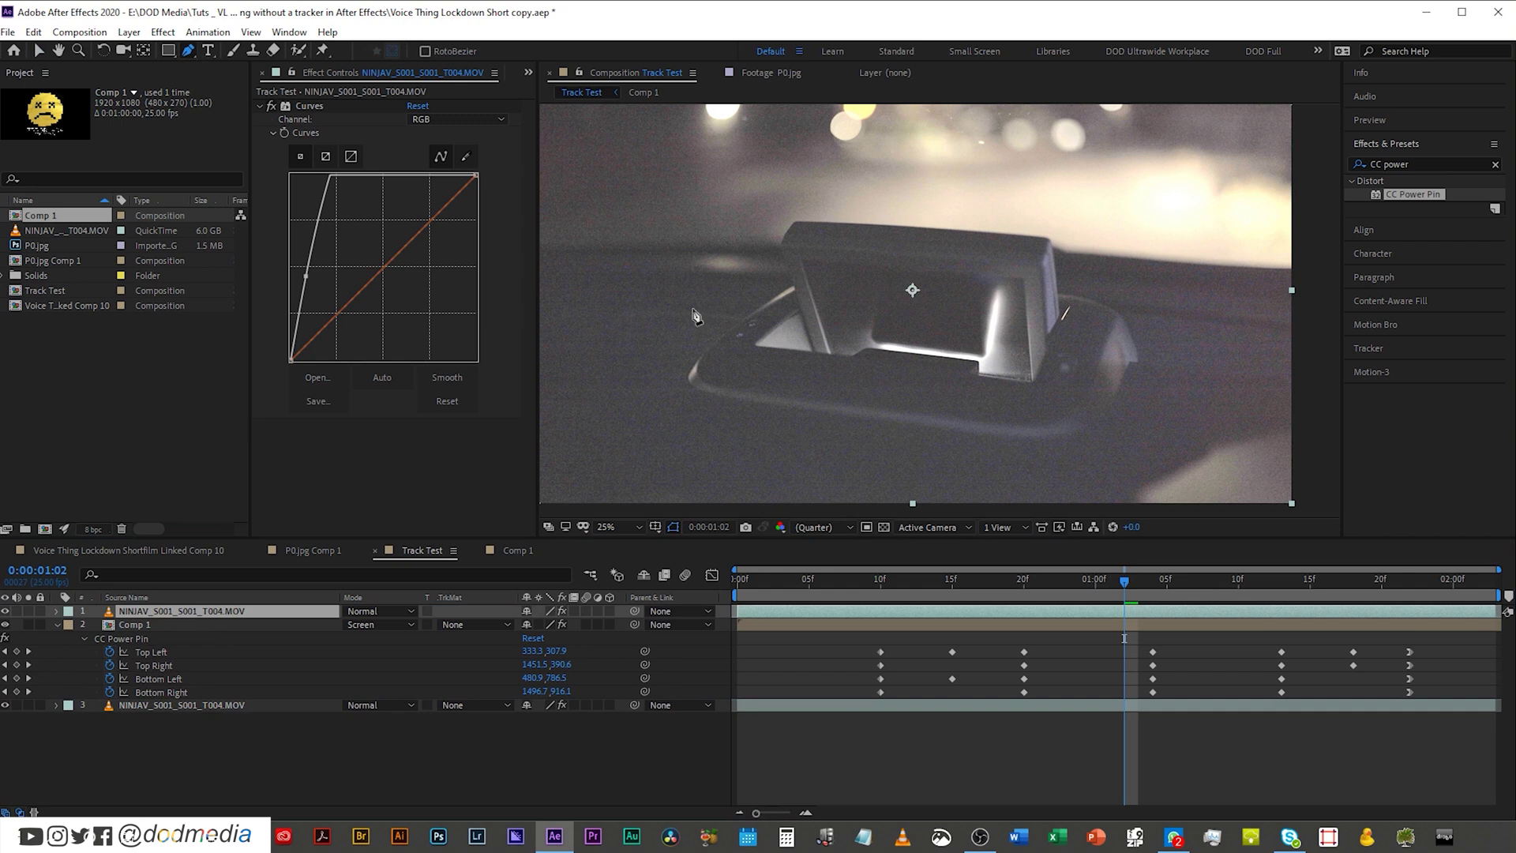
scroll(914, 371, up, 4)
drag(932, 430, 912, 168)
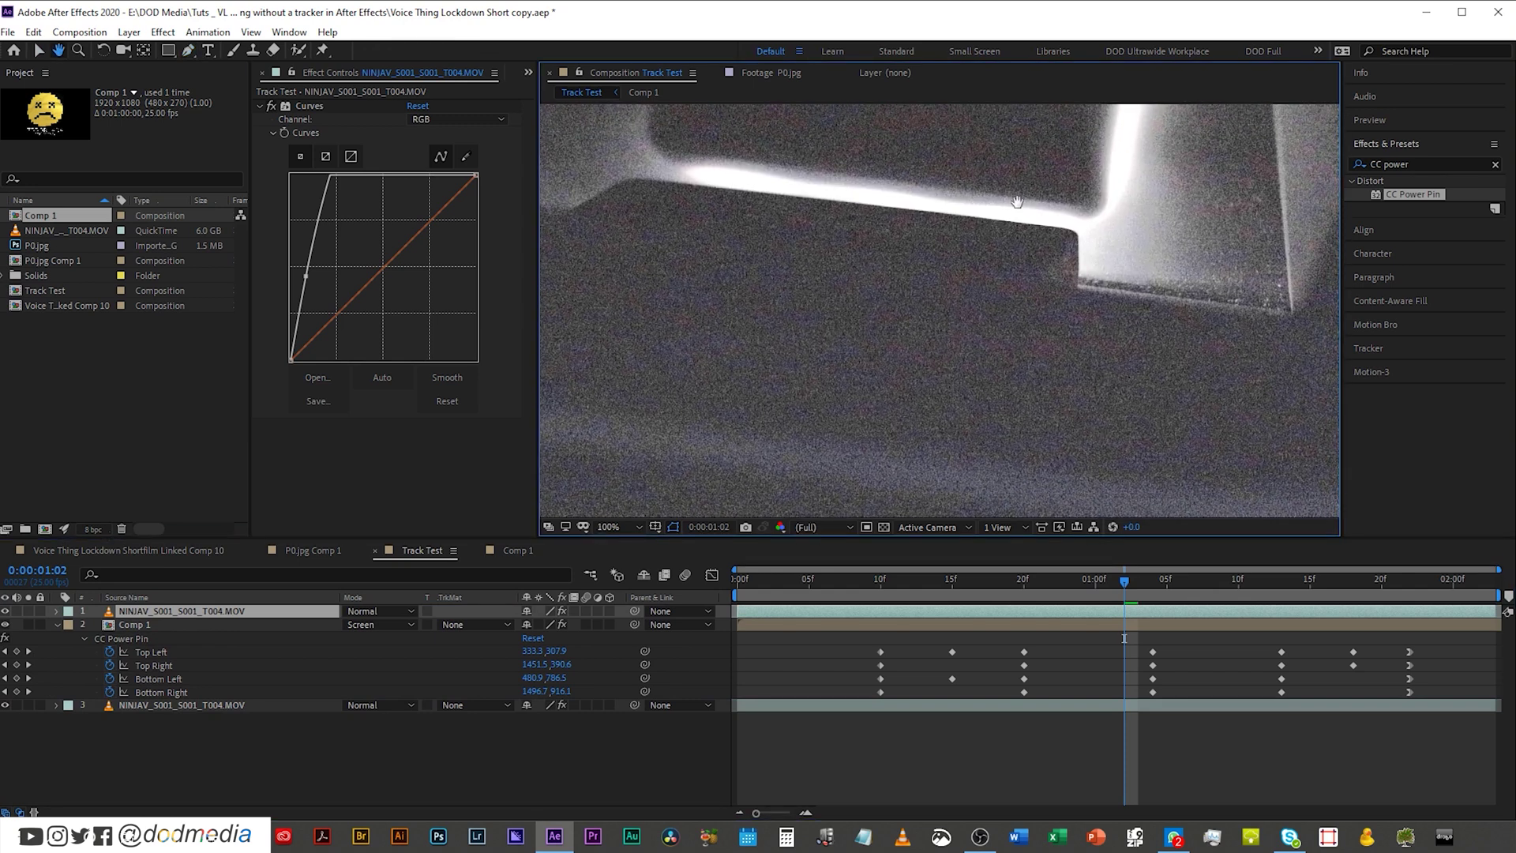
Trace and close a mask around the housing's front lip, then fit the whole frame in view.
click(1292, 313)
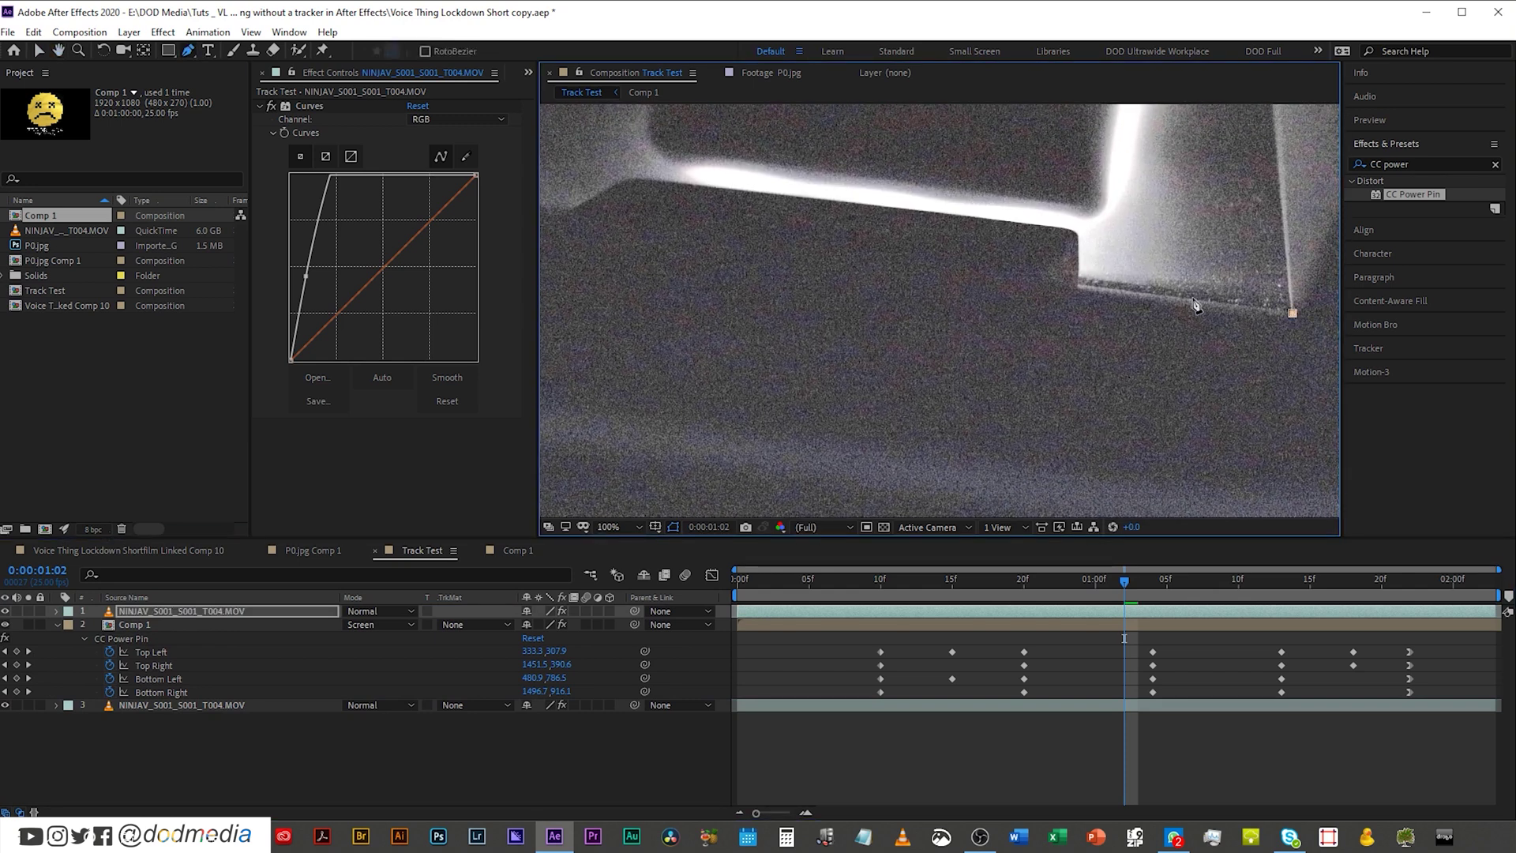
click(1077, 286)
click(1078, 234)
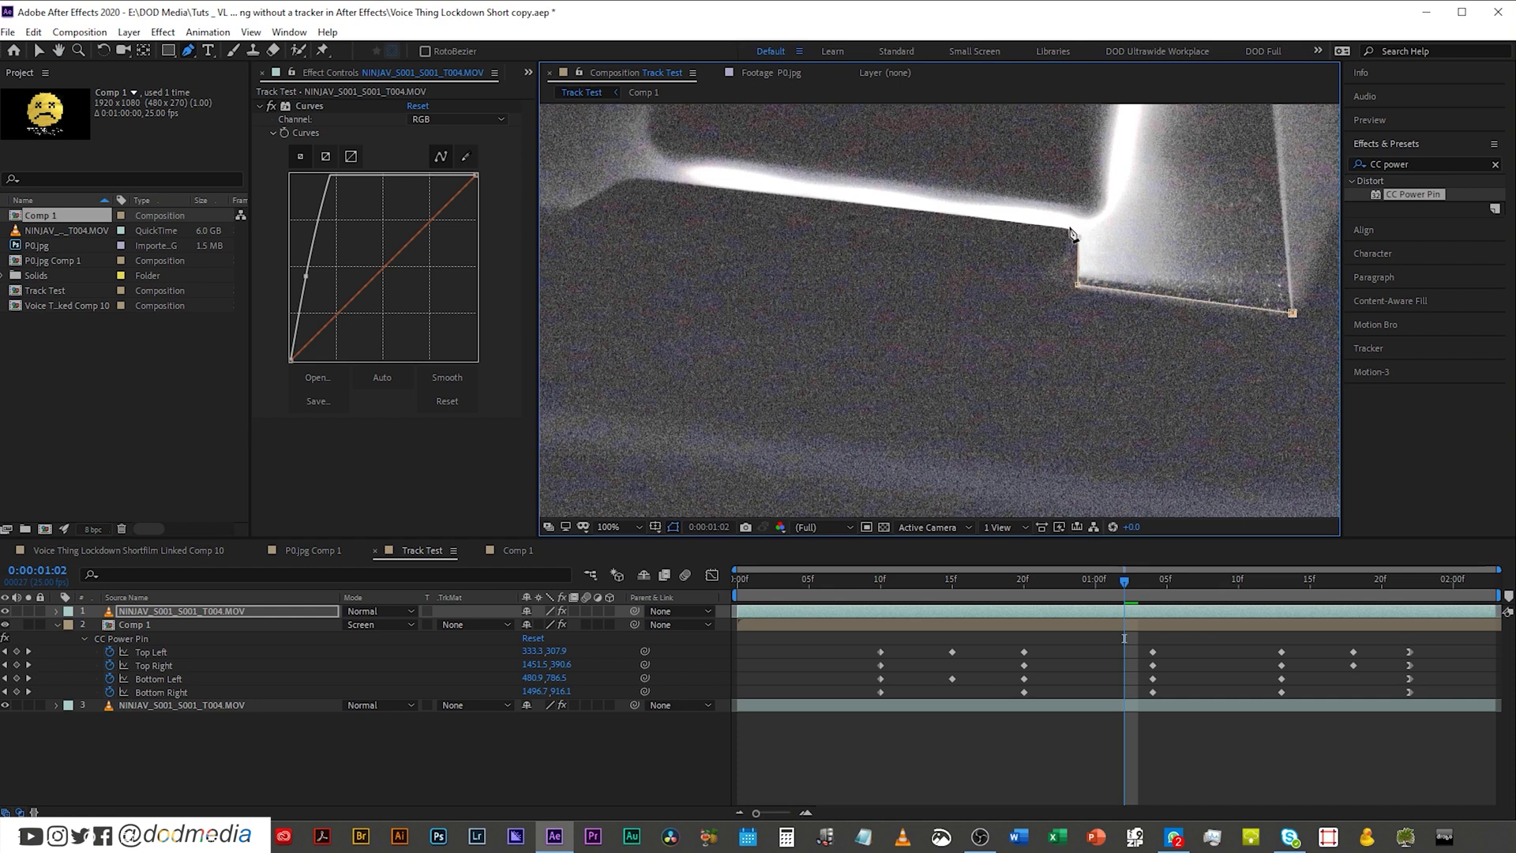
click(1067, 228)
click(628, 177)
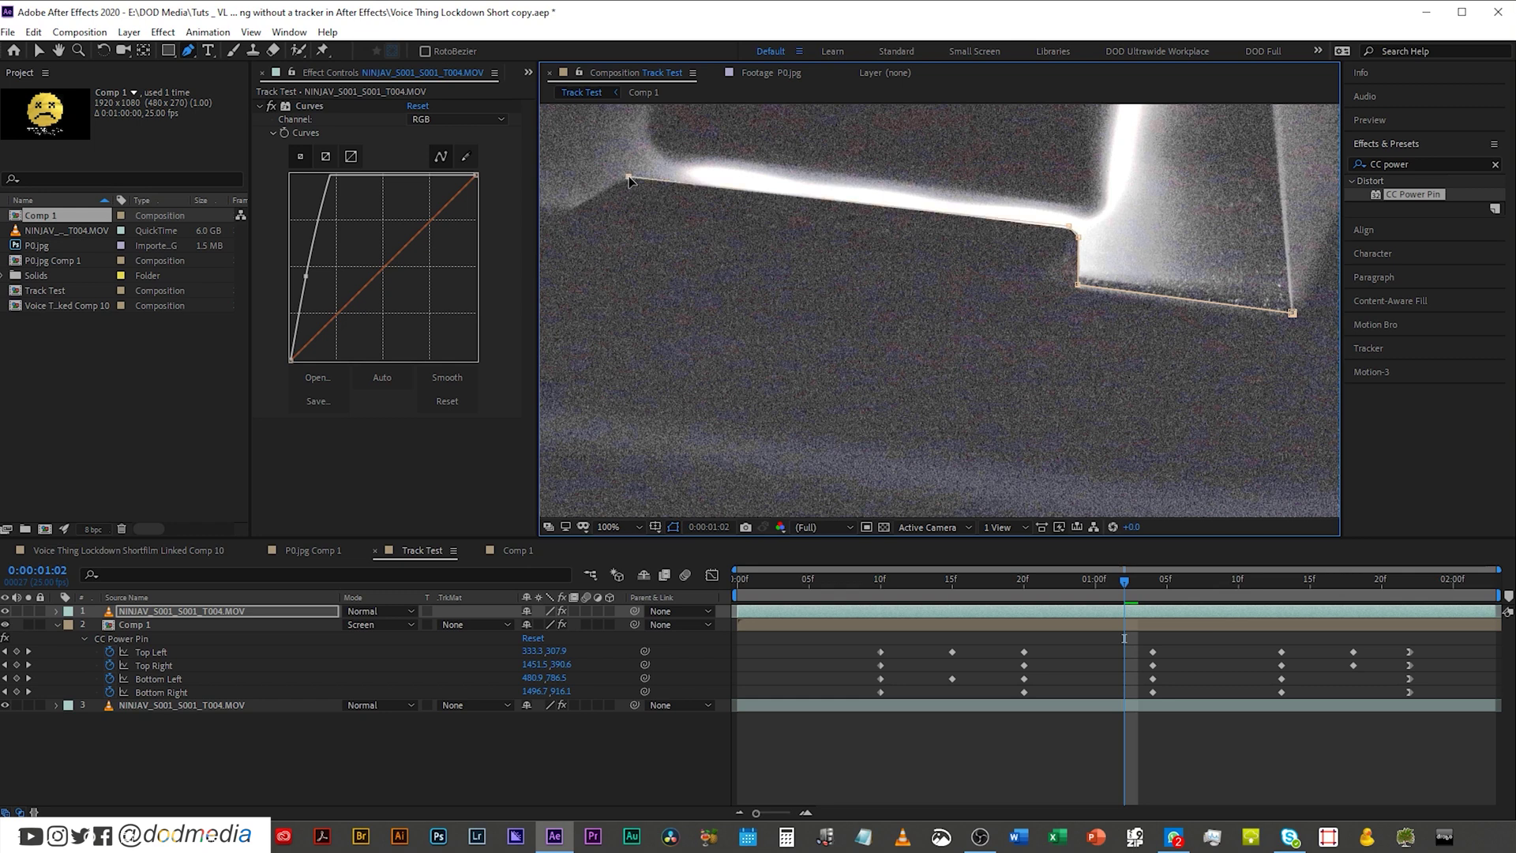
click(567, 211)
click(550, 212)
click(556, 345)
click(1293, 414)
click(1292, 313)
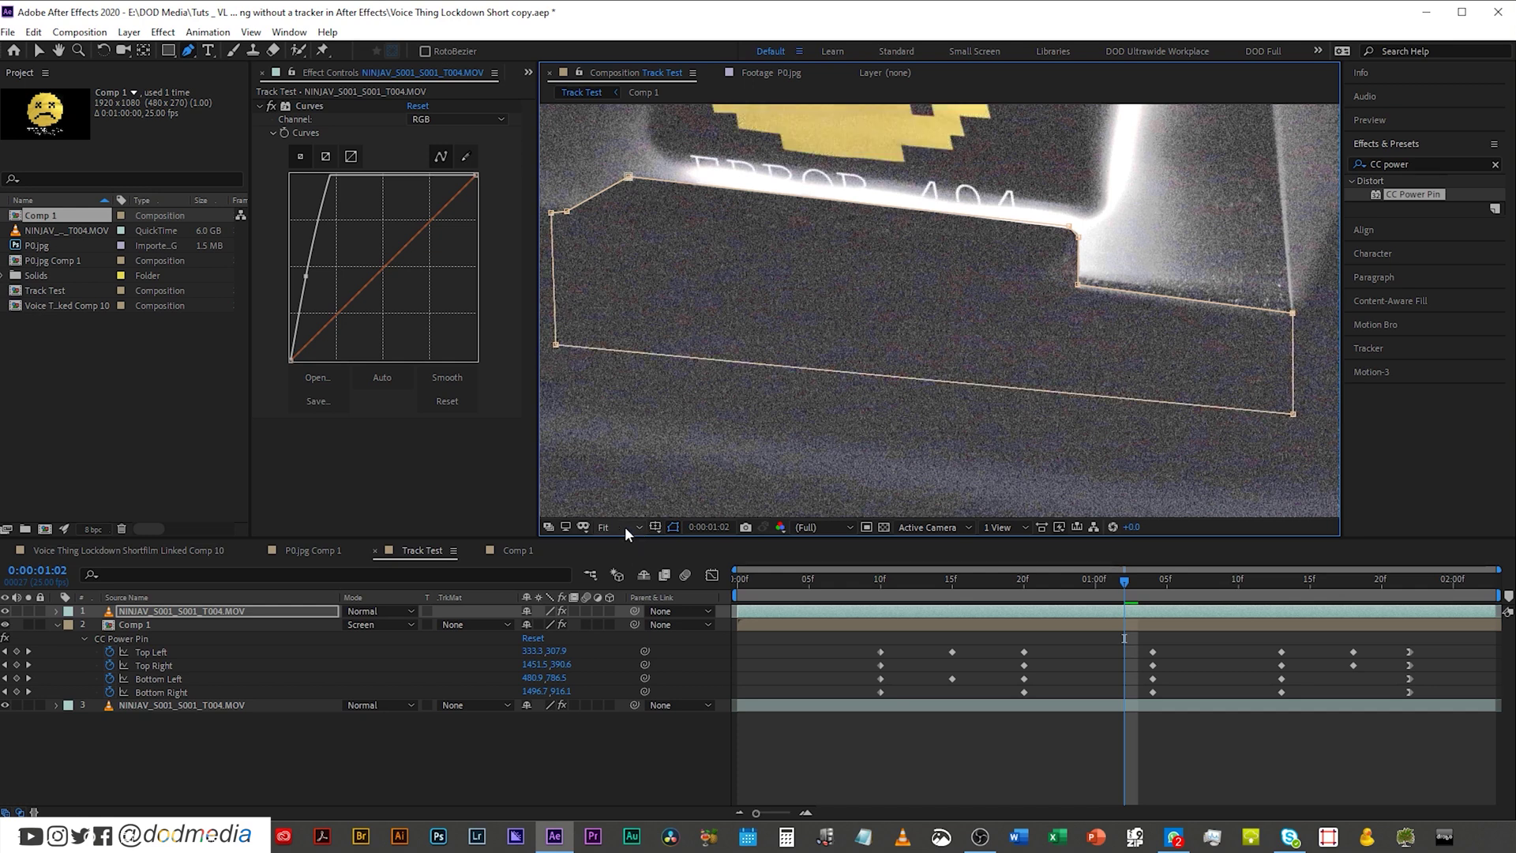
key(shift+/)
Deselect the masked layer and scrub from frame 15 onward to check the mask coverage.
click(636, 776)
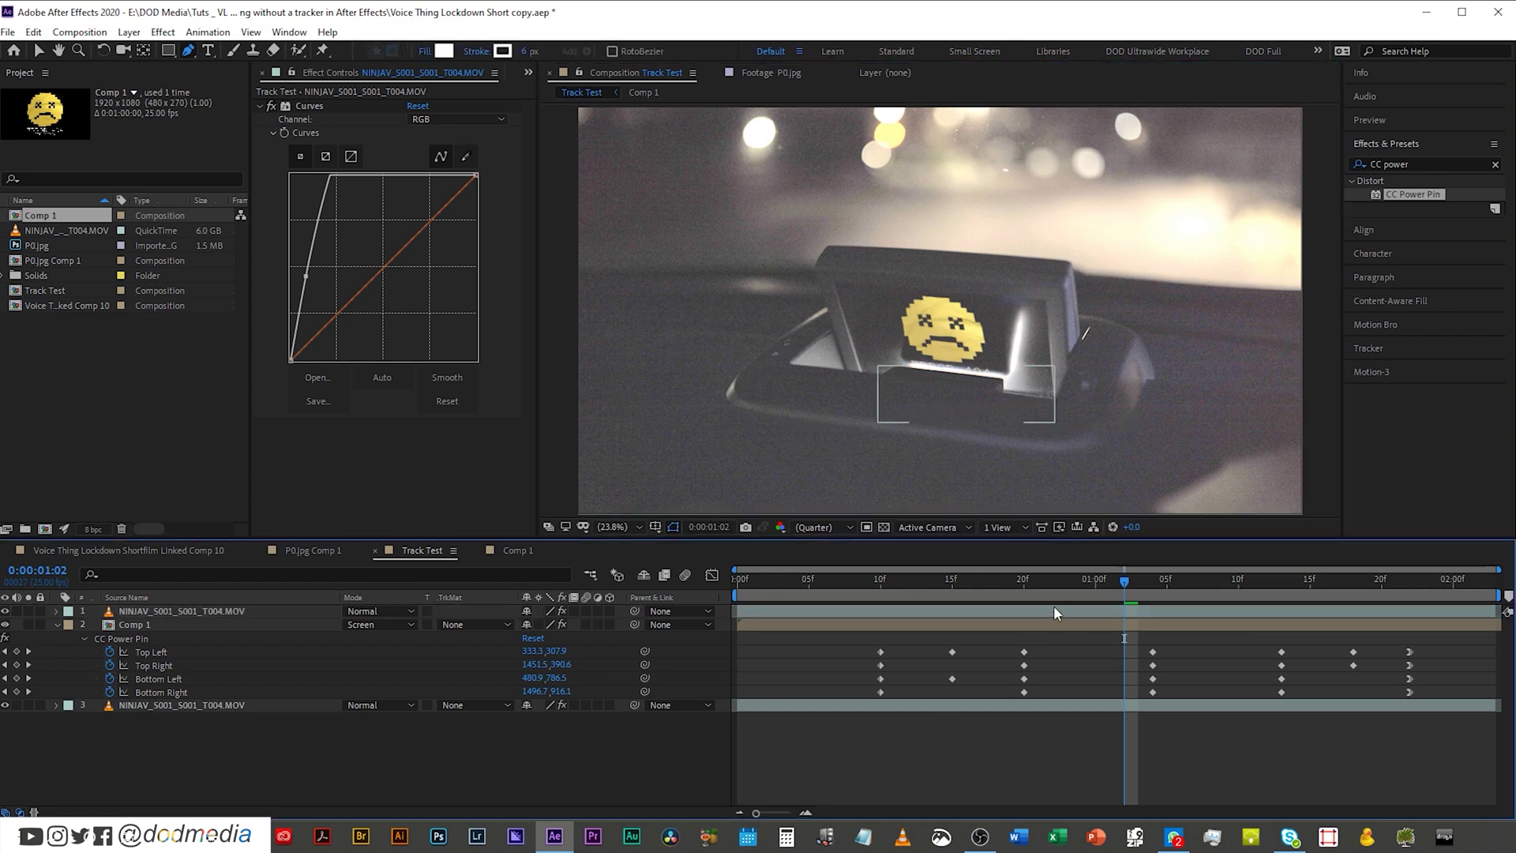
mouse_move(1063, 580)
mouse_down()
mouse_move(750, 590)
mouse_move(1223, 616)
mouse_move(1272, 637)
mouse_move(1102, 646)
mouse_move(1404, 679)
mouse_move(1267, 693)
mouse_move(956, 663)
mouse_move(785, 487)
mouse_up()
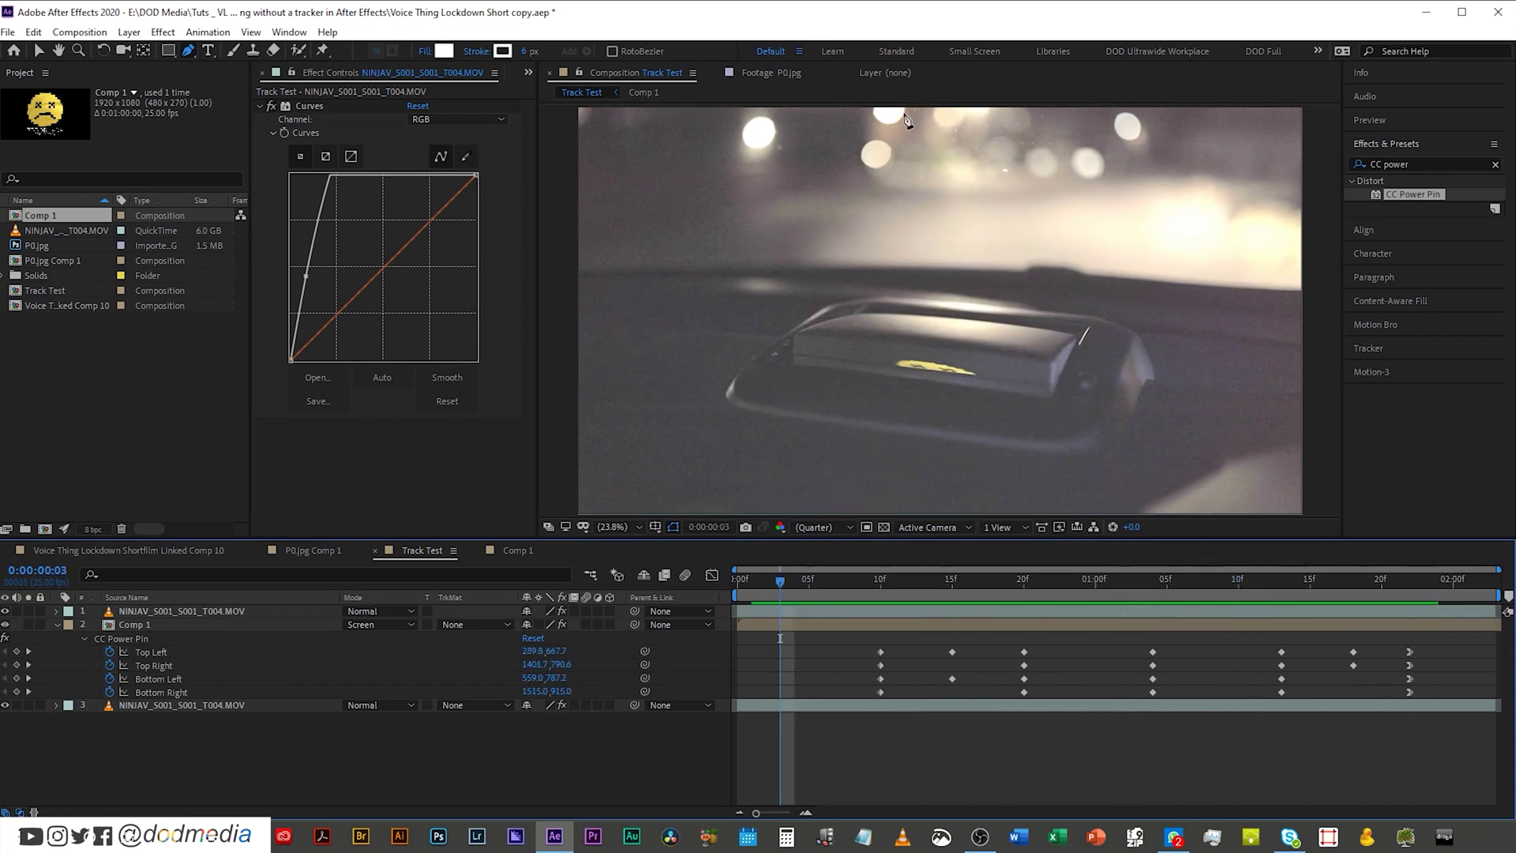
drag(882, 592, 1339, 628)
drag(1191, 625, 1115, 608)
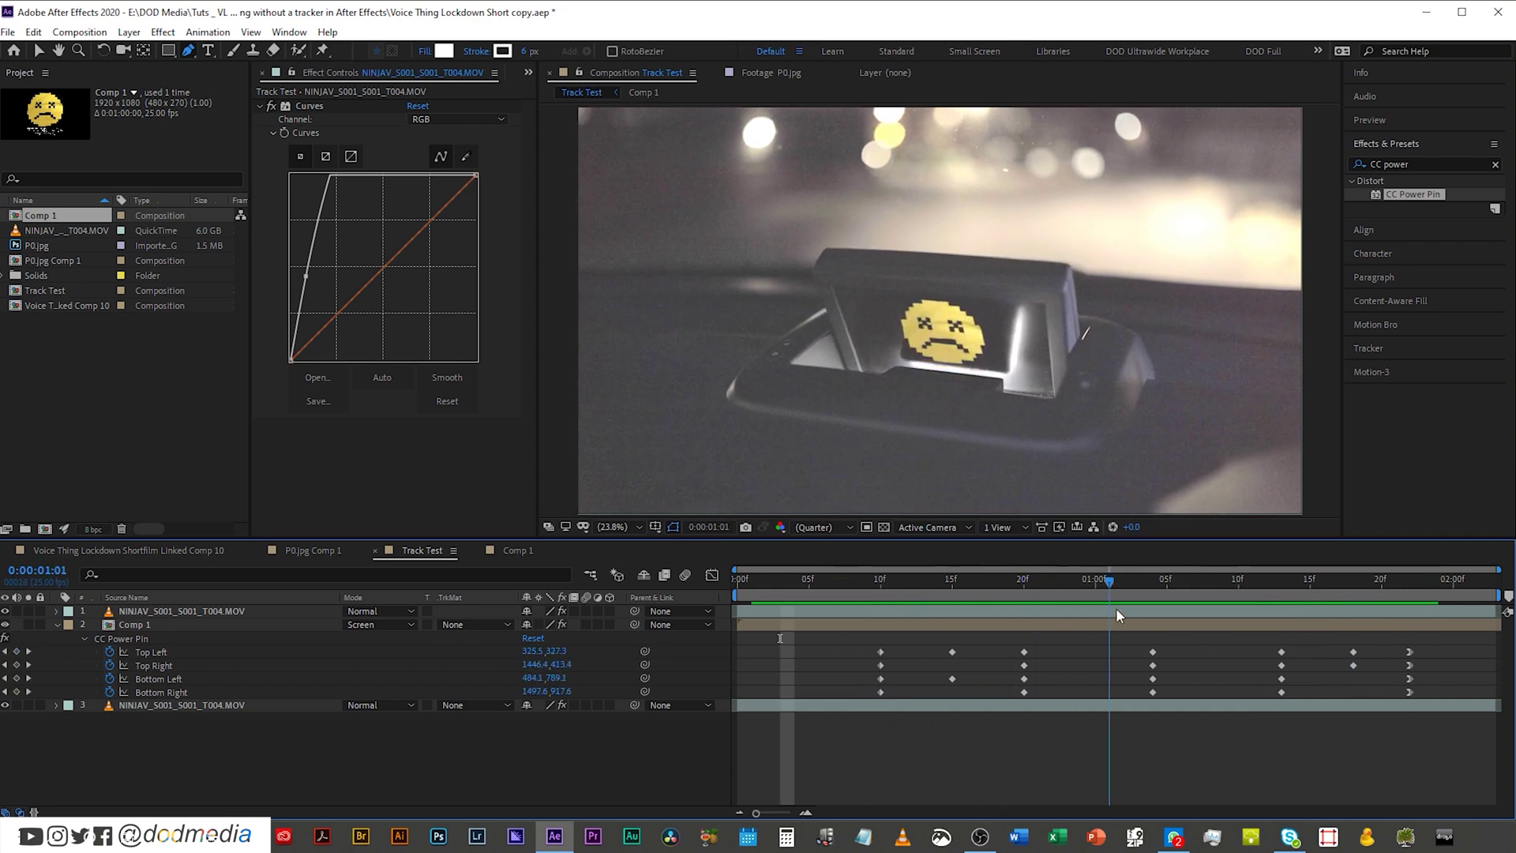
Reveal the copy's Mask Path with M and inspect the pinned screen at frame 10, 1:22, 1:00 and 0:15.
click(1056, 612)
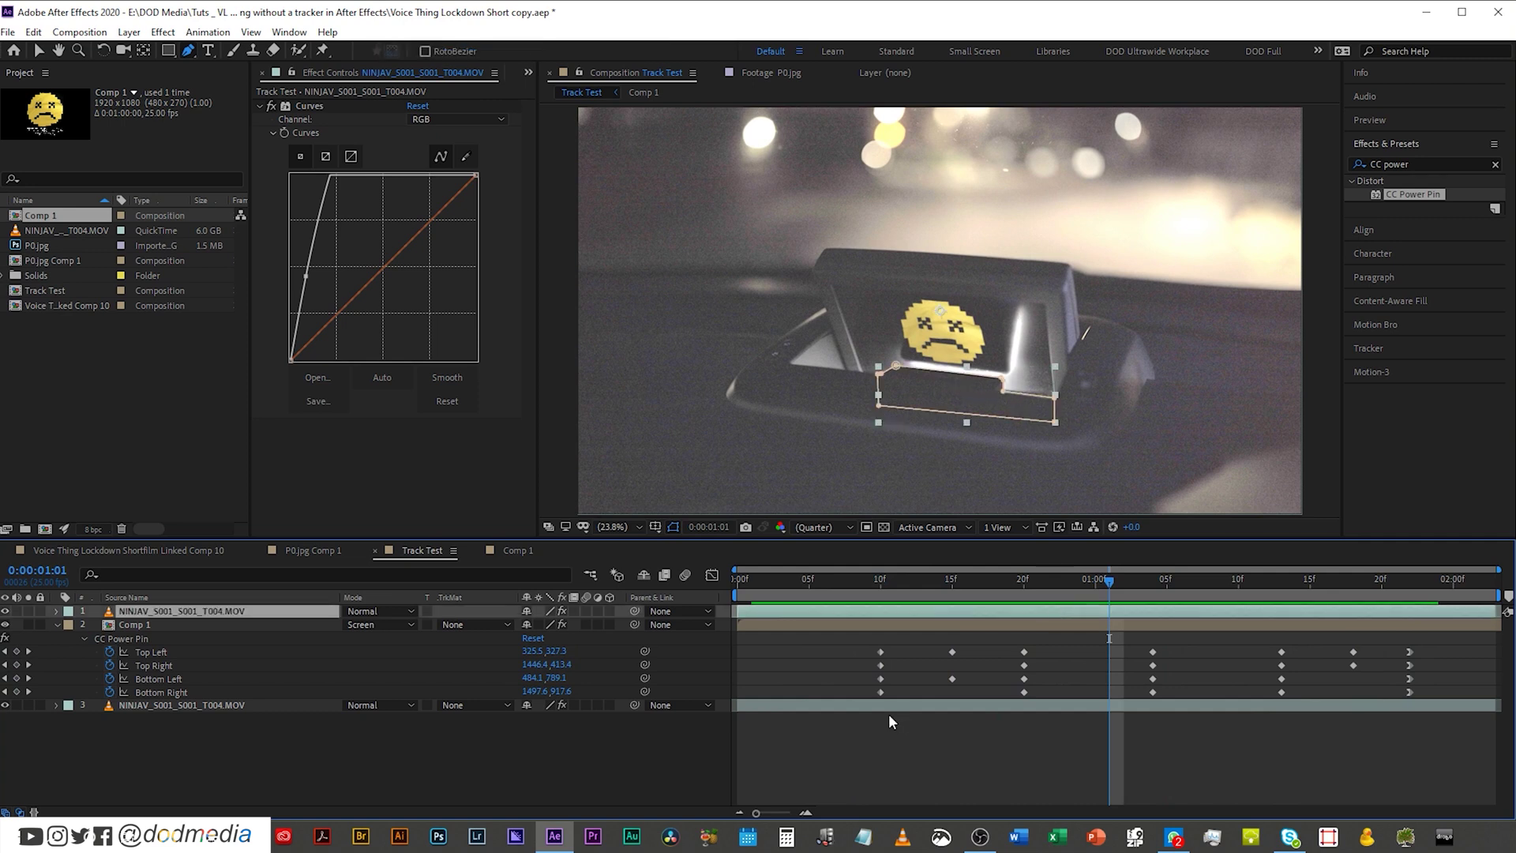
key(m)
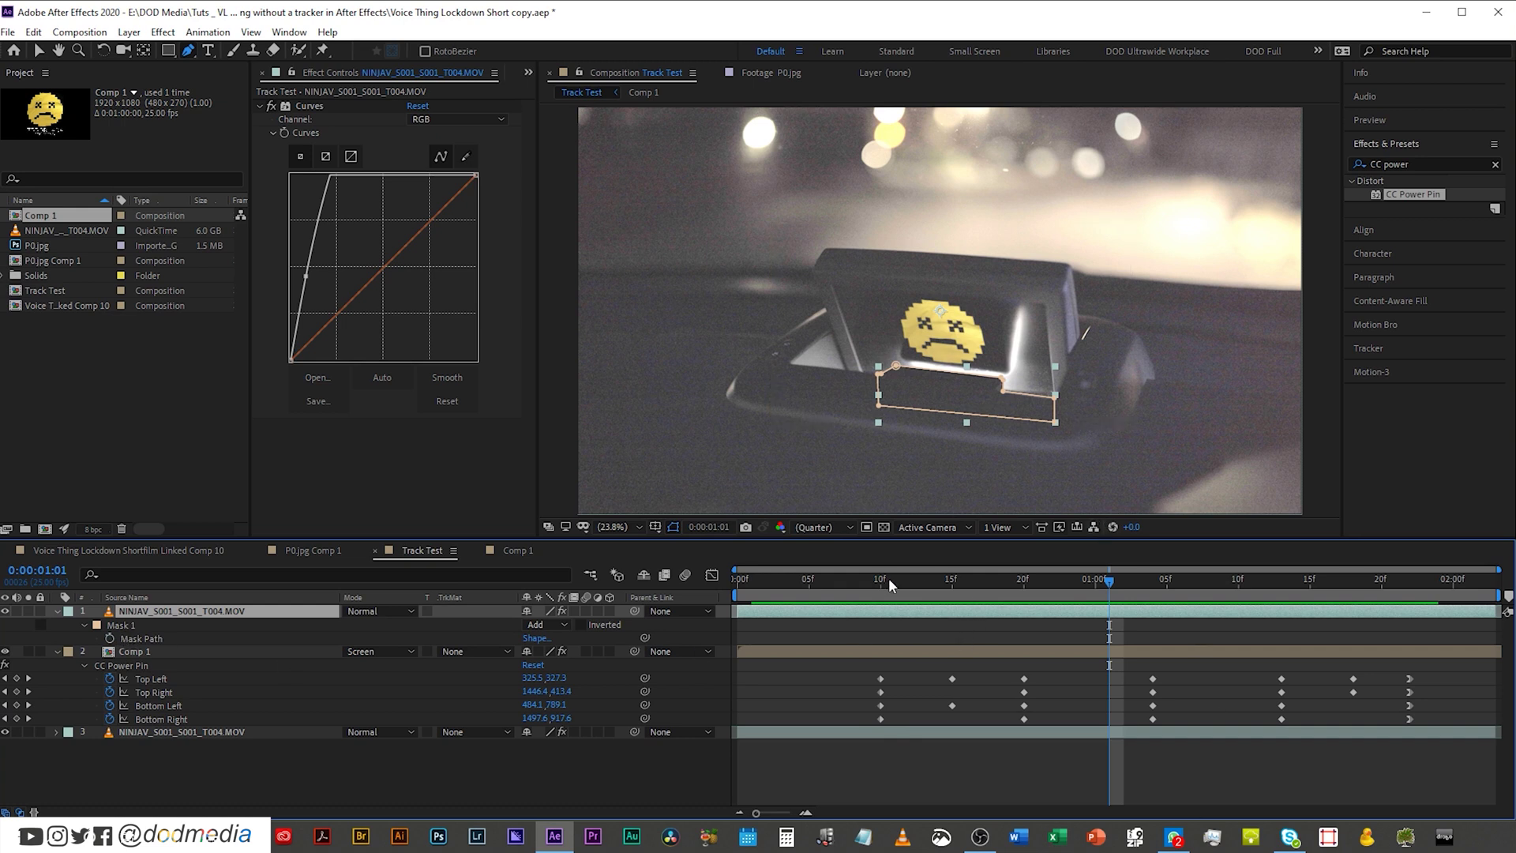
drag(889, 583, 882, 585)
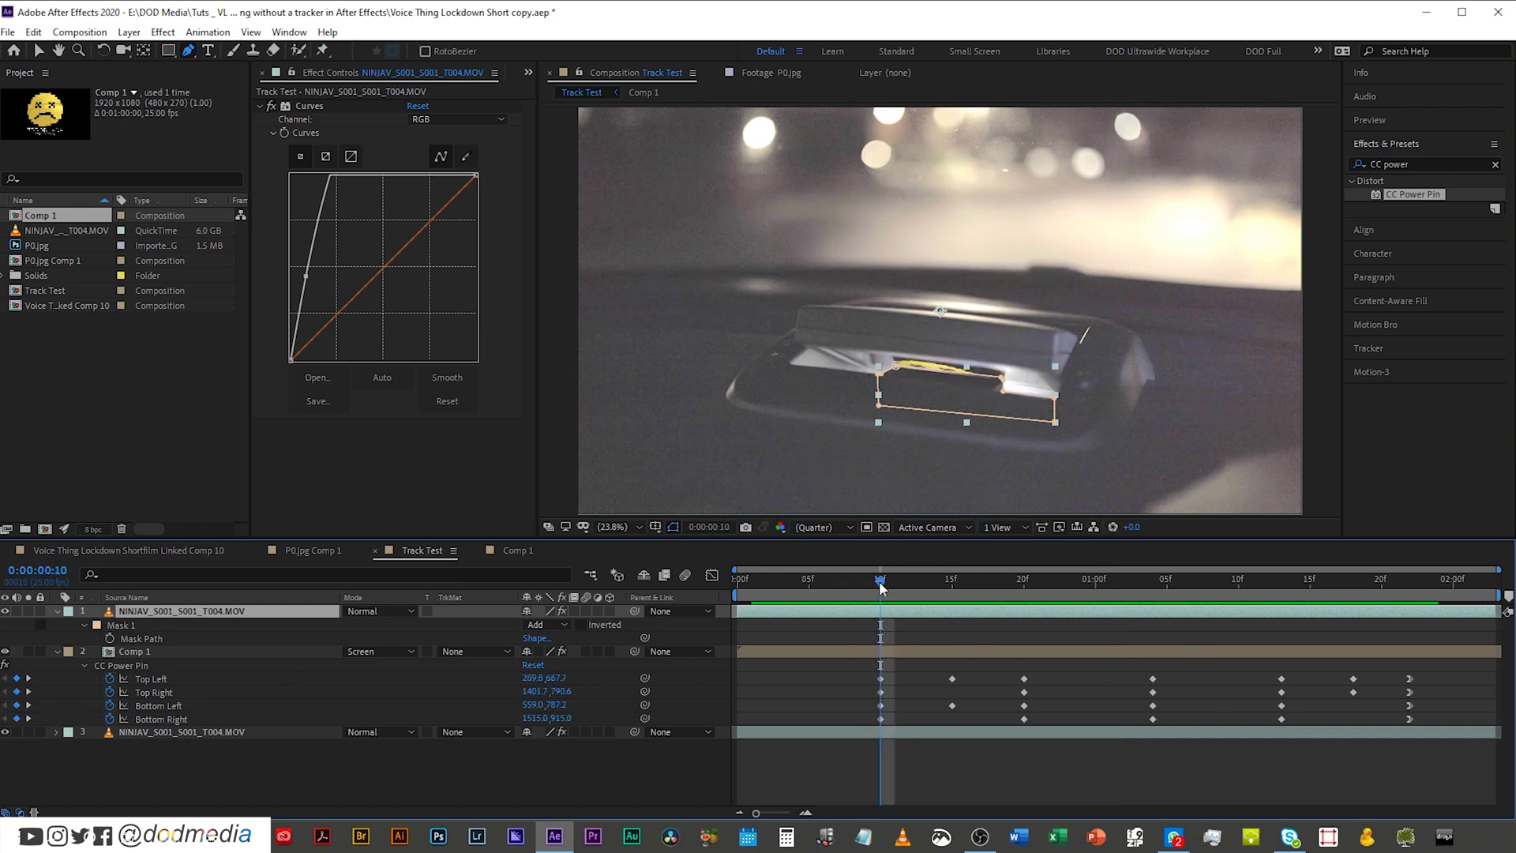
click(1410, 582)
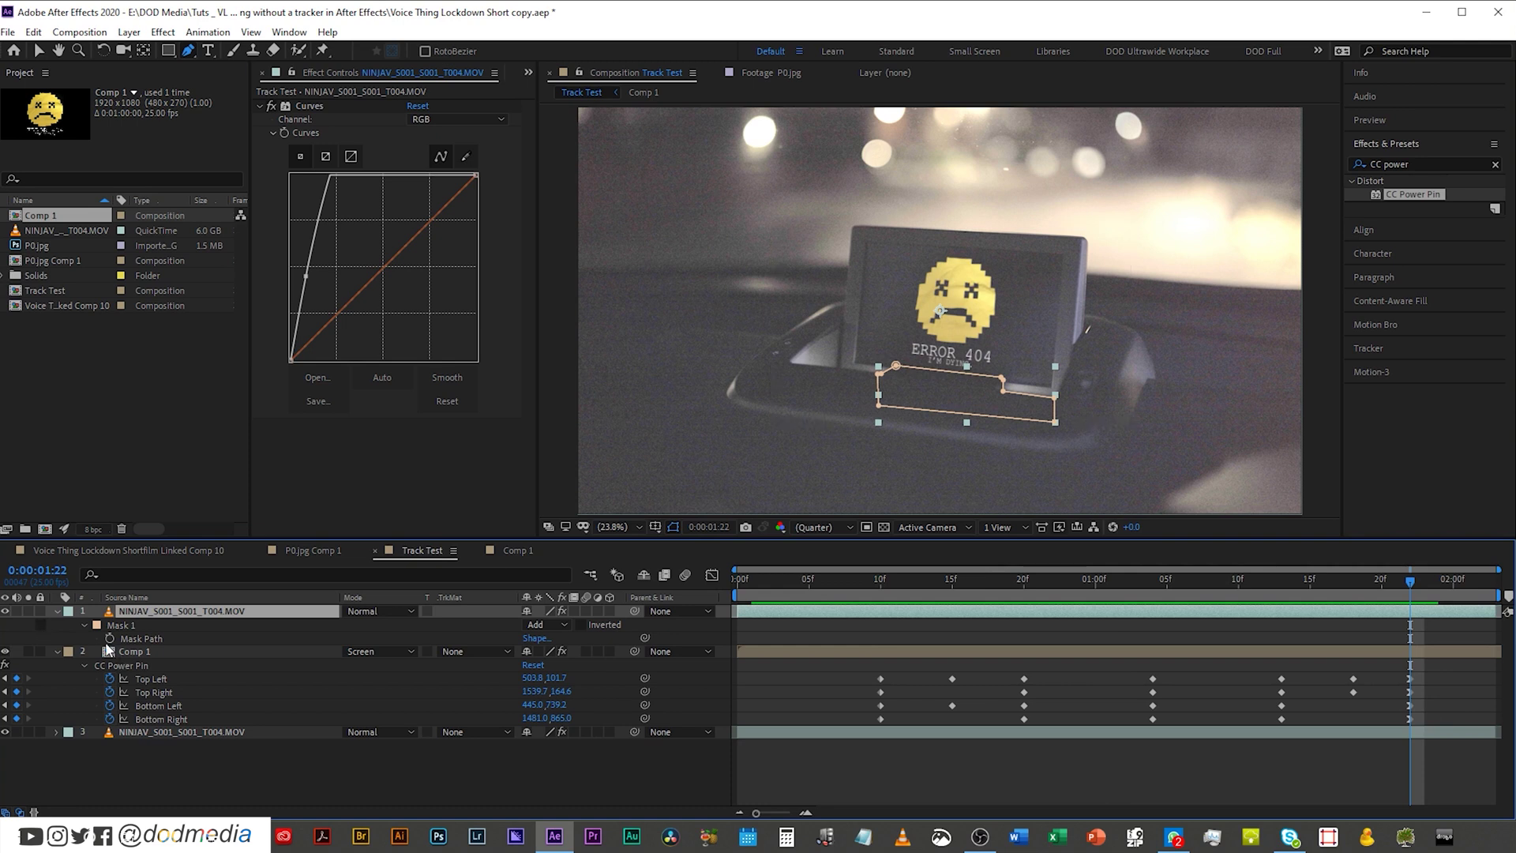
click(1097, 582)
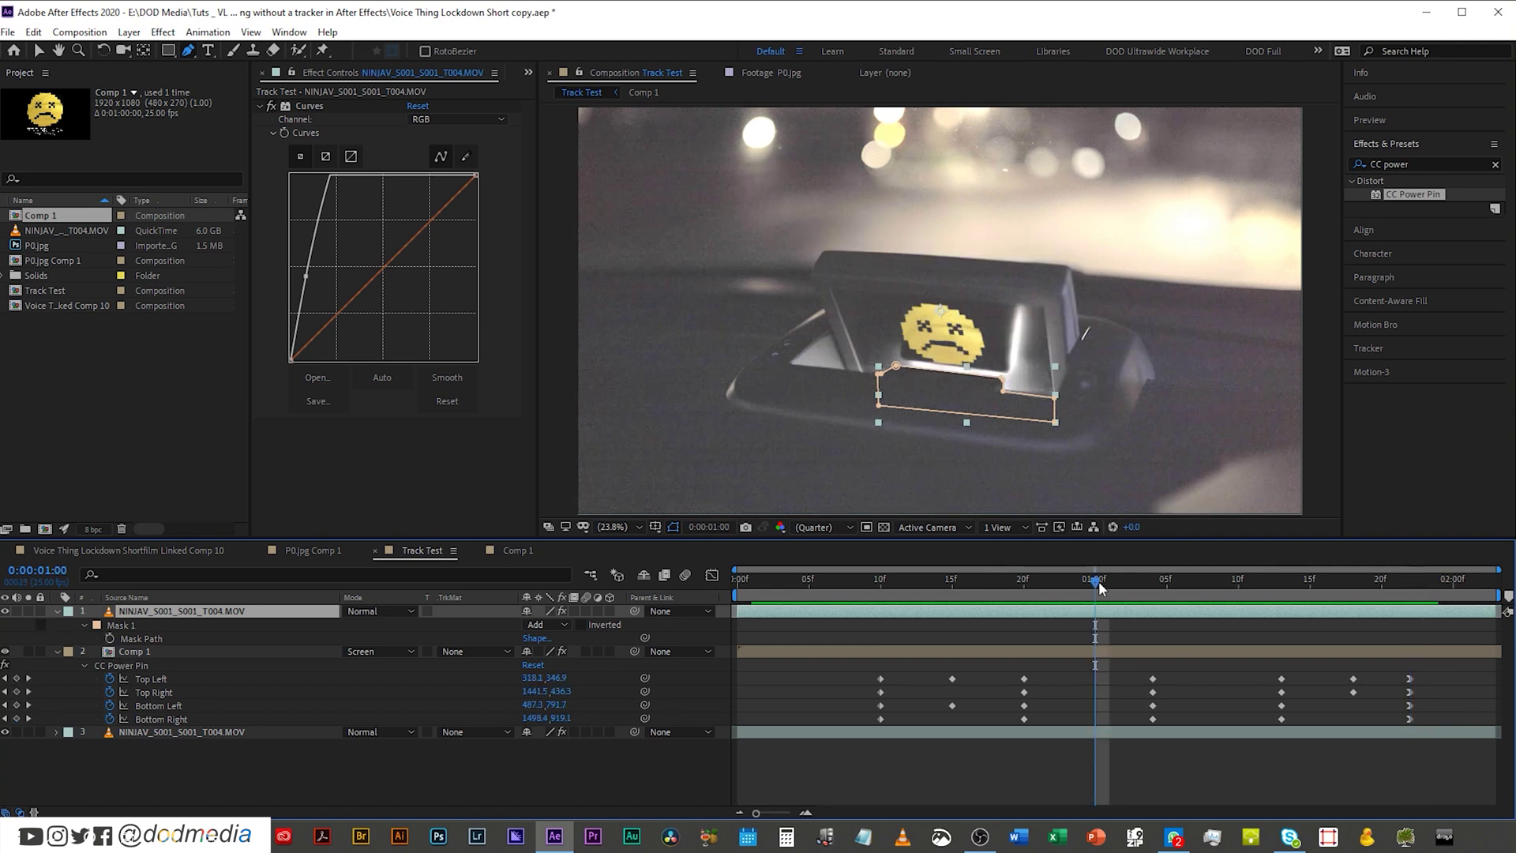
click(952, 579)
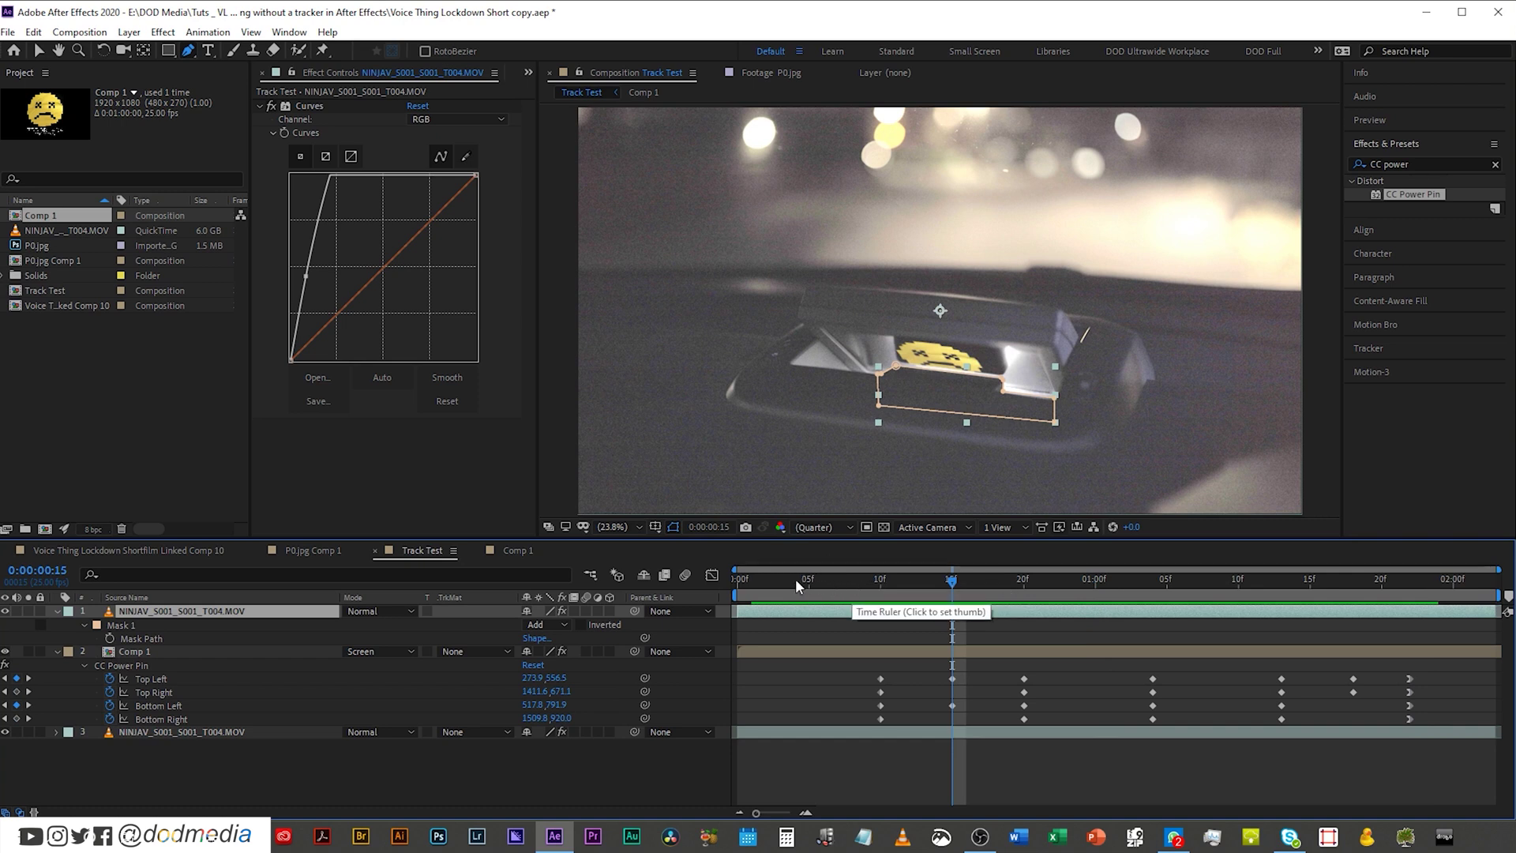
Review Mask 1's tracking Method options in the Tracker panel without changes, then reselect Mask 1.
click(1378, 343)
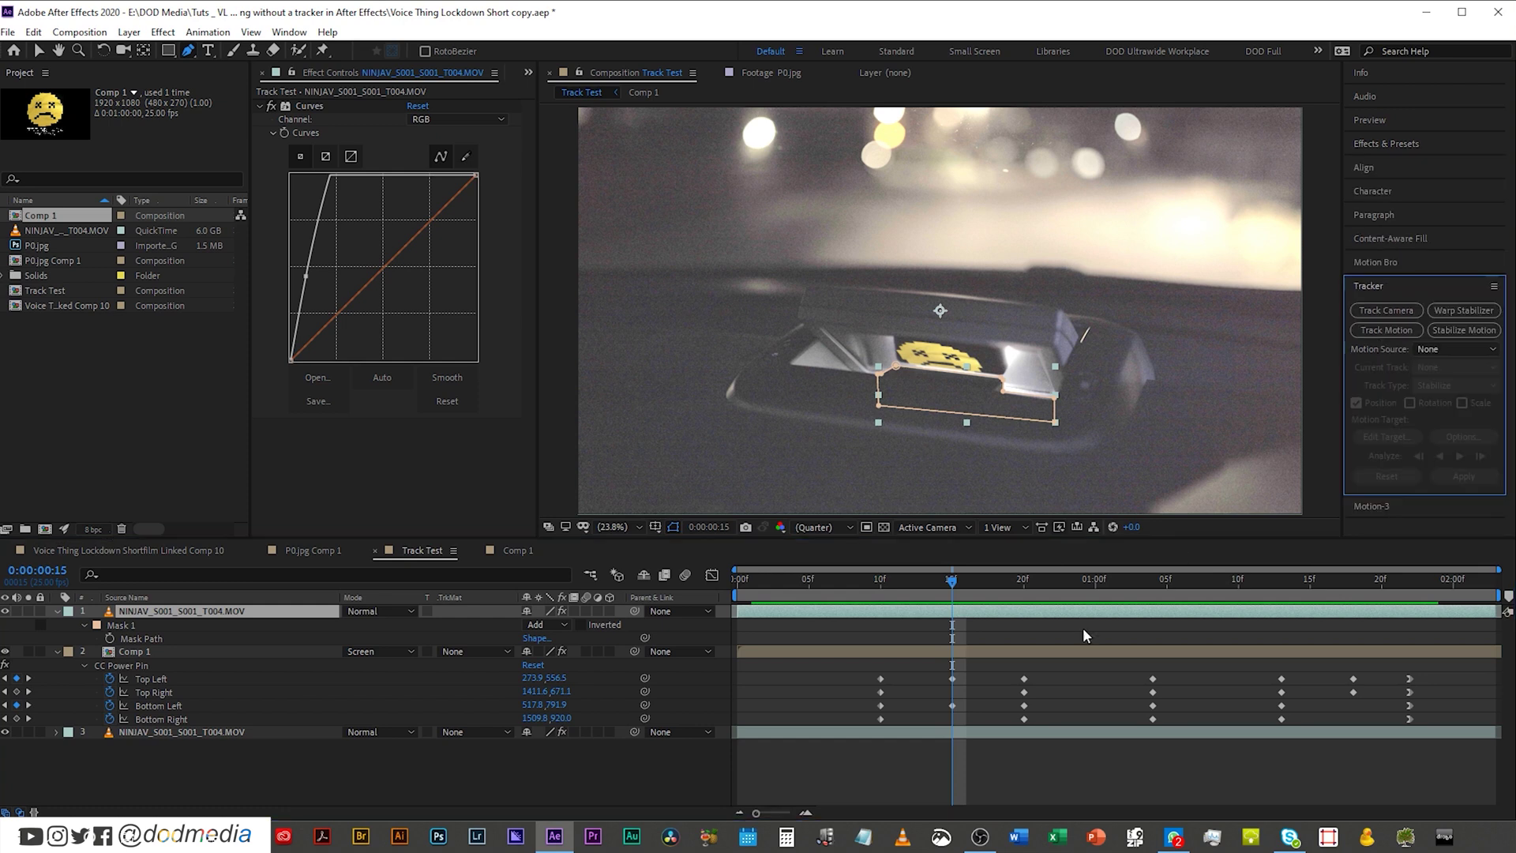
click(140, 626)
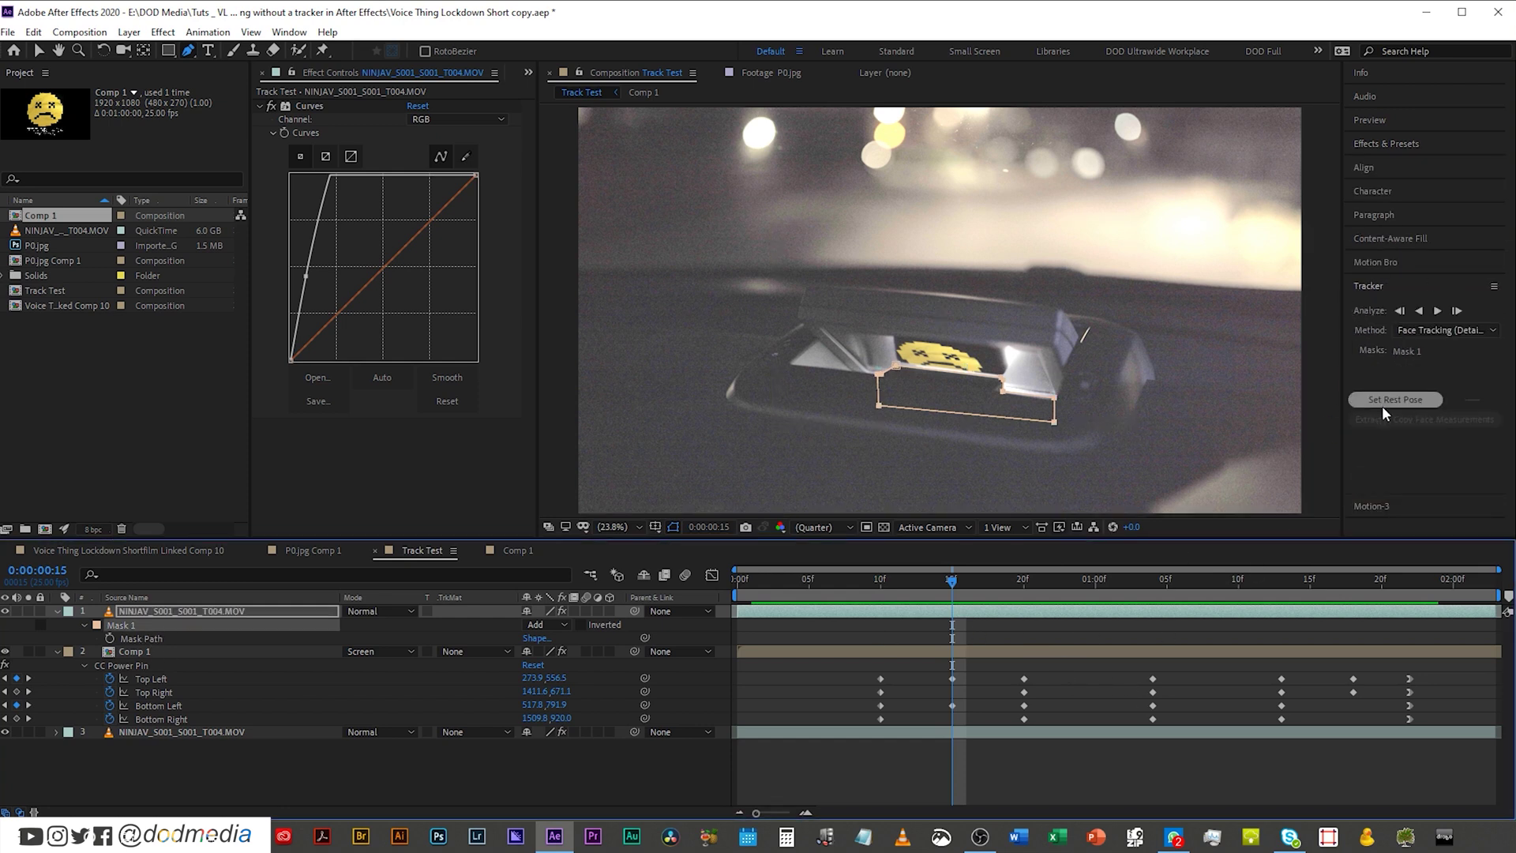
click(1431, 329)
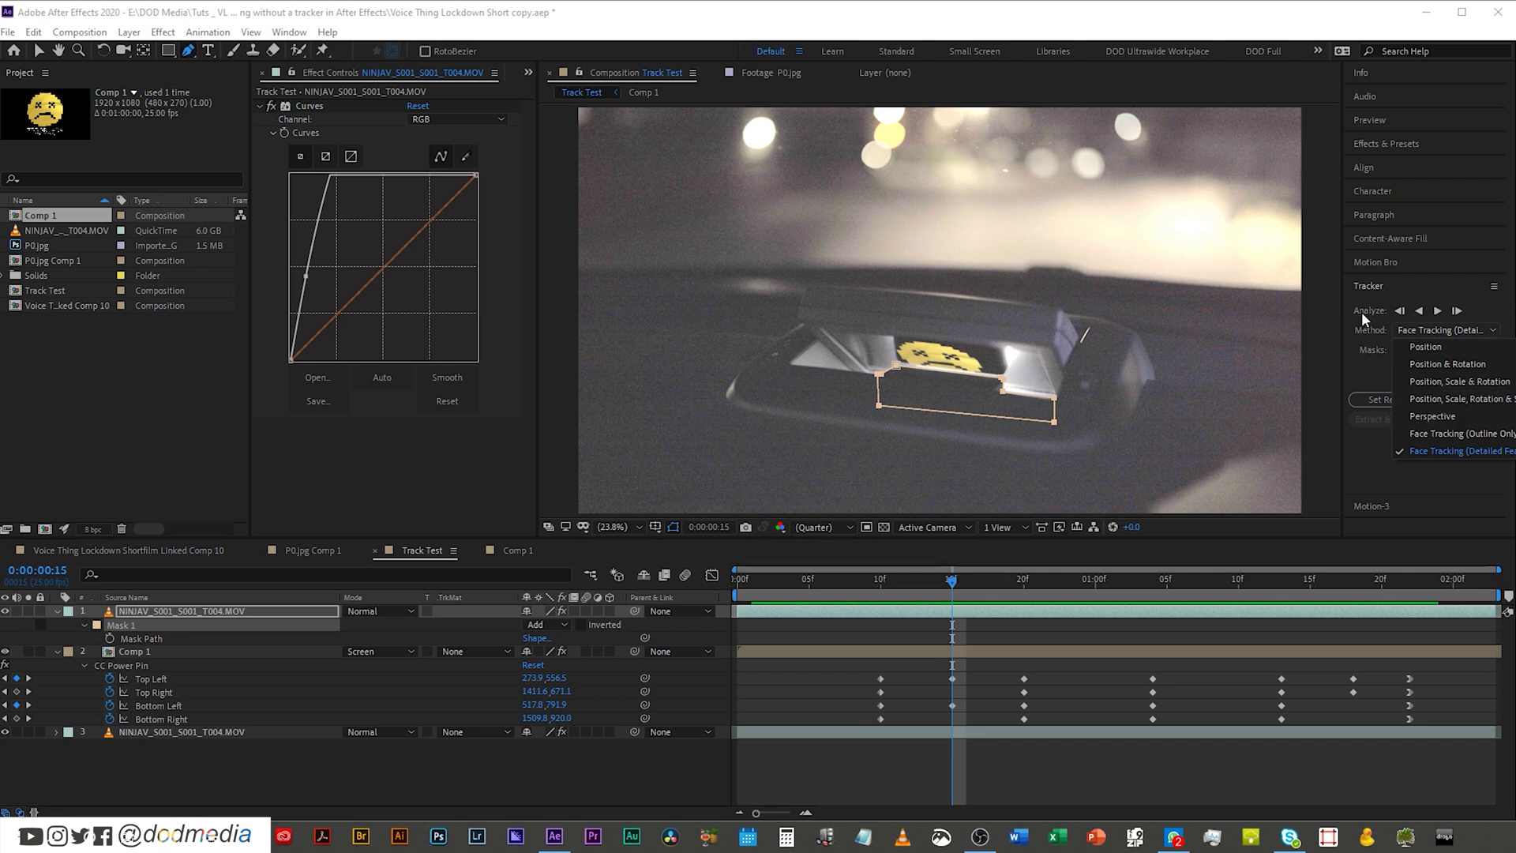
click(1362, 285)
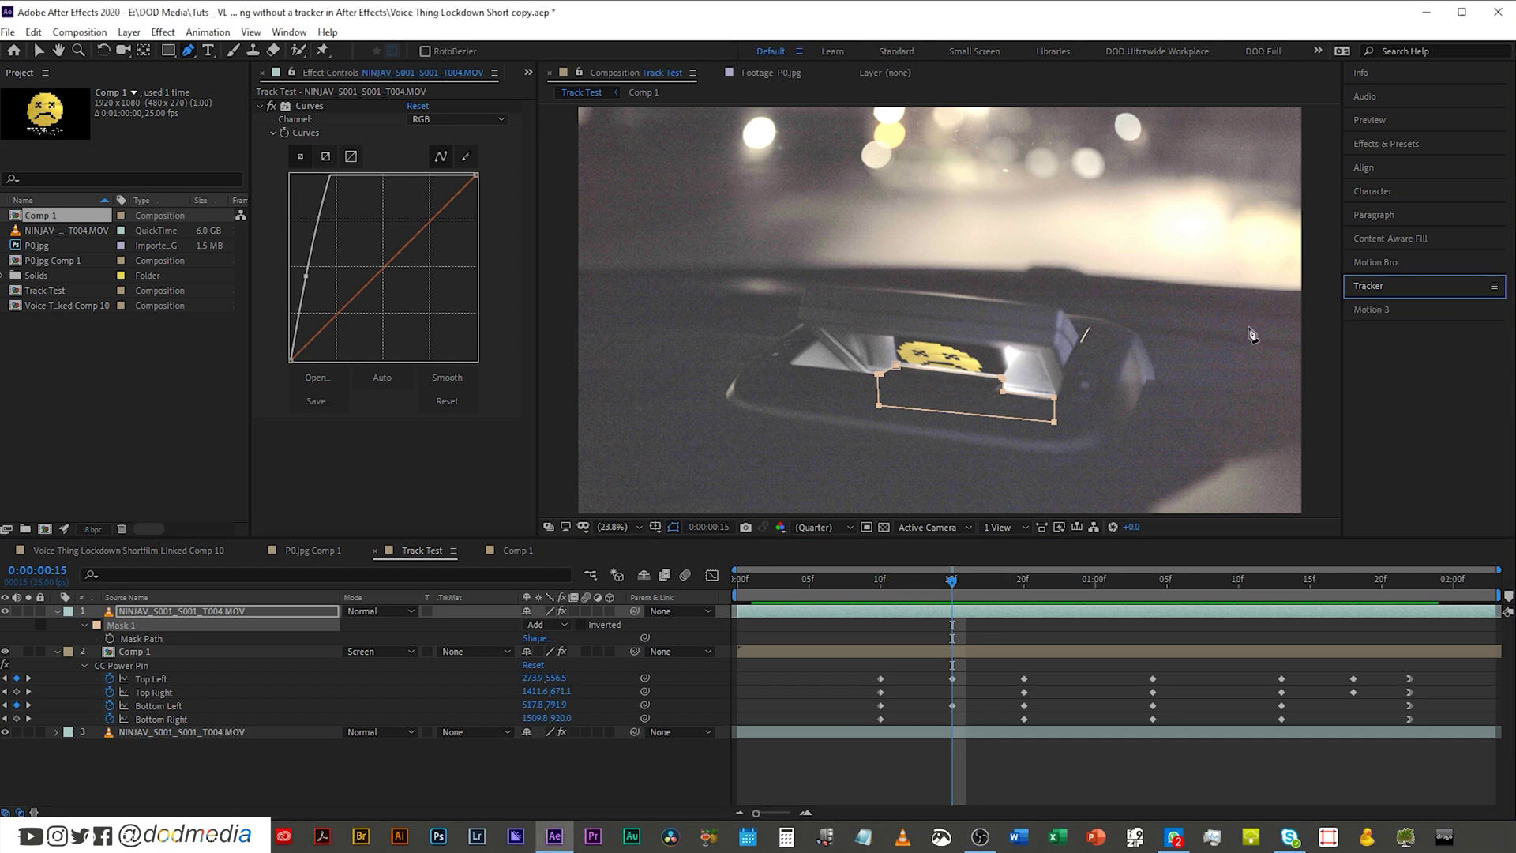
click(1060, 625)
Feather the dashboard mask by 3 pixels and preview the result.
key(f)
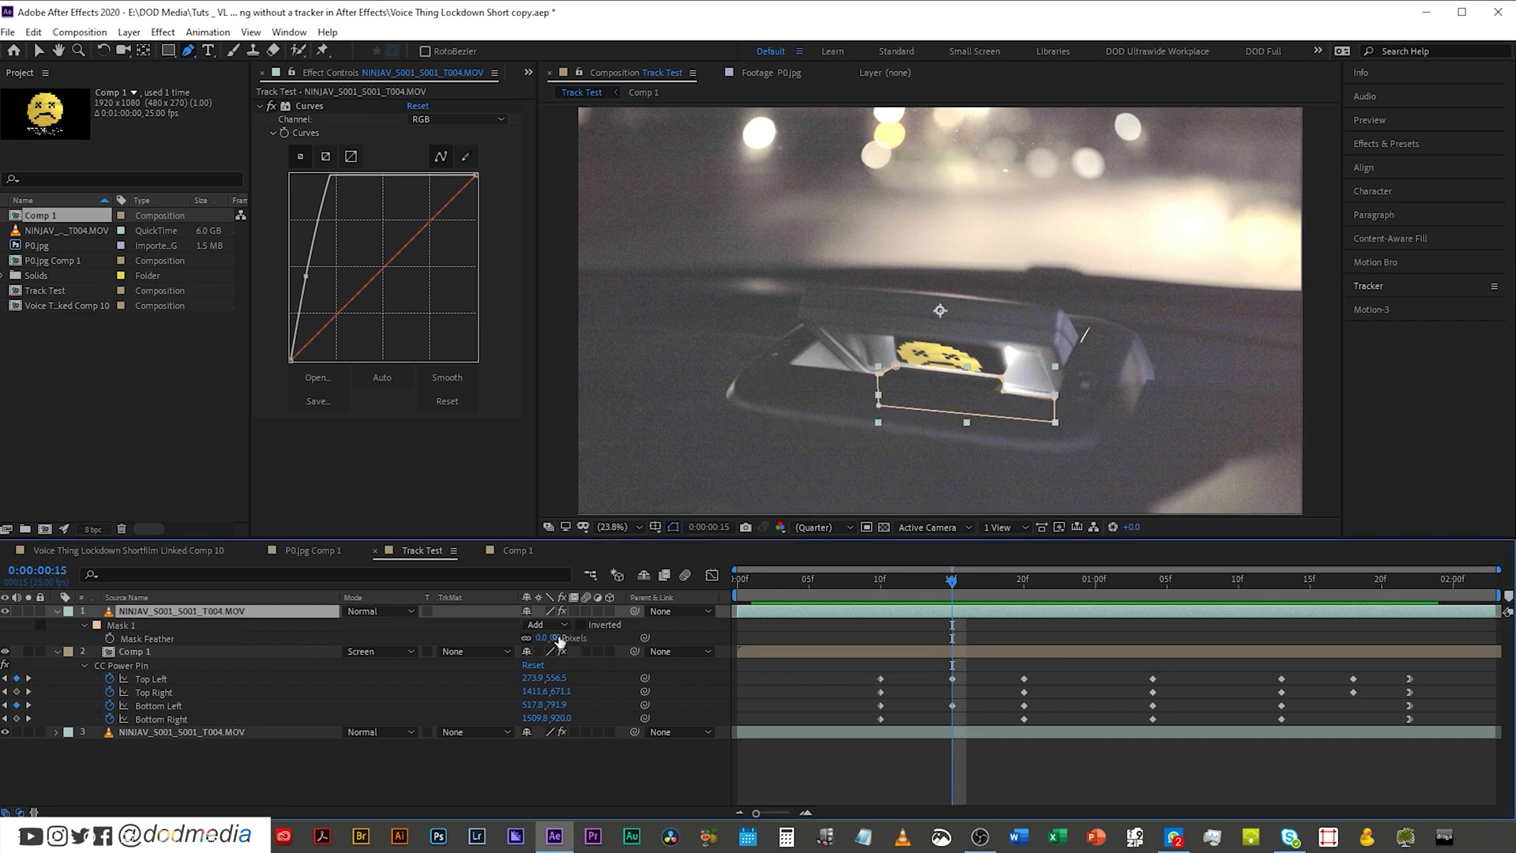
click(541, 637)
text(3)
key(Return)
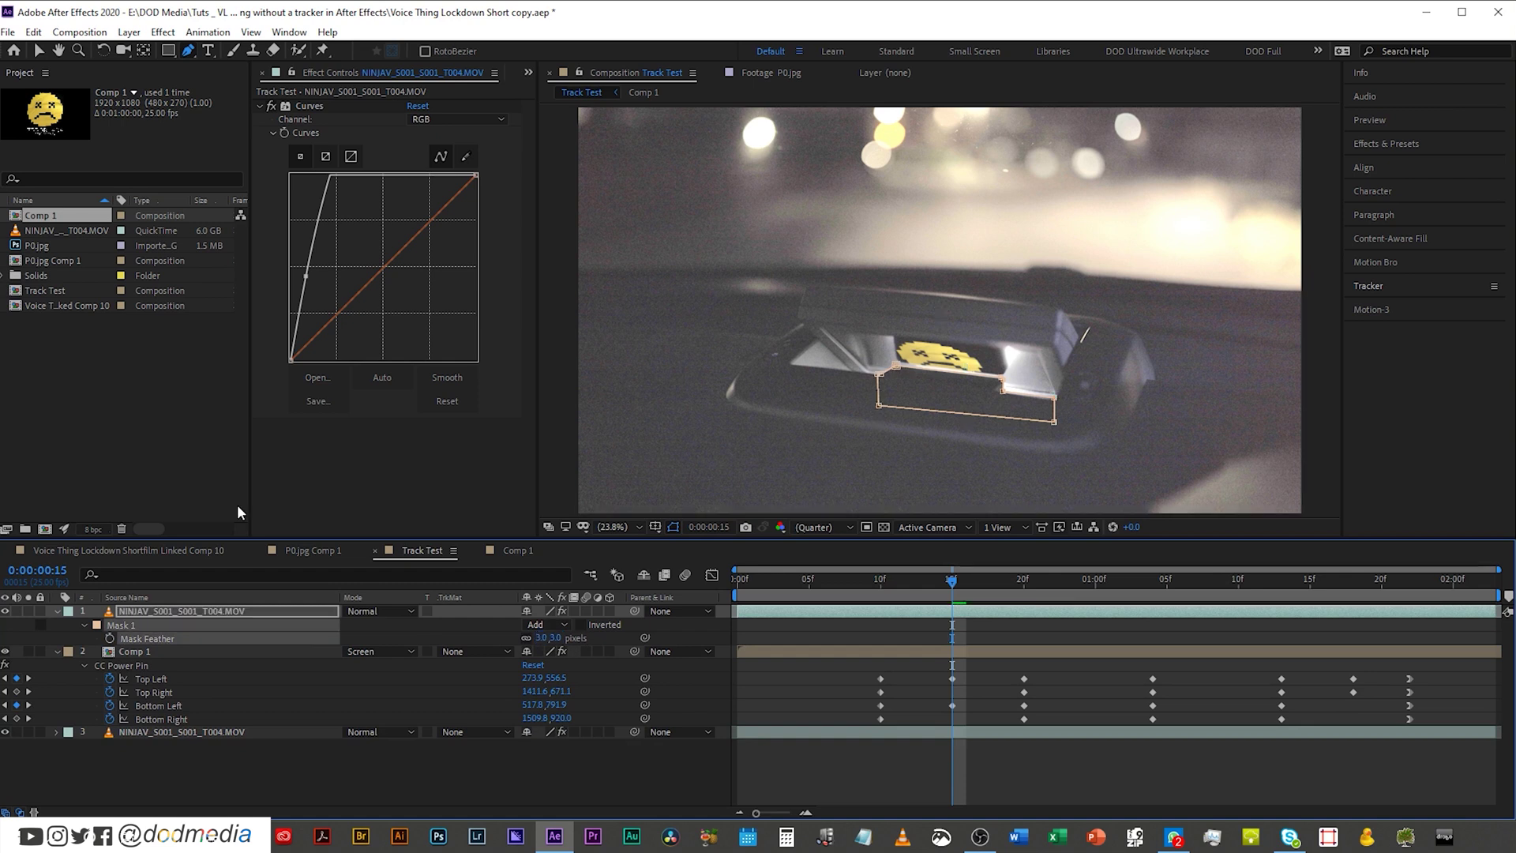
click(644, 768)
key(space)
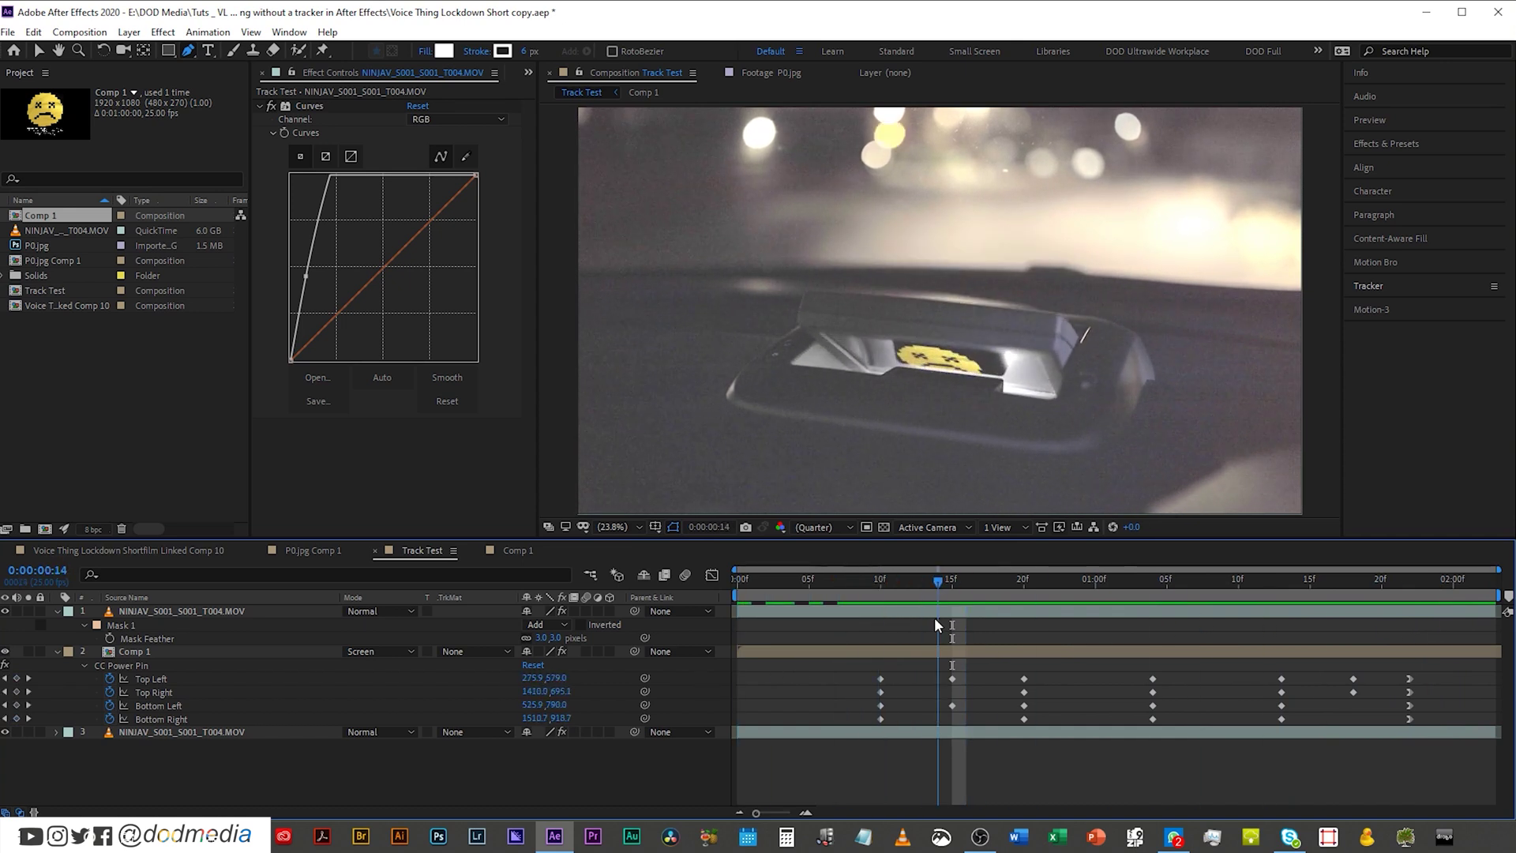
key(space)
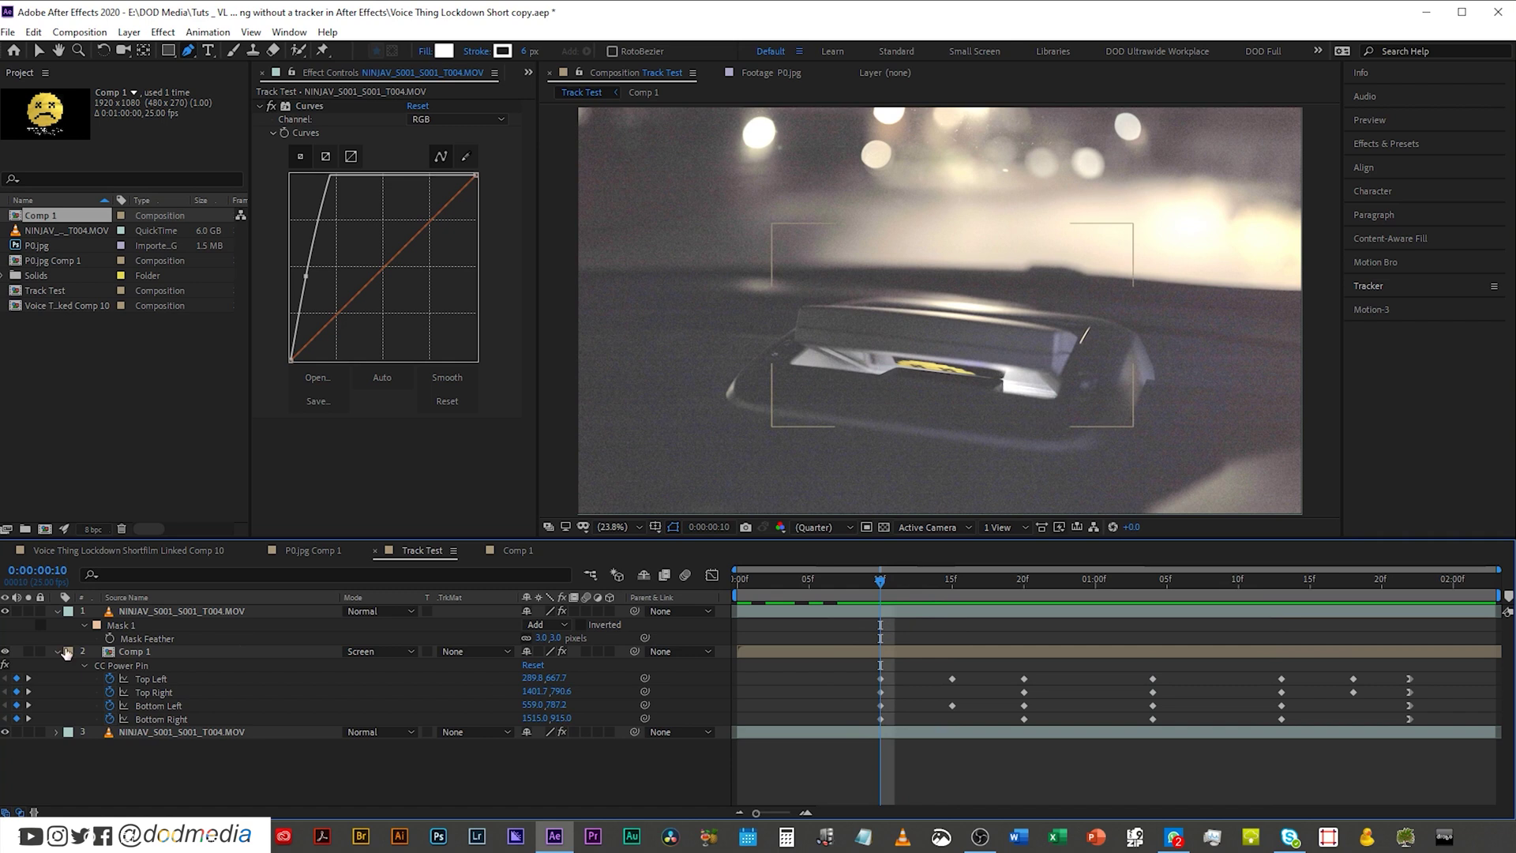
Keyframe the error screen's opacity from 0% at frame 10 to 100% at frame 15, then preview.
click(157, 651)
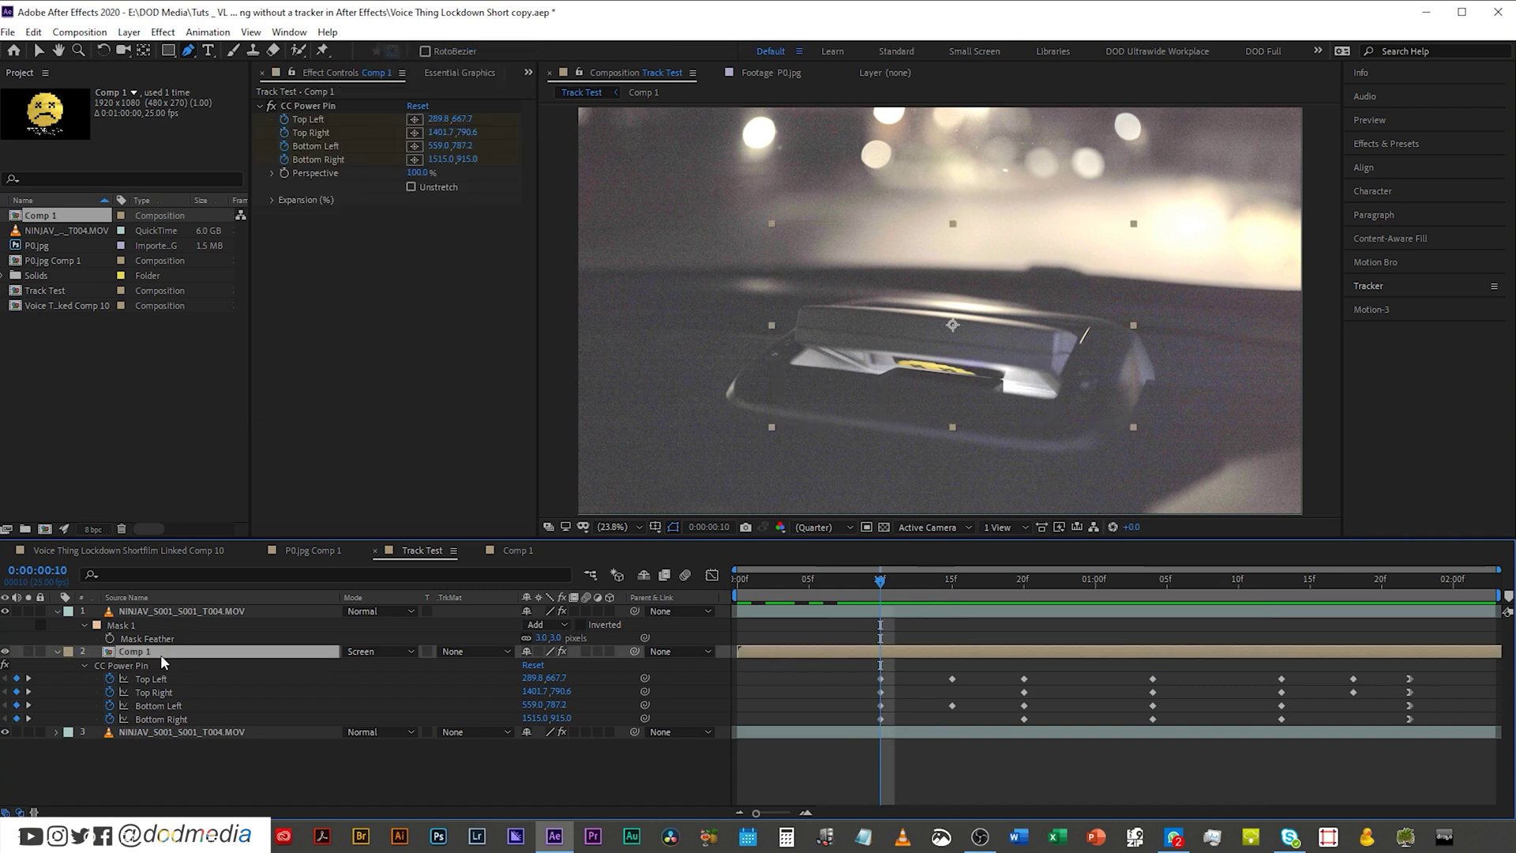
key(alt+shift+t)
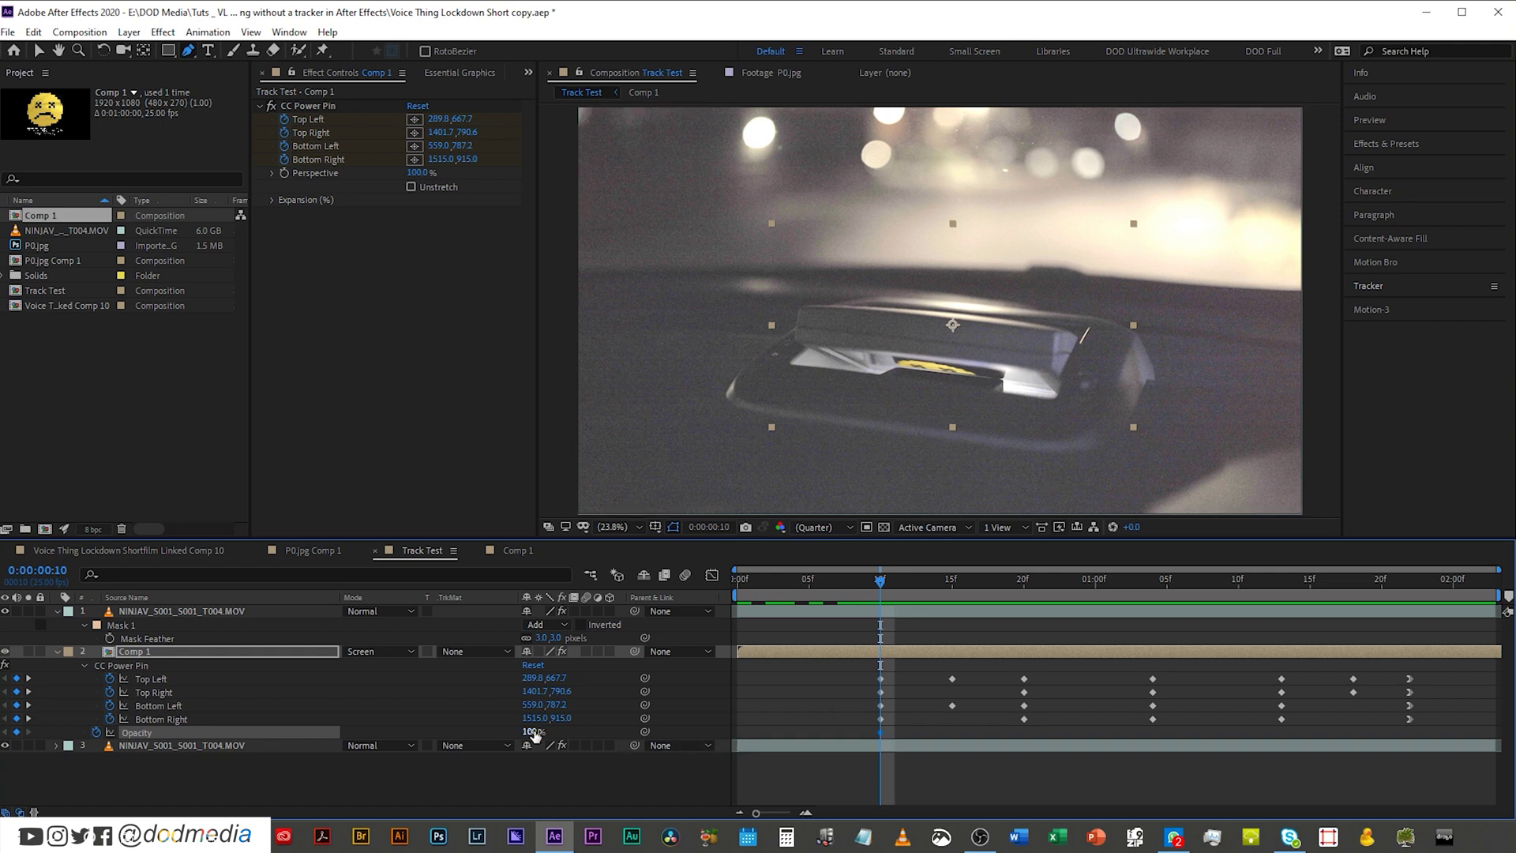
drag(531, 731, 104, 766)
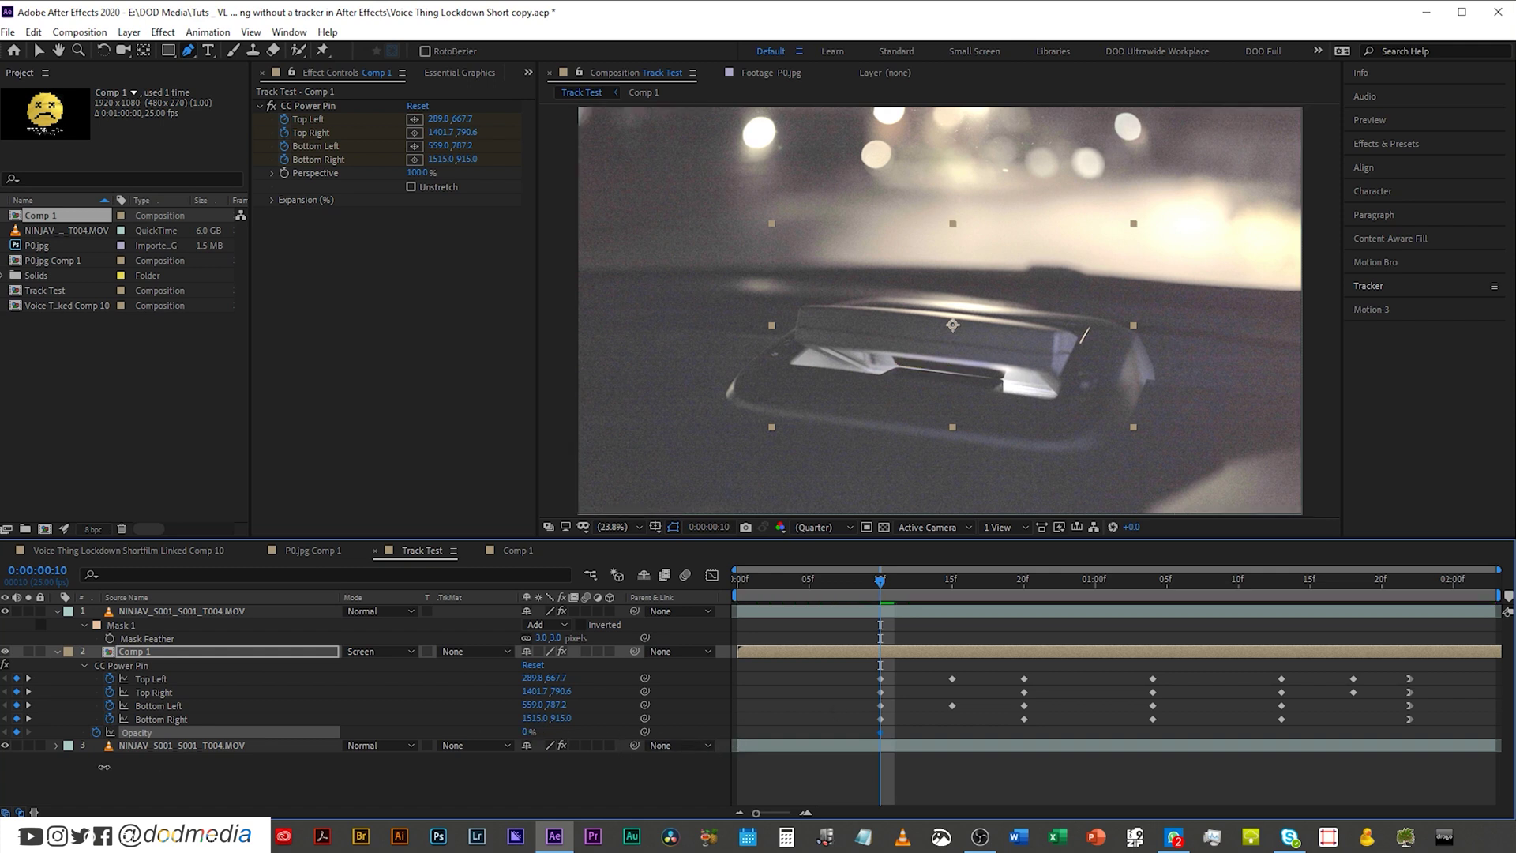
click(953, 583)
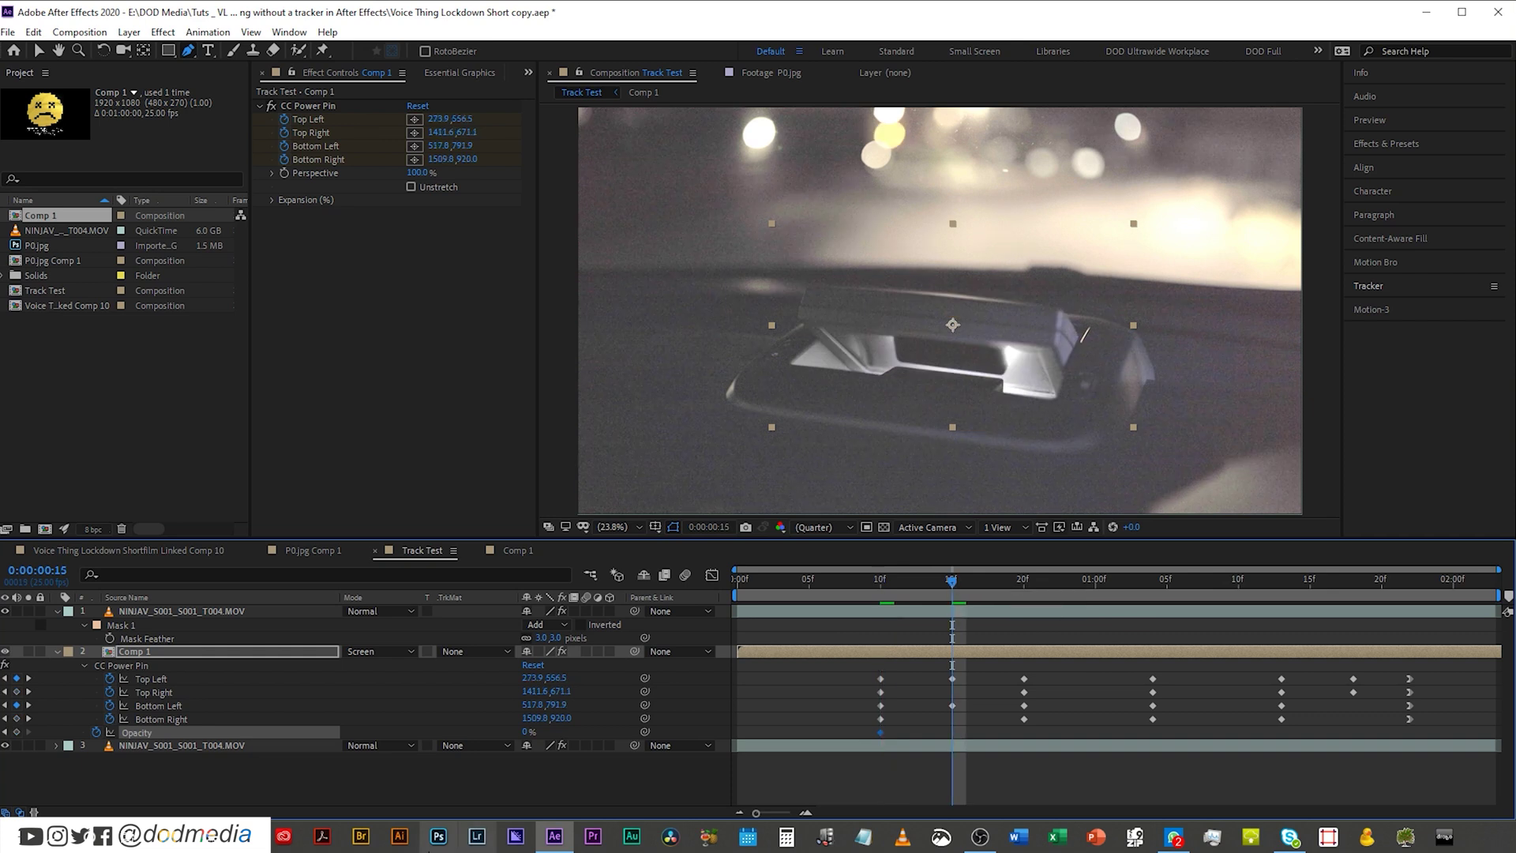
drag(529, 738, 746, 752)
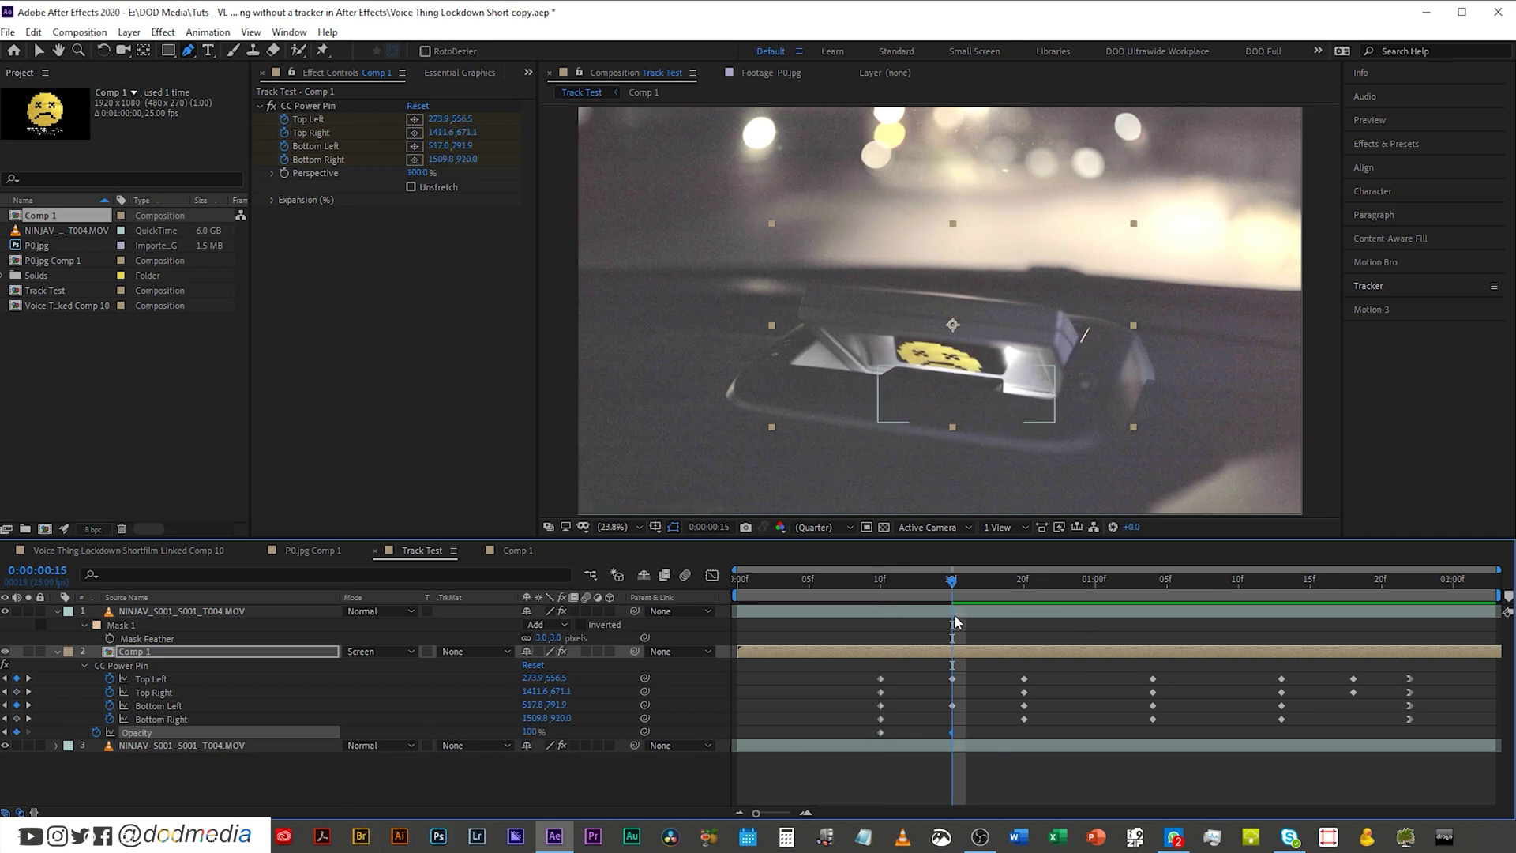
drag(881, 598, 995, 594)
click(806, 600)
key(space)
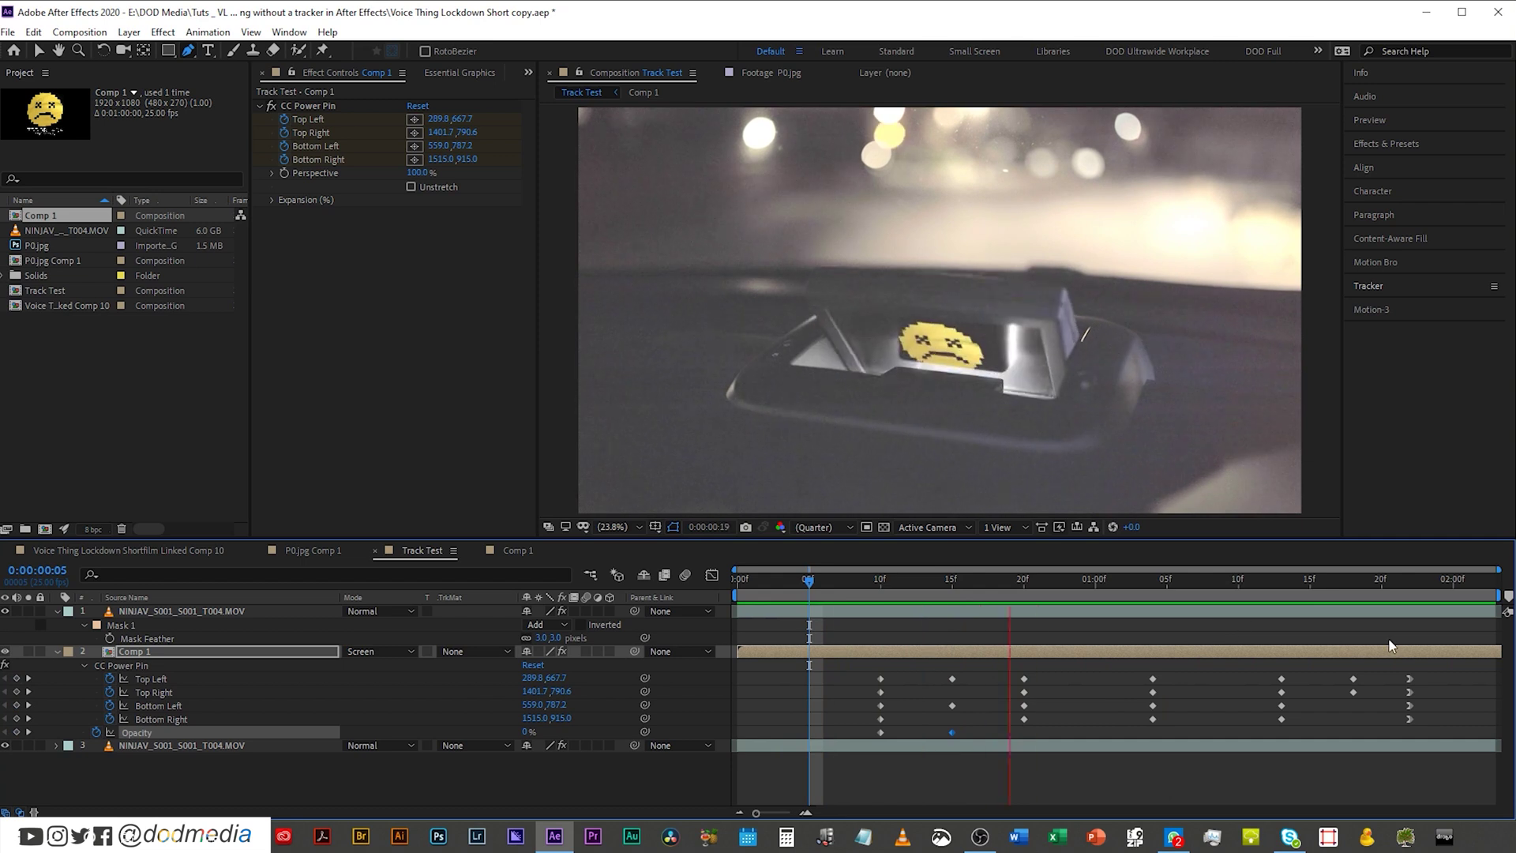
Shift the last CC Power Pin keyframes one frame earlier and scrub the end to check alignment.
drag(1399, 588, 1395, 590)
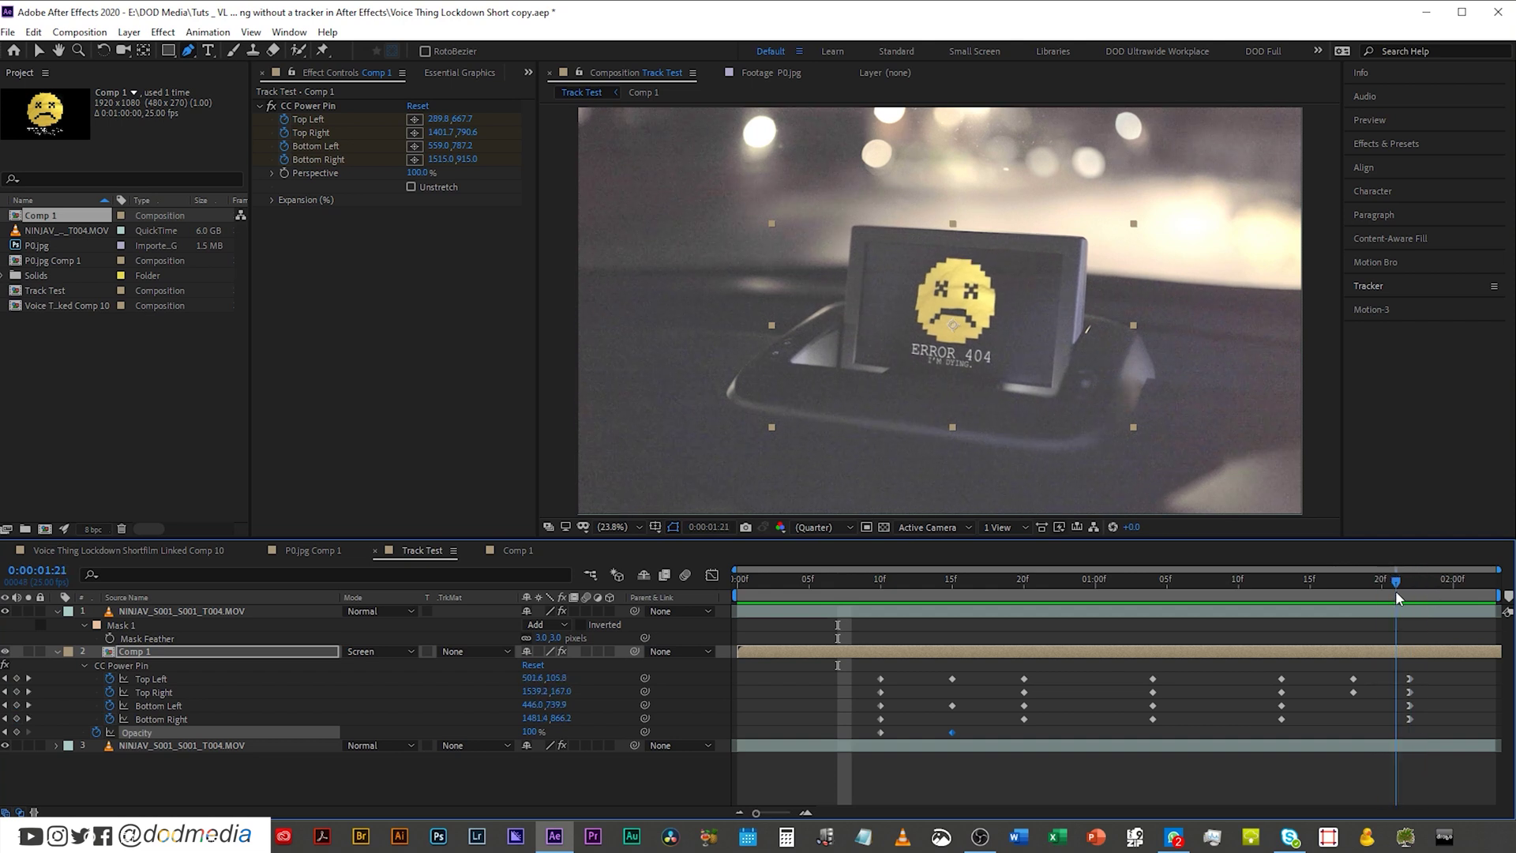
drag(1429, 667, 1386, 727)
key(alt+Left)
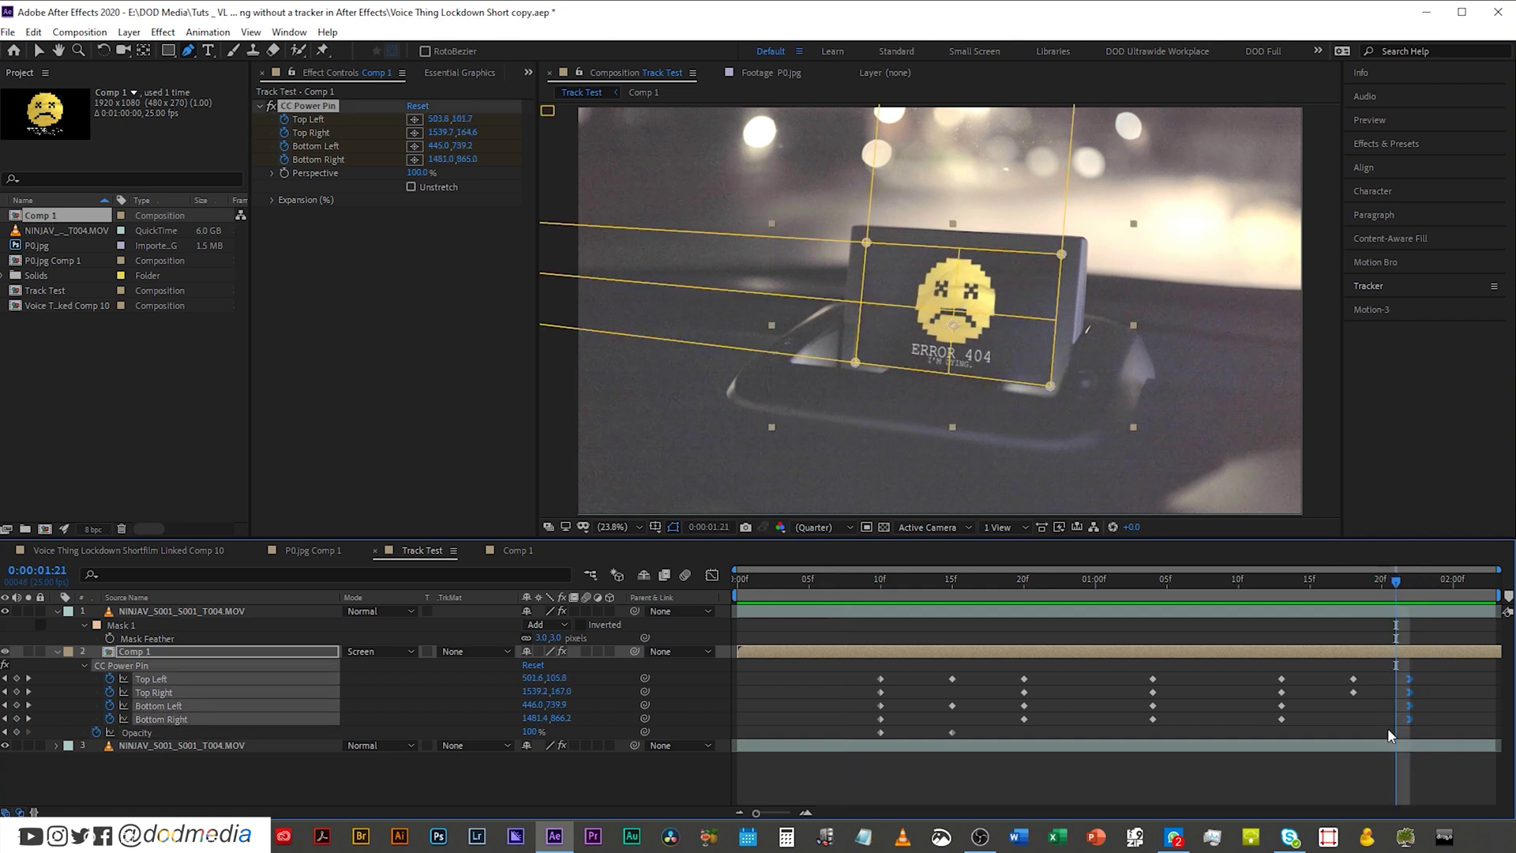
drag(1392, 583, 1290, 602)
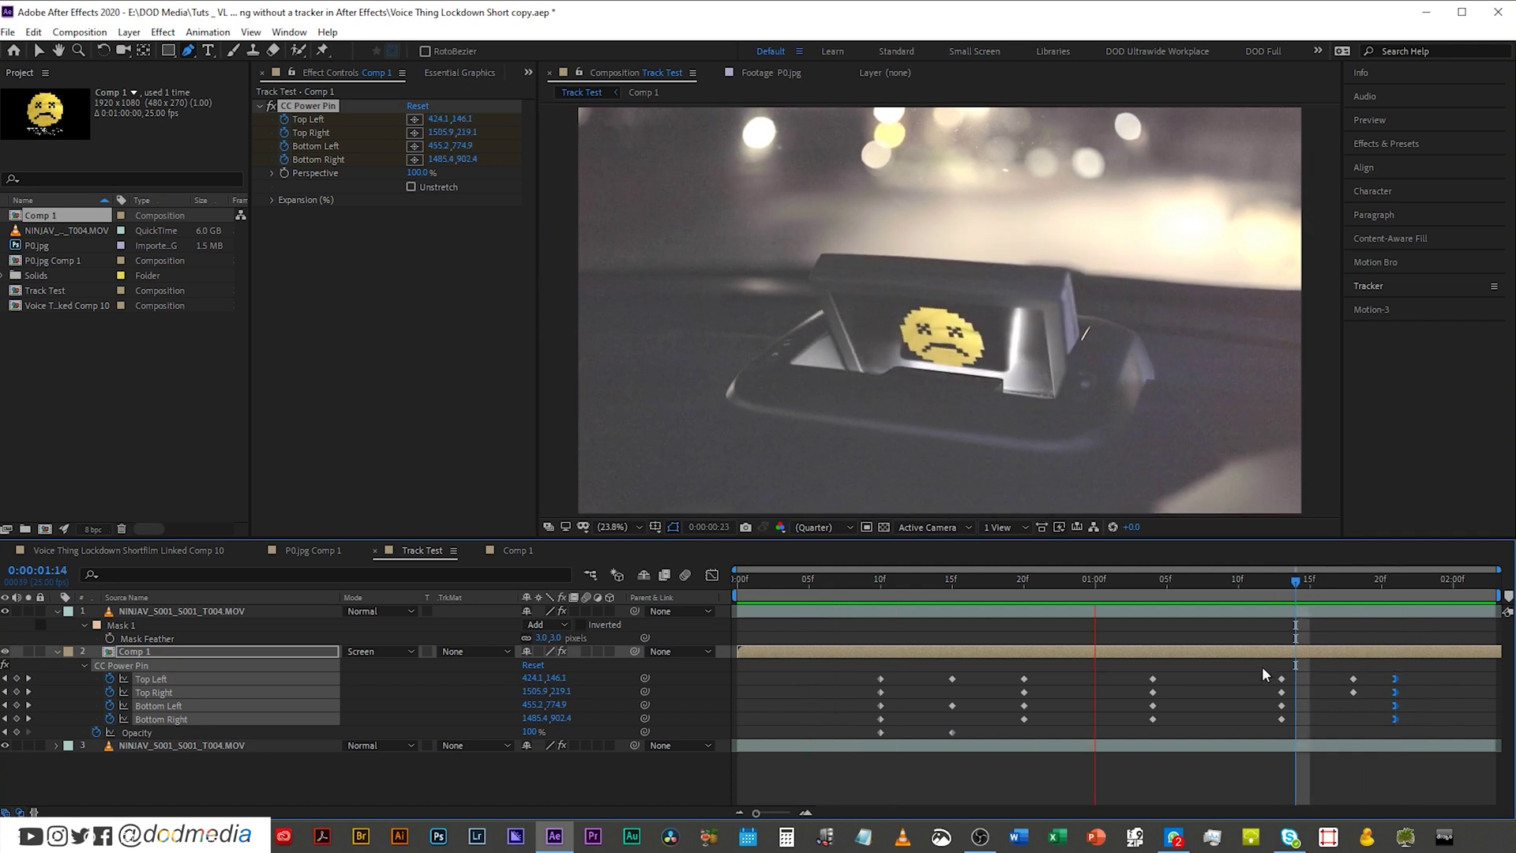
key(space)
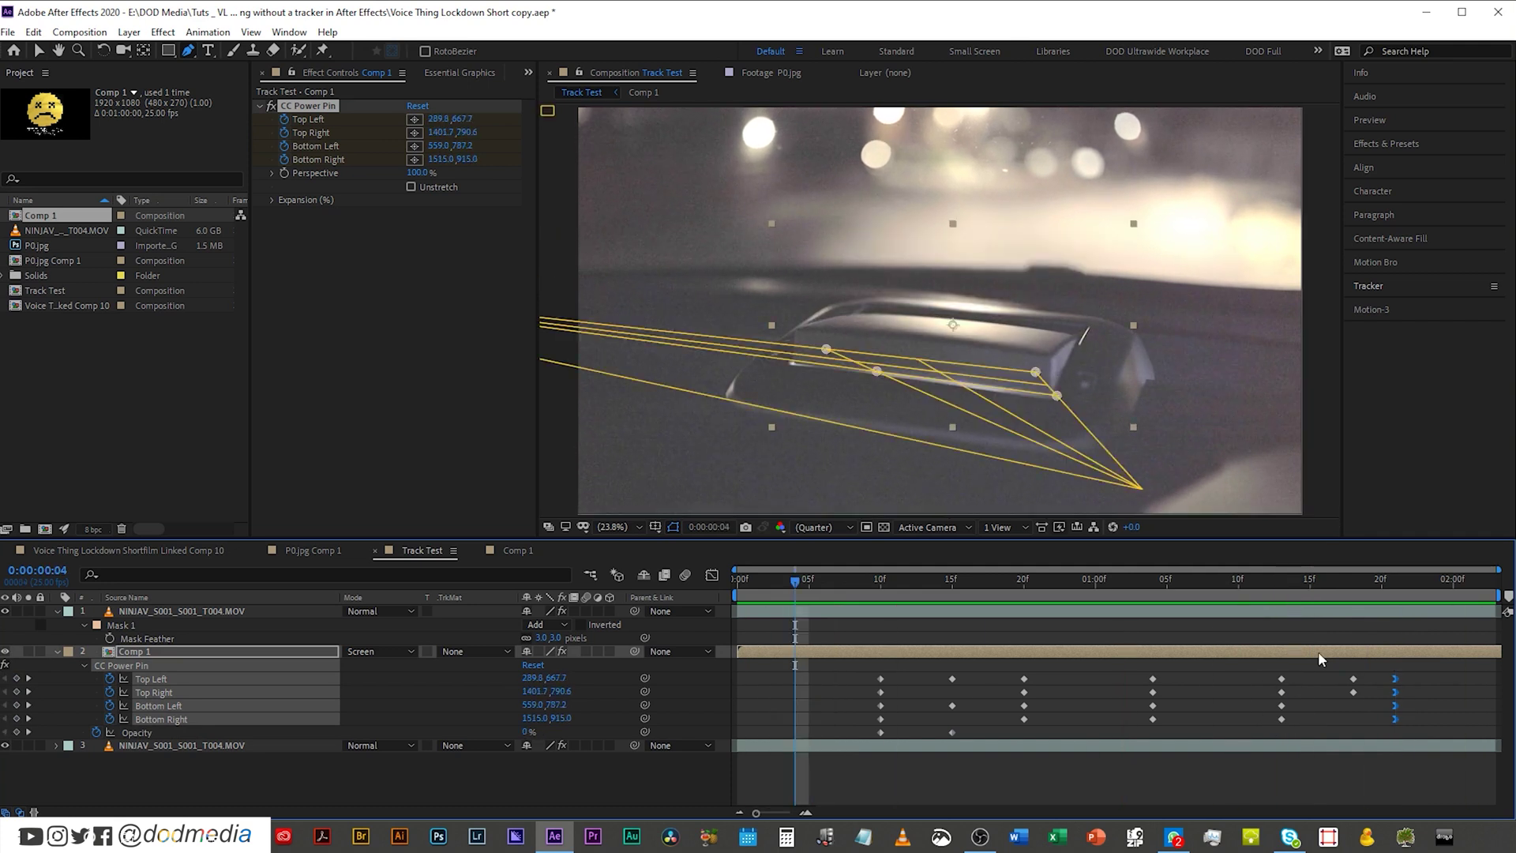
drag(1368, 587, 1395, 603)
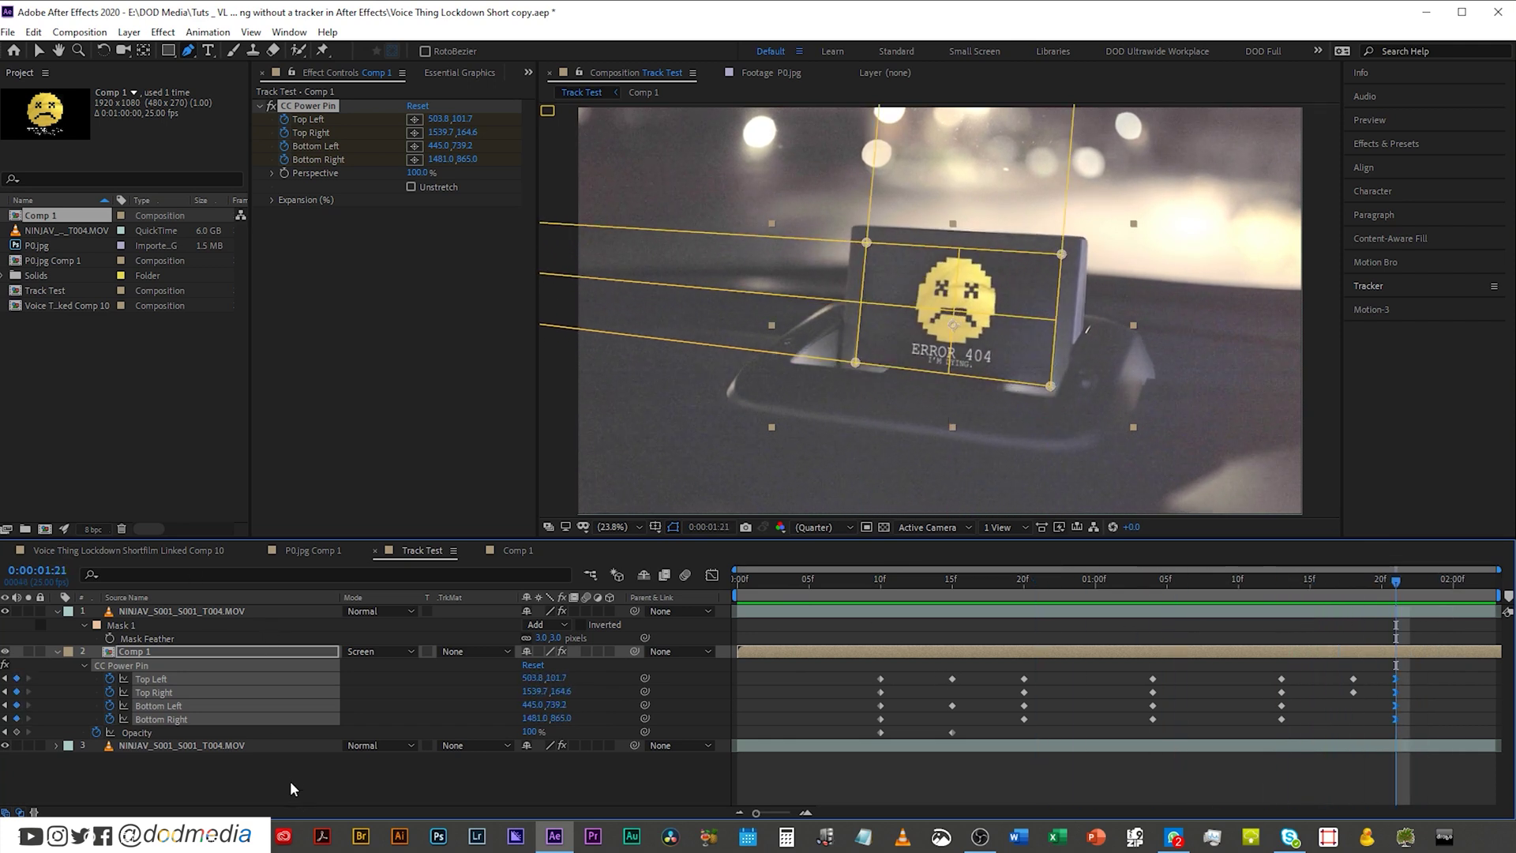
Open the Comp 1 precomp and select its ERROR 404 text layer.
click(290, 780)
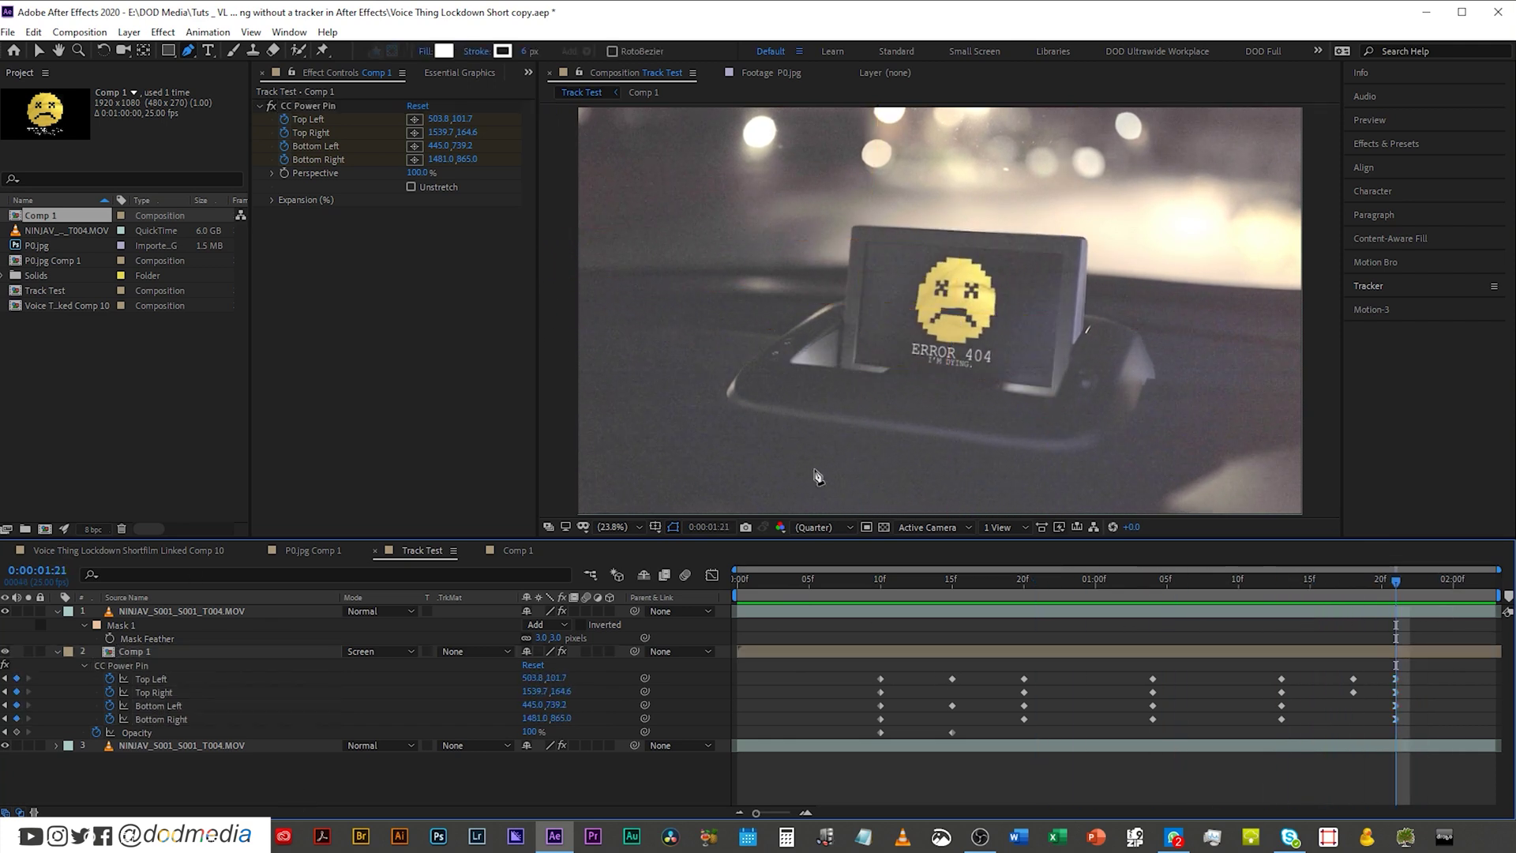
click(1001, 347)
double_click(1001, 347)
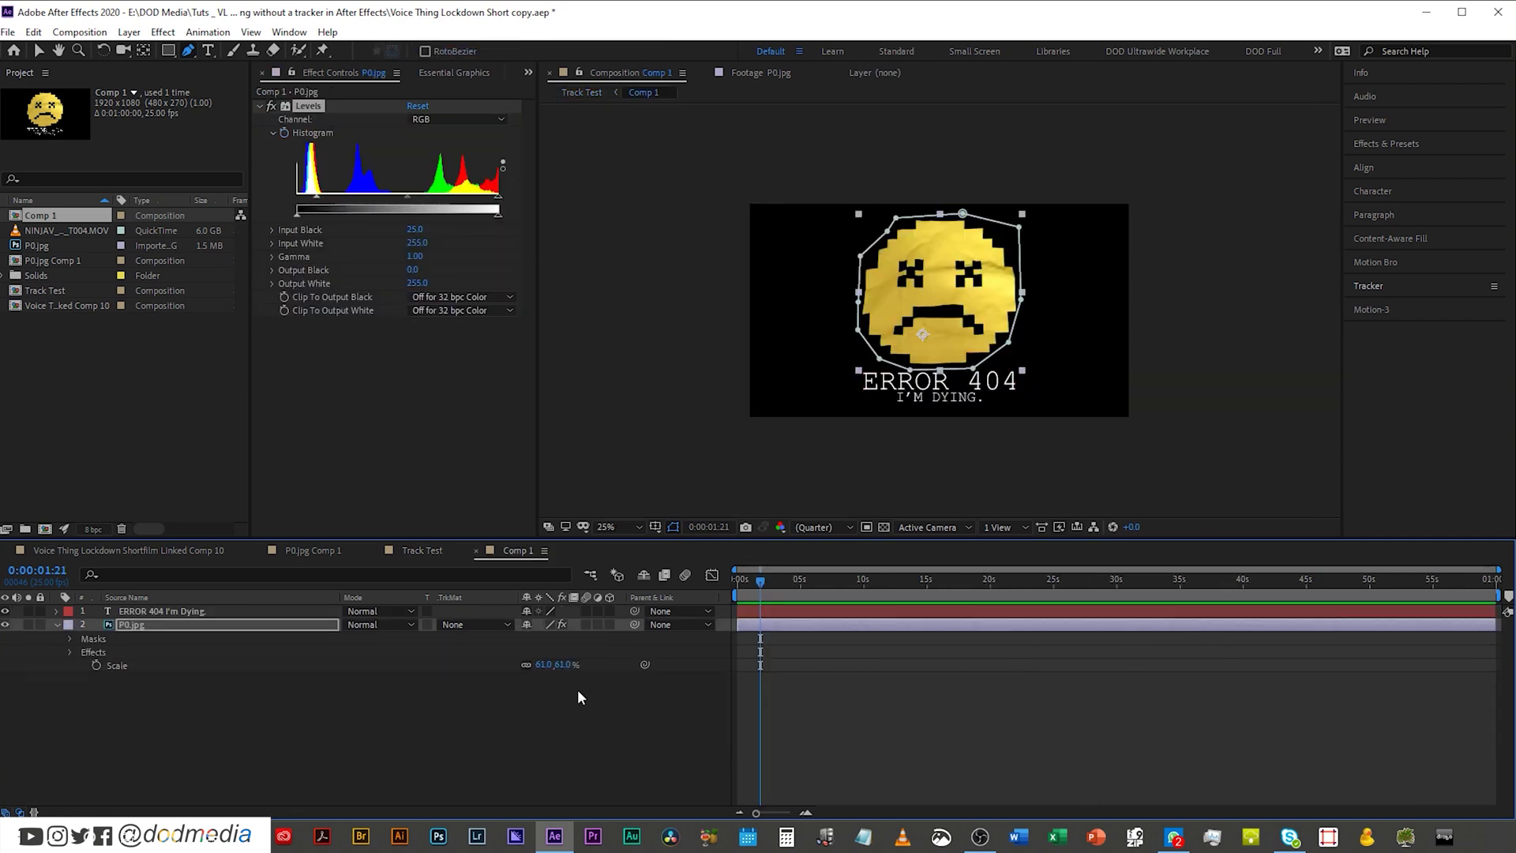
click(154, 611)
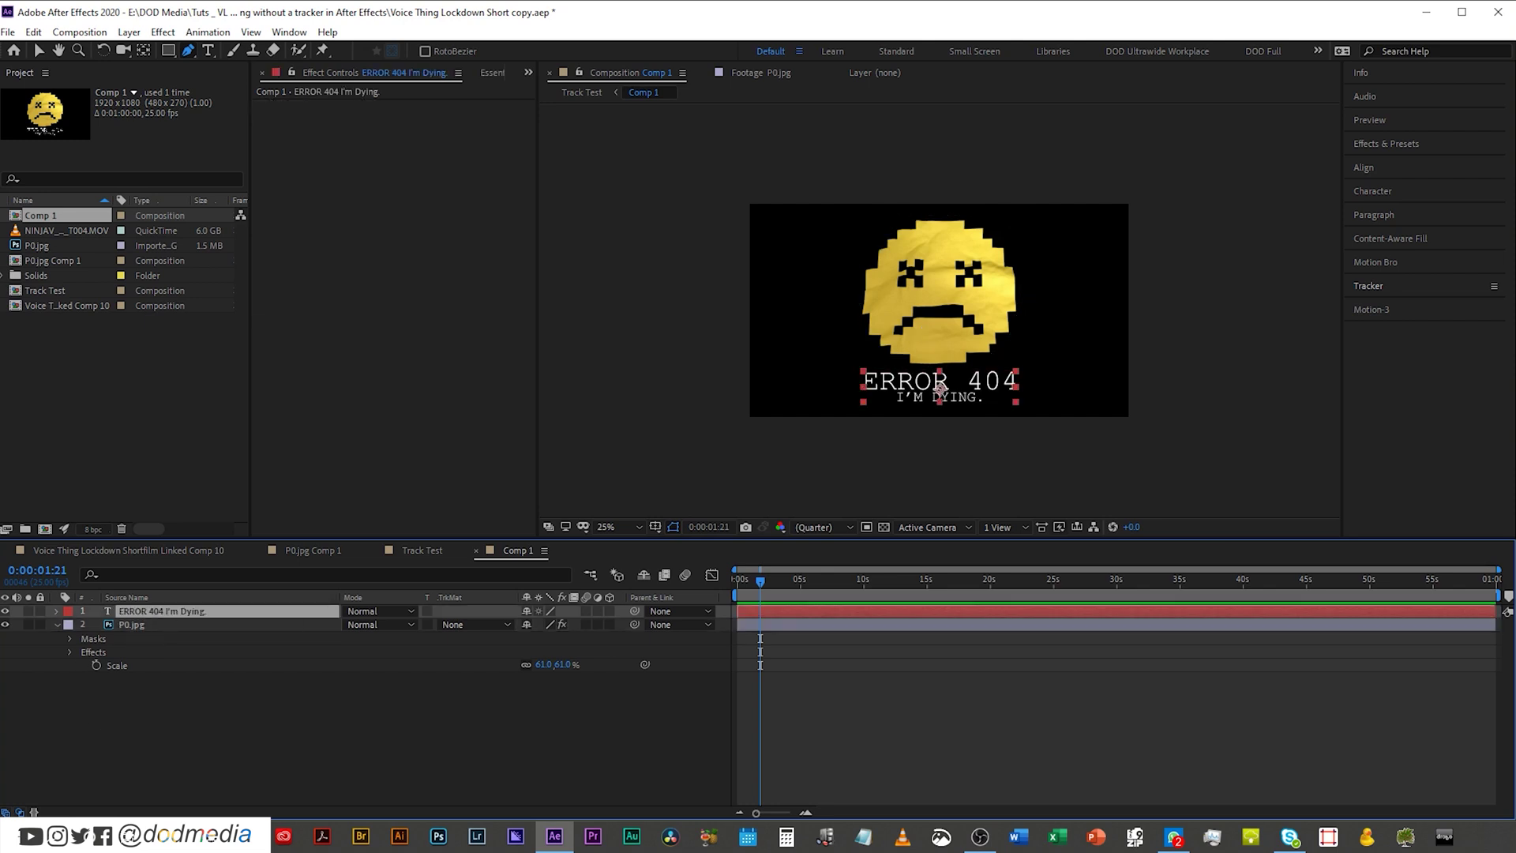
Apply the Typewriter preset to the text, then return to Track Test at frame 8.
click(1400, 142)
click(1398, 162)
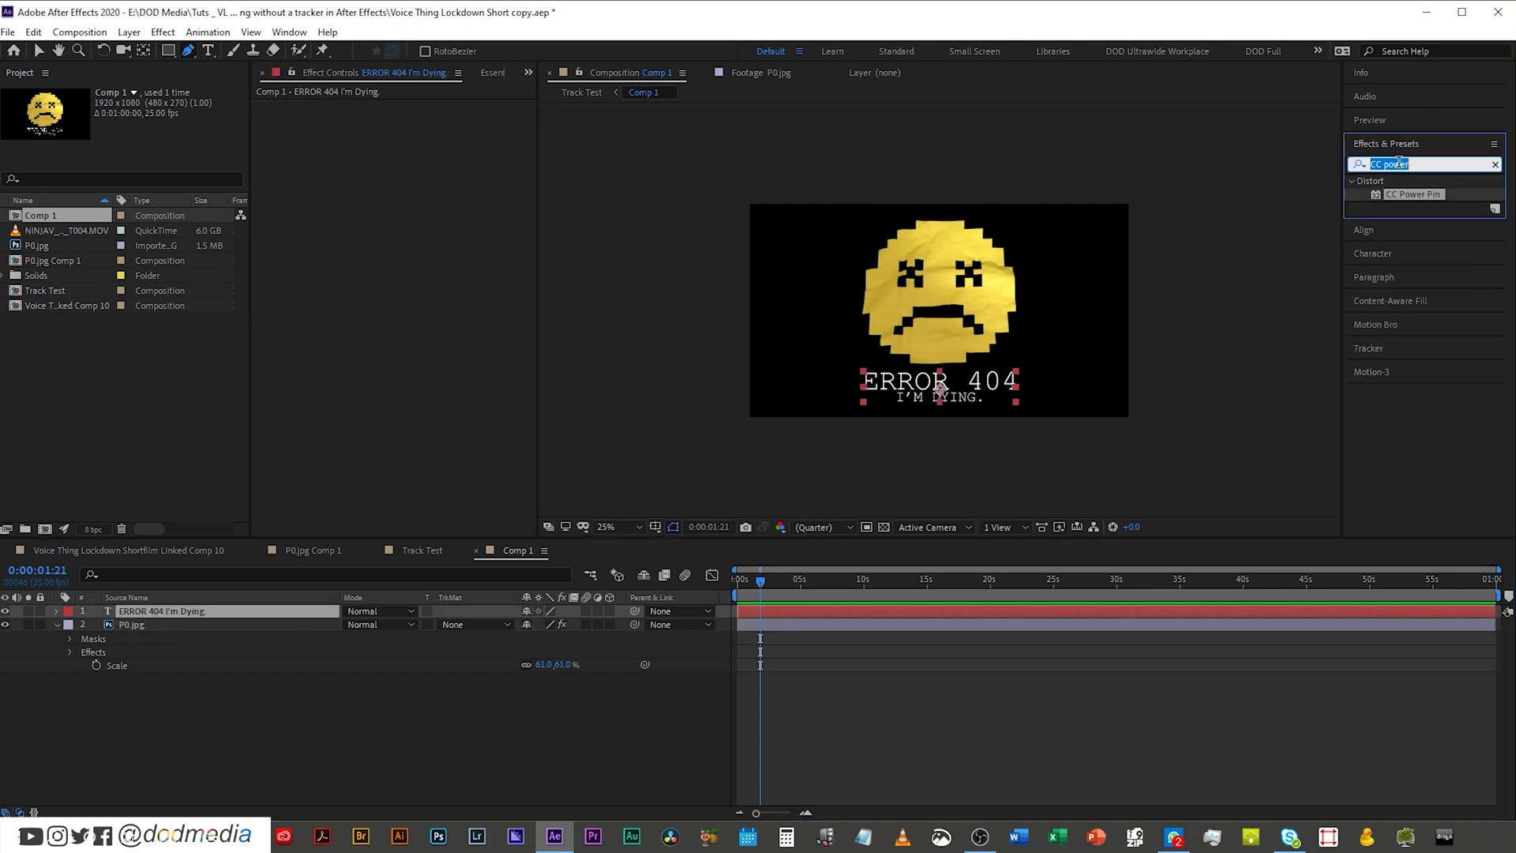
text(type)
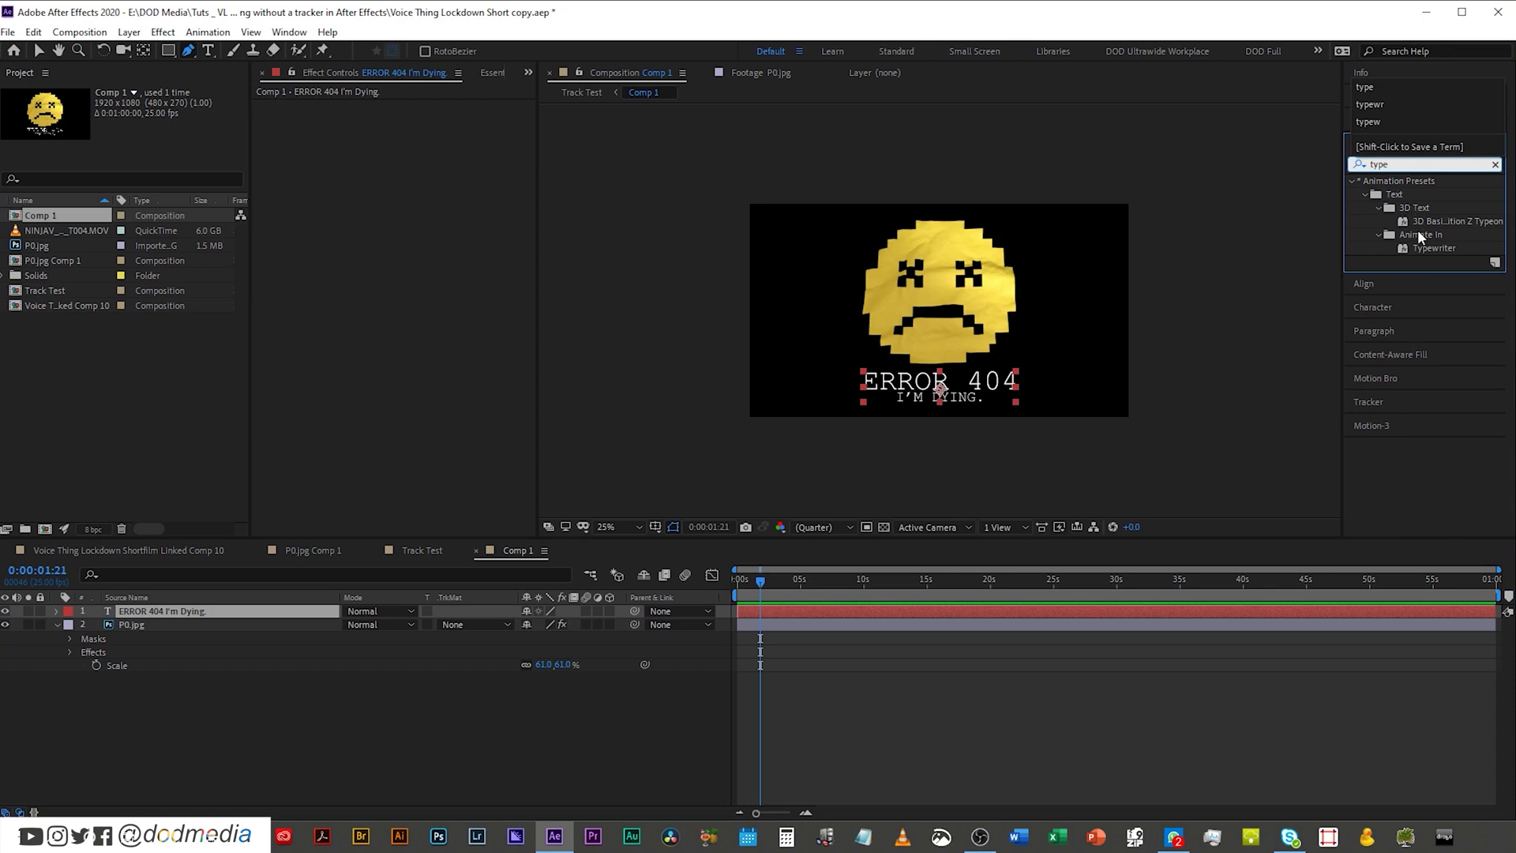
double_click(1434, 248)
click(598, 659)
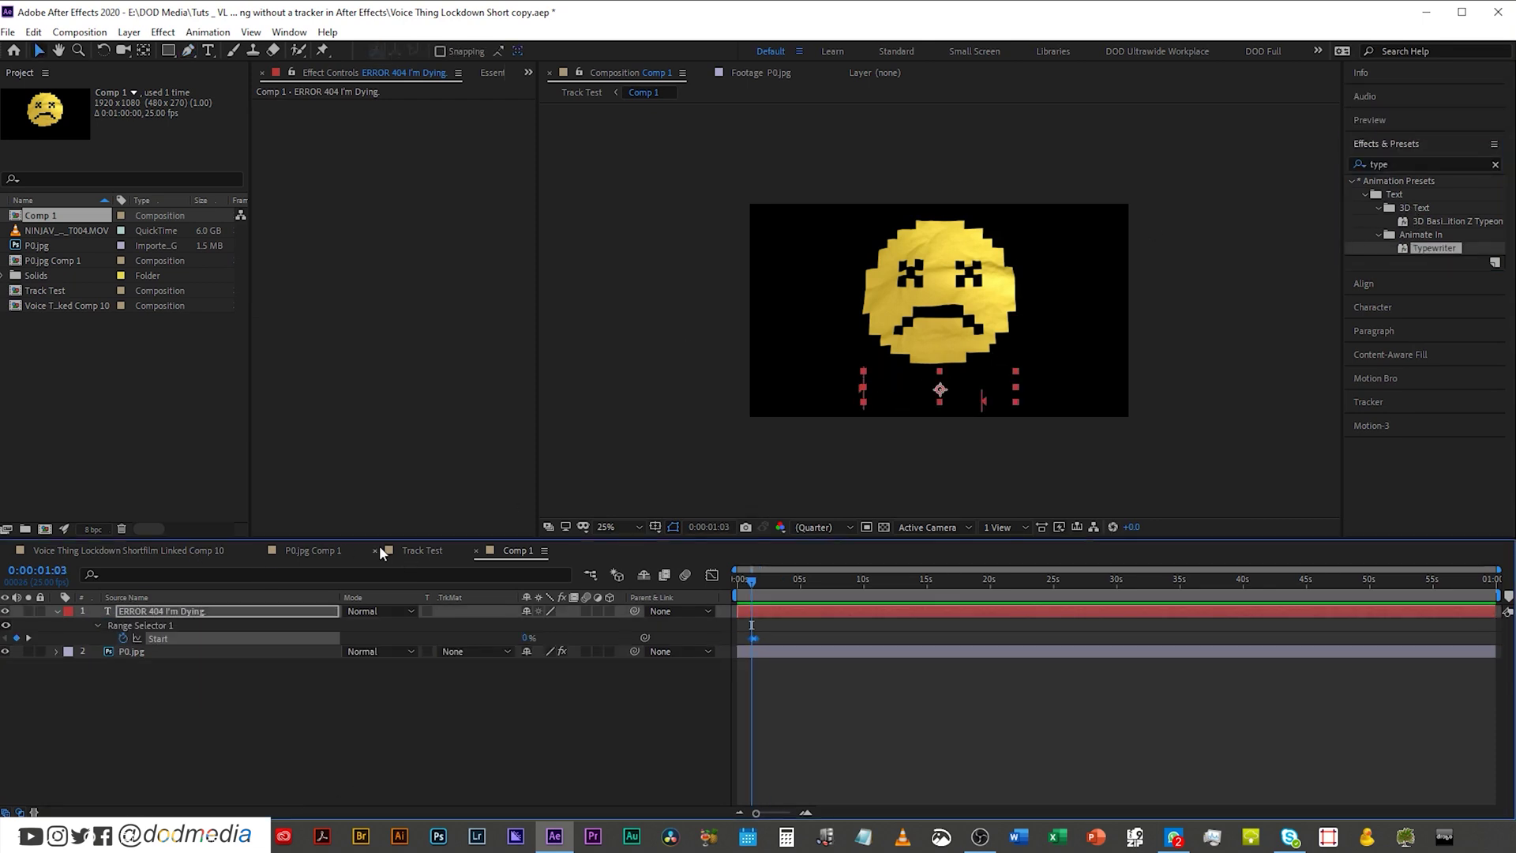
click(381, 551)
click(853, 580)
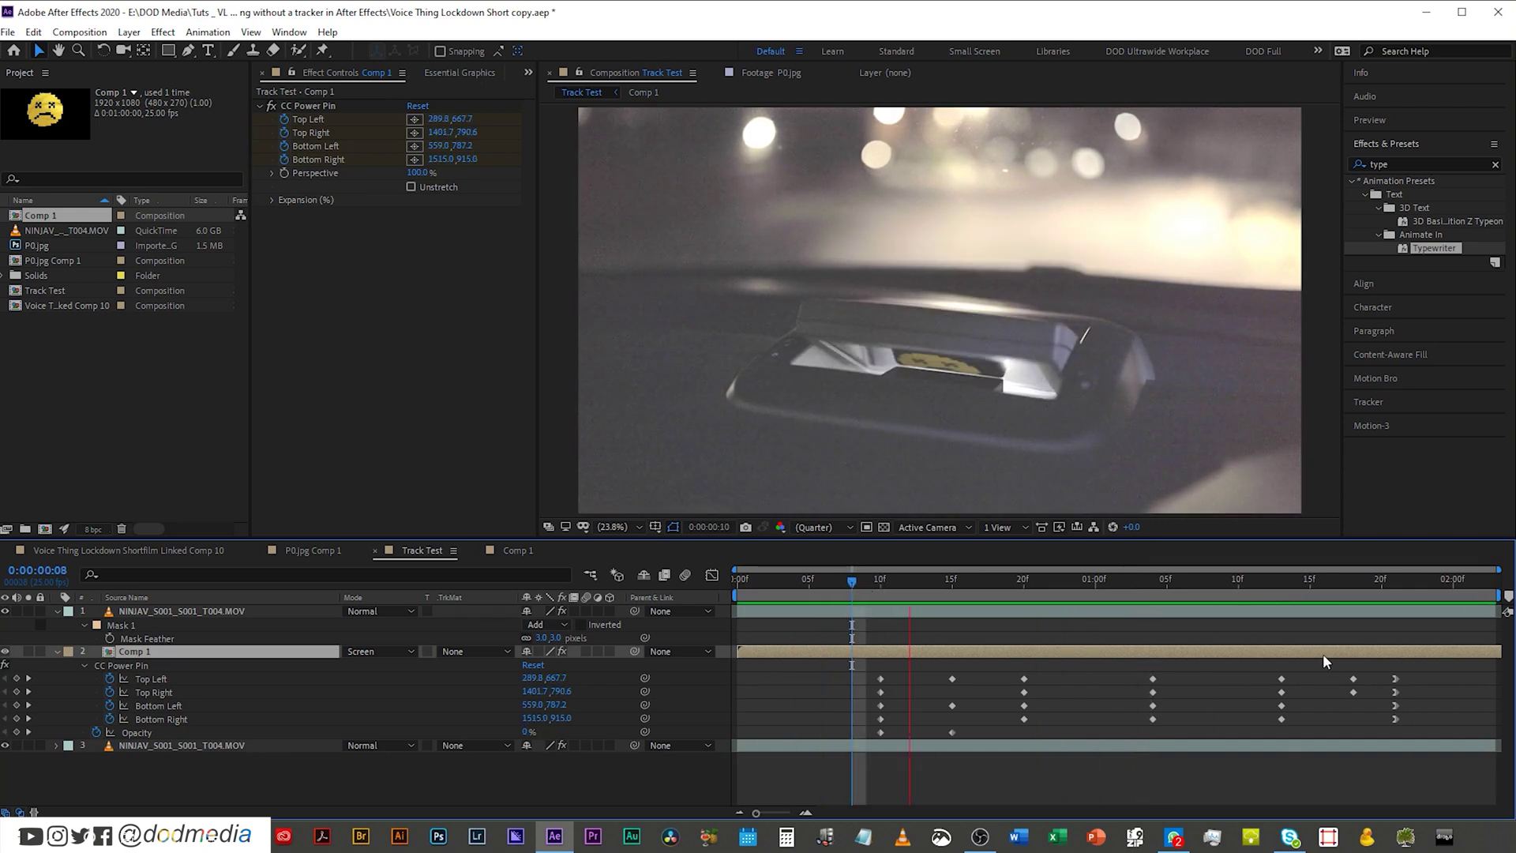
Apply VR Digital Glitch to the Comp 1 layer in Track Test.
click(1196, 581)
click(1398, 164)
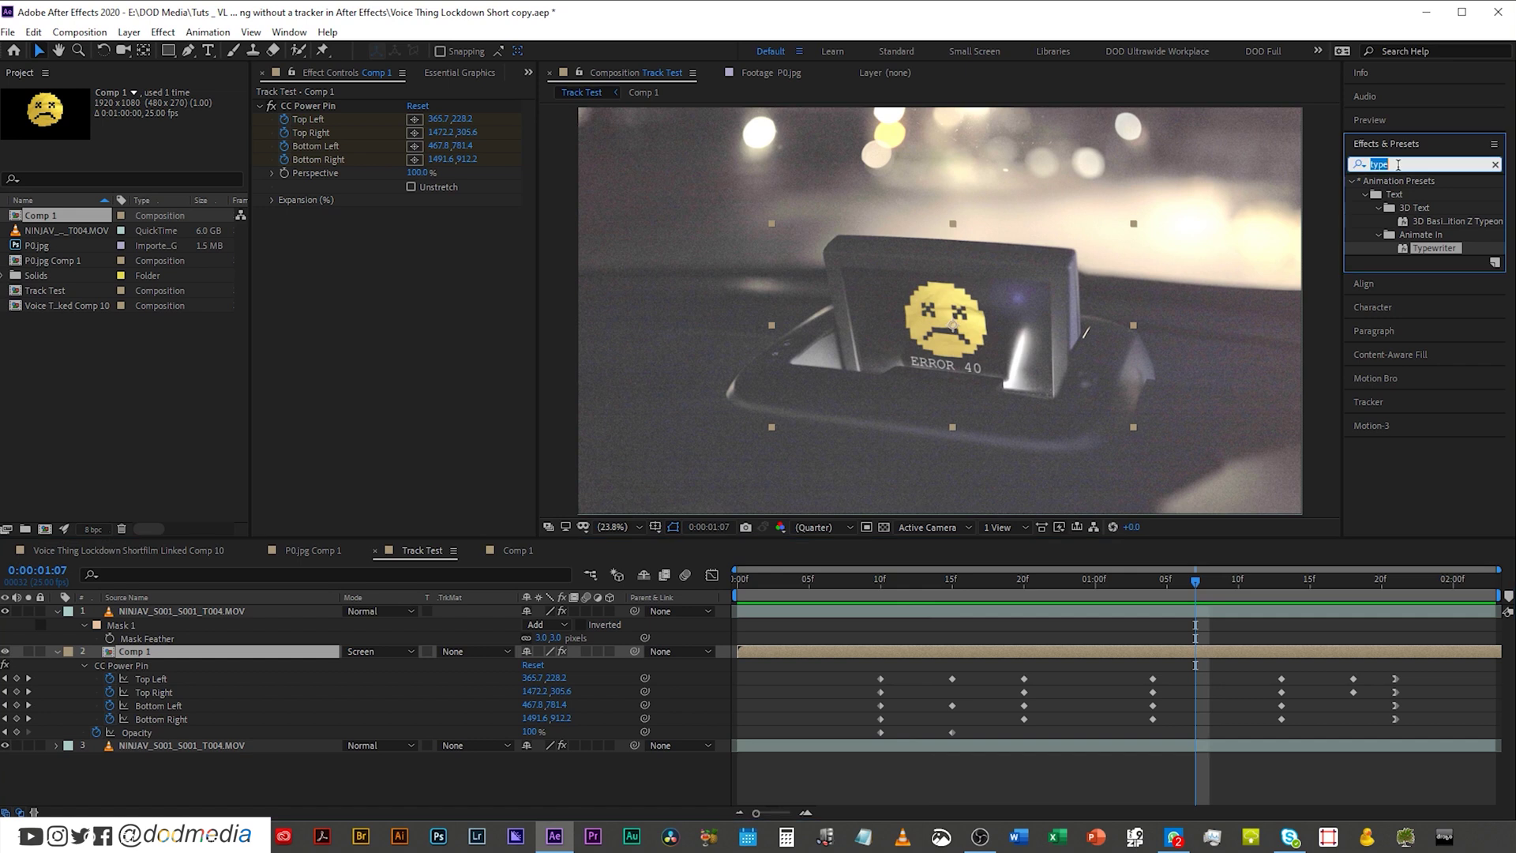
text(VR)
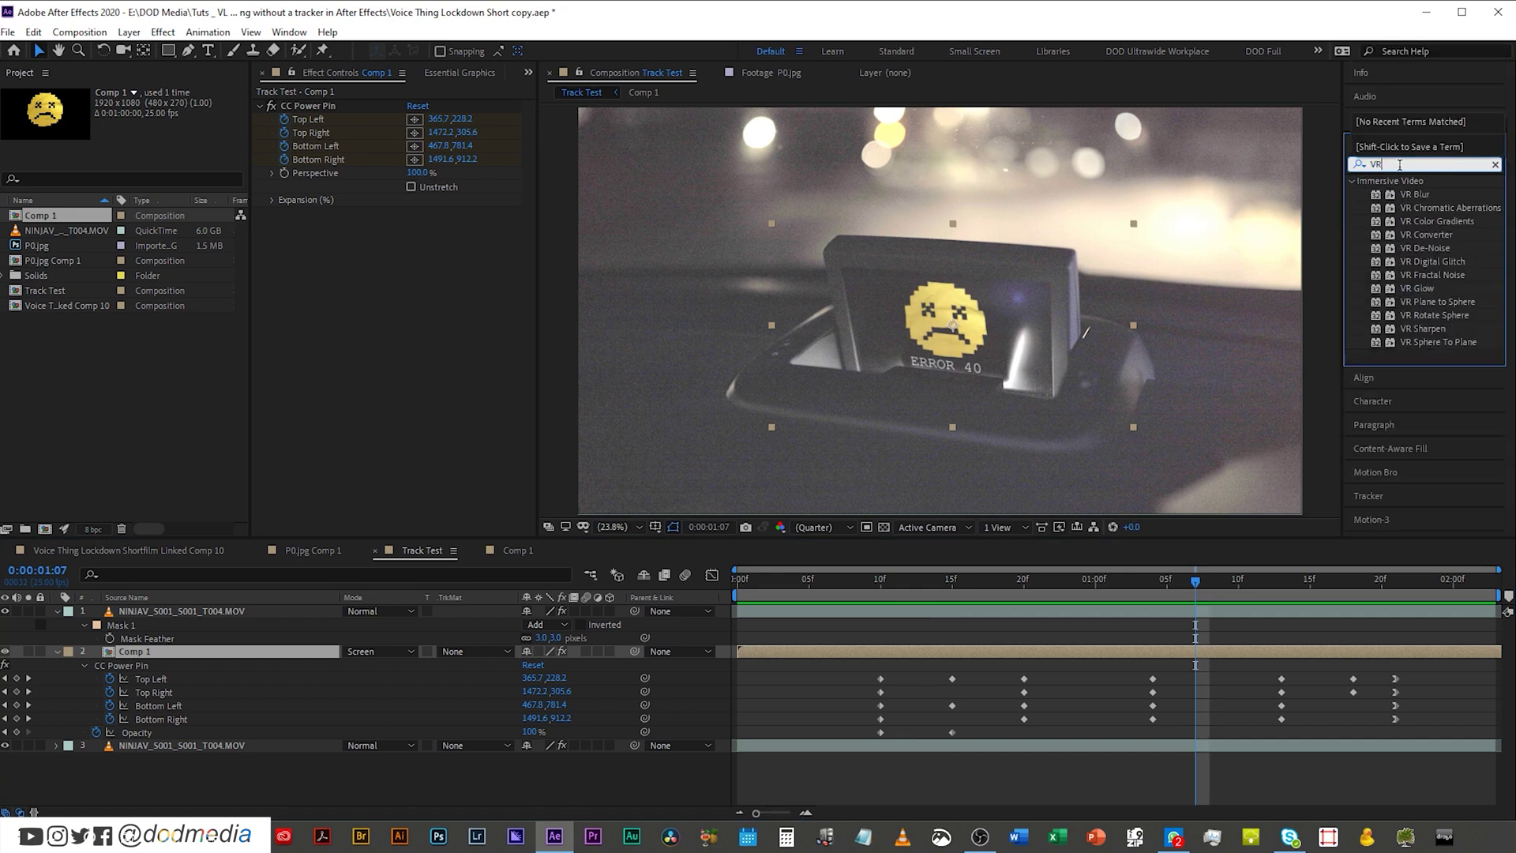
double_click(1437, 261)
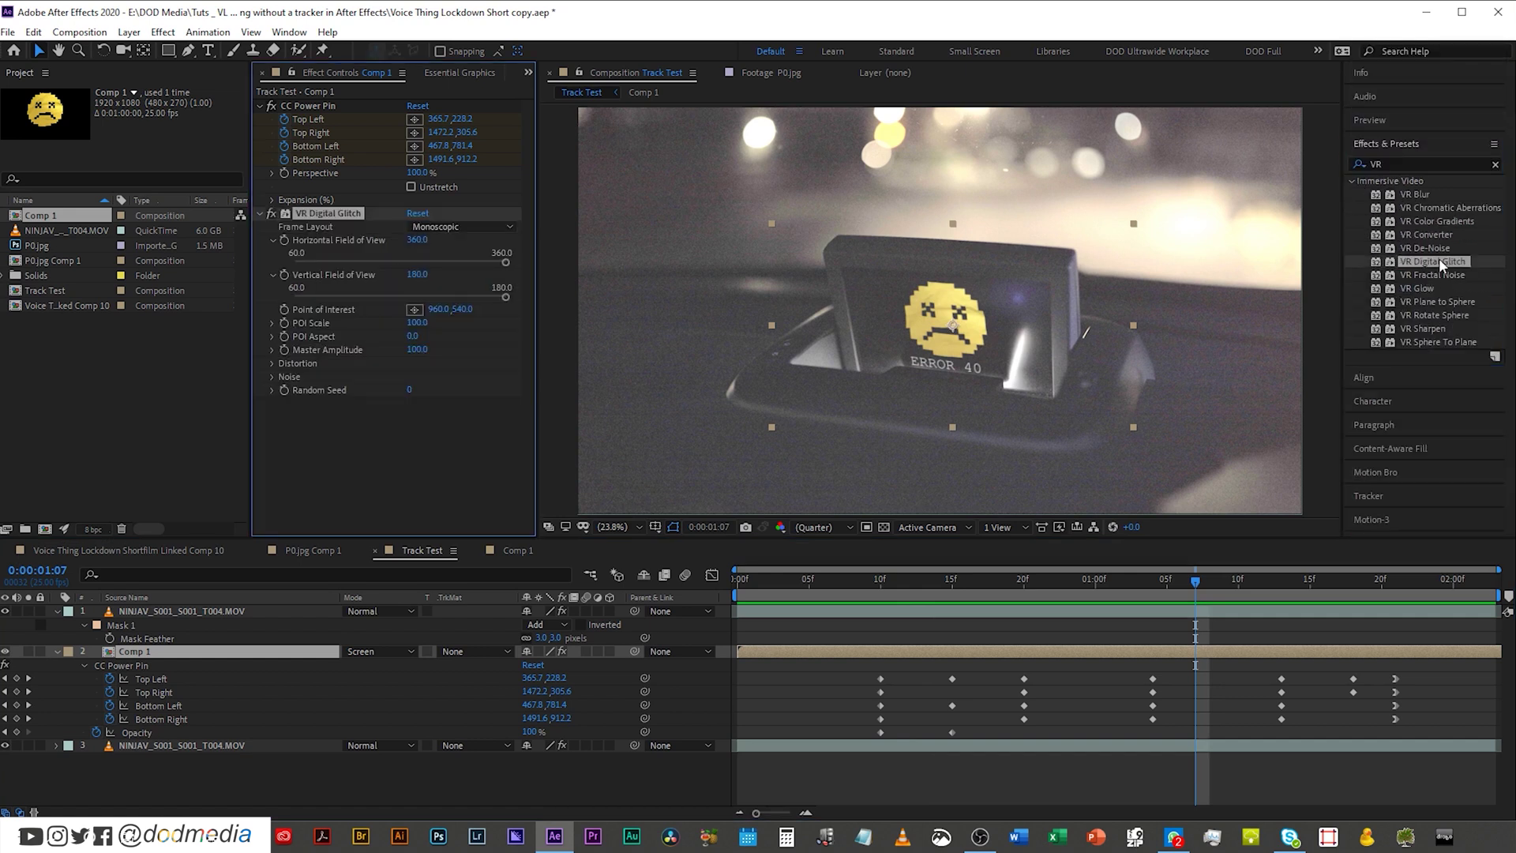
Keyframe Distortion Evolution from the first frame to near the end, then preview the glitch.
click(272, 363)
scroll(369, 386, down, 1)
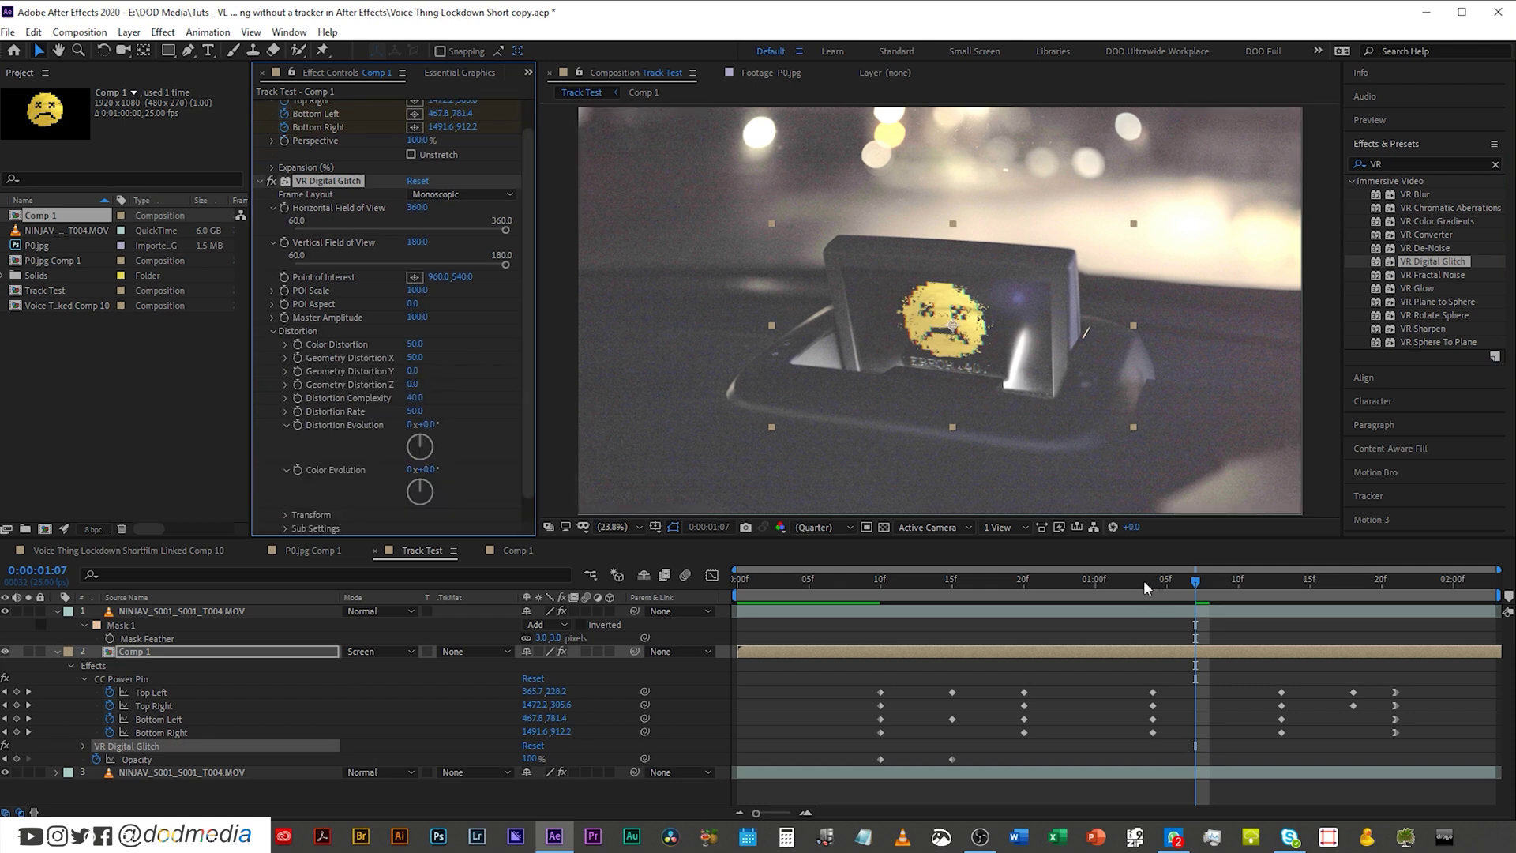
key(Home)
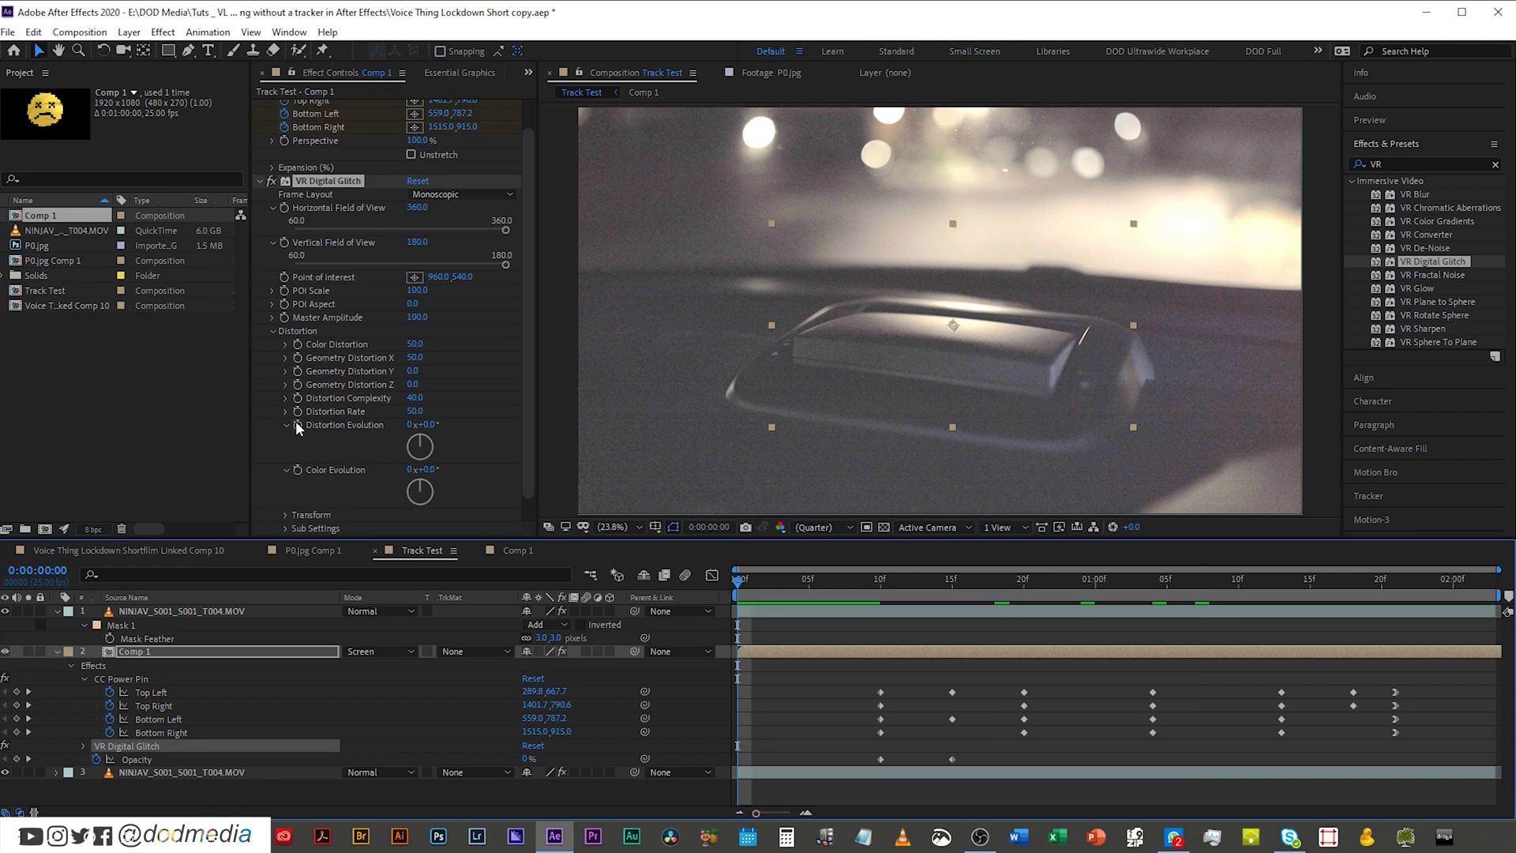
click(297, 426)
click(1482, 586)
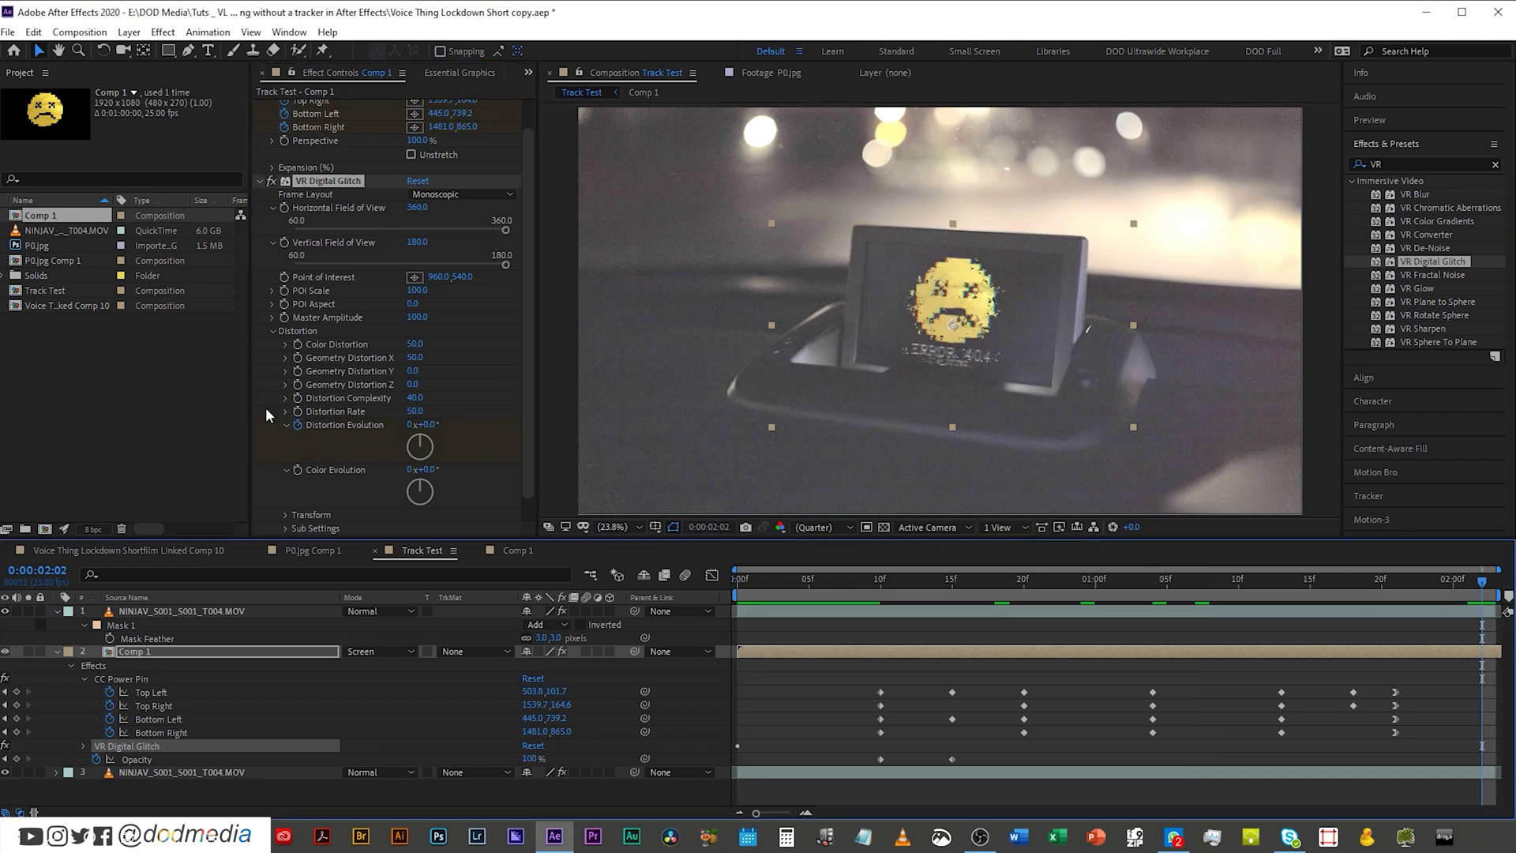
click(410, 426)
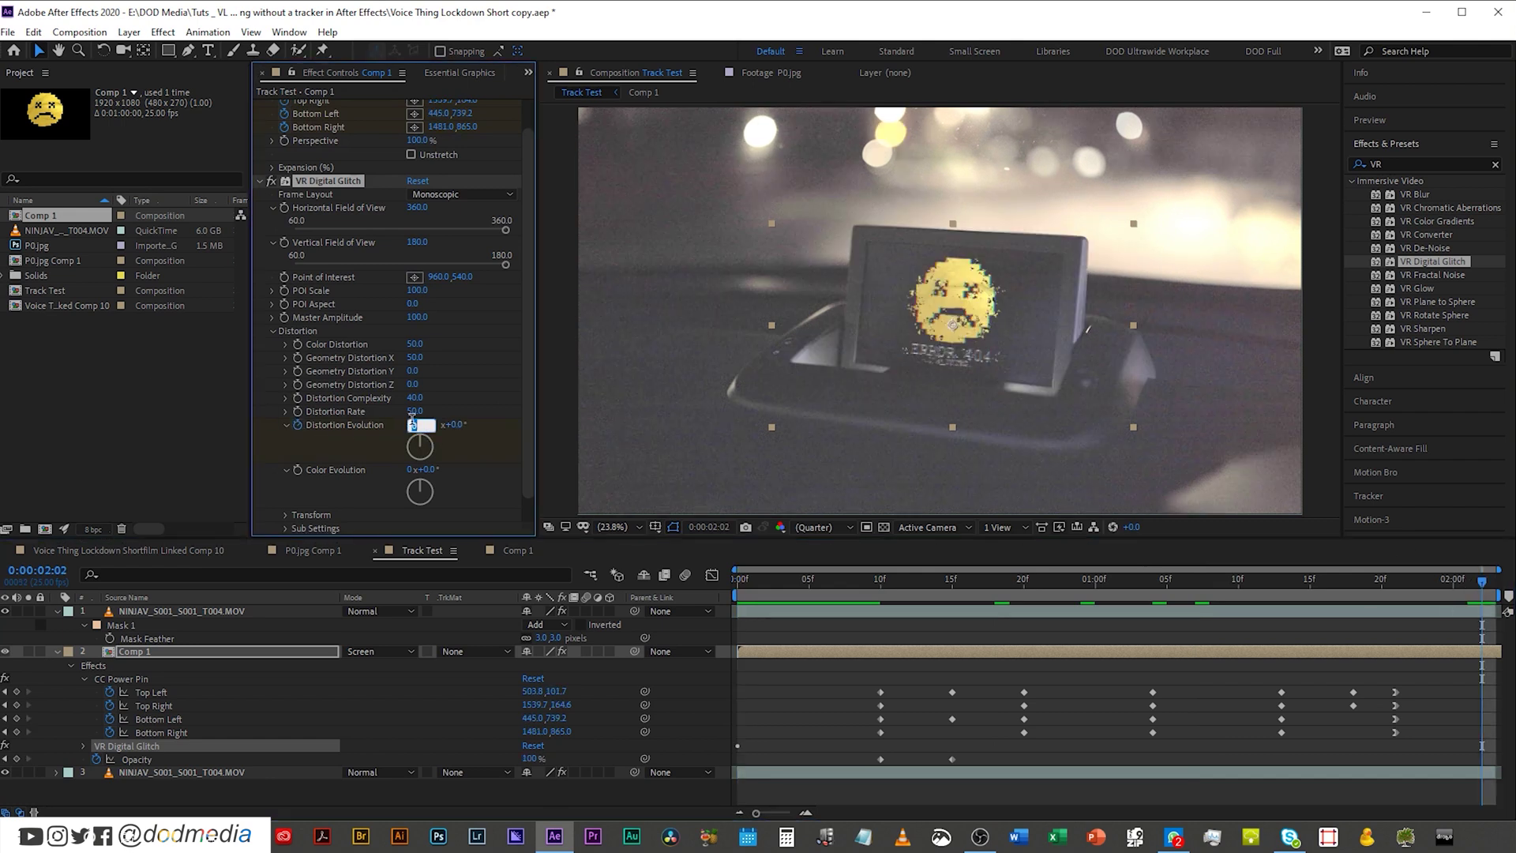
key(space)
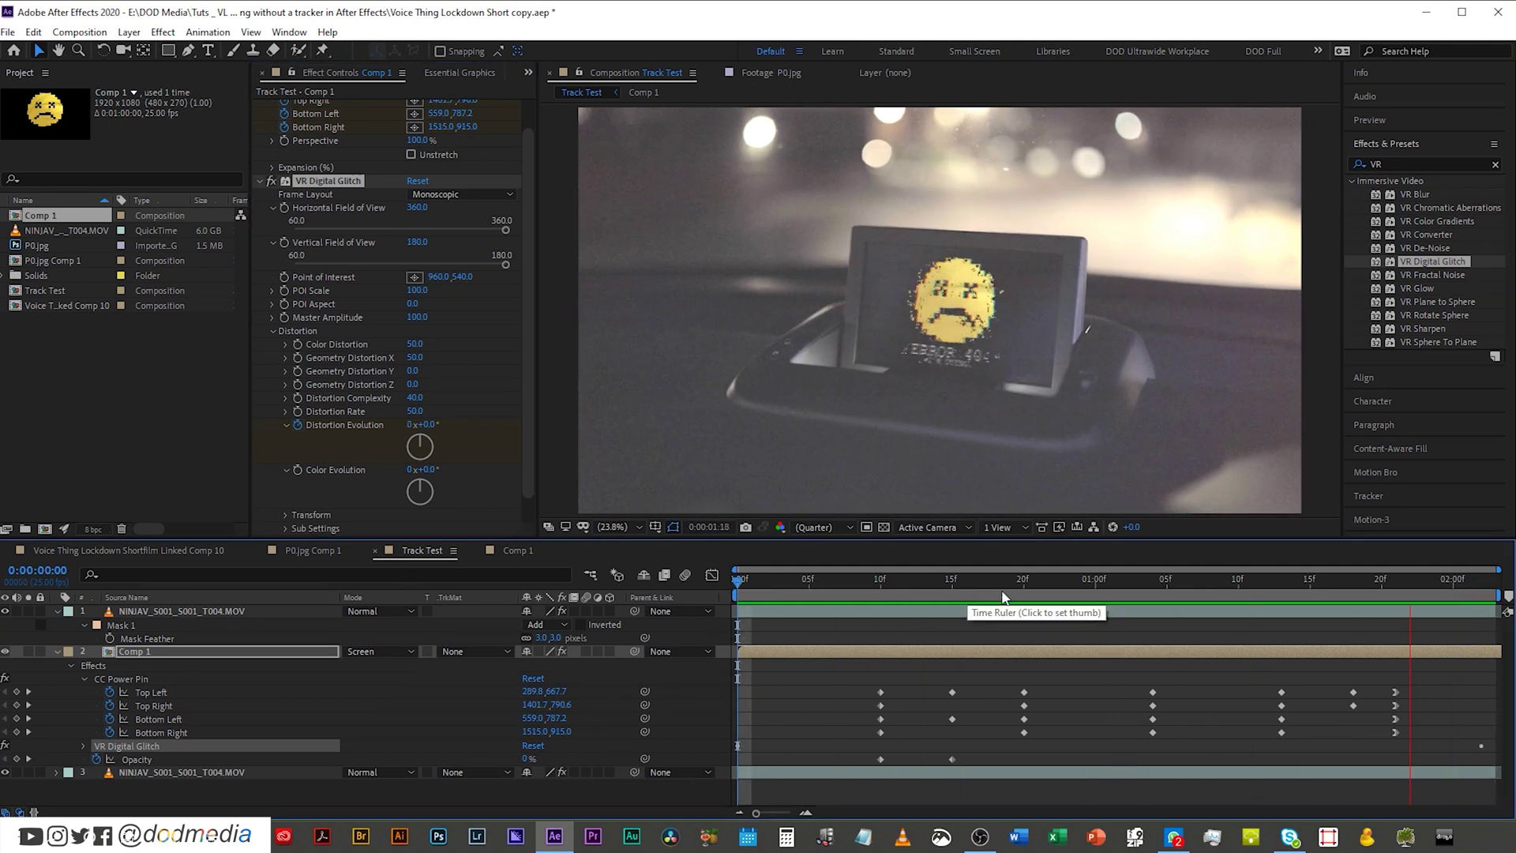
Apply Tint to the P0.jpg smiley layer in Comp 1 to turn it white.
key(space)
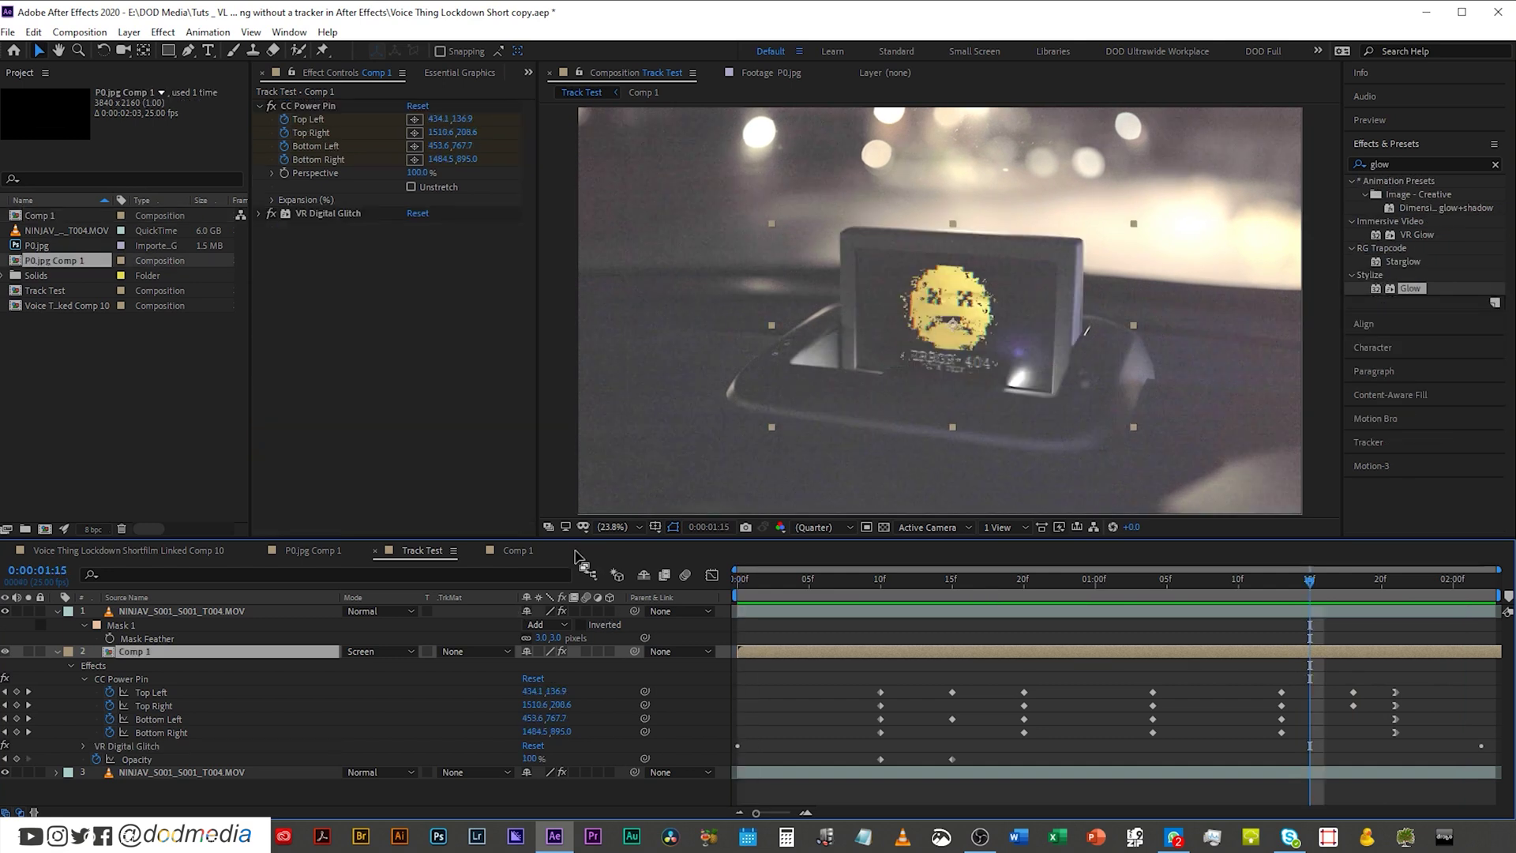
click(529, 551)
click(113, 694)
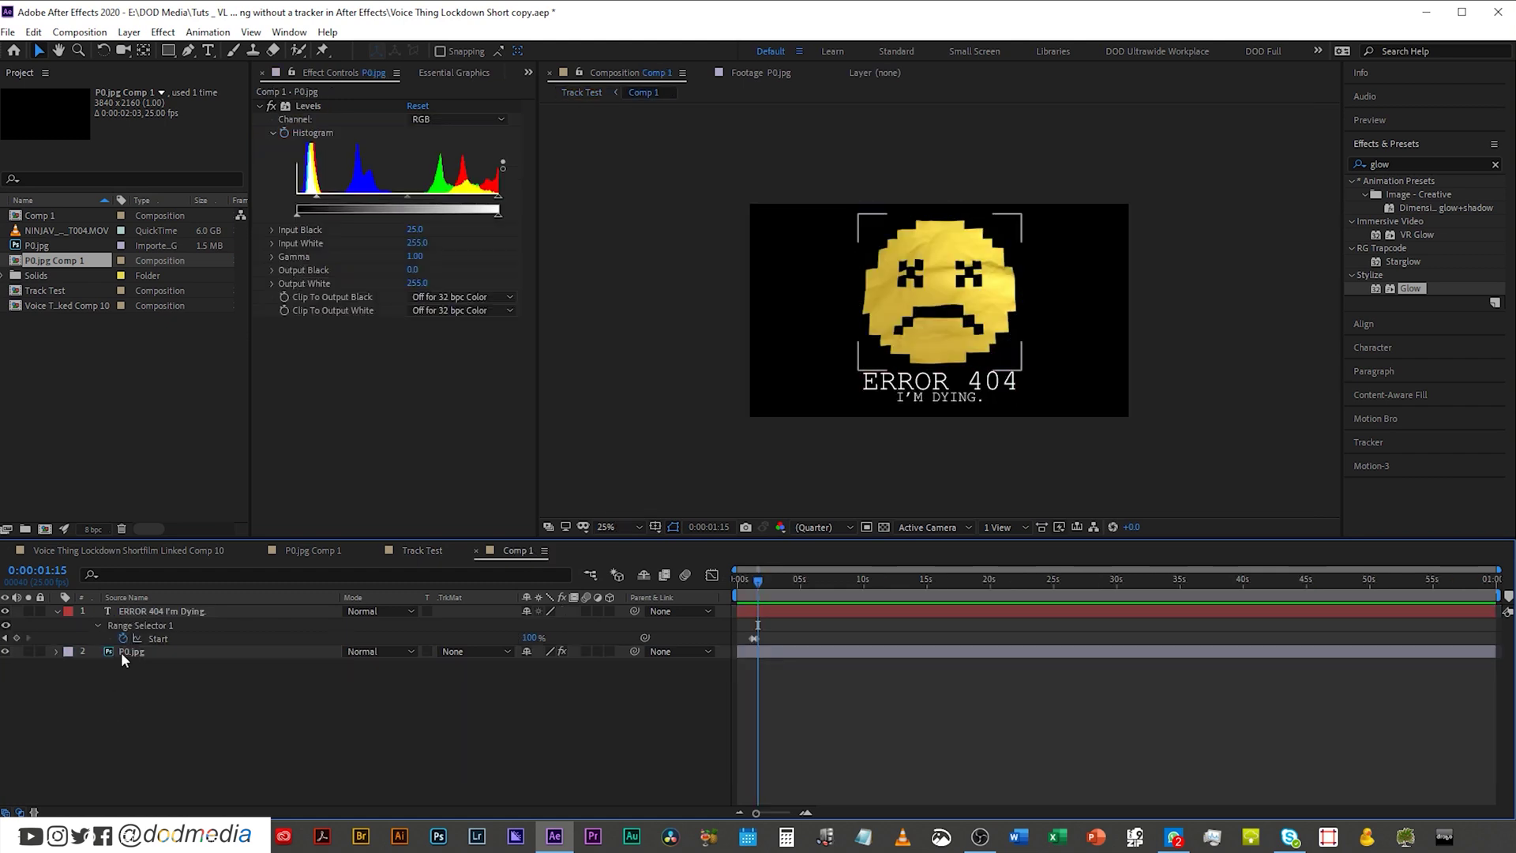
click(126, 653)
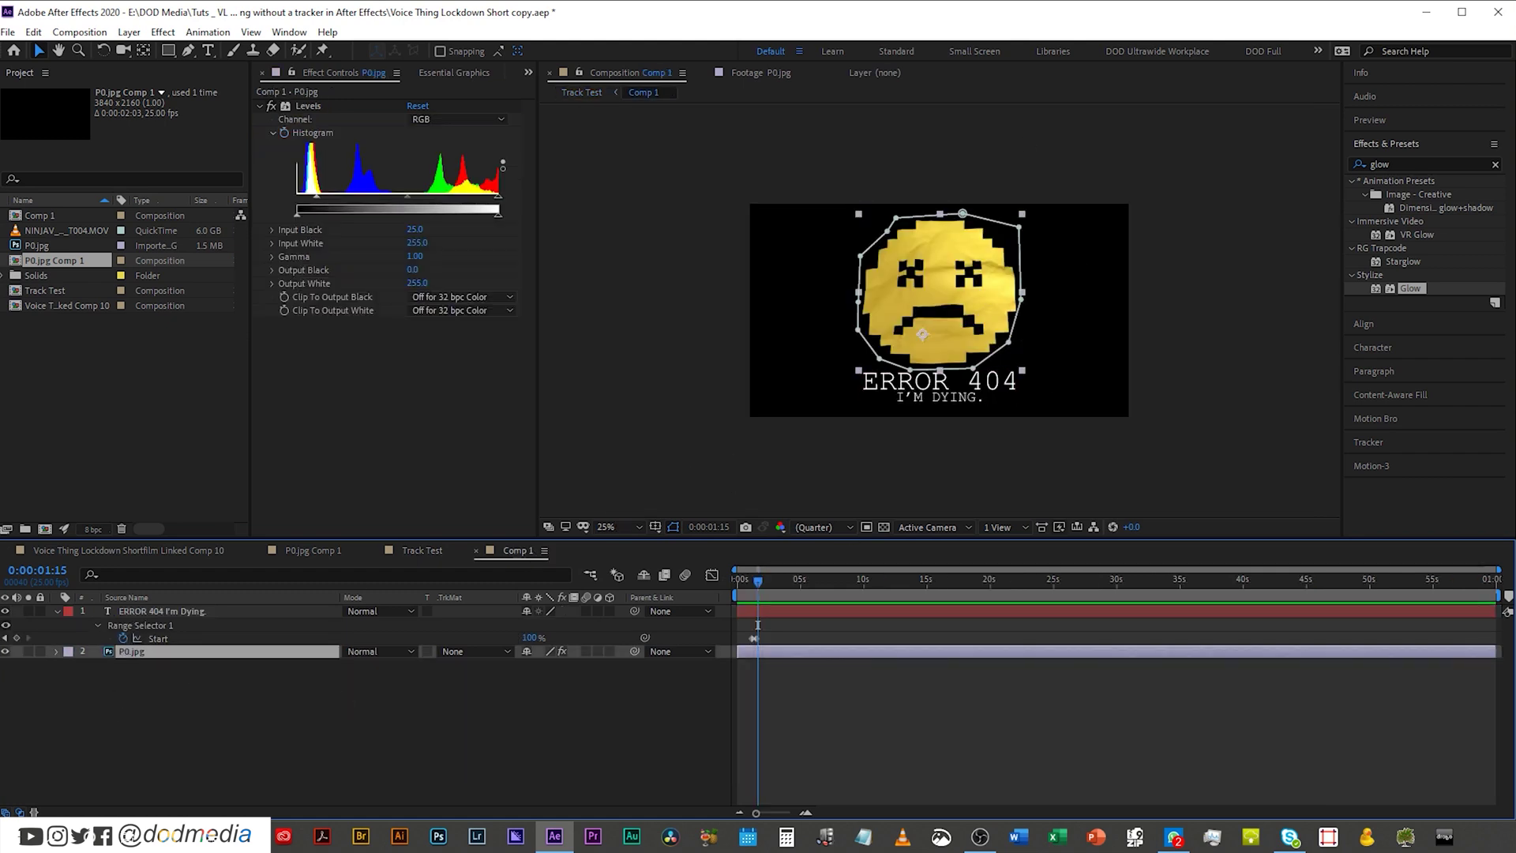
click(1402, 163)
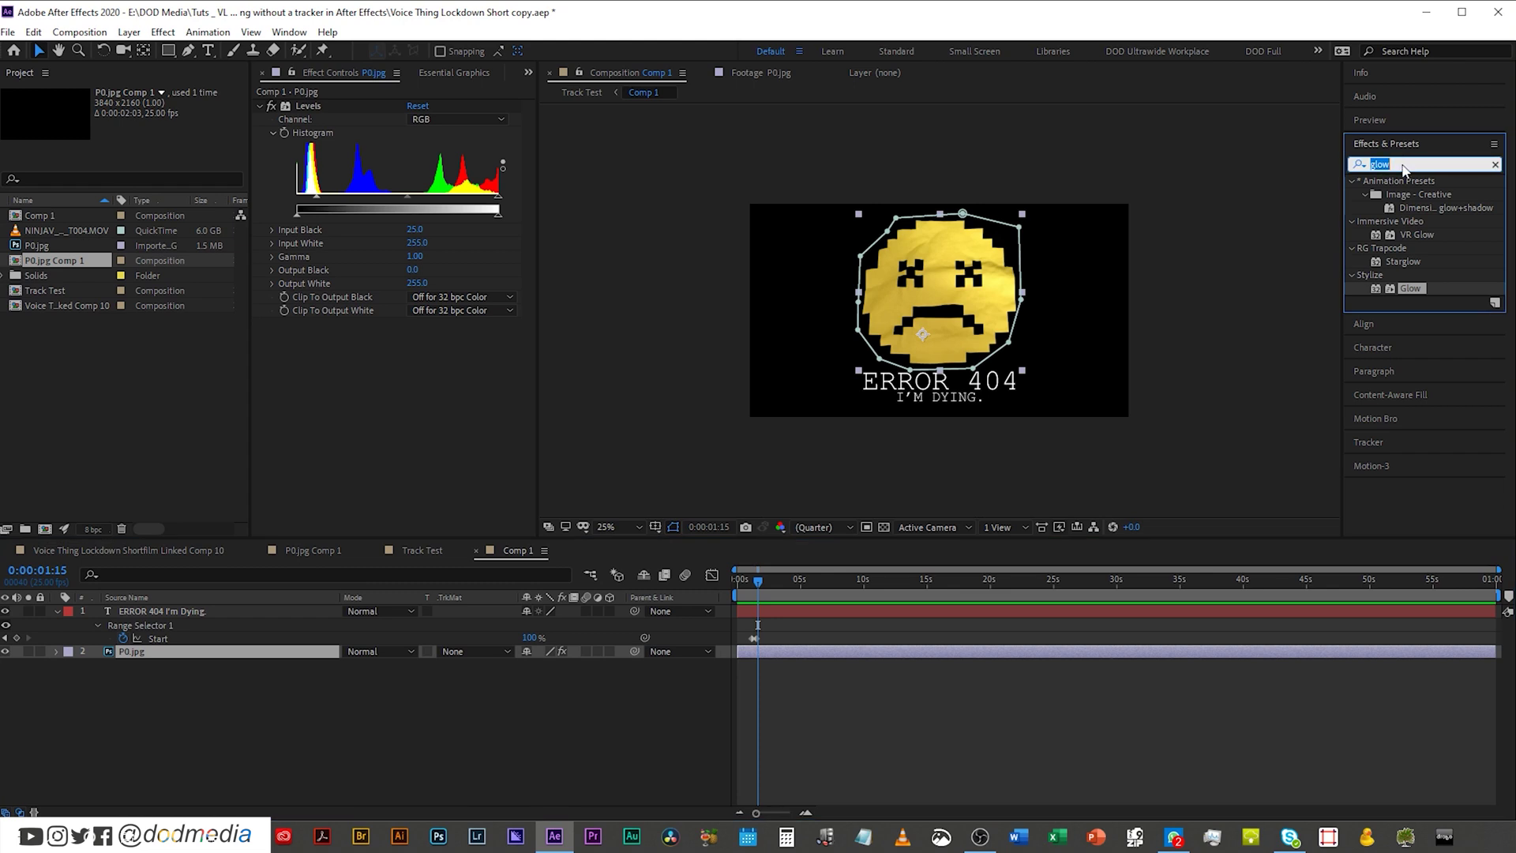
text(tint)
double_click(1405, 233)
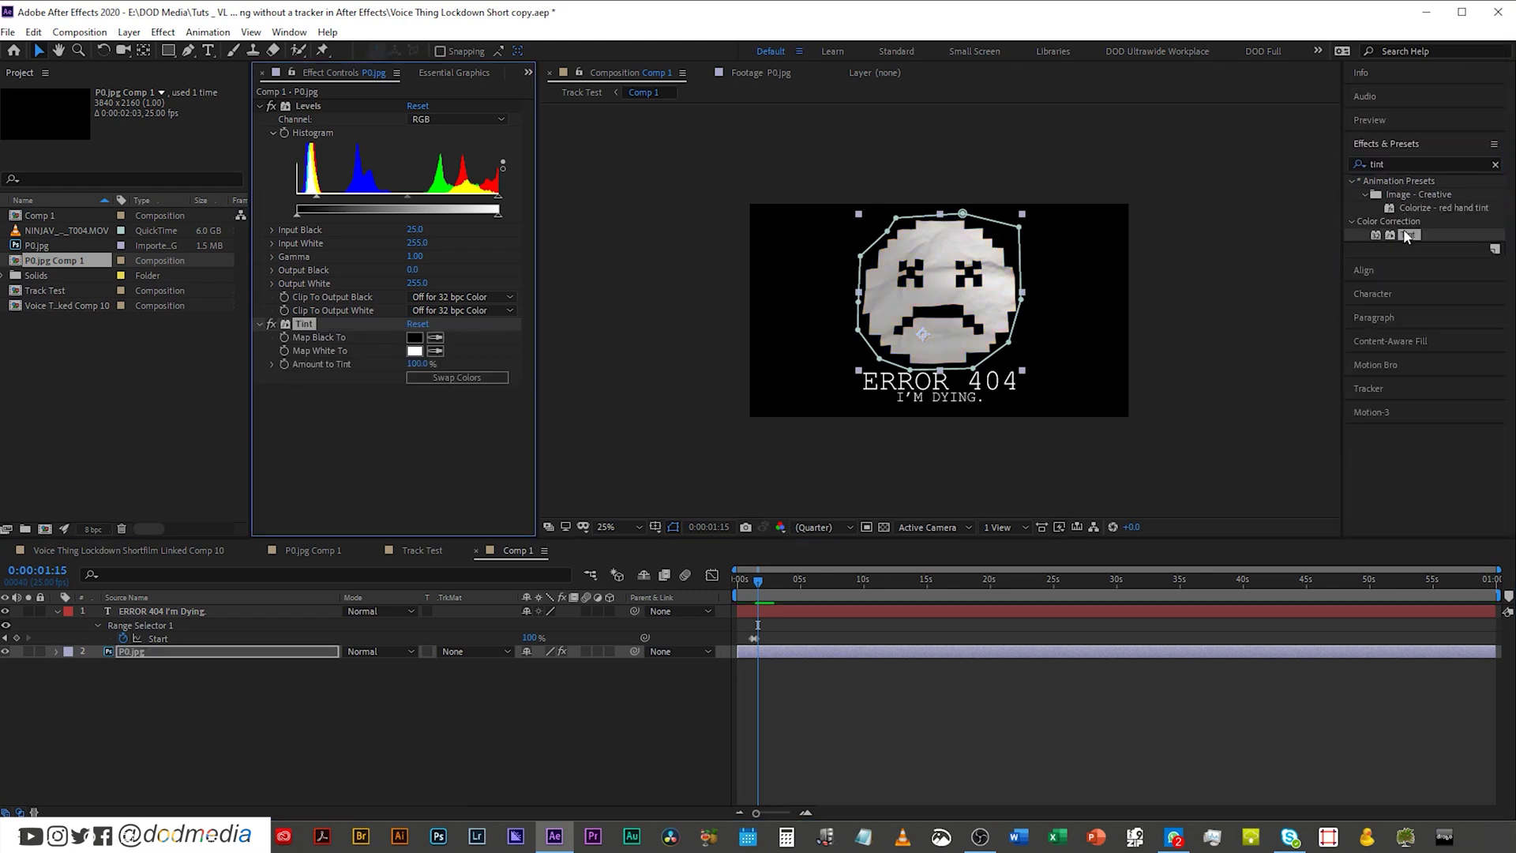
Add Glow and VR Glow to Comp 1 in Track Test, lowering VR Glow brightness to 0.40.
click(422, 550)
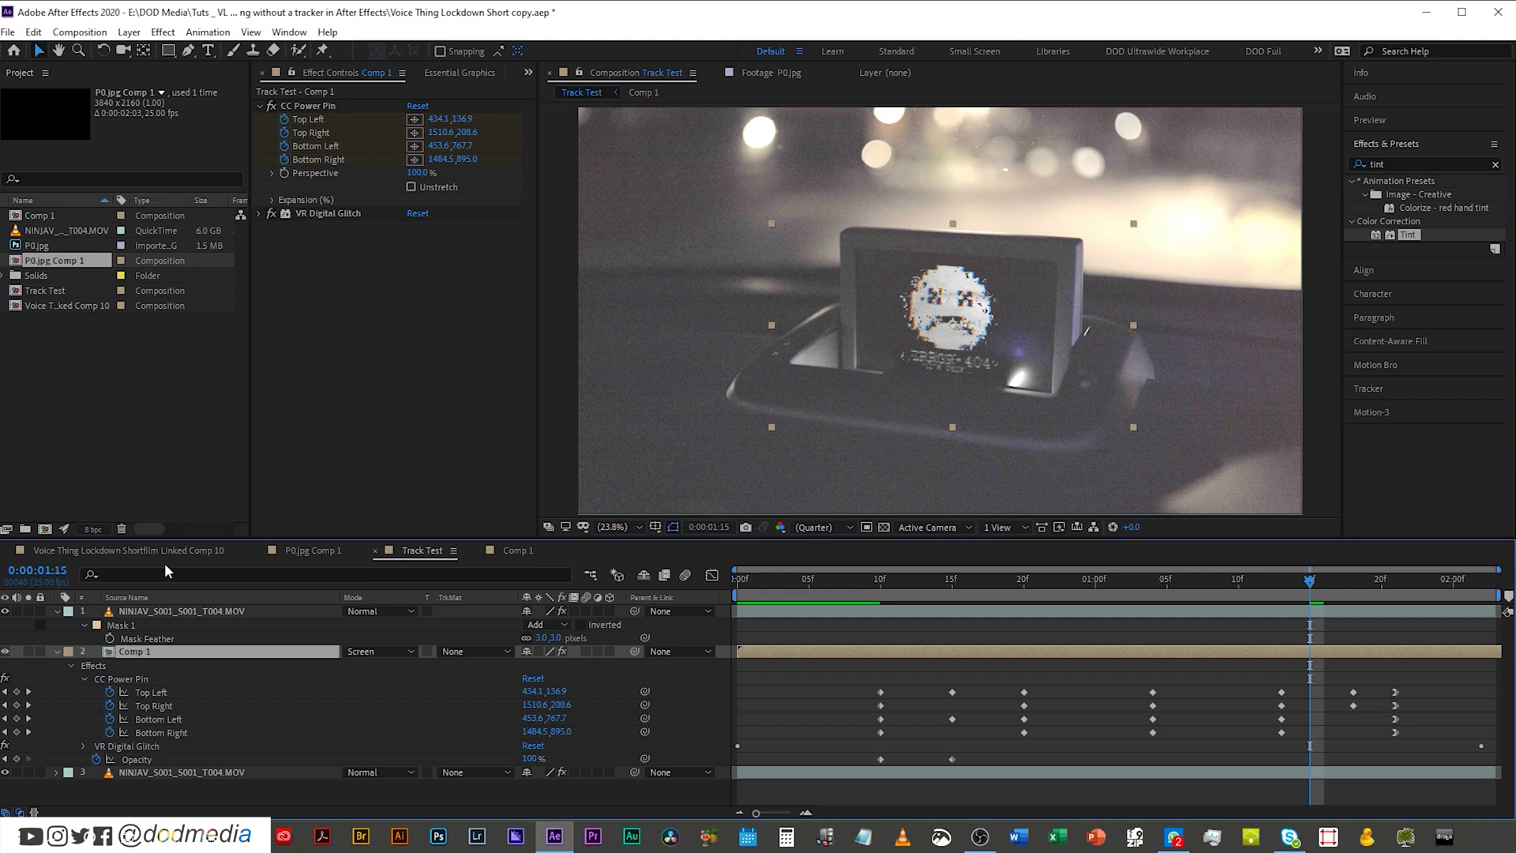
click(1424, 164)
text(glow)
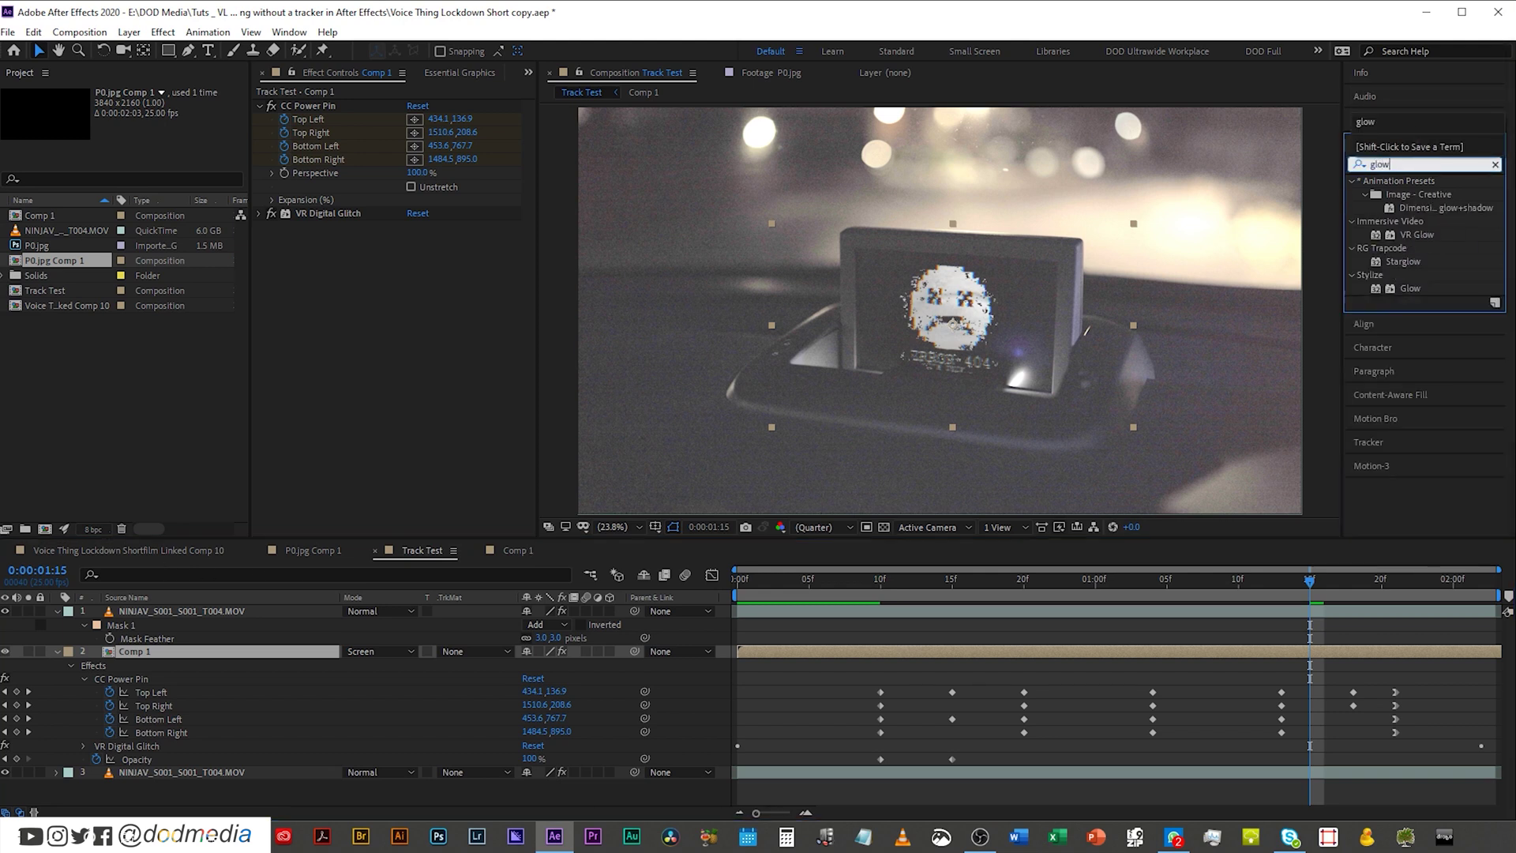
double_click(1407, 289)
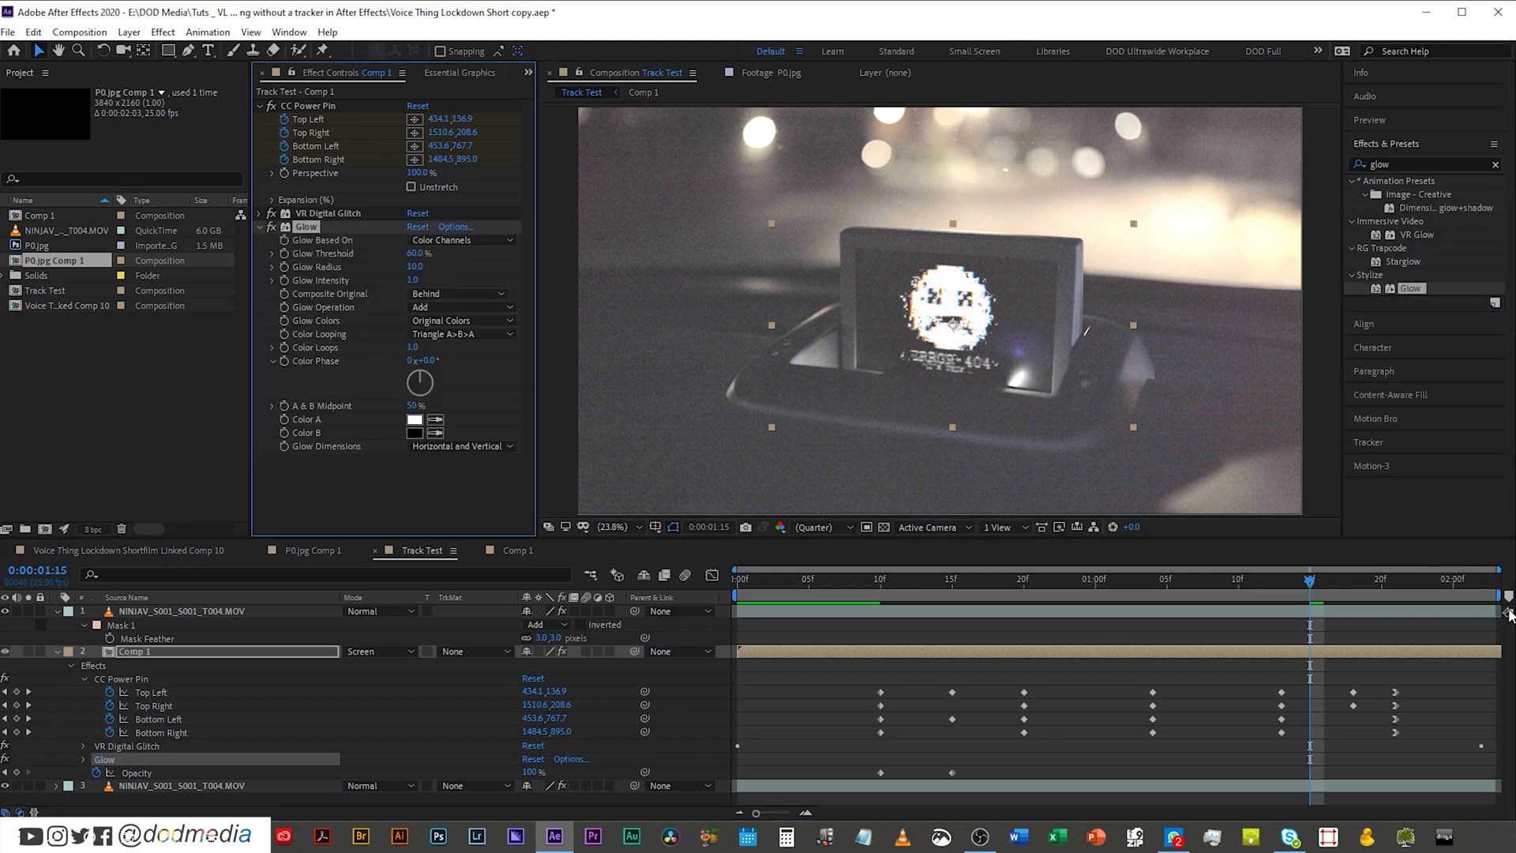
double_click(1416, 235)
drag(465, 484, 404, 493)
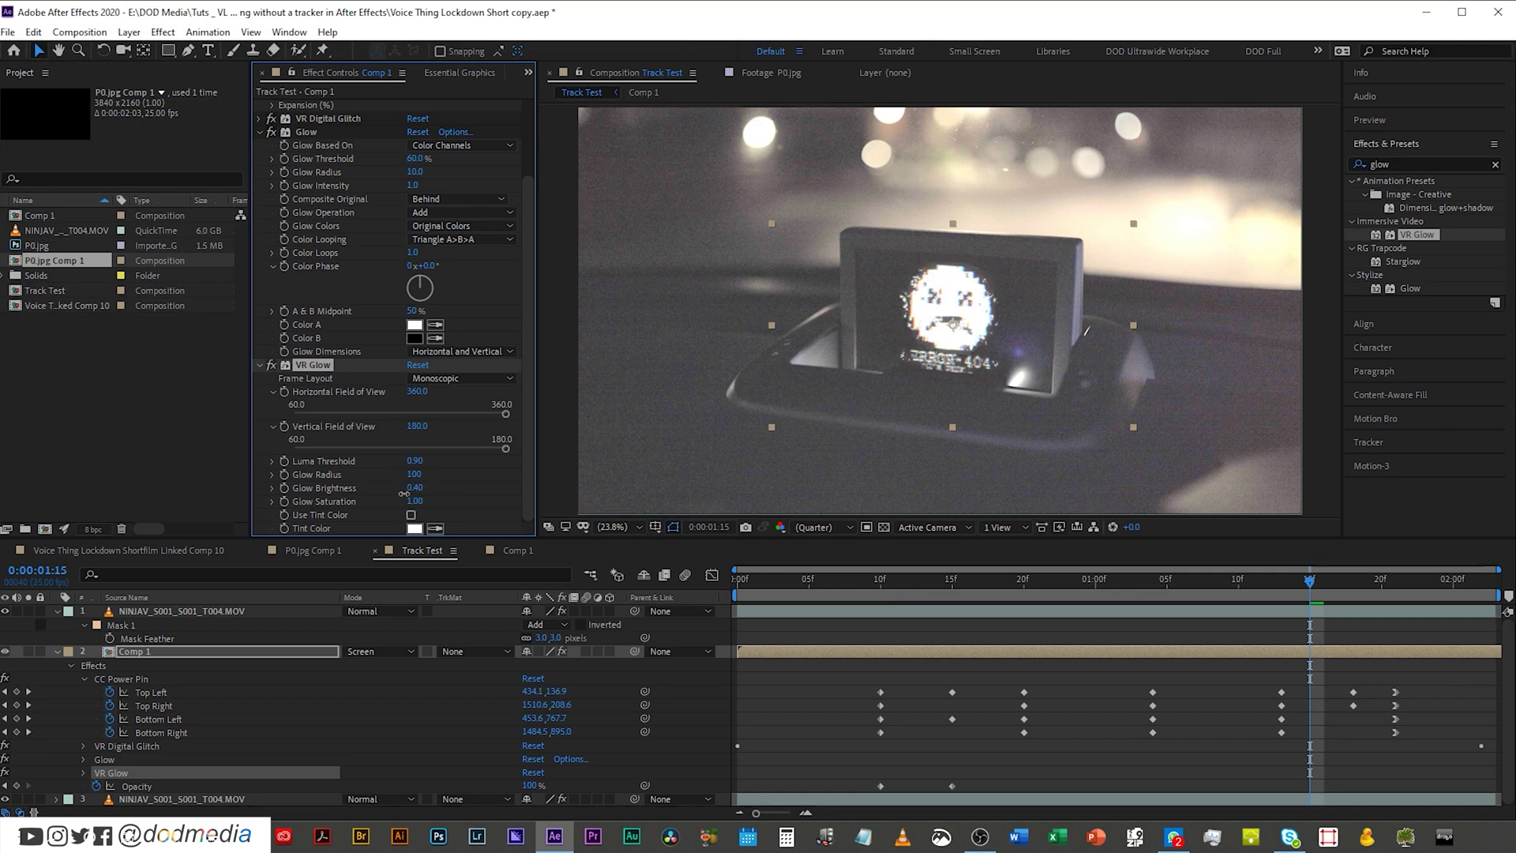
key(ctrl+Down)
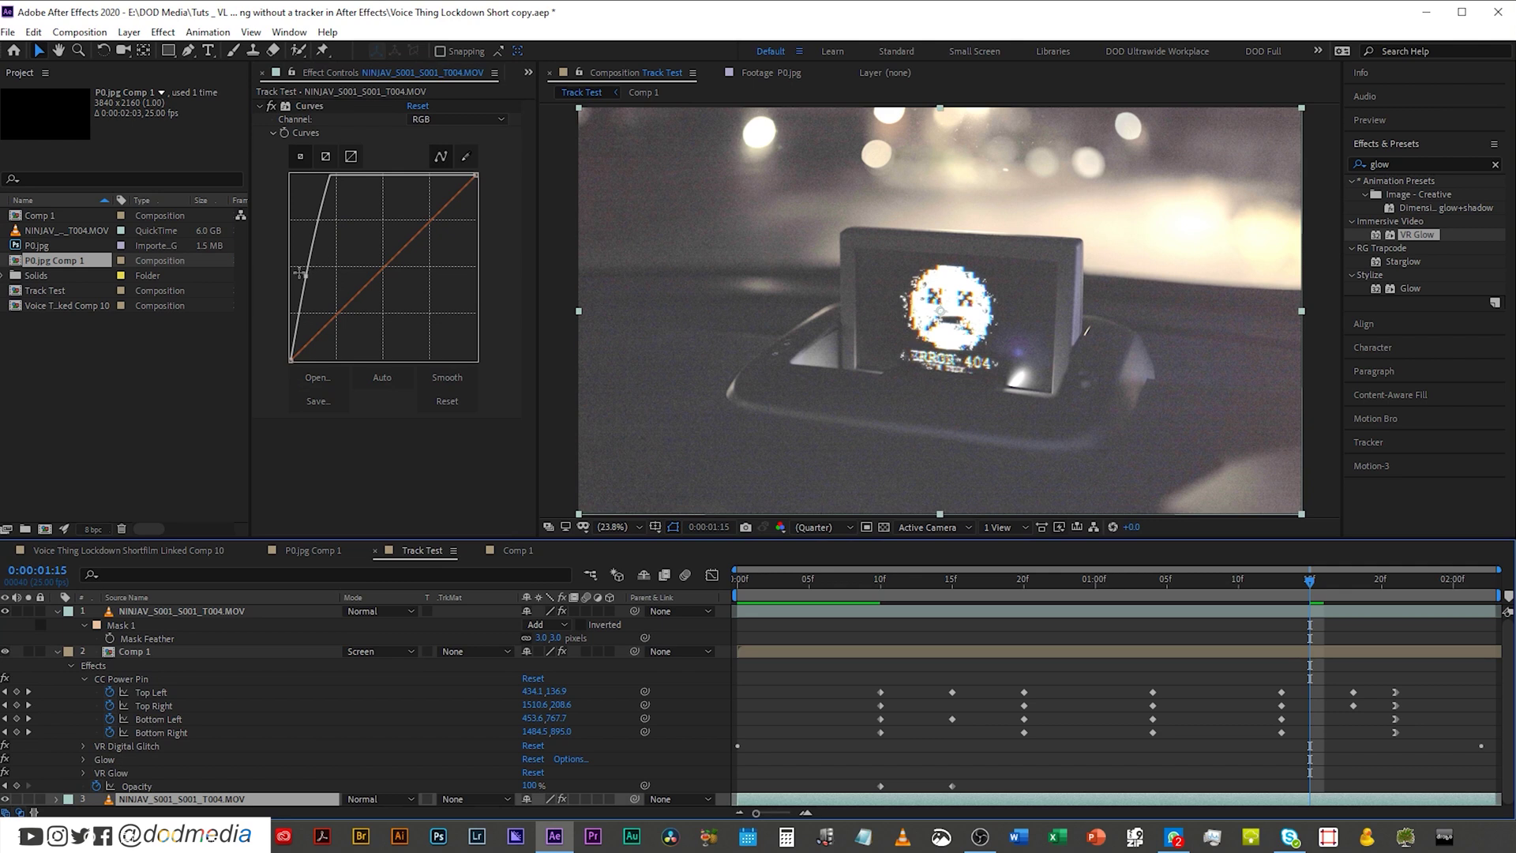
Bend the footage's Curves to darken it, delete and restore the top layer's Curves, then preview.
drag(310, 275, 316, 286)
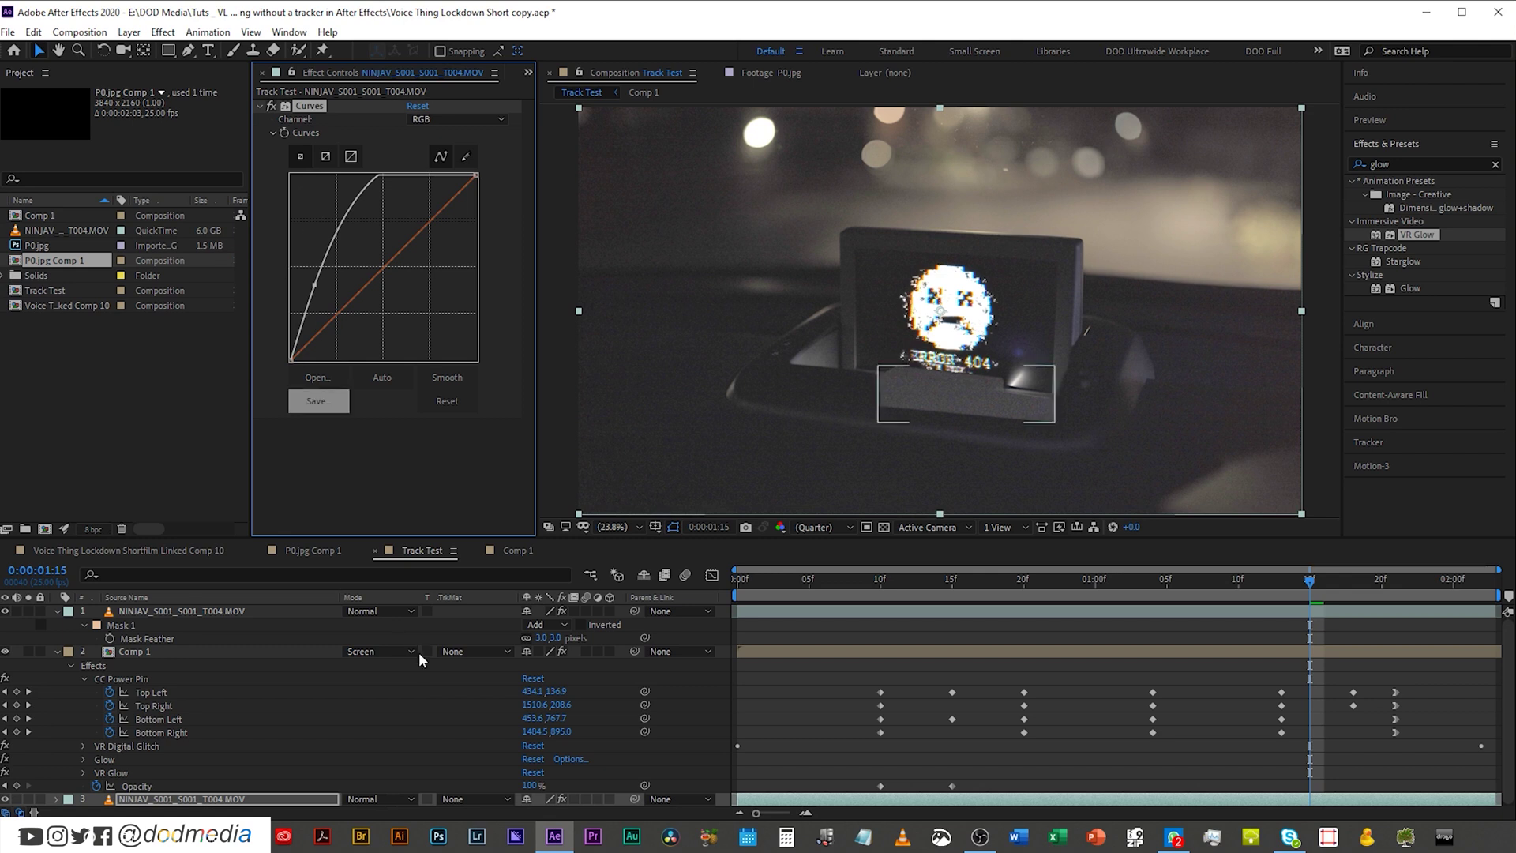
click(188, 610)
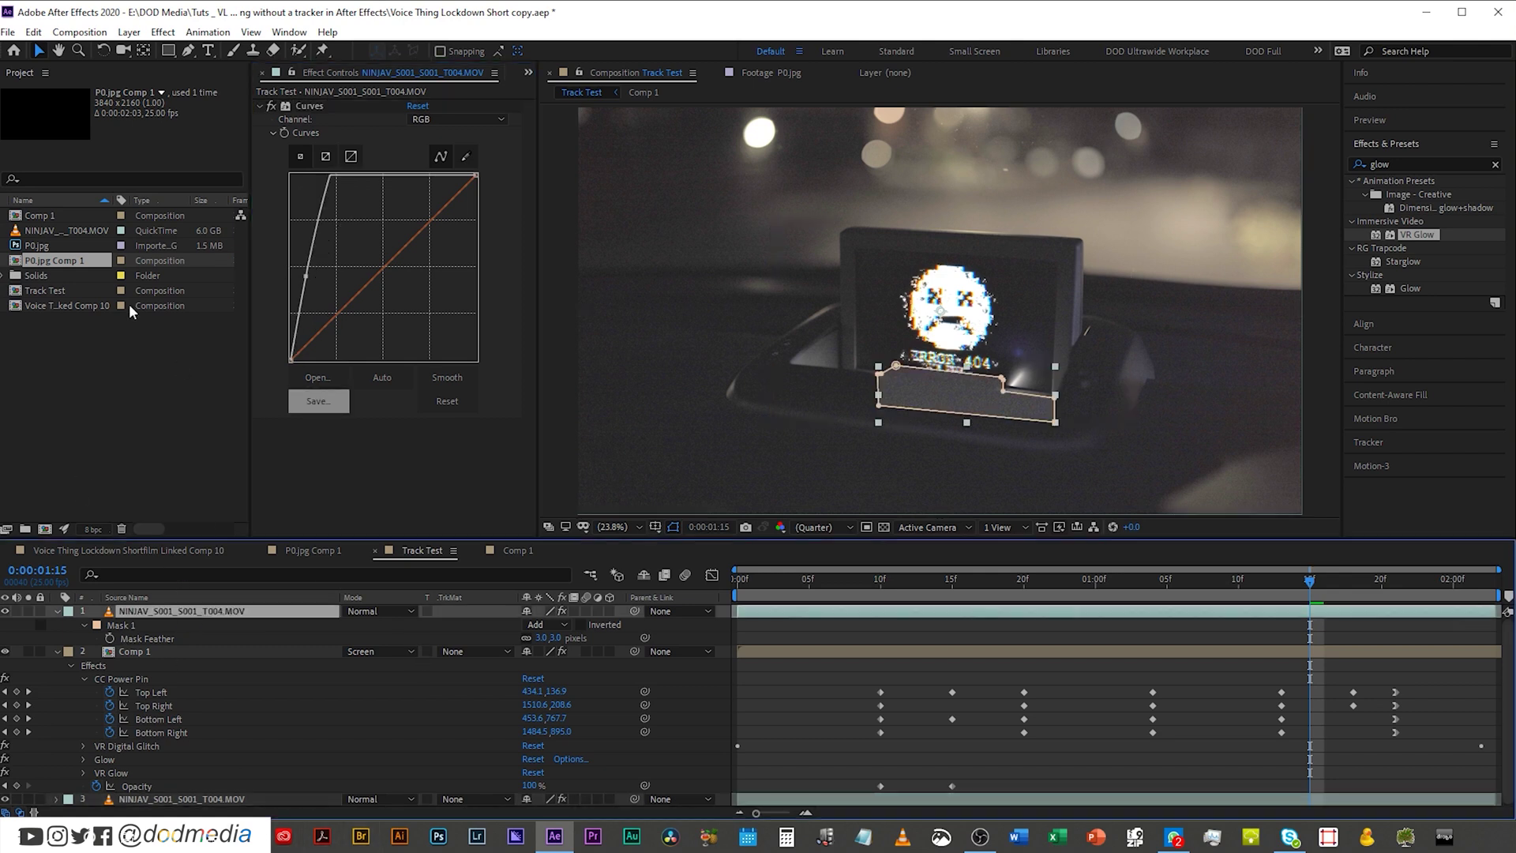
click(317, 103)
key(Delete)
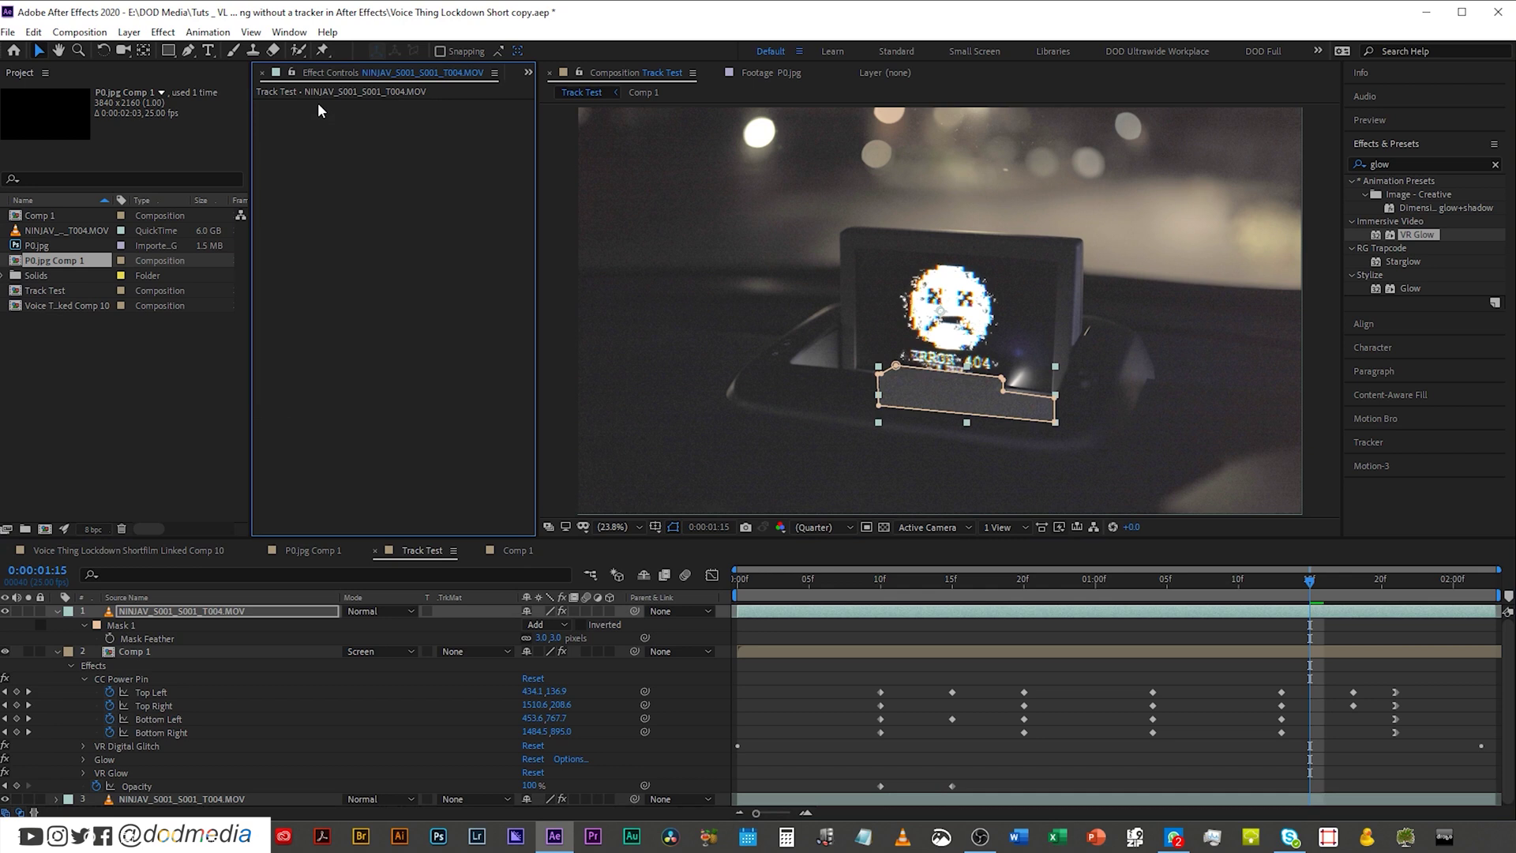
key(ctrl+z)
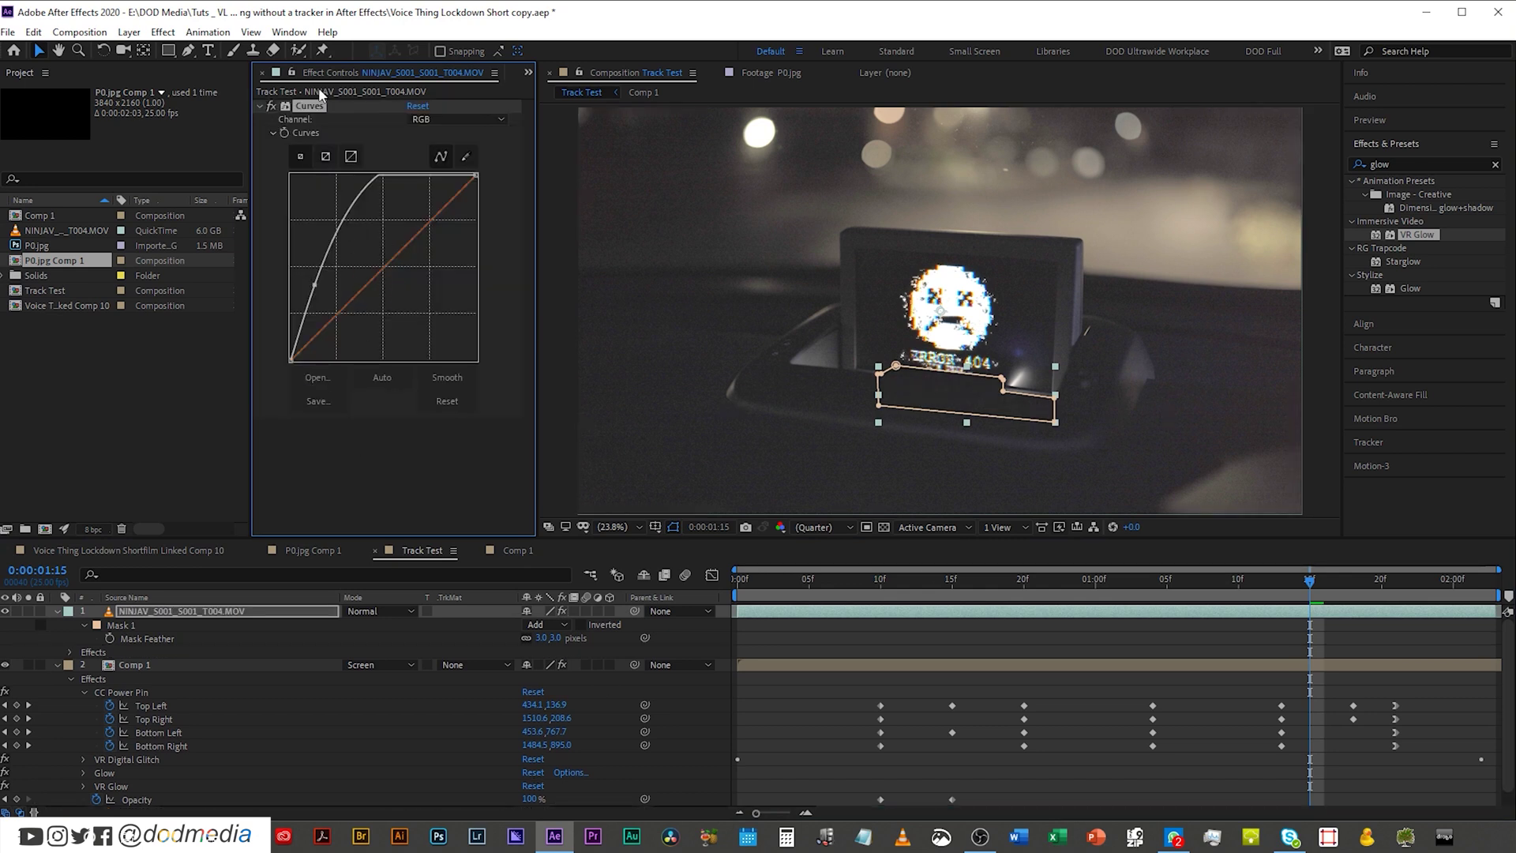
click(1055, 640)
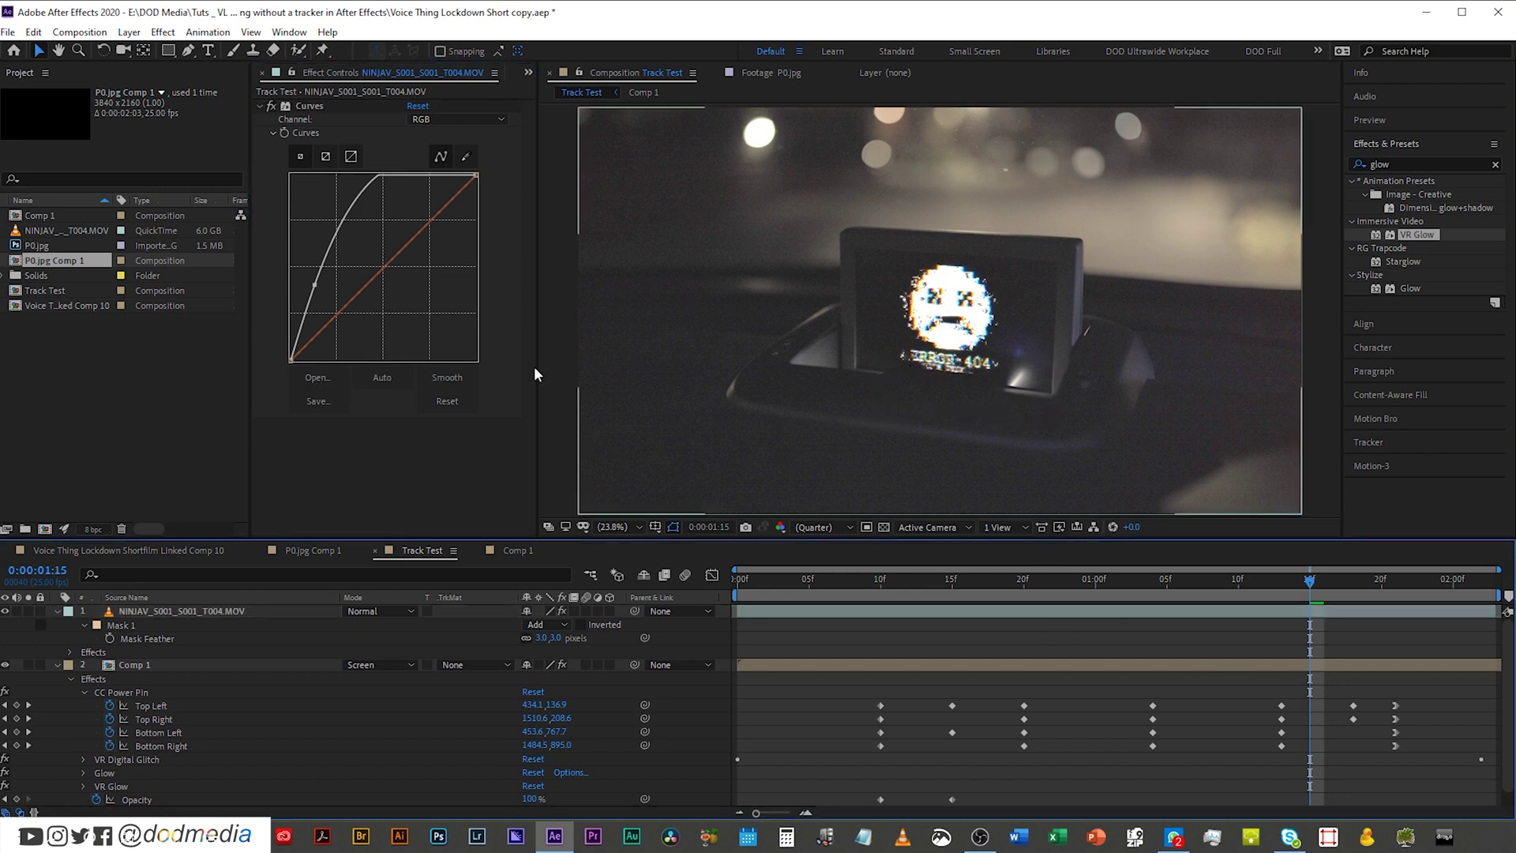
key(space)
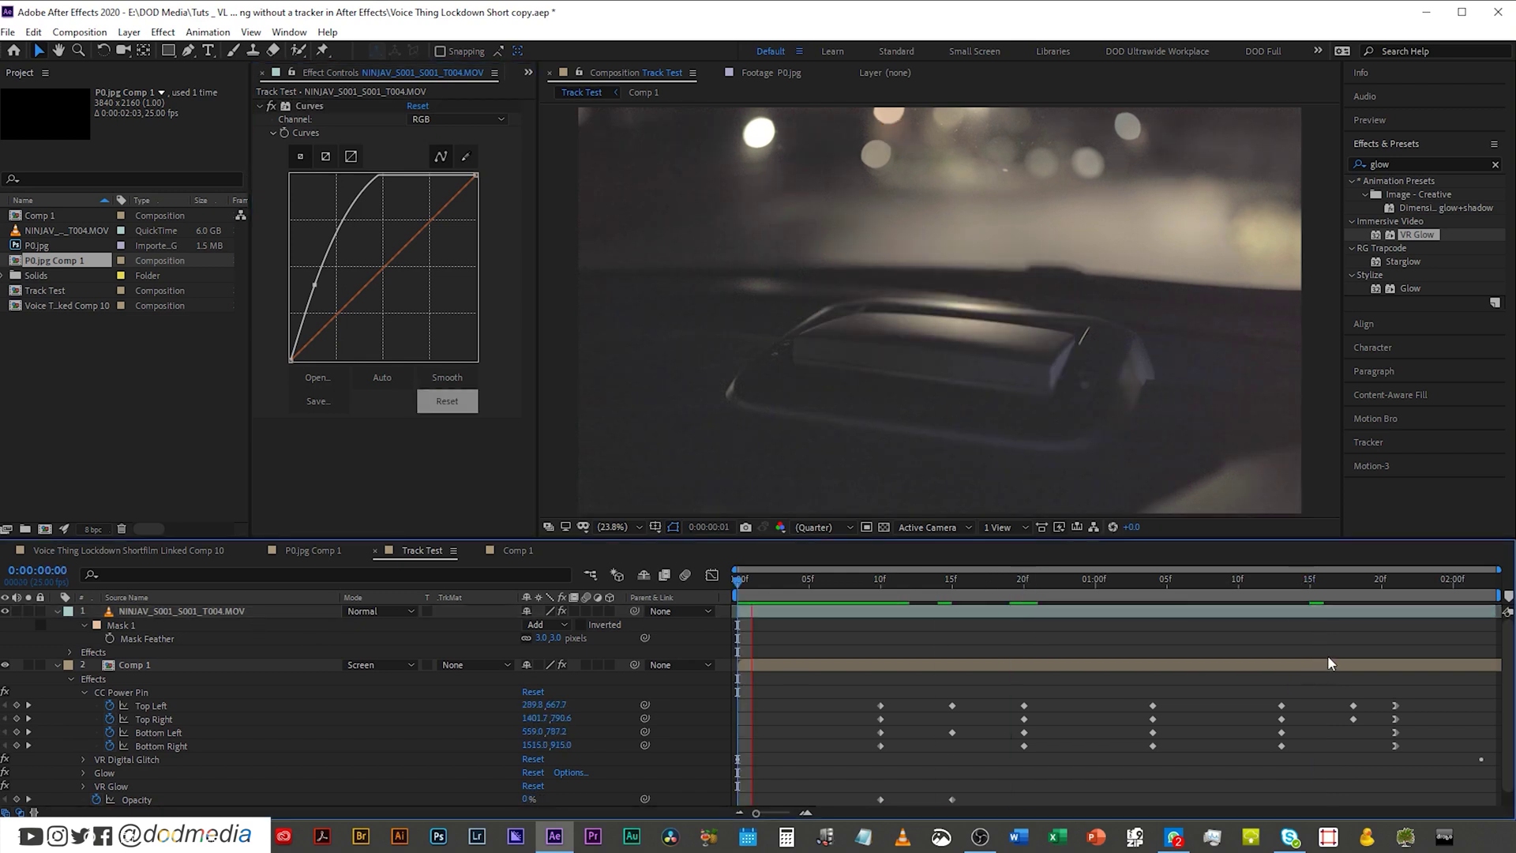